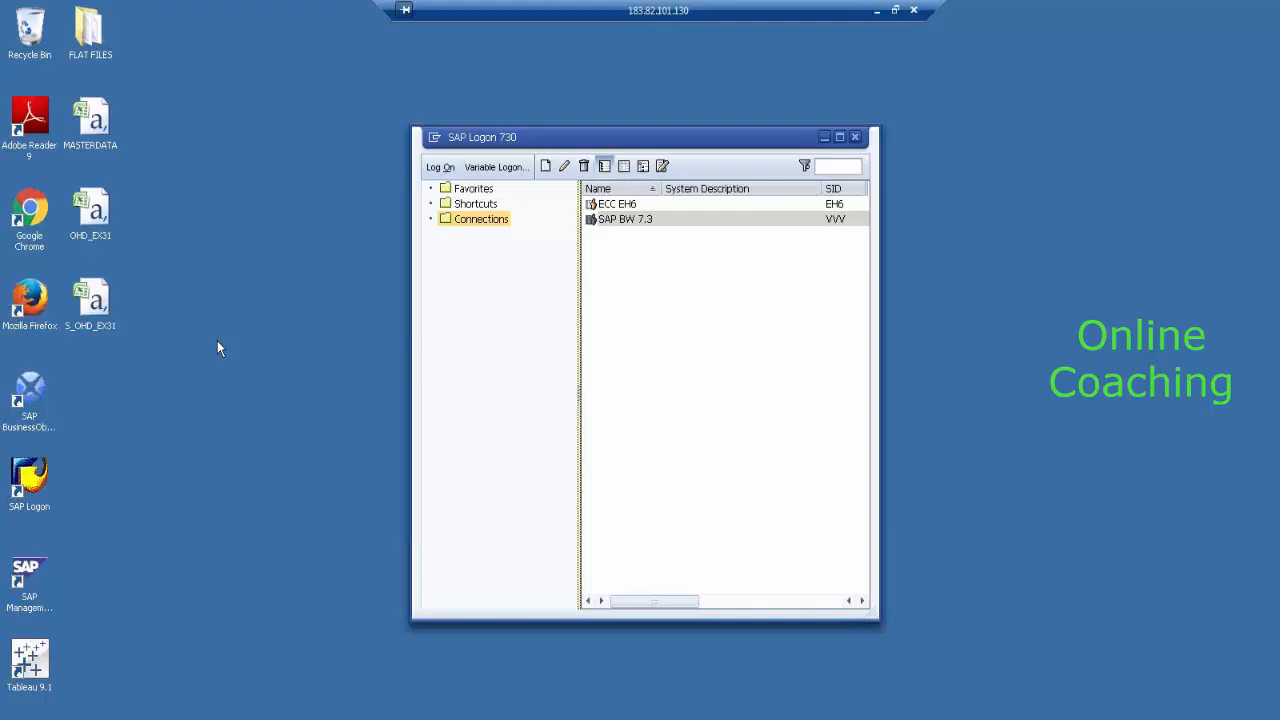
Open the SMAN_TXT file from the FLAT FILES desktop folder and autofit the MDTXT and LNGTXT columns.
double_click(90, 28)
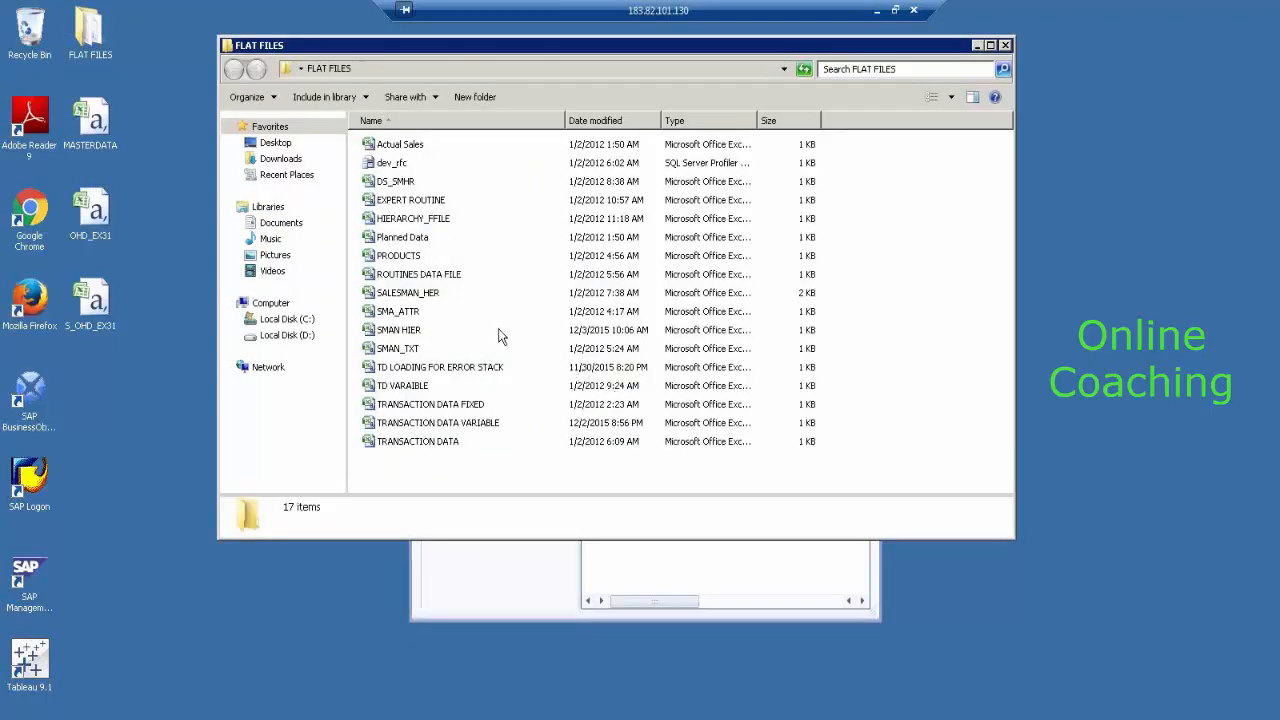
left_click(416, 349)
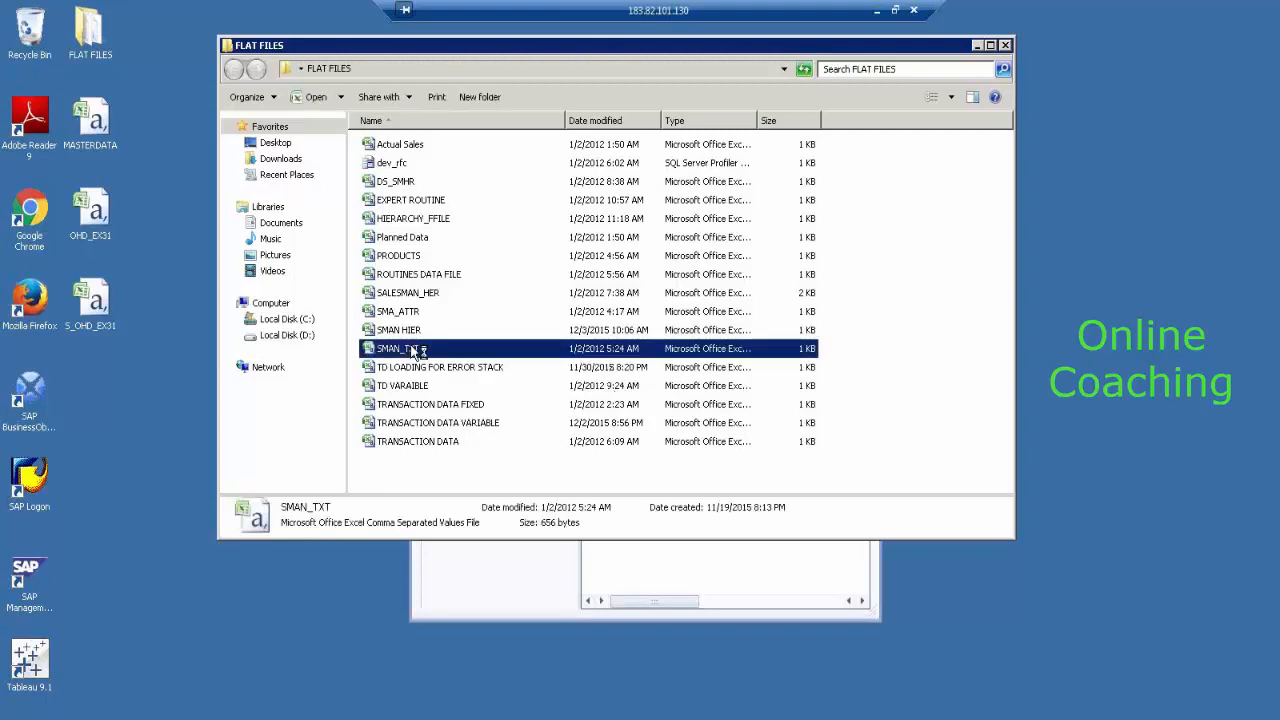
double_click(416, 349)
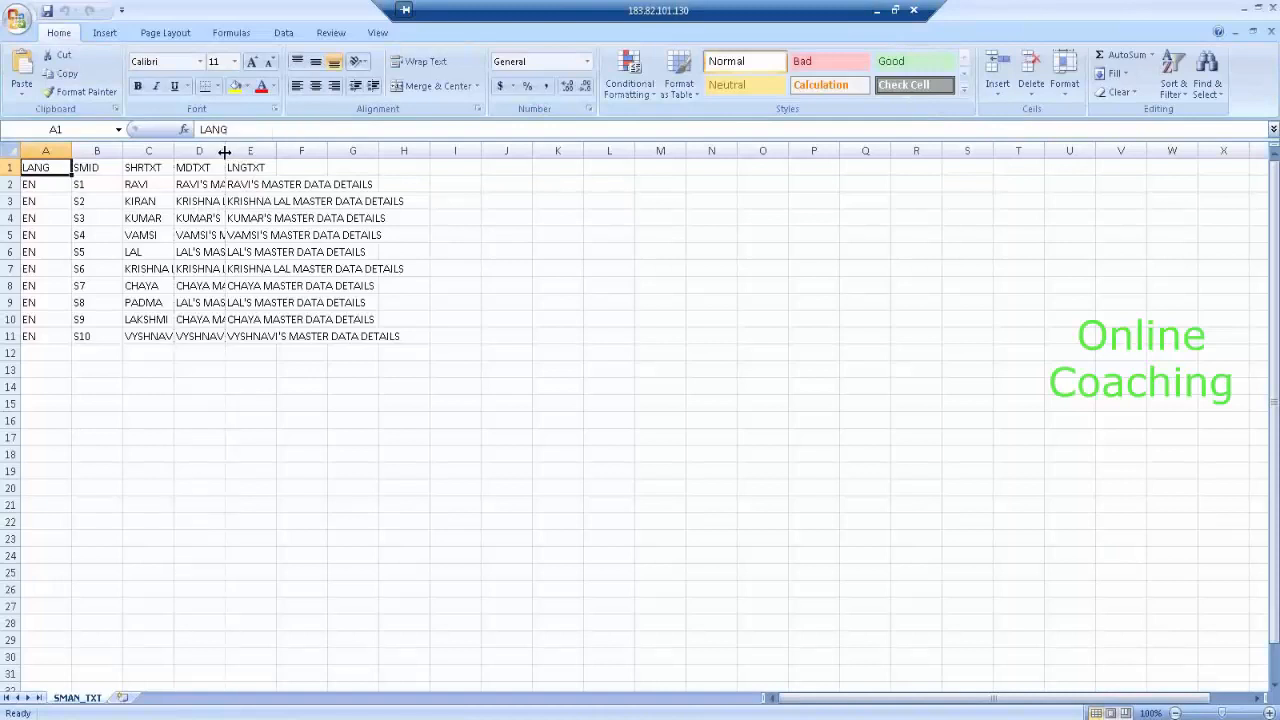
double_click(225, 150)
double_click(371, 150)
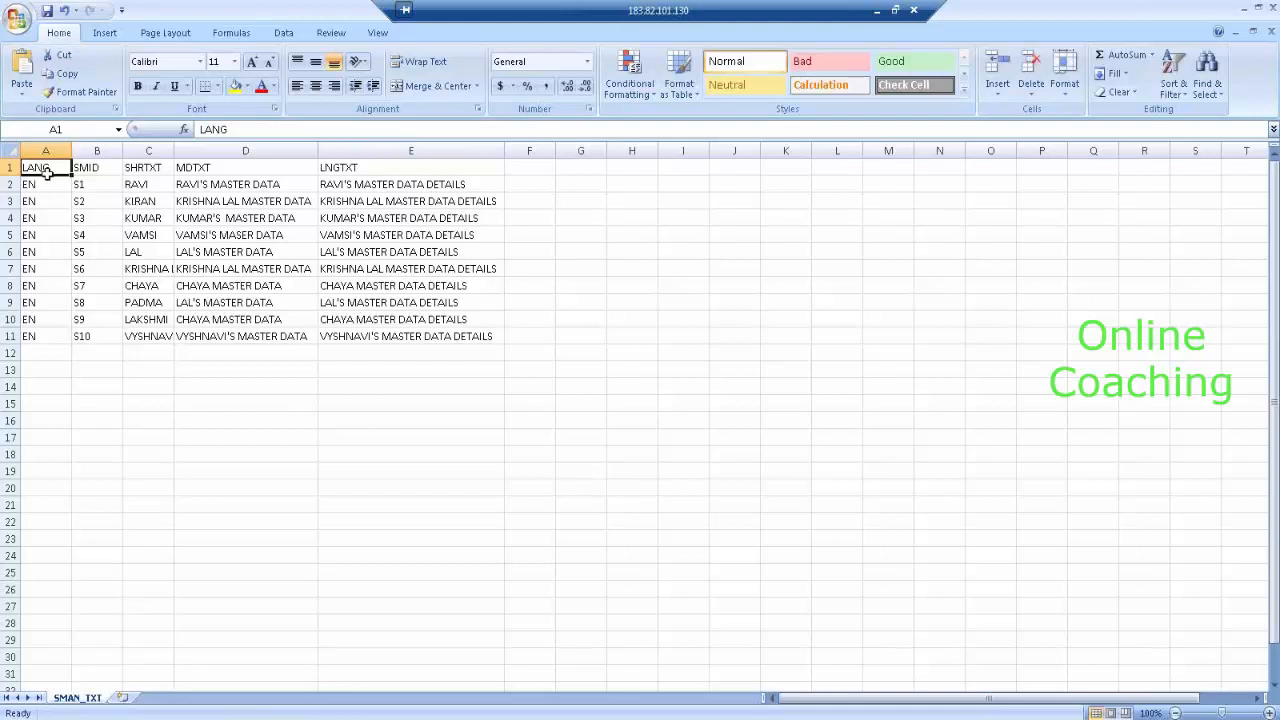
Review the SMID, SHRTXT, MDTXT and LNGTXT column headings of the text data file.
left_click(87, 168)
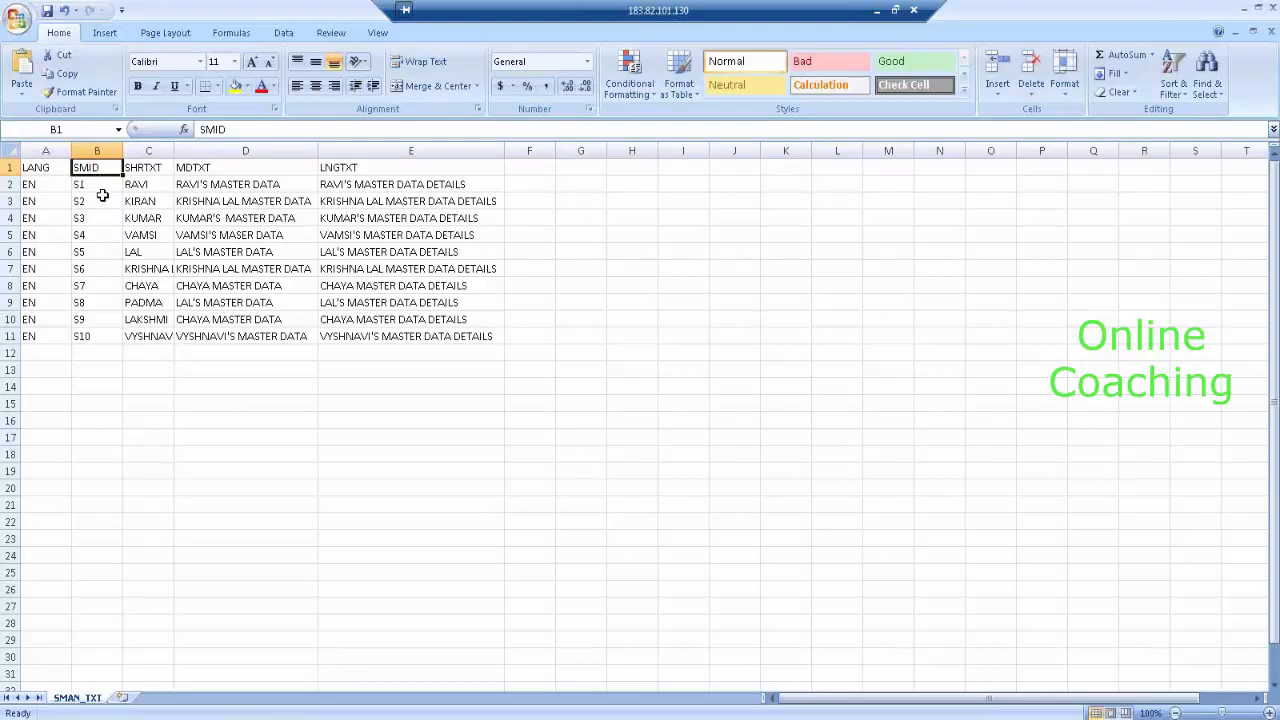
left_click(148, 170)
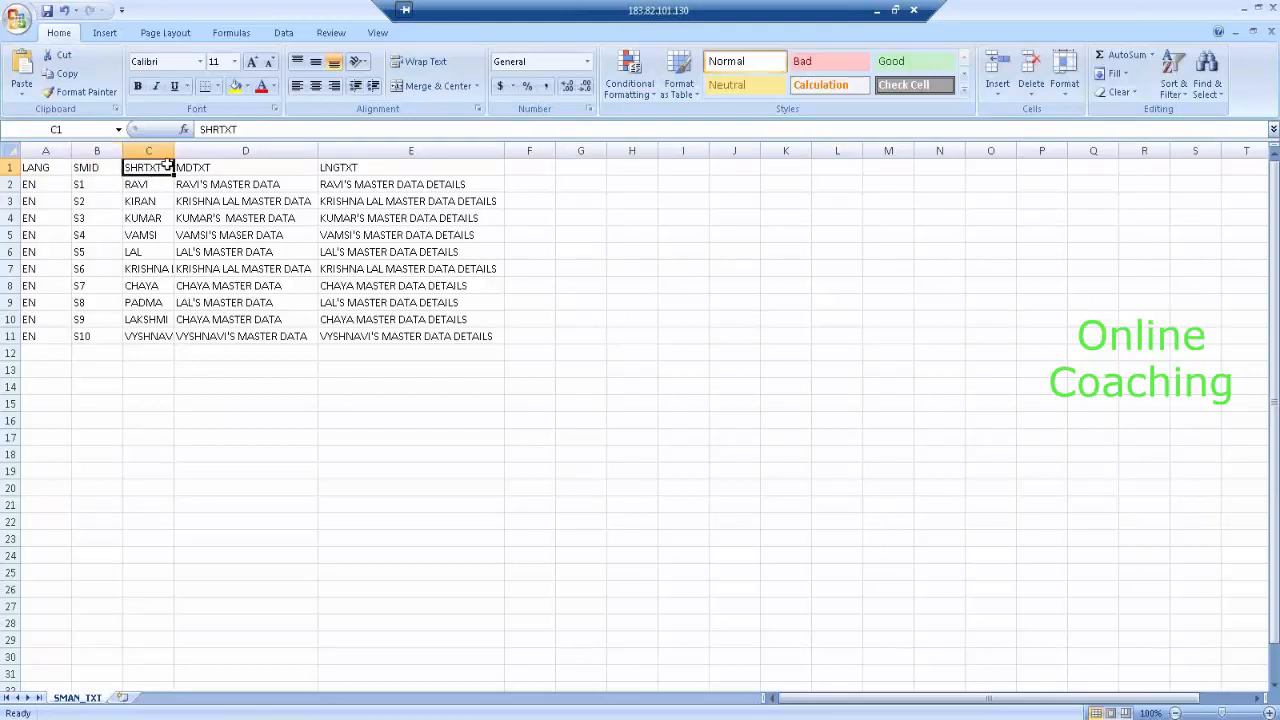
left_click(255, 168)
left_click(340, 168)
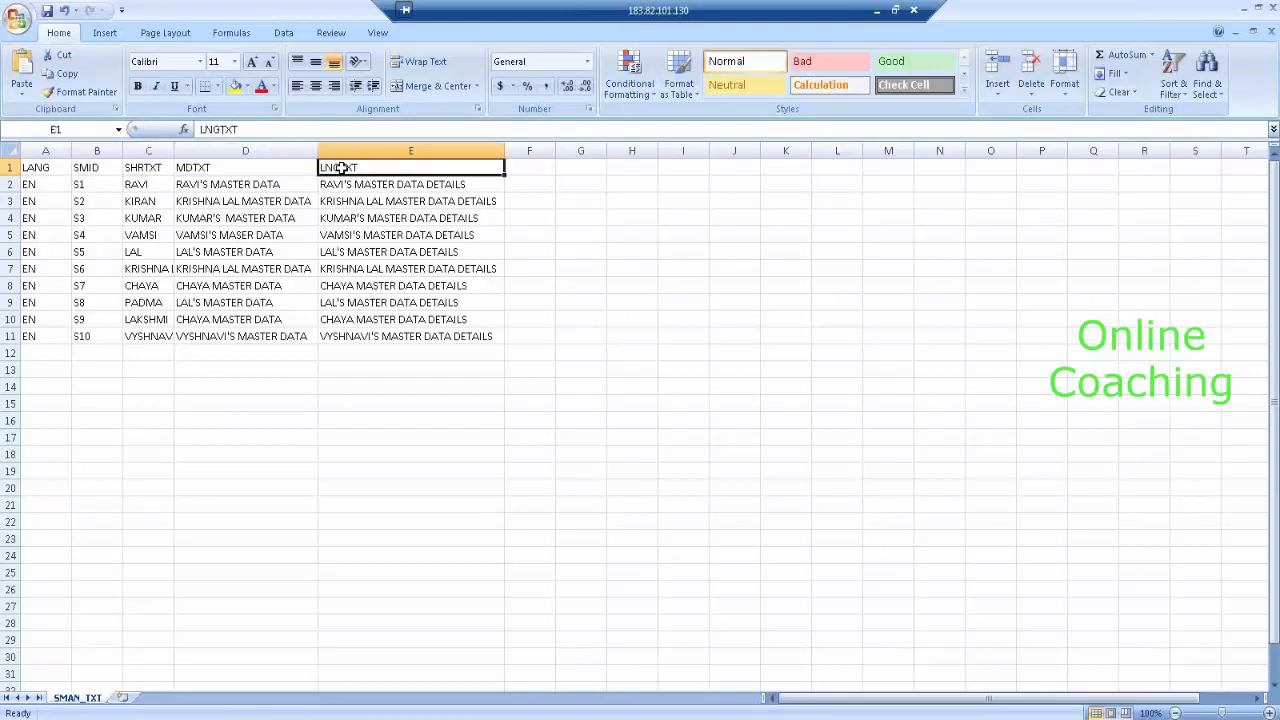
Examine the salesman IDs and their language, short, medium and long text entries in rows 2 to 11.
left_click(107, 167)
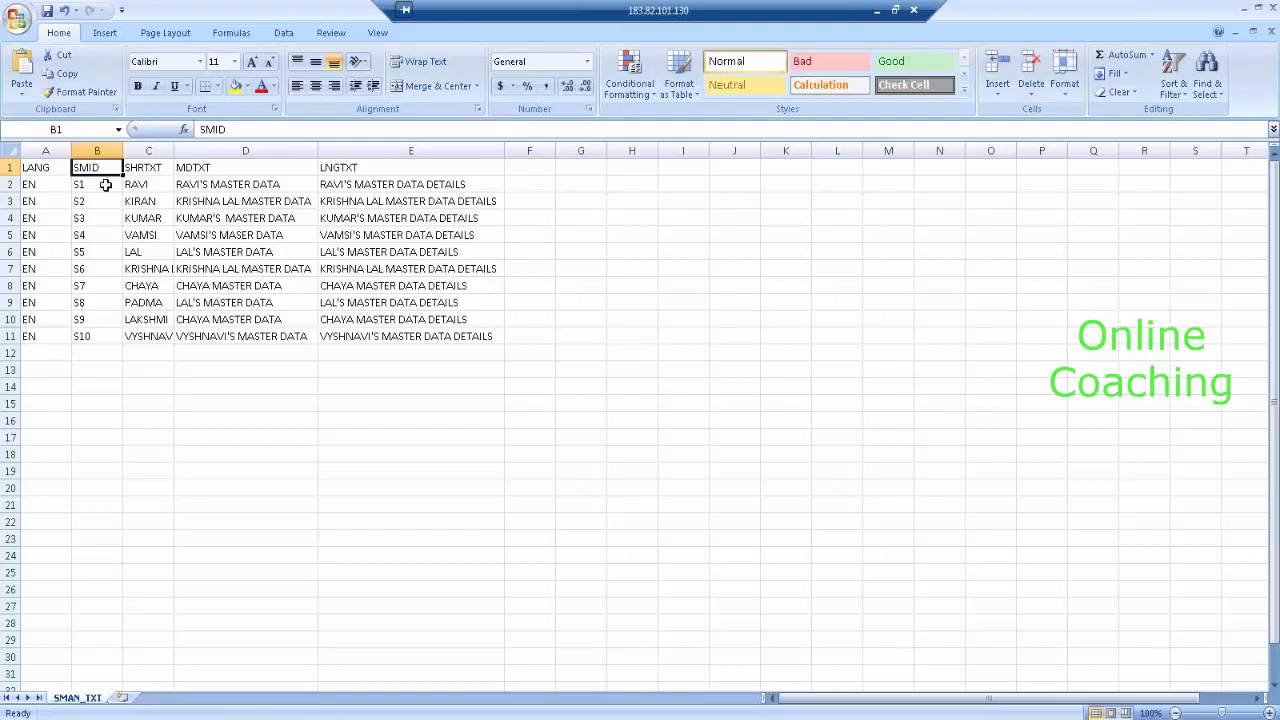
left_click_drag(105, 184, 88, 340)
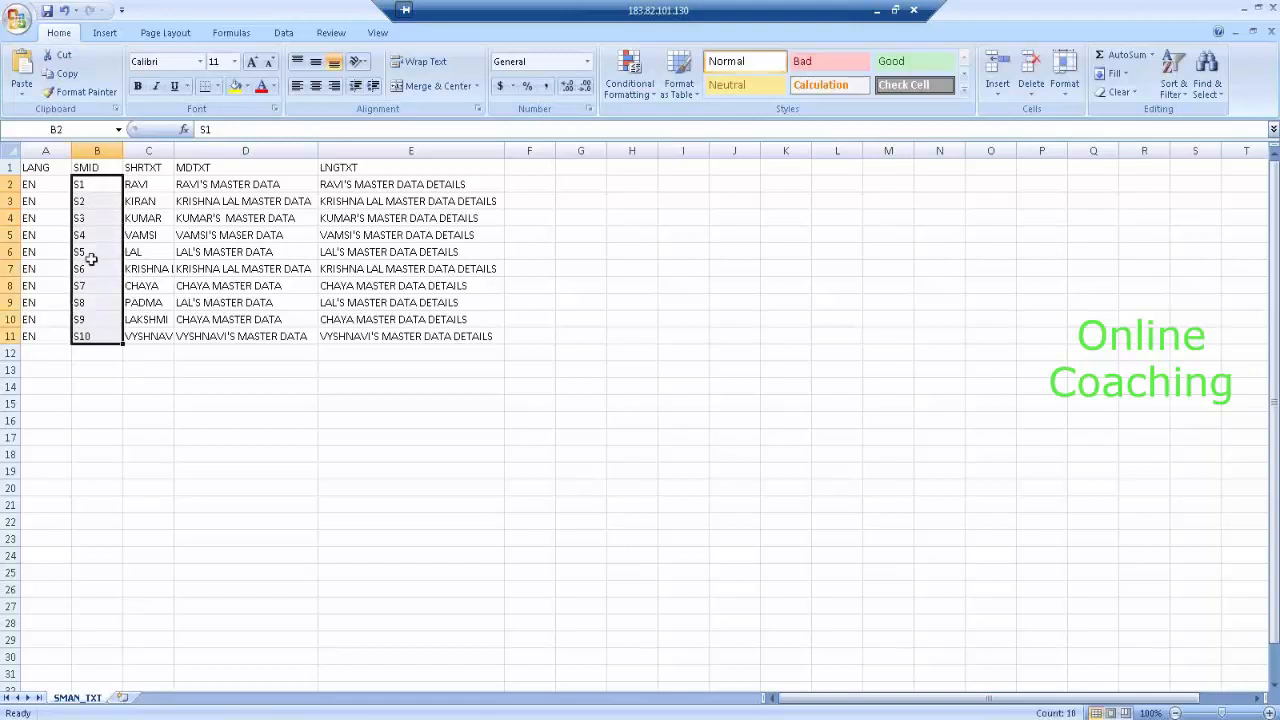
left_click(103, 184)
left_click_drag(138, 185, 418, 195)
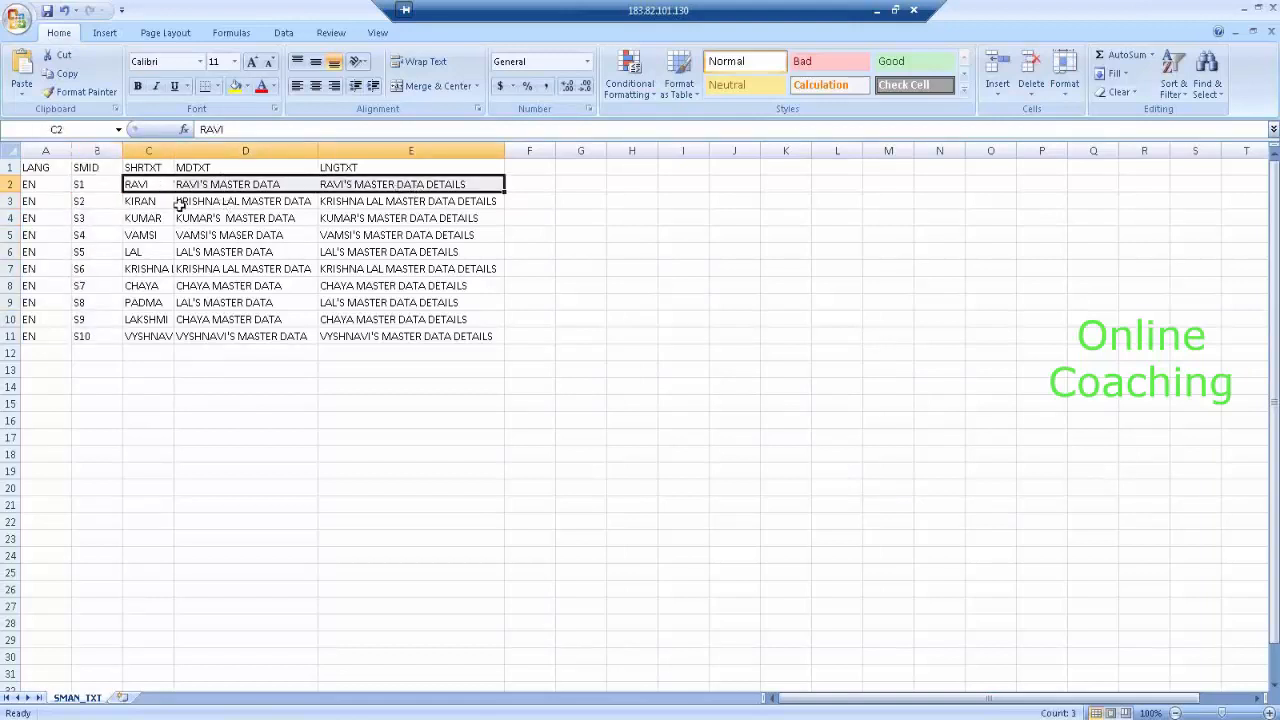
left_click(109, 185)
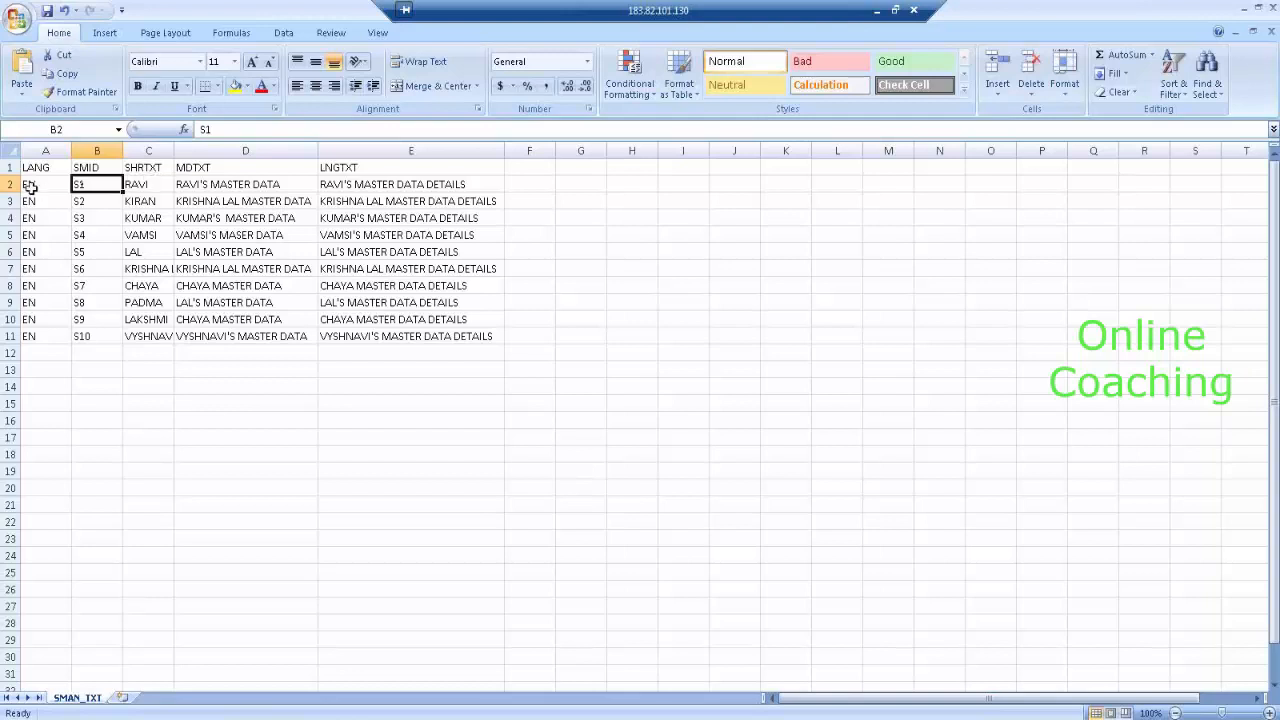
left_click_drag(30, 187, 410, 339)
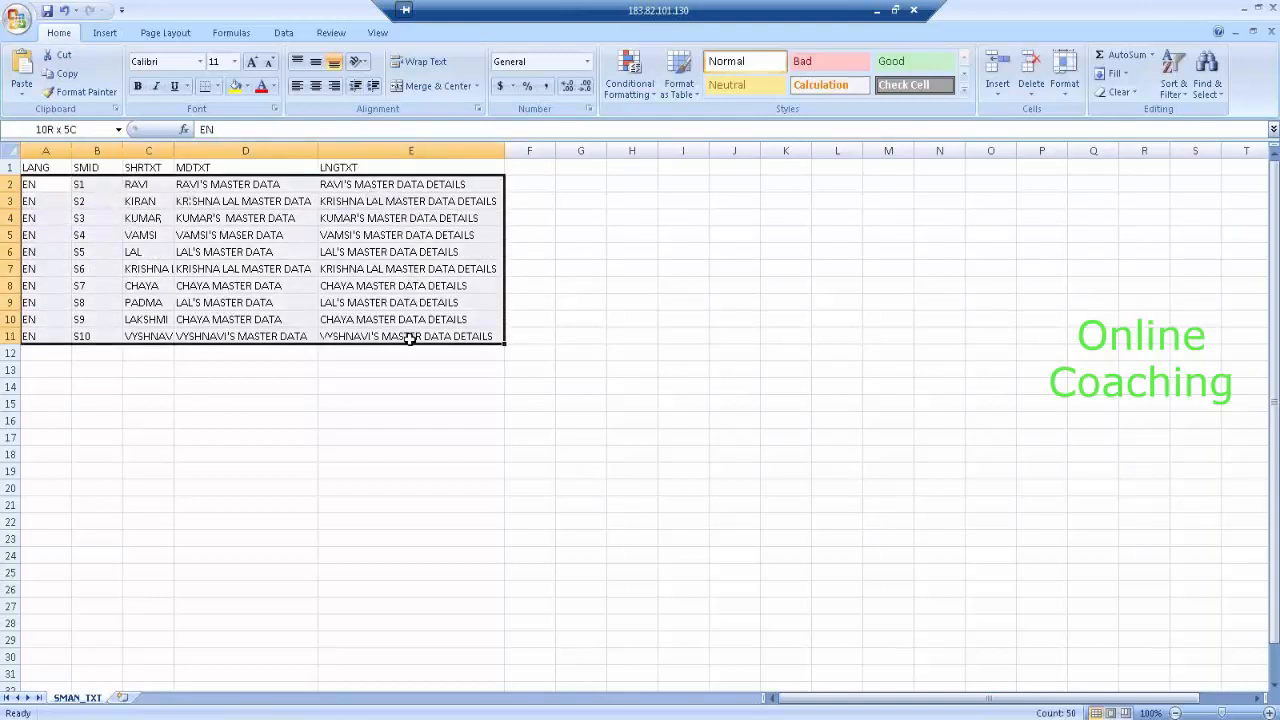
left_click(34, 184)
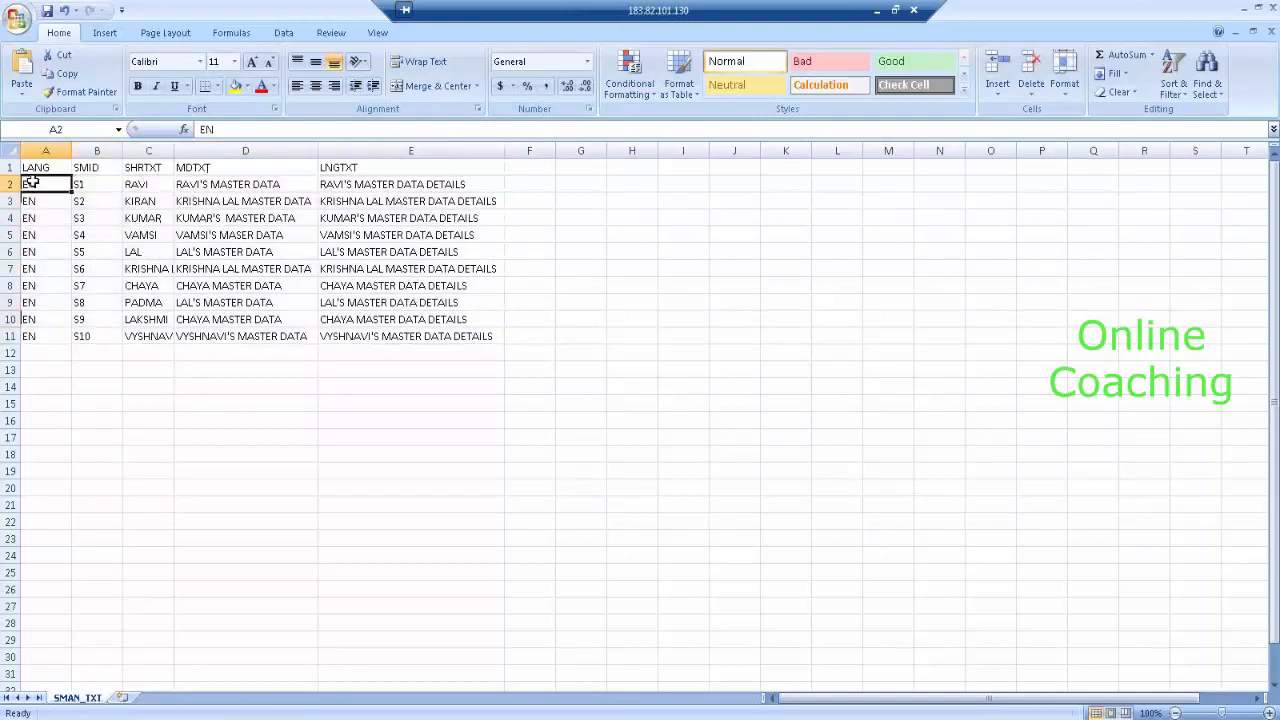
left_click(92, 183)
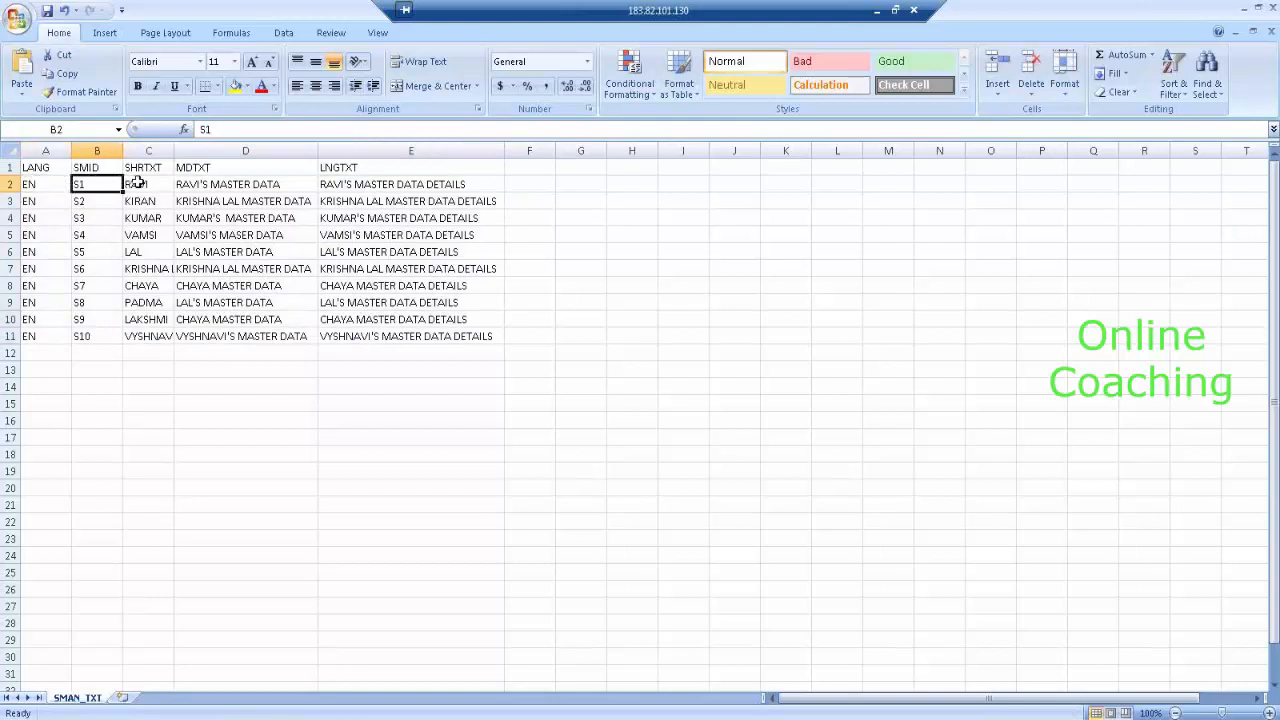
left_click(138, 183)
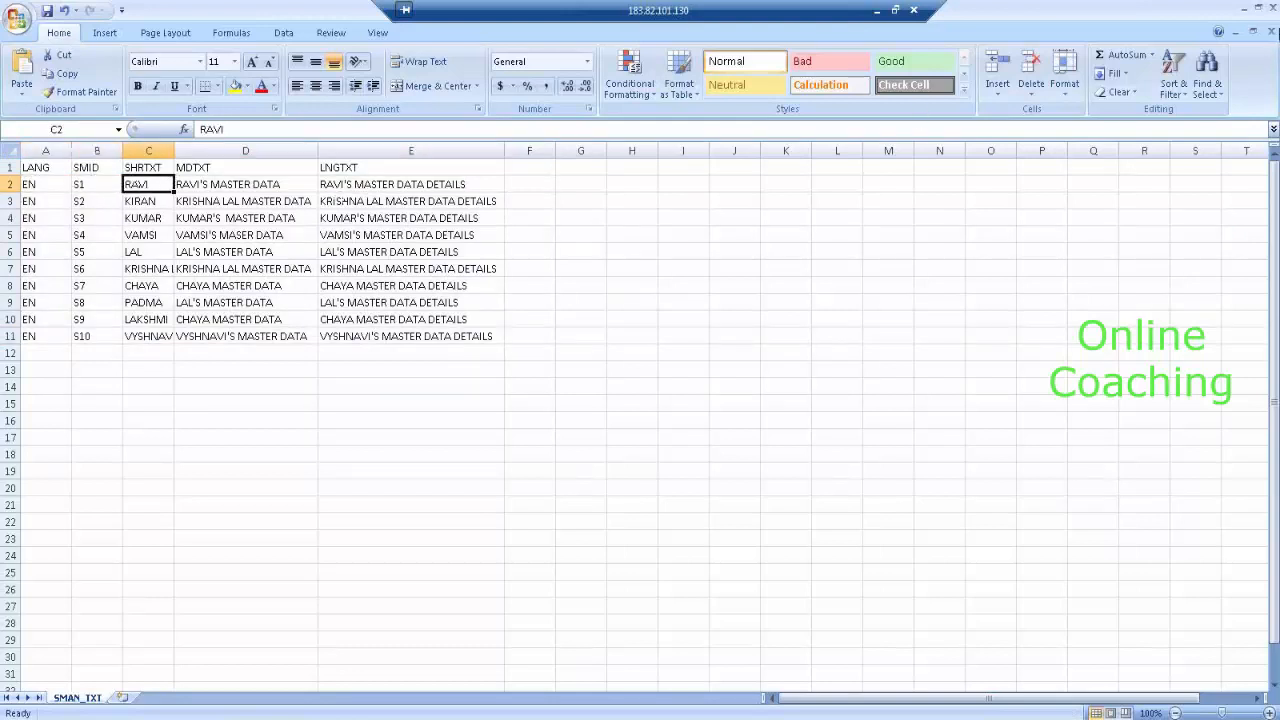
Close the SMAN_TXT file without saving changes and close the FLAT FILES folder.
left_click(1271, 7)
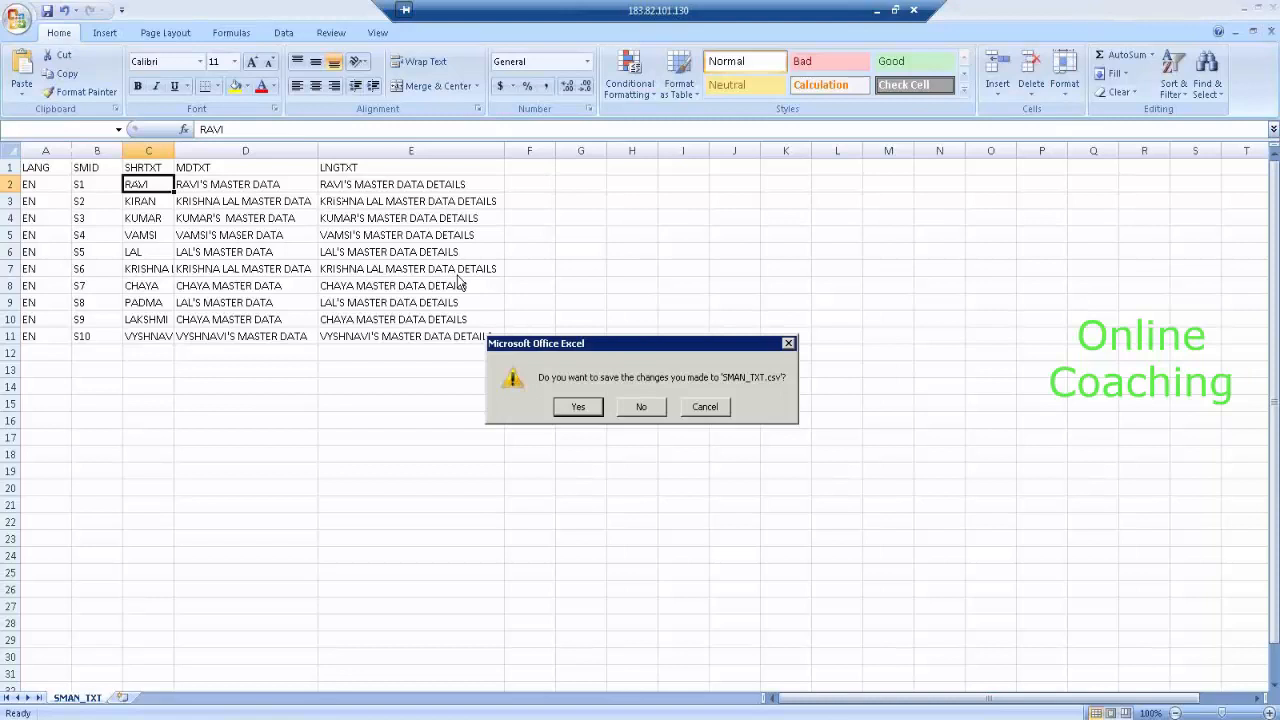
left_click(641, 406)
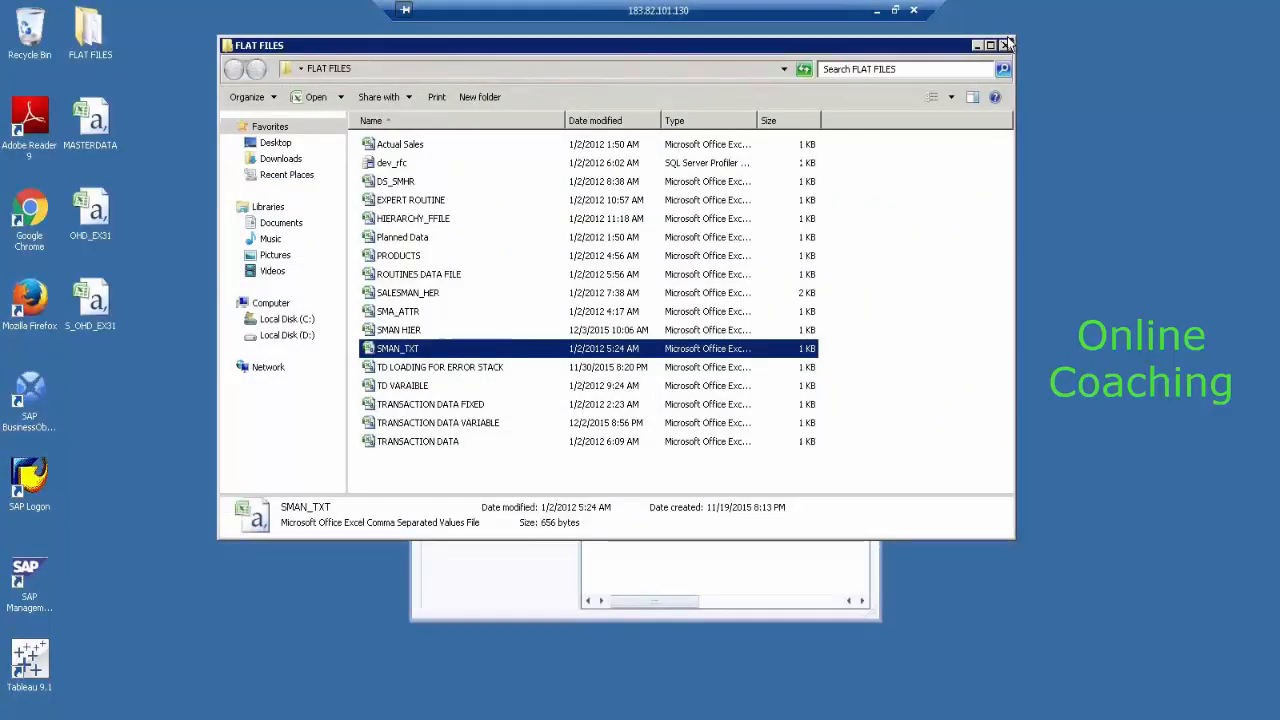
left_click(1005, 45)
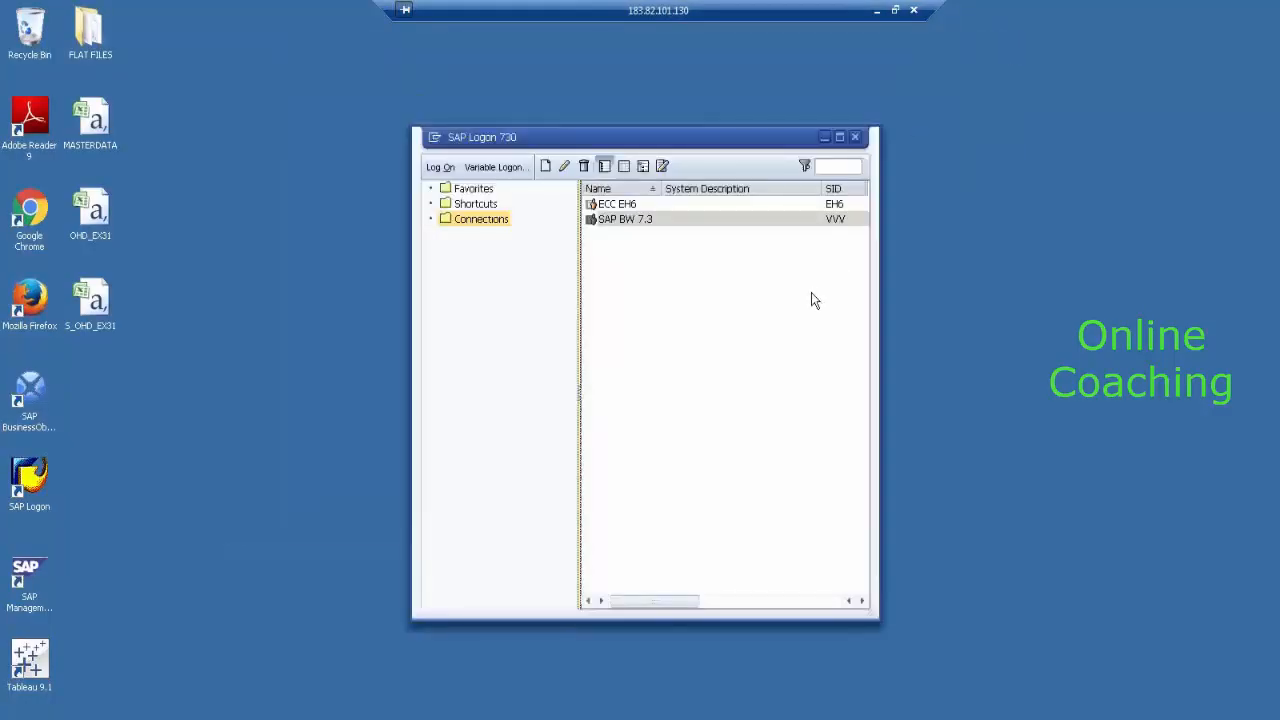
Log on to the SAP BW 7.3 system with the account's user name and password.
left_click(436, 168)
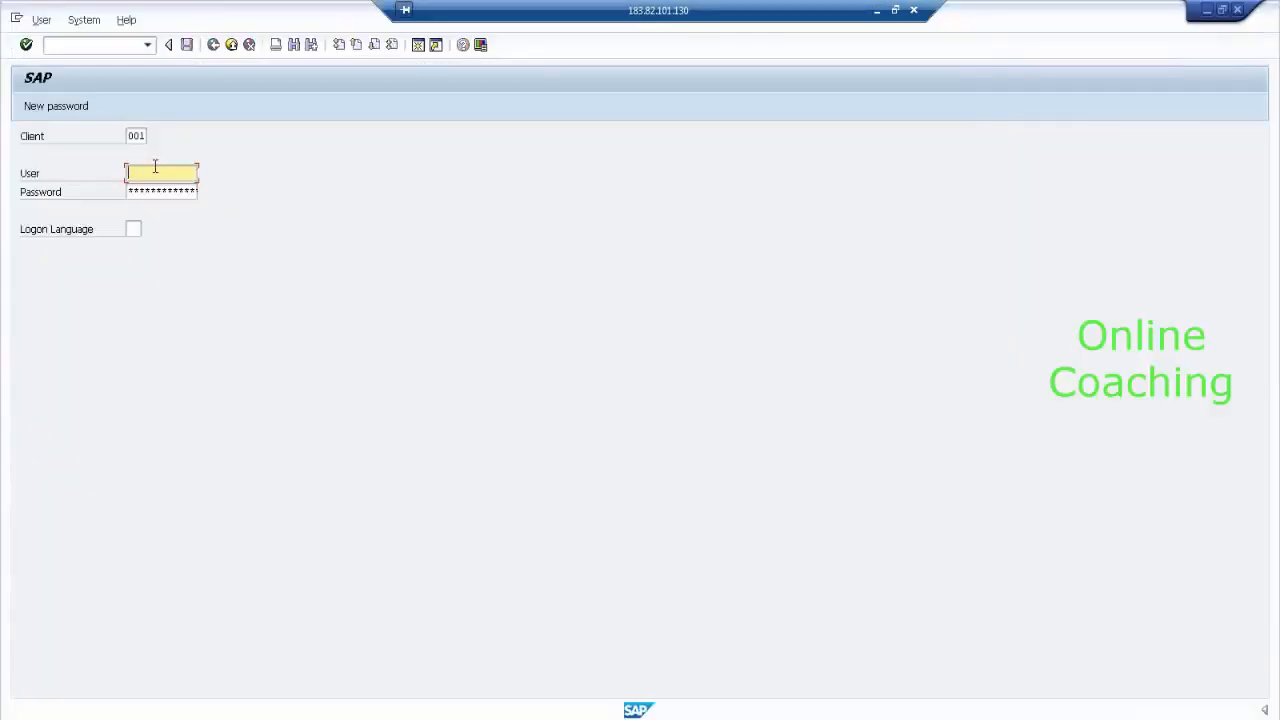
type("bigbw")
key("Tab")
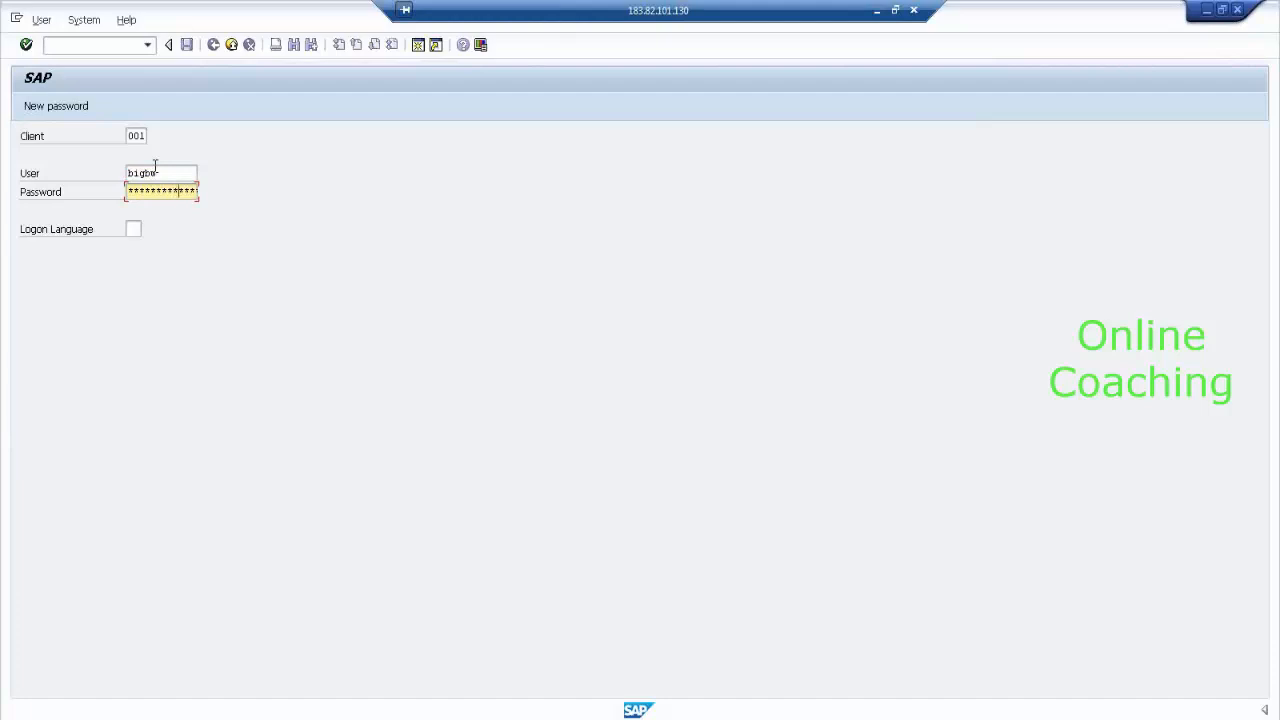
key("Return")
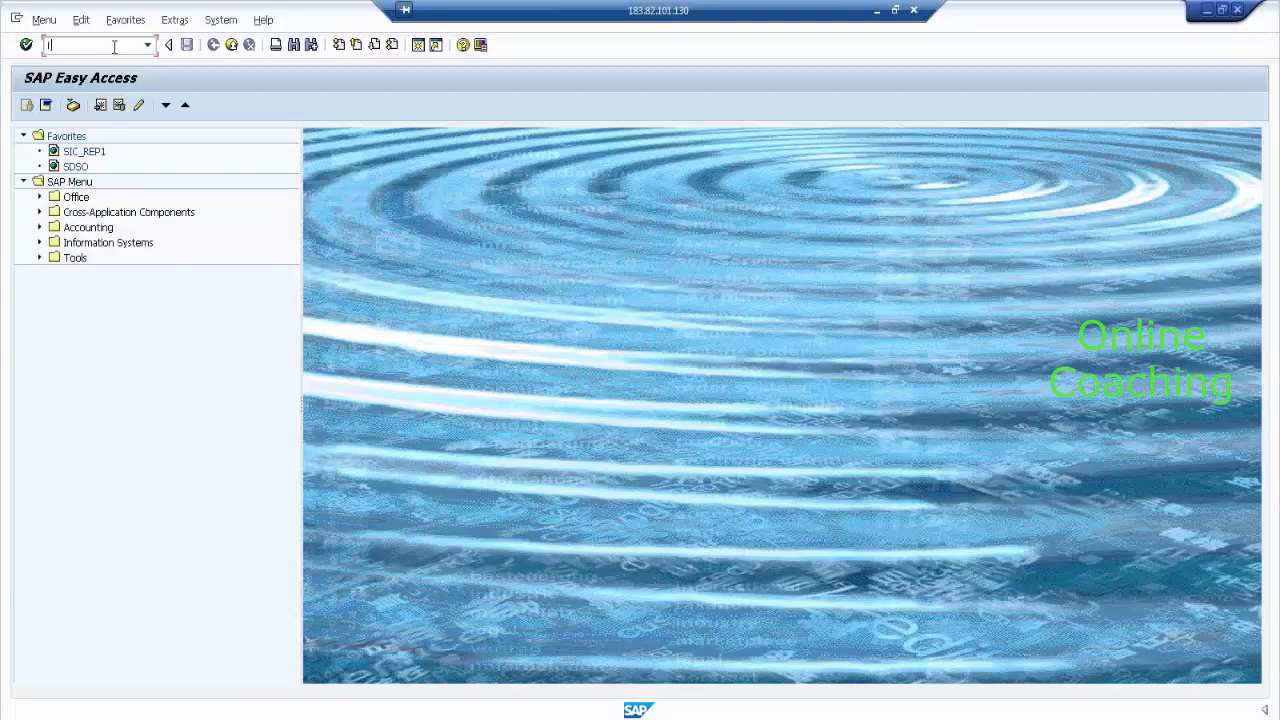
Open transaction RSA14 and locate SALES MAN ID in the IOC_EX3 catalog under INFOAREA FOR 9PM CLASS.
type("RSA14")
key("Return")
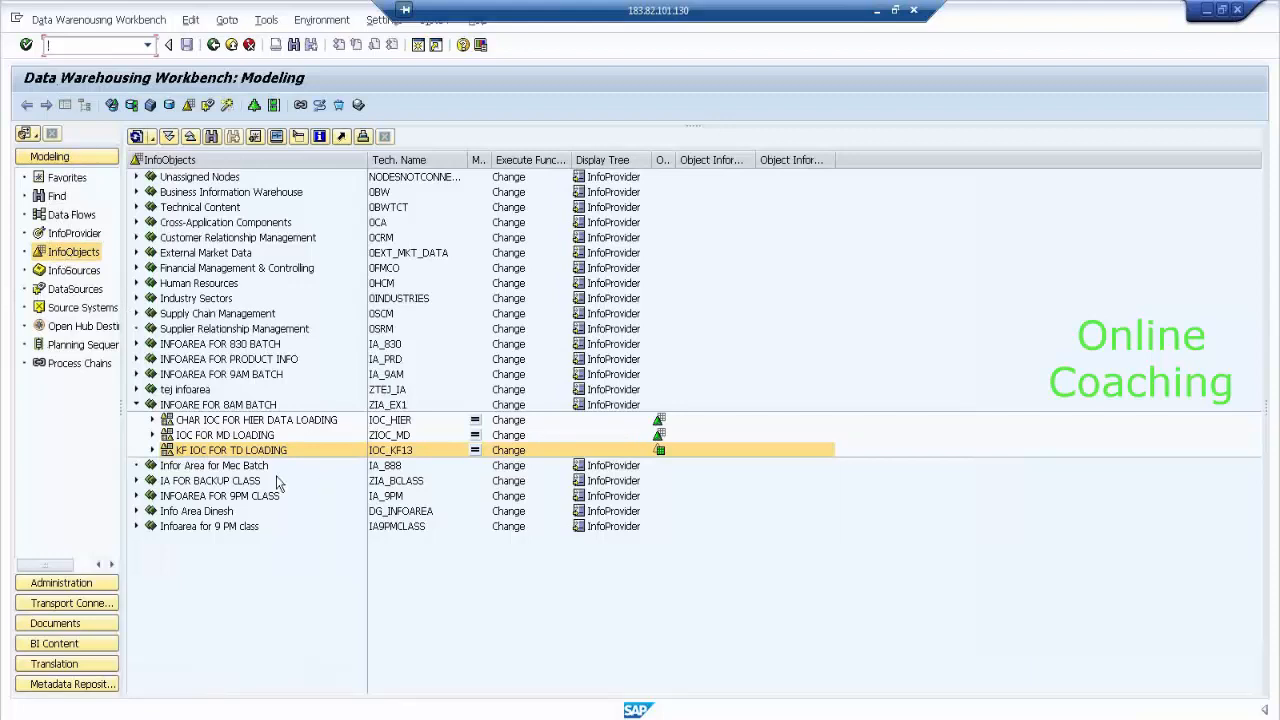
left_click(137, 406)
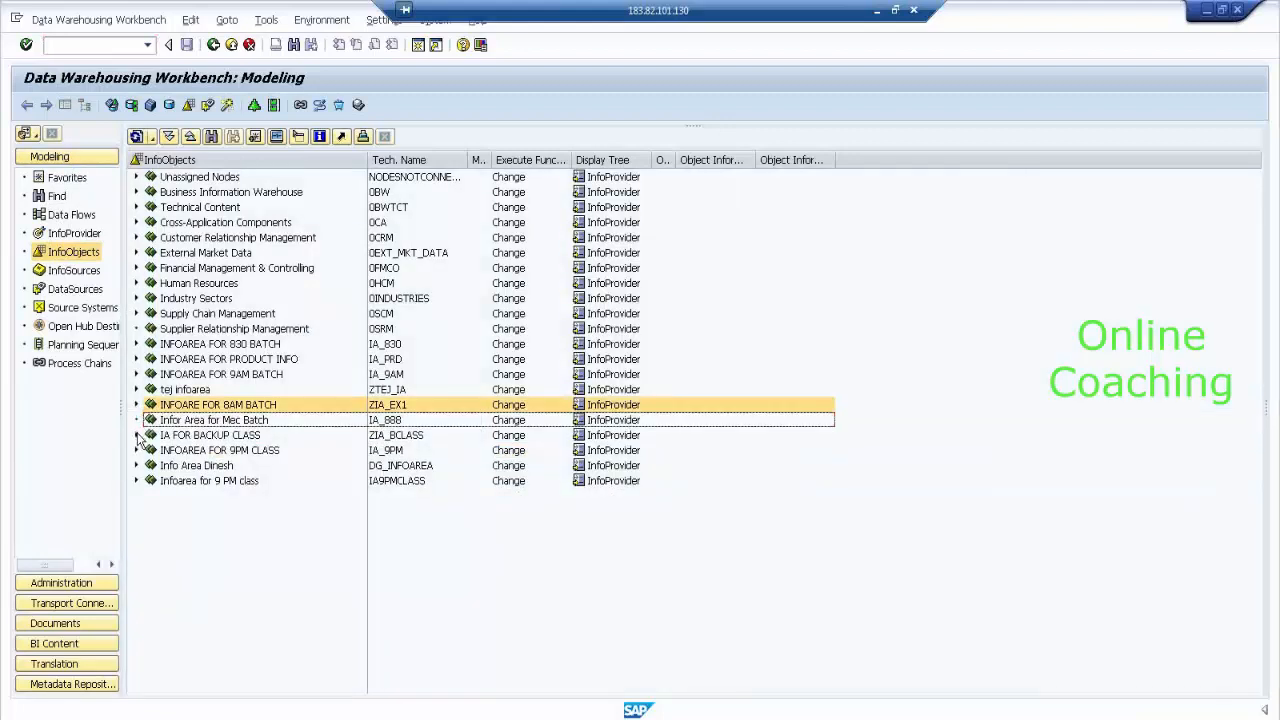
left_click(137, 451)
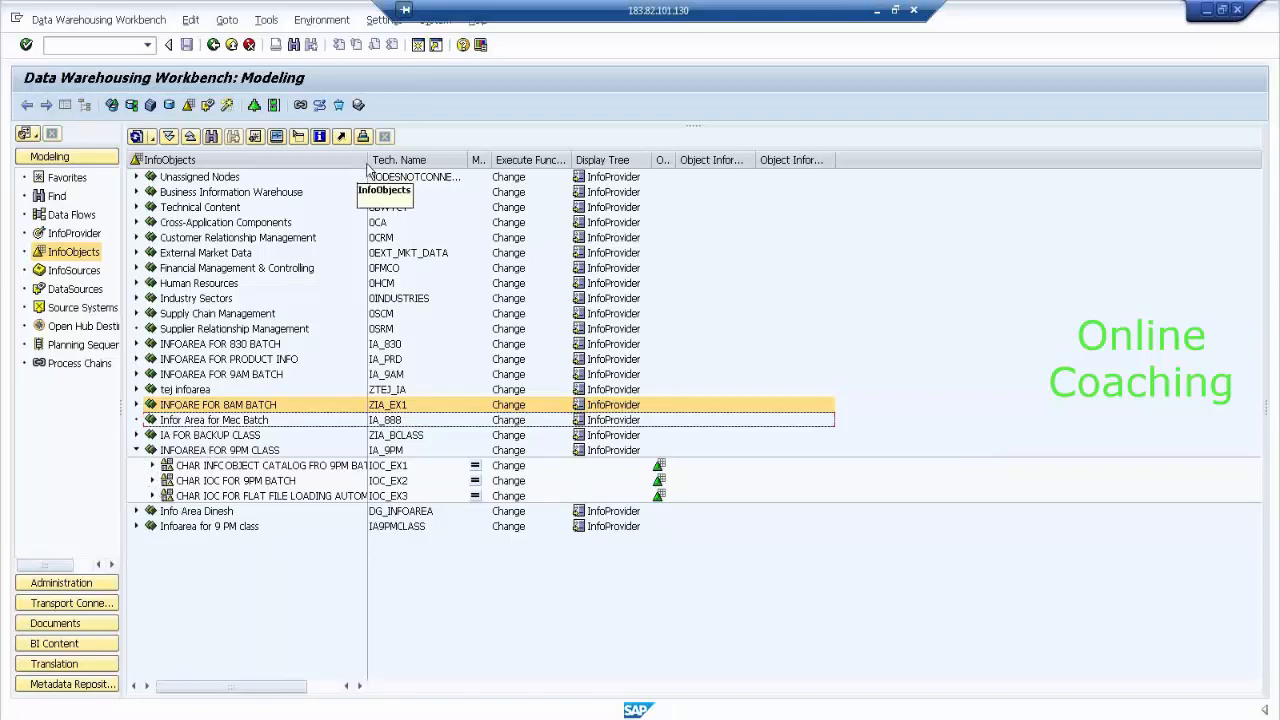
left_click_drag(366, 159, 413, 158)
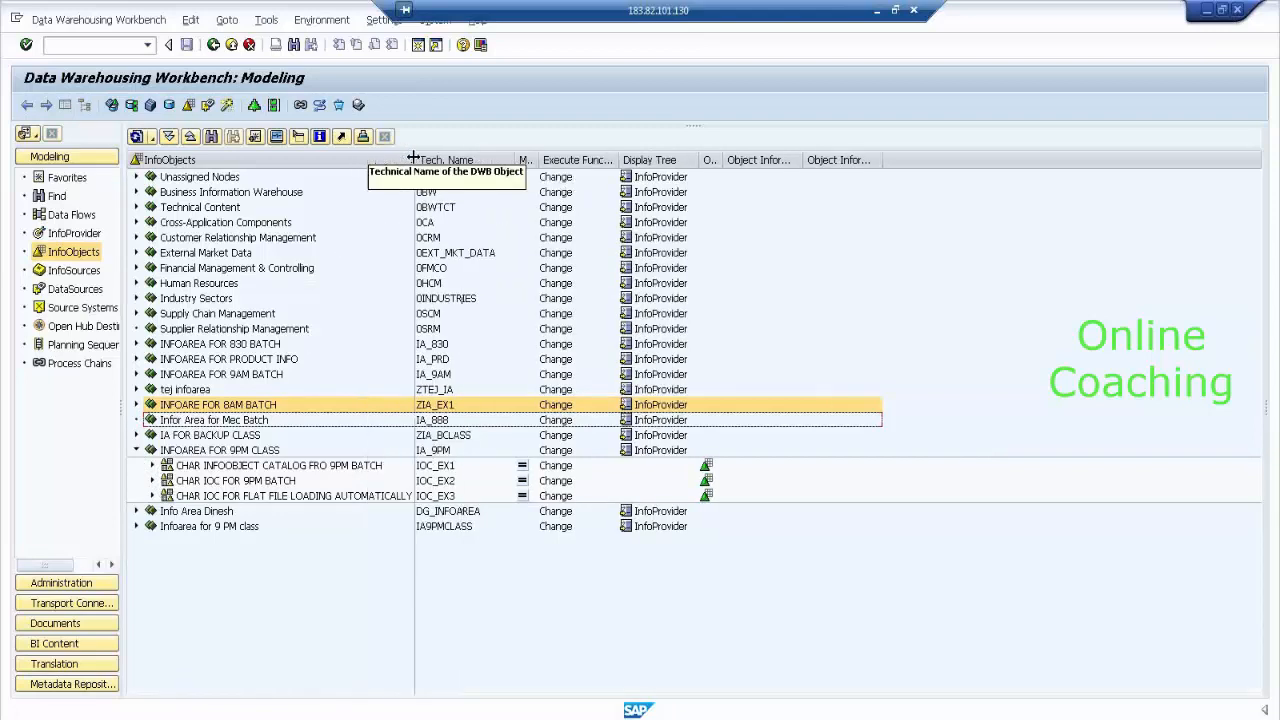
left_click(240, 498)
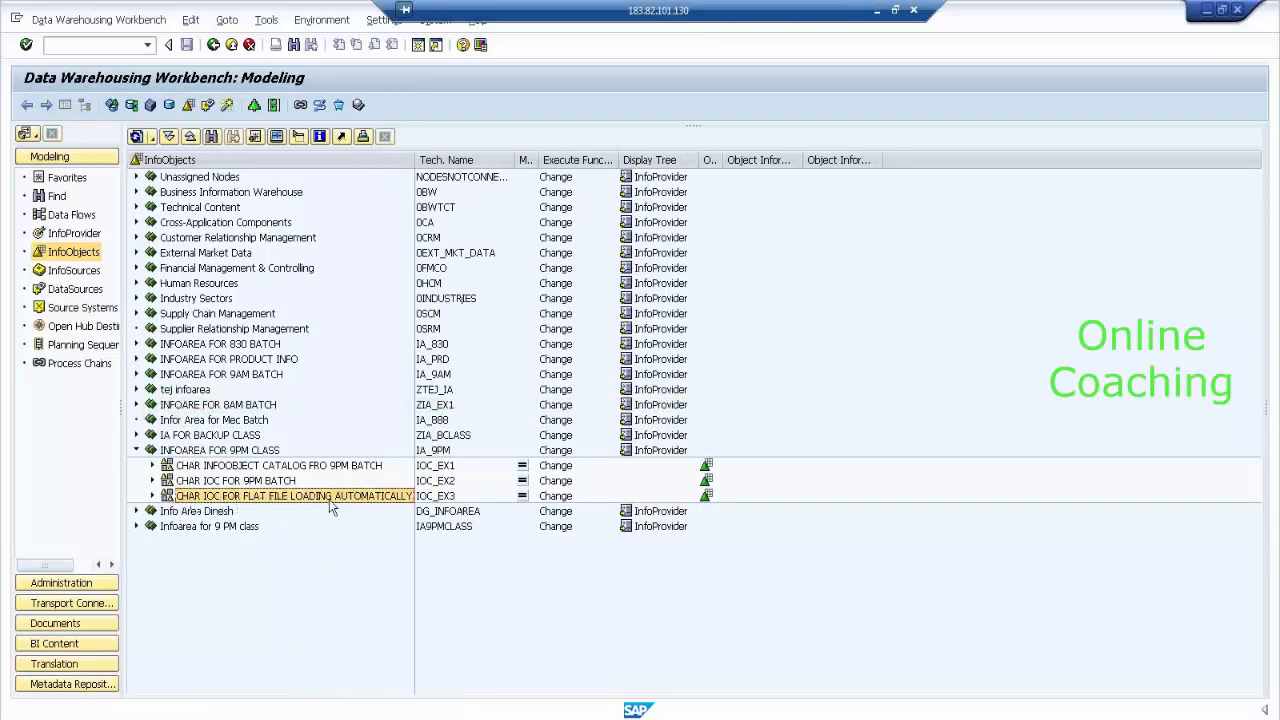
left_click(152, 497)
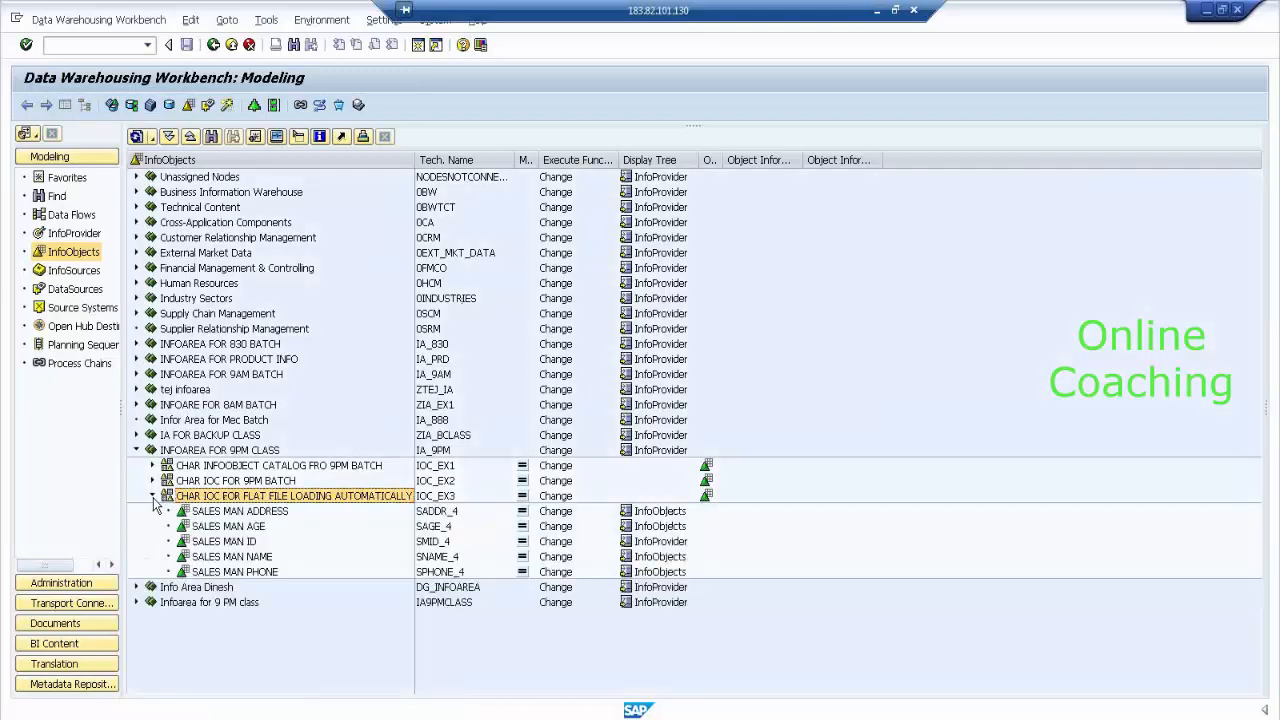
left_click(236, 541)
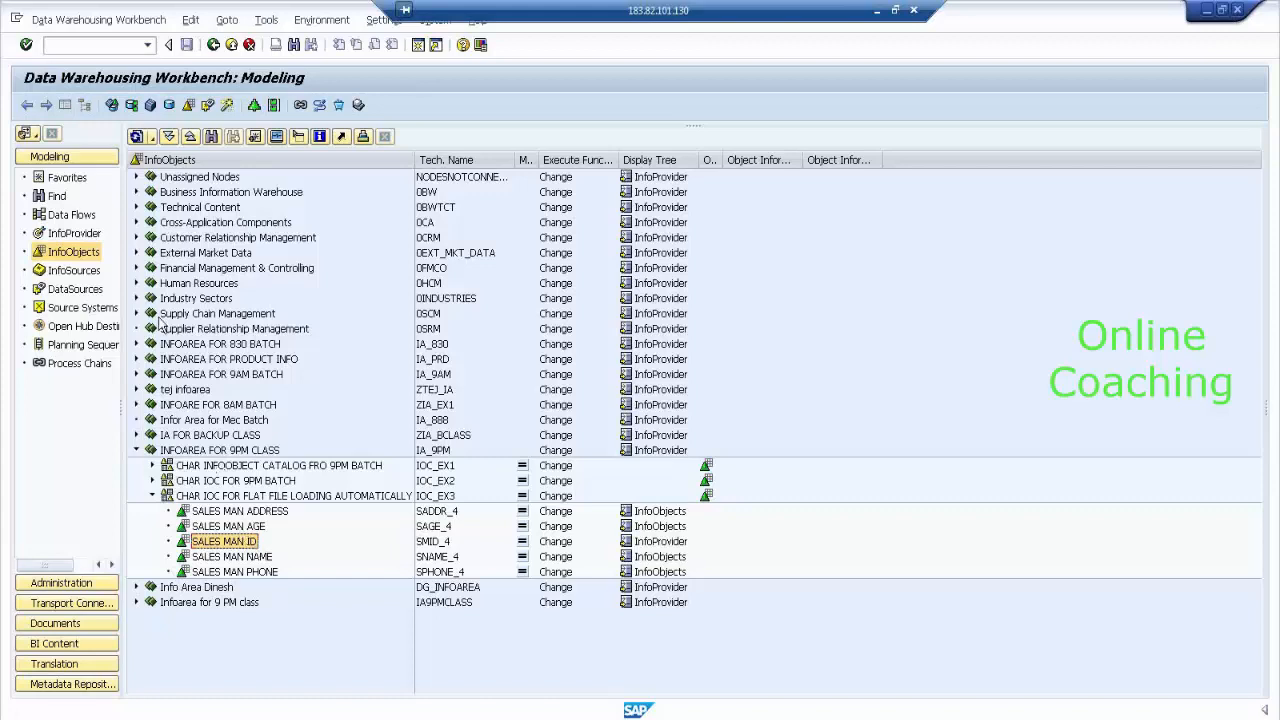
Inspect the SALES MAN ID (Attributes) node under INFOAREA FOR 9PM CLASS in the InfoProvider tree.
left_click(72, 234)
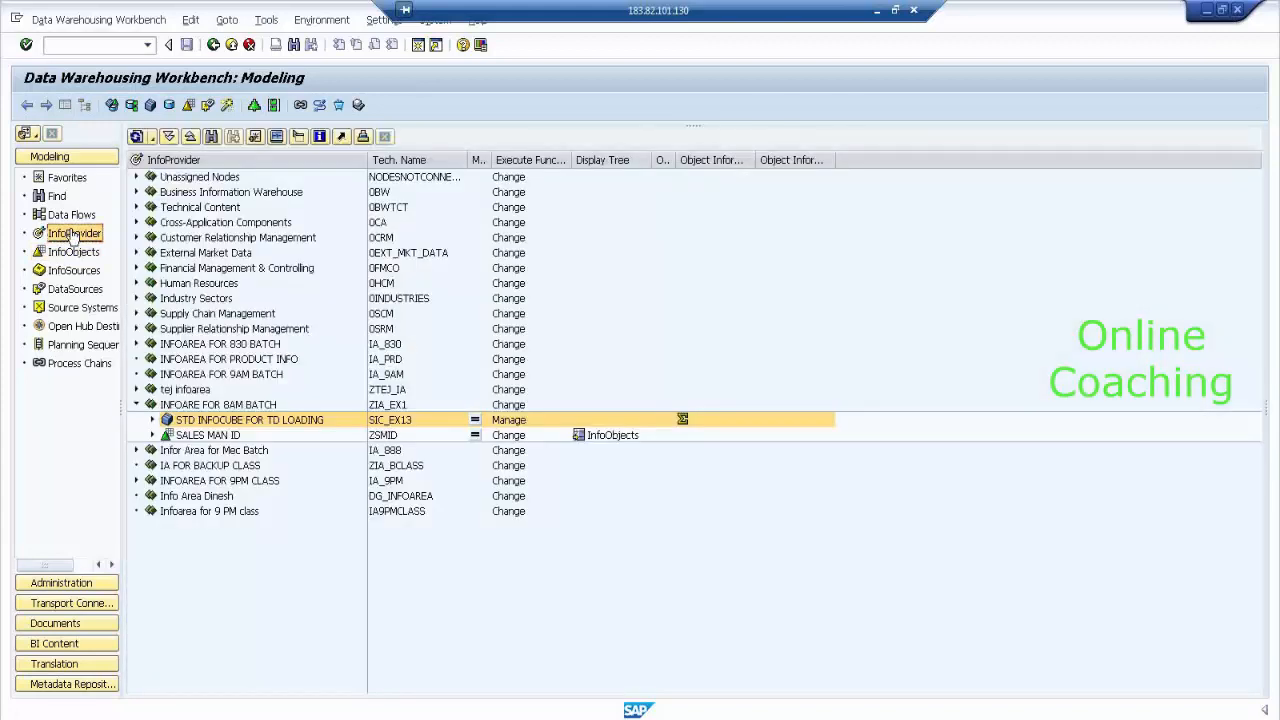
left_click(137, 405)
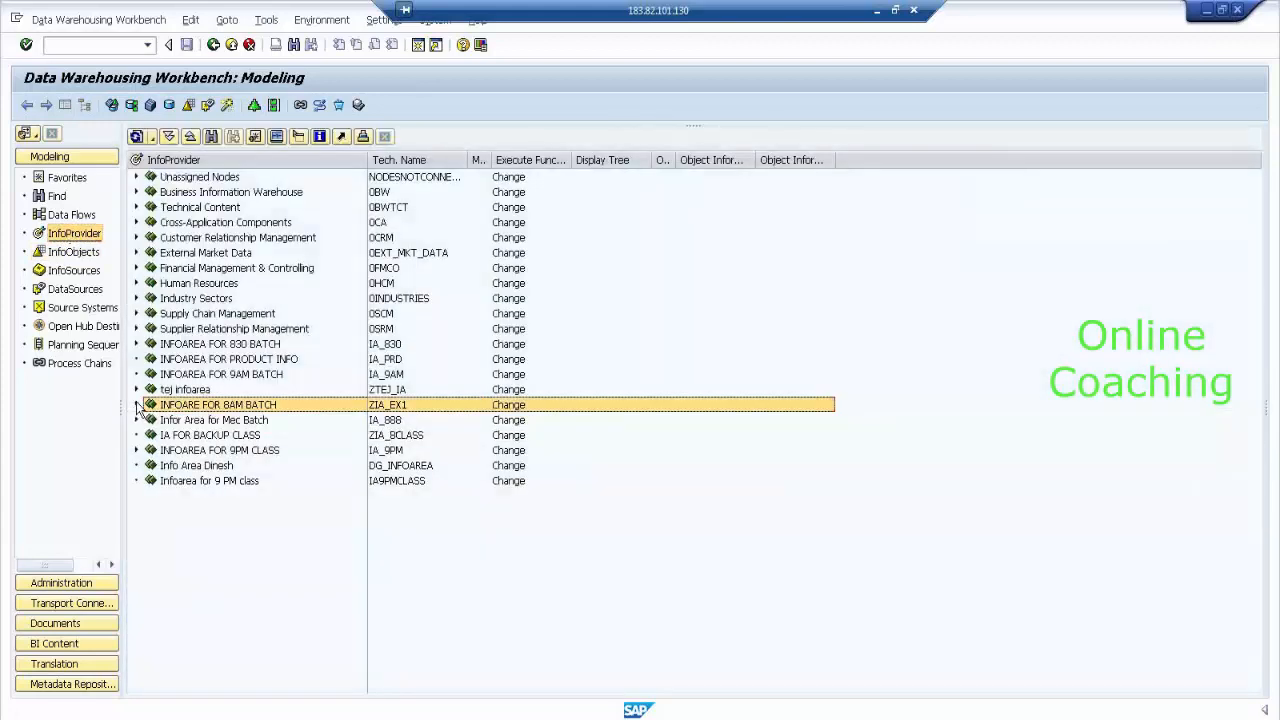
left_click(137, 451)
left_click(178, 466)
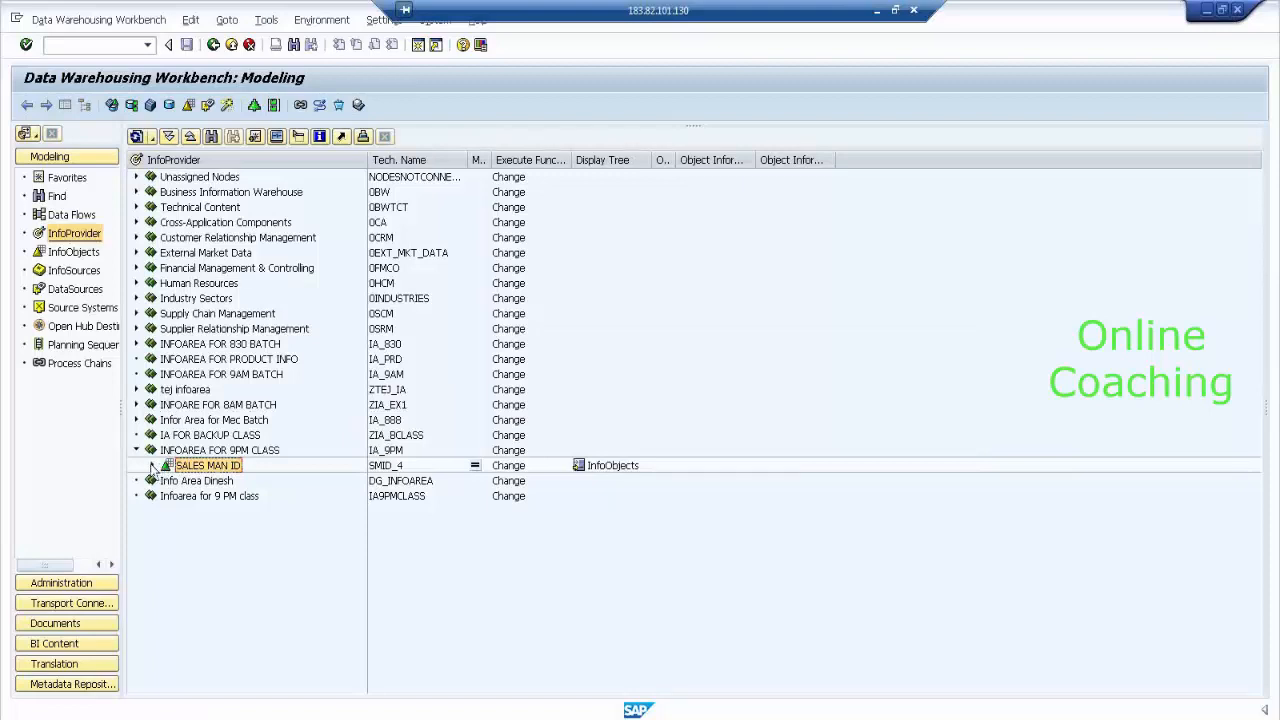
left_click(152, 466)
left_click(218, 481)
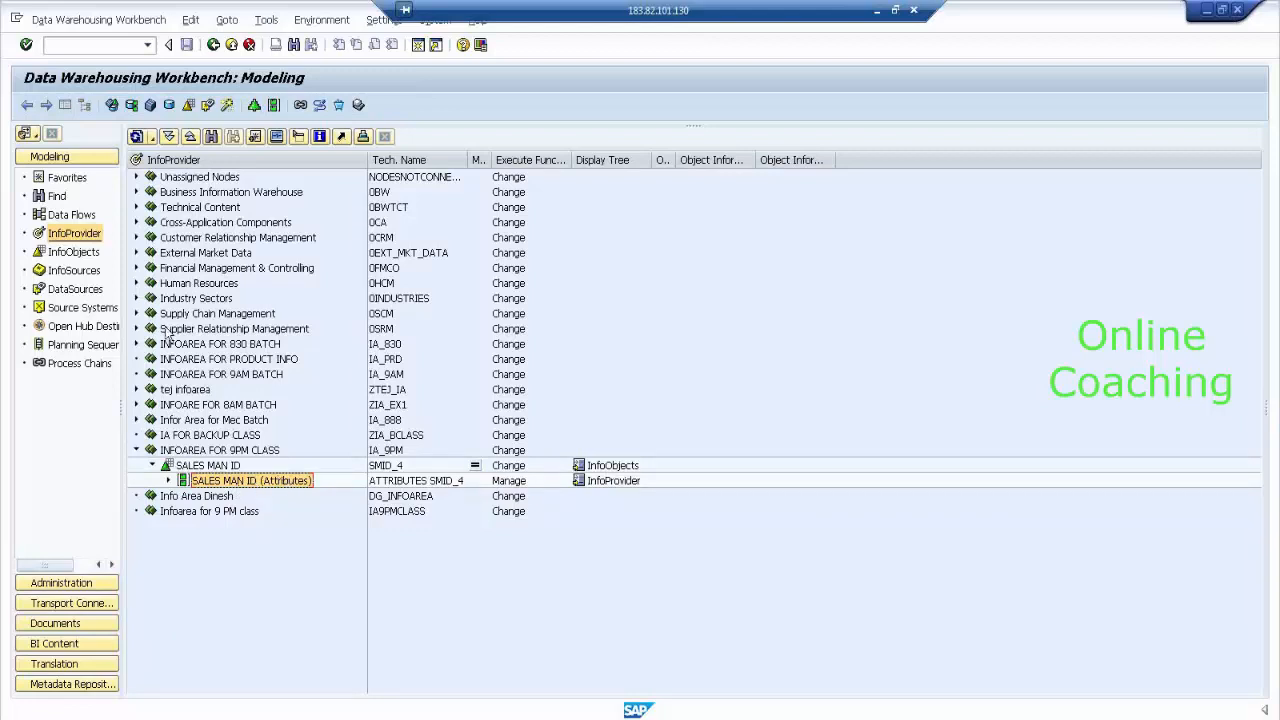
Open the SALES MAN ID characteristic (SMID_4) from the InfoObjects tree and switch it to change mode.
left_click(86, 256)
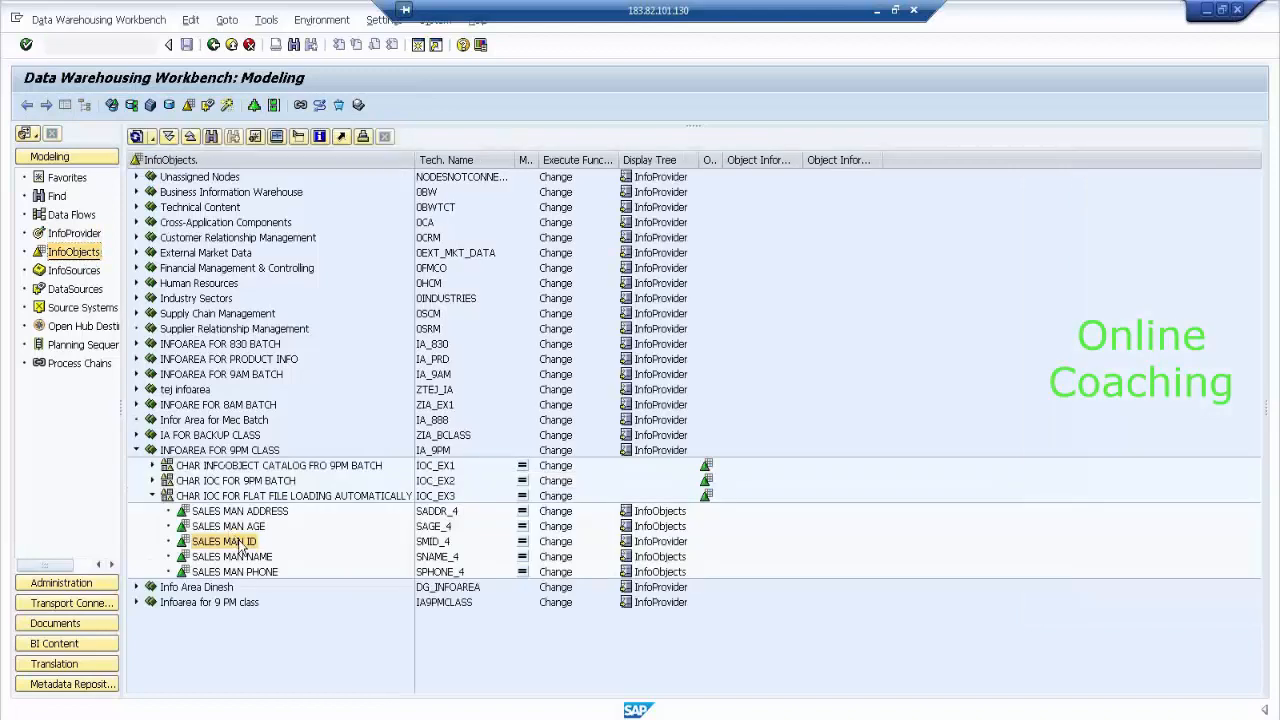
left_click(239, 543)
double_click(239, 543)
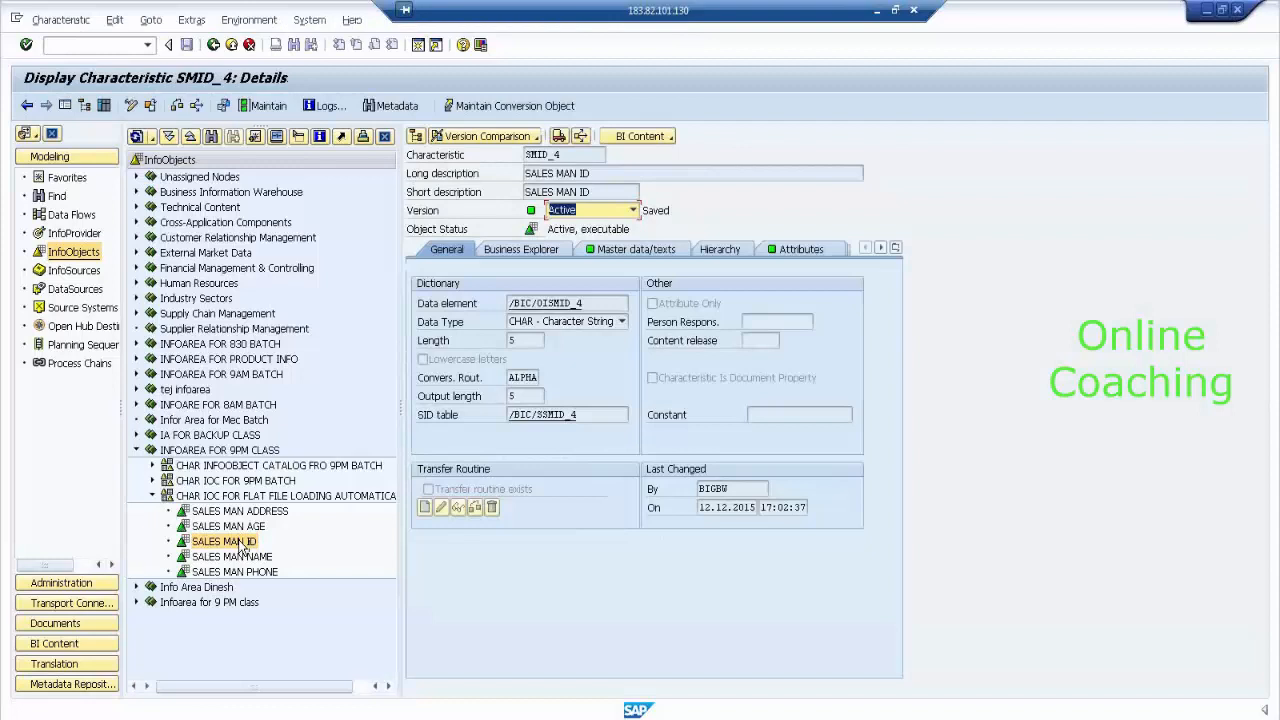
left_click(132, 106)
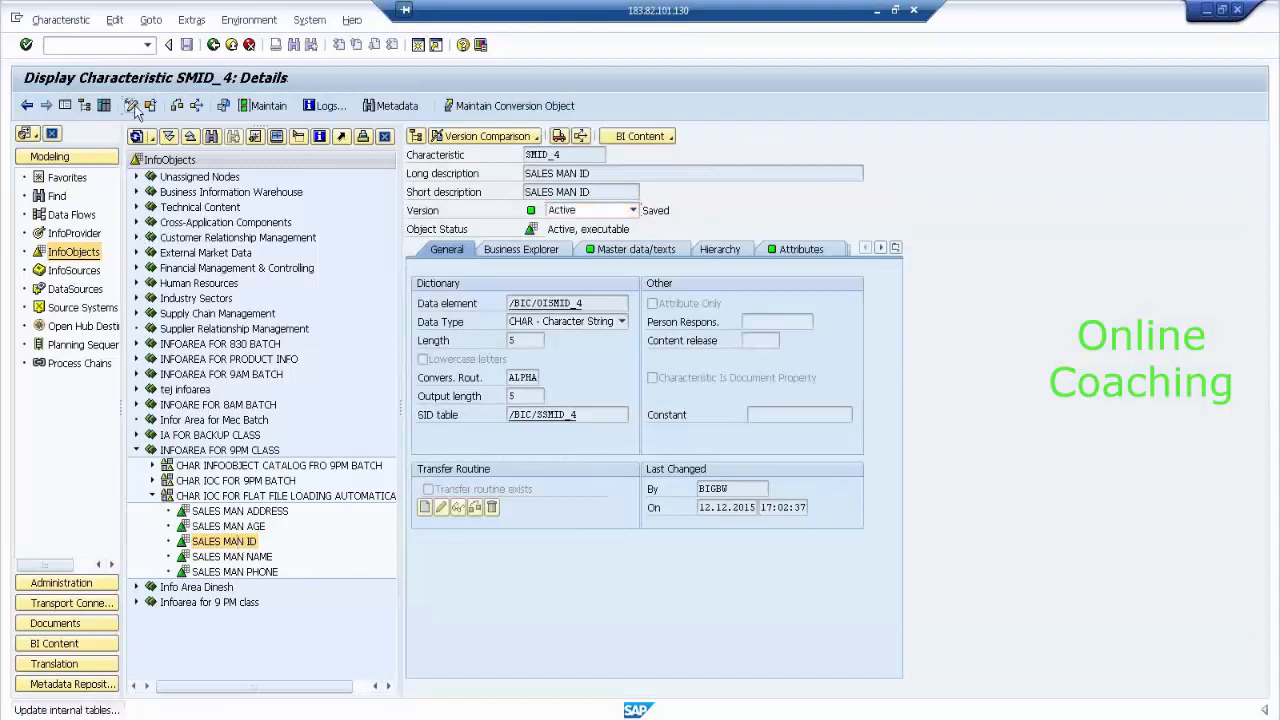
Enable texts for the SMID_4 characteristic, with medium length and long texts in addition to short texts.
left_click(65, 106)
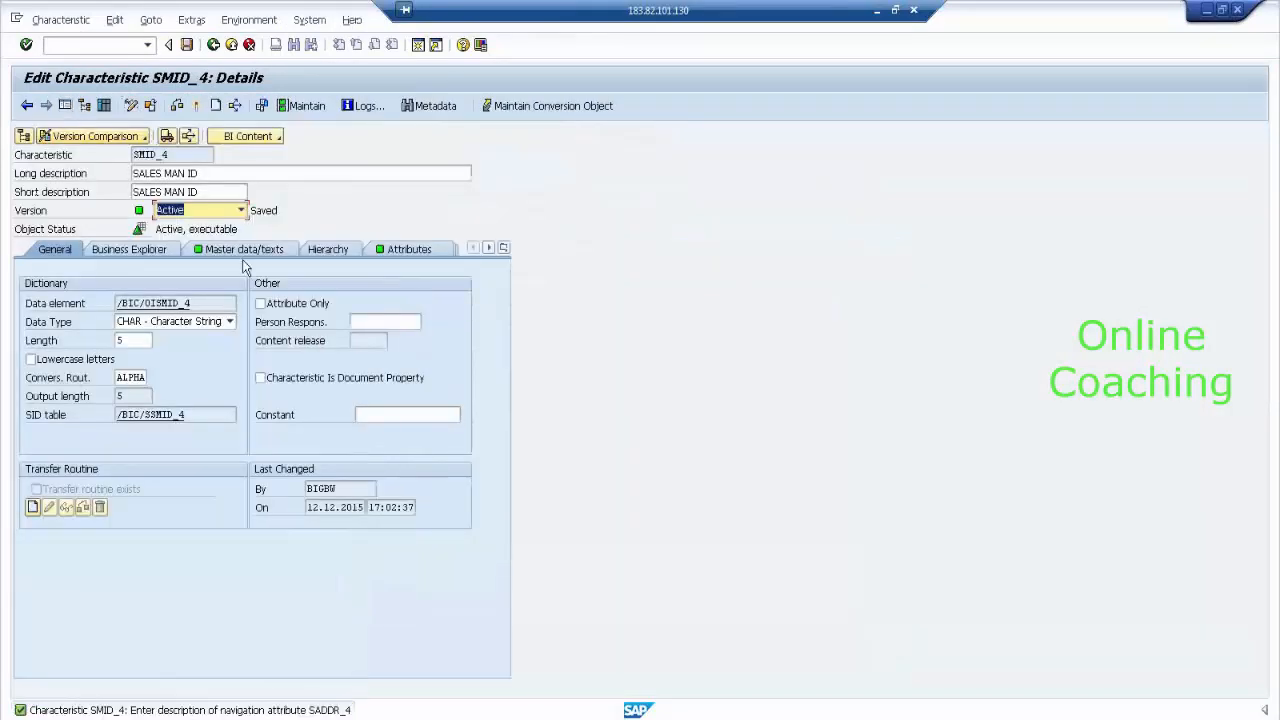
left_click(243, 251)
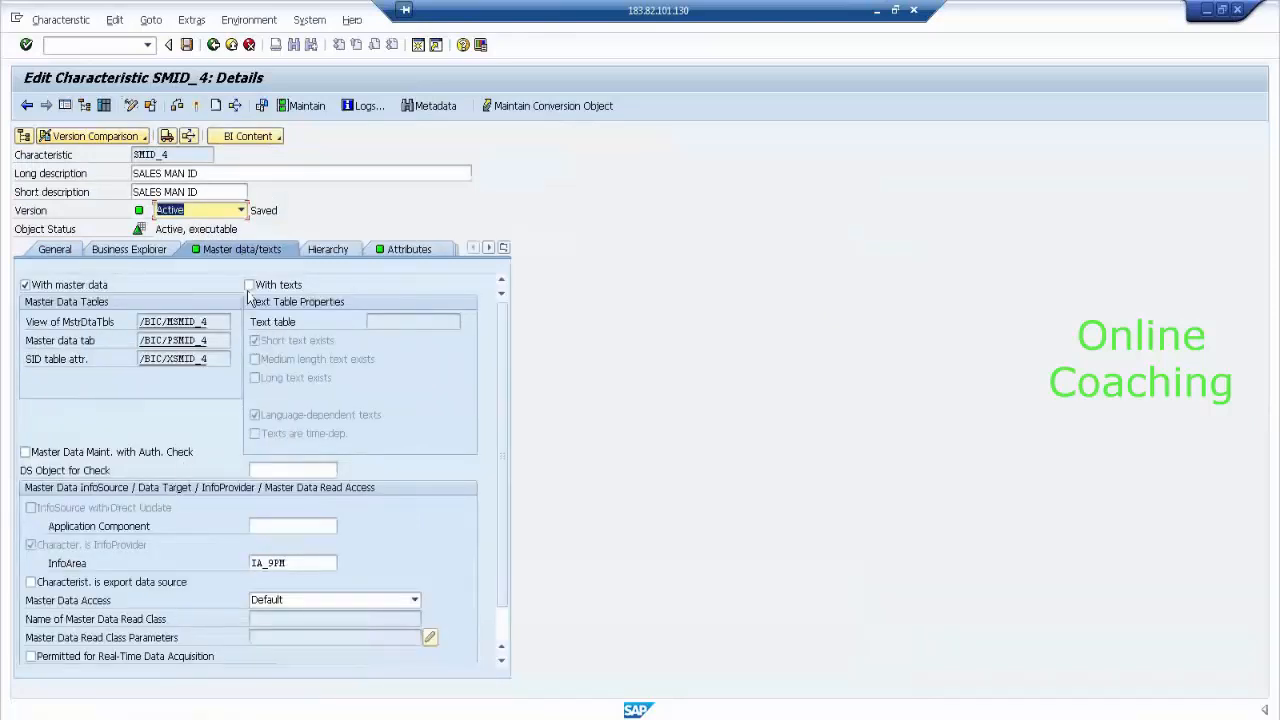
left_click(249, 286)
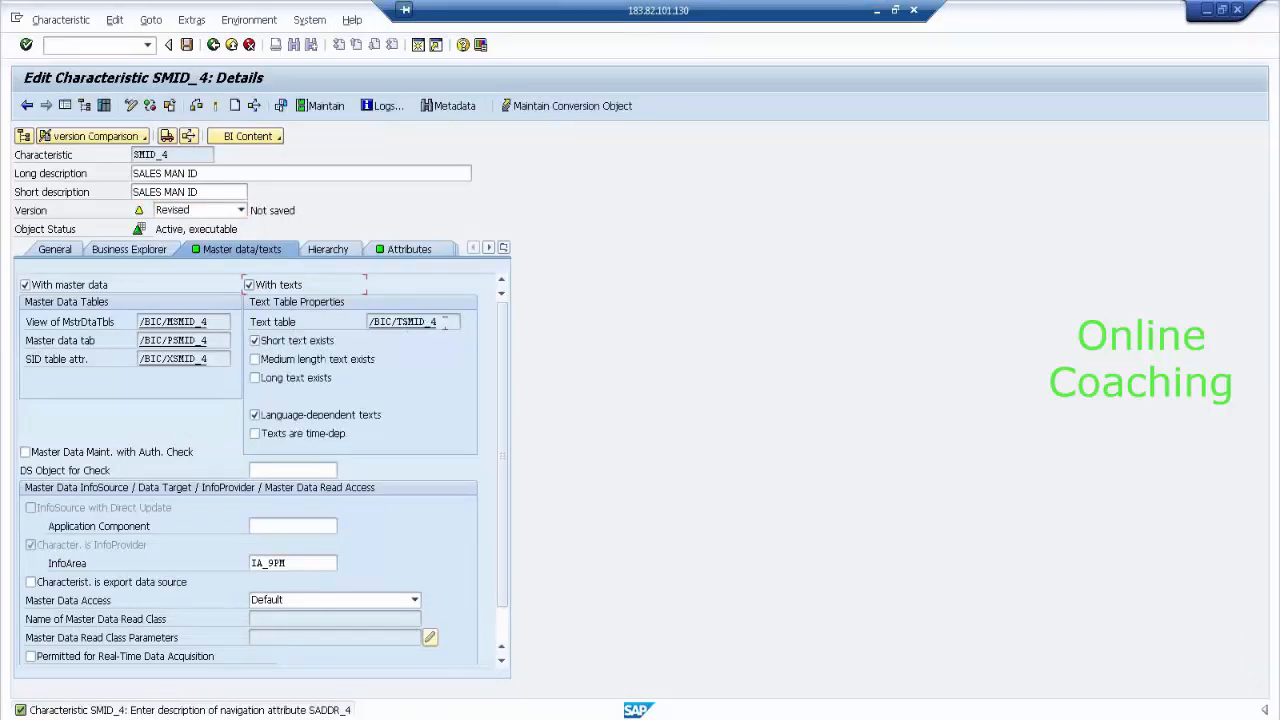
left_click_drag(437, 322, 348, 325)
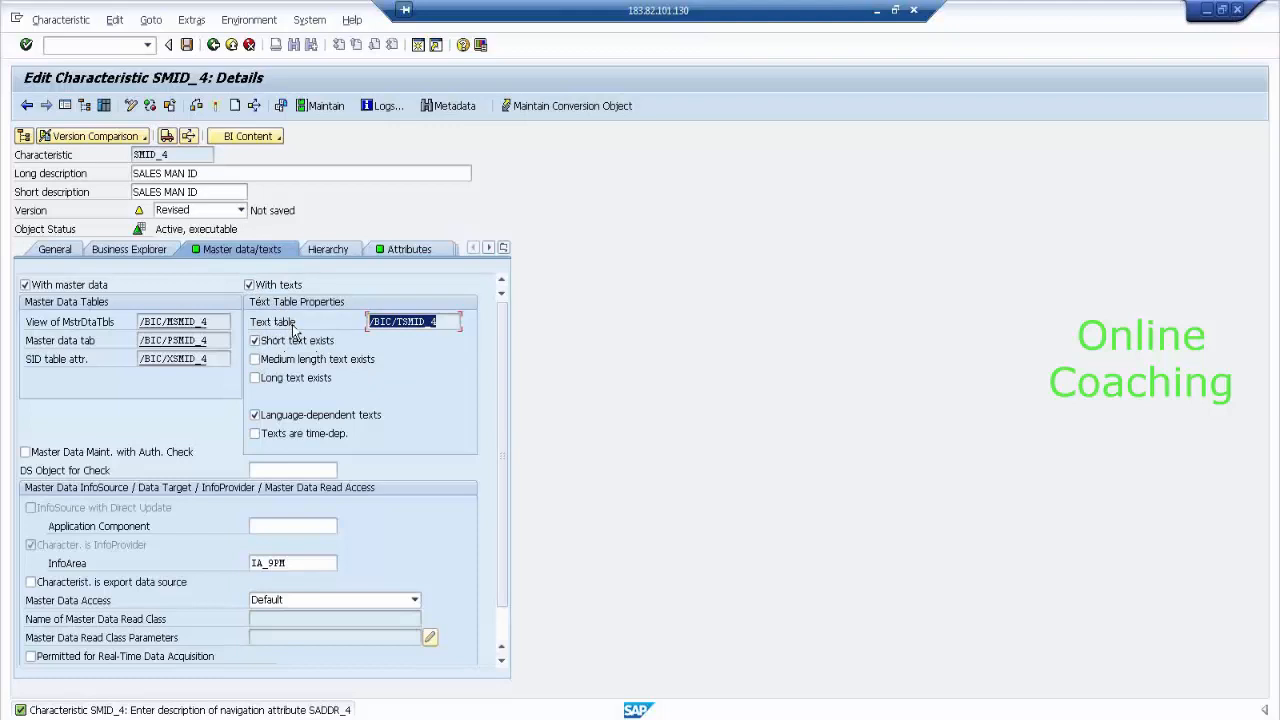
left_click(457, 321)
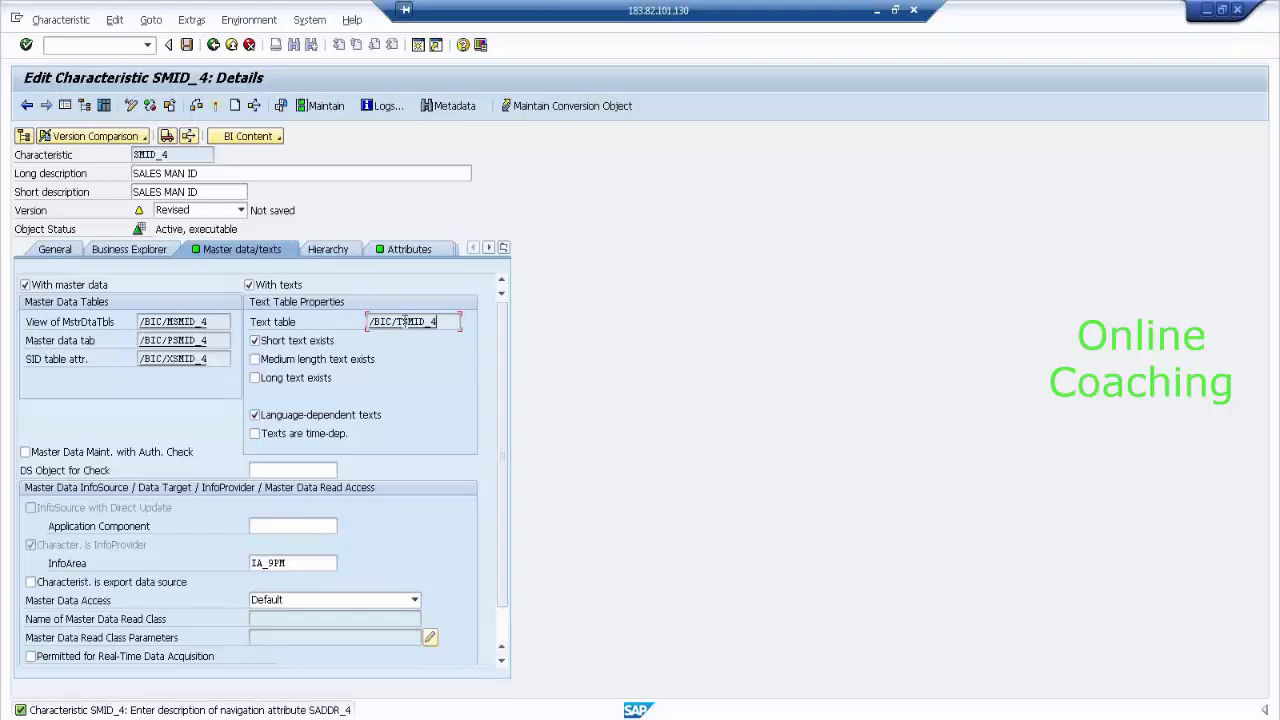
left_click_drag(405, 322, 340, 326)
left_click_drag(450, 321, 404, 320)
left_click(256, 360)
Activate the SMID_4 characteristic in spite of the warnings.
left_click(216, 106)
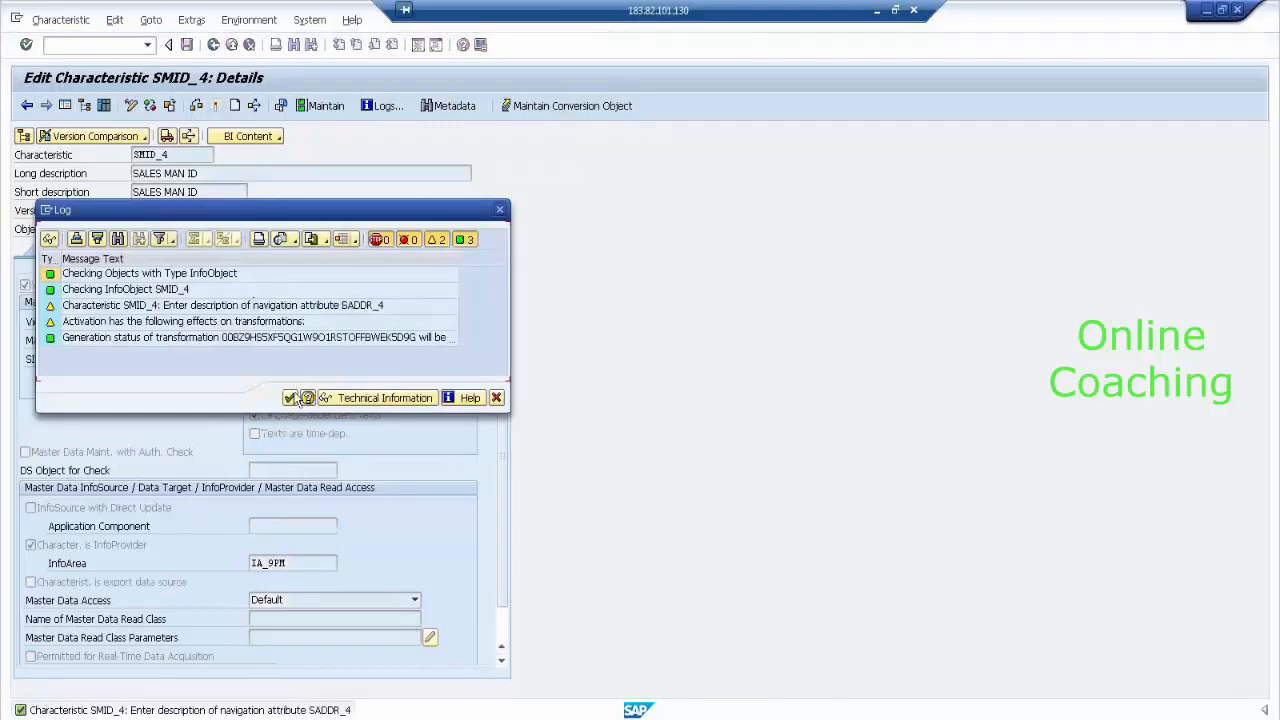
left_click(291, 399)
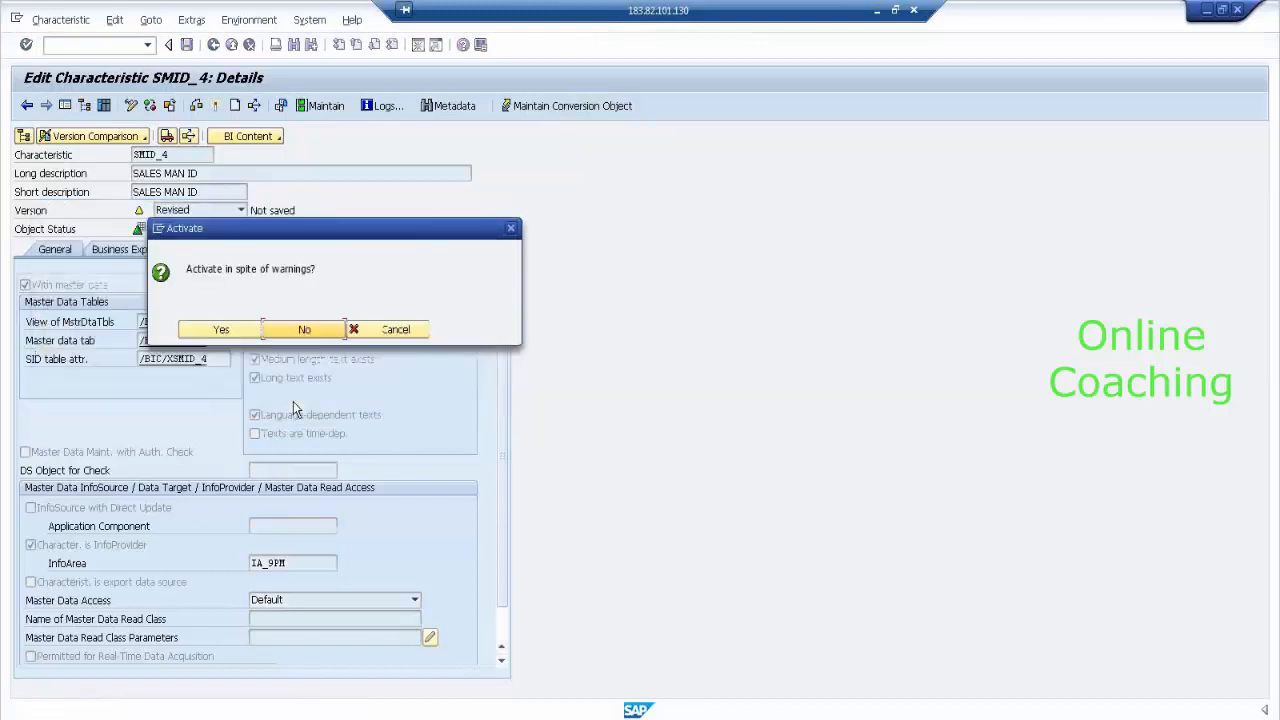
left_click(236, 330)
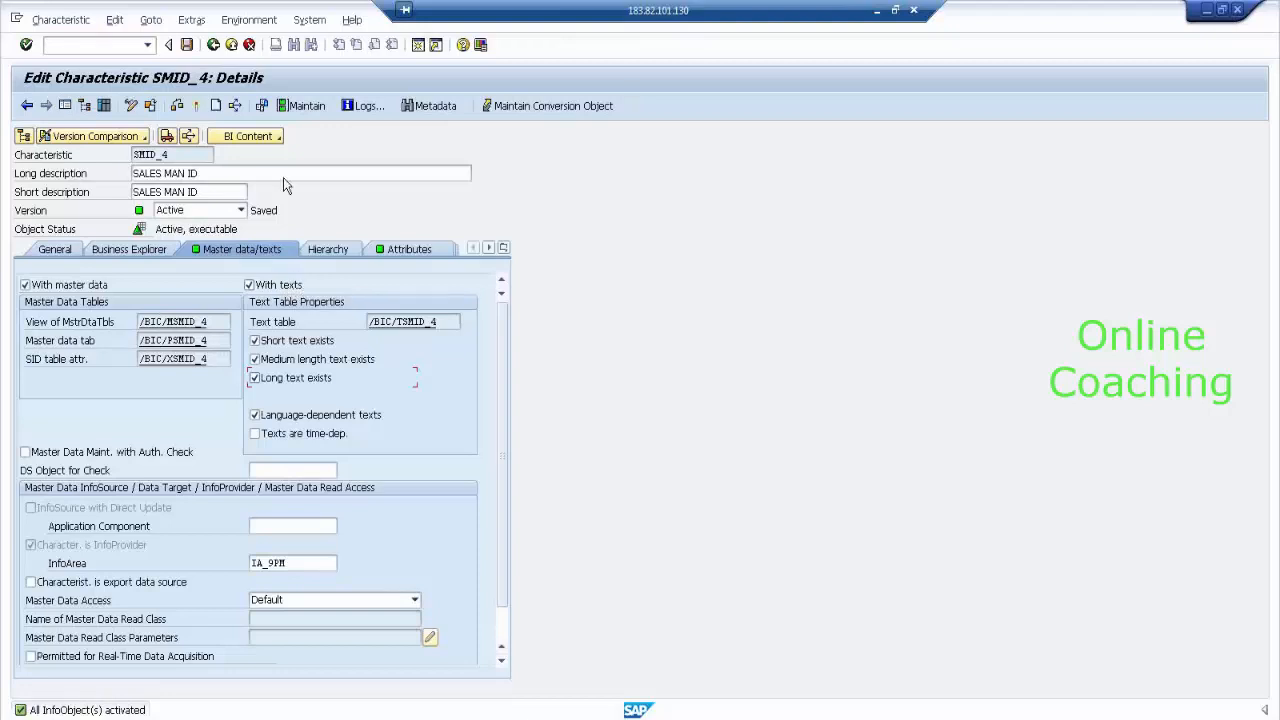
Return to the InfoProvider tree and refresh the SALES MAN ID (Attributes) subtree under INFOAREA FOR 9PM CLASS.
left_click(213, 44)
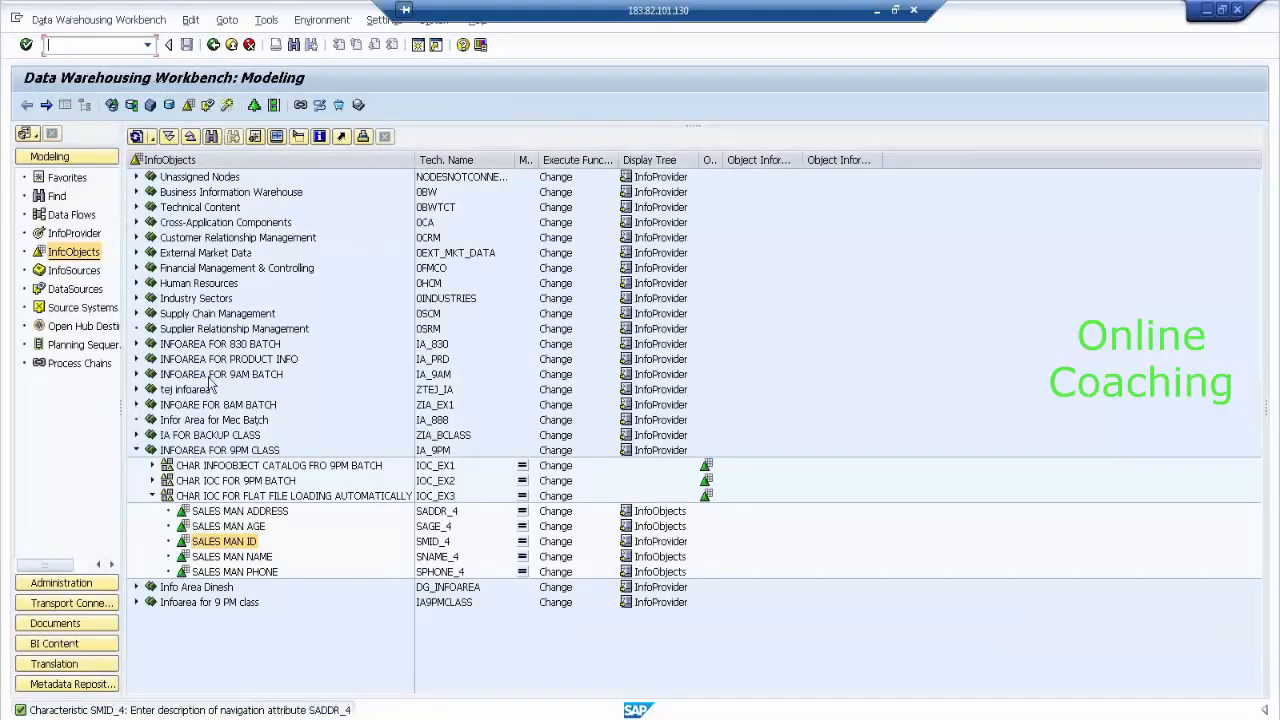
left_click(98, 236)
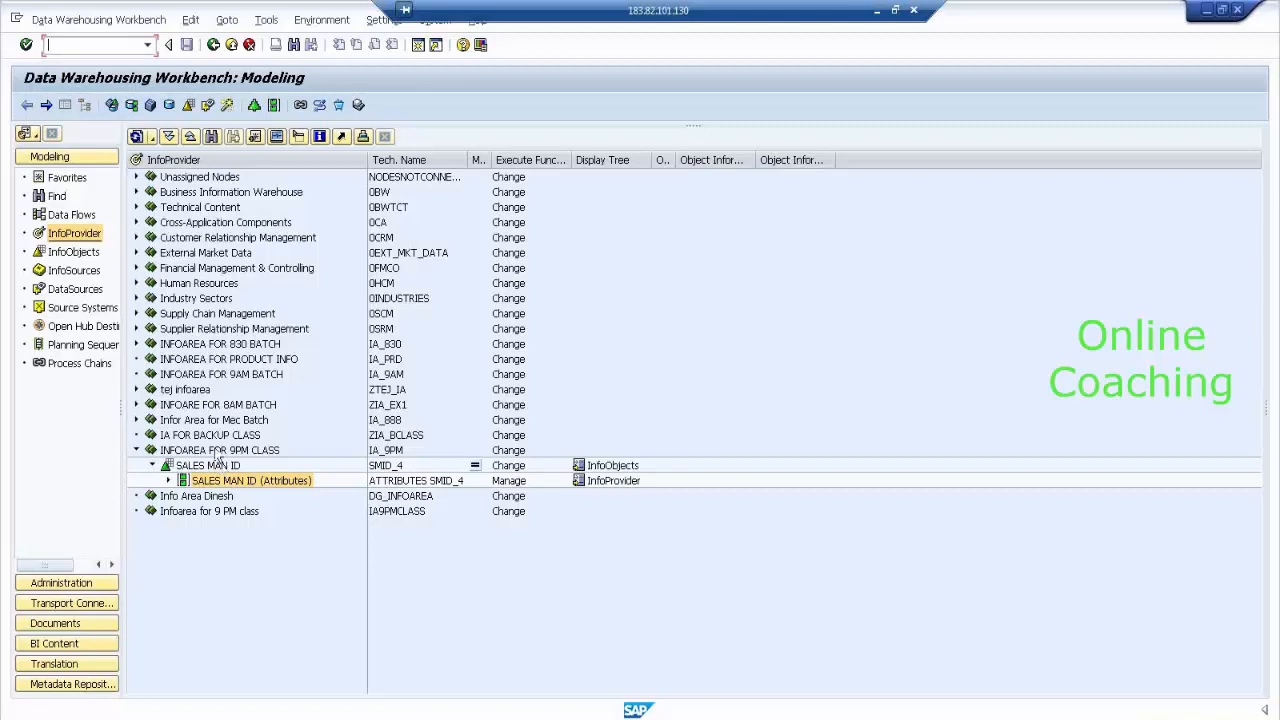
left_click(137, 137)
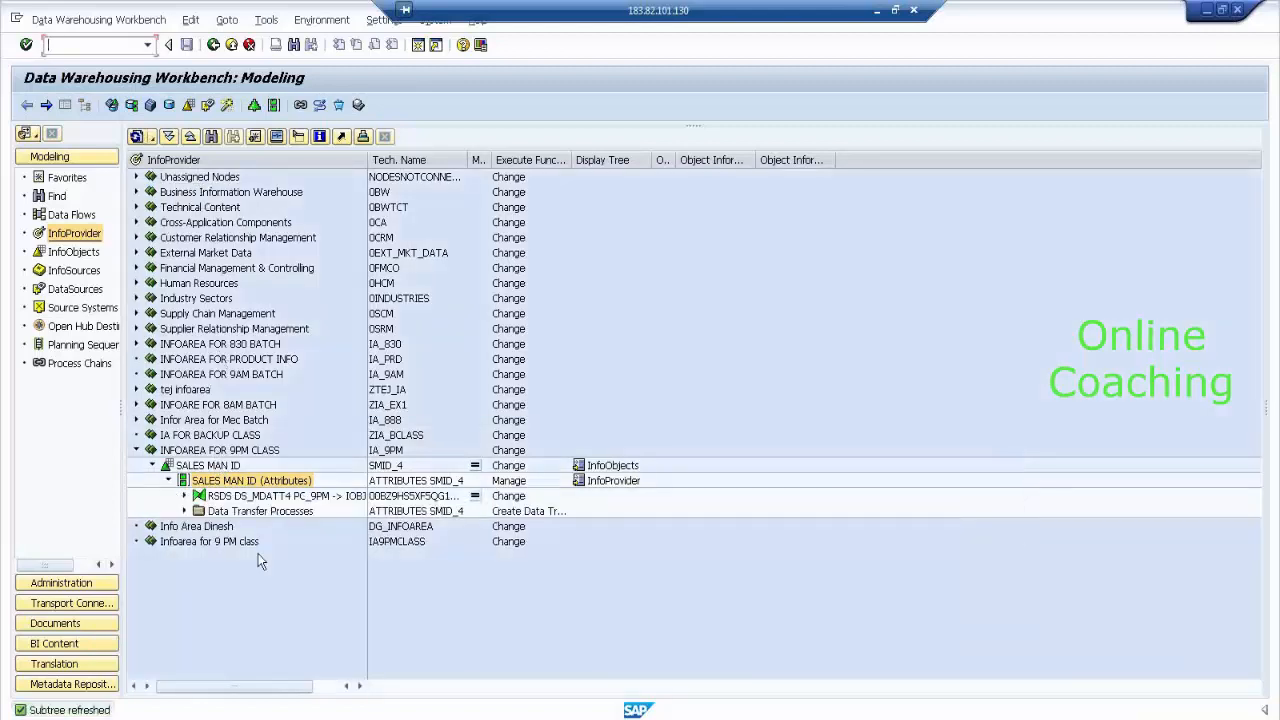
Exit the Data Warehousing Workbench and log off from the SAP system.
left_click(231, 45)
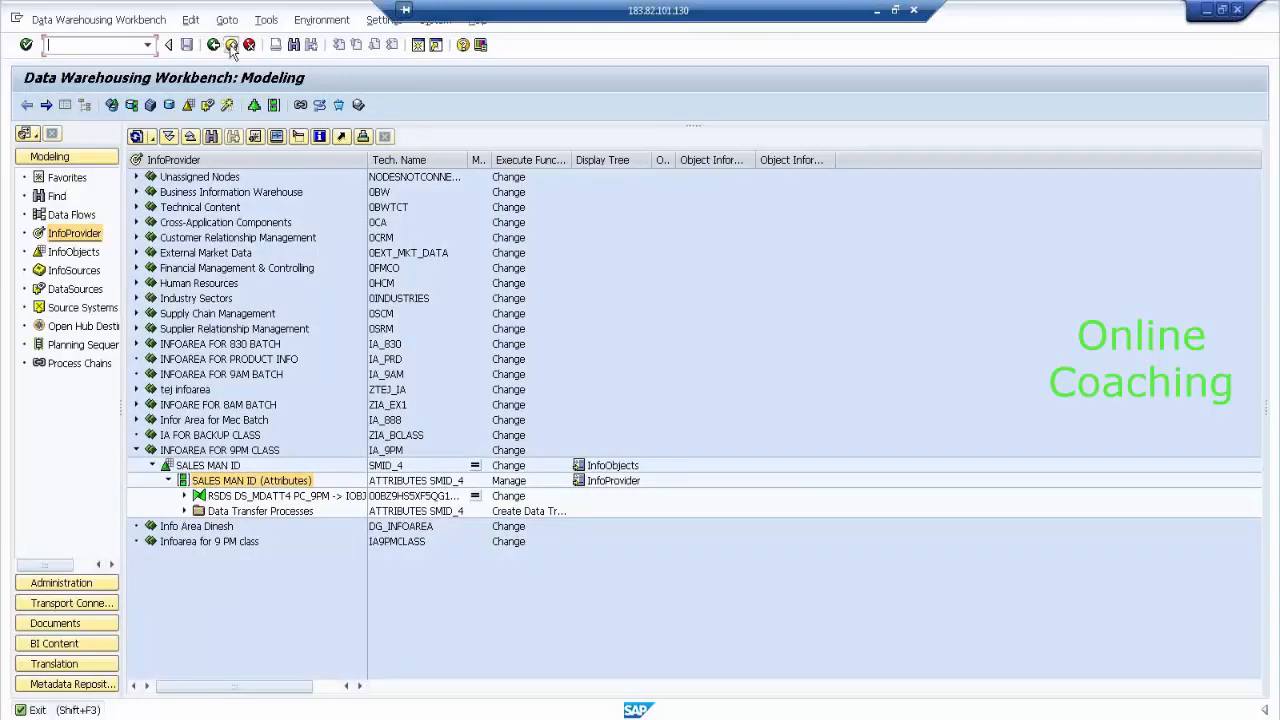
left_click(231, 45)
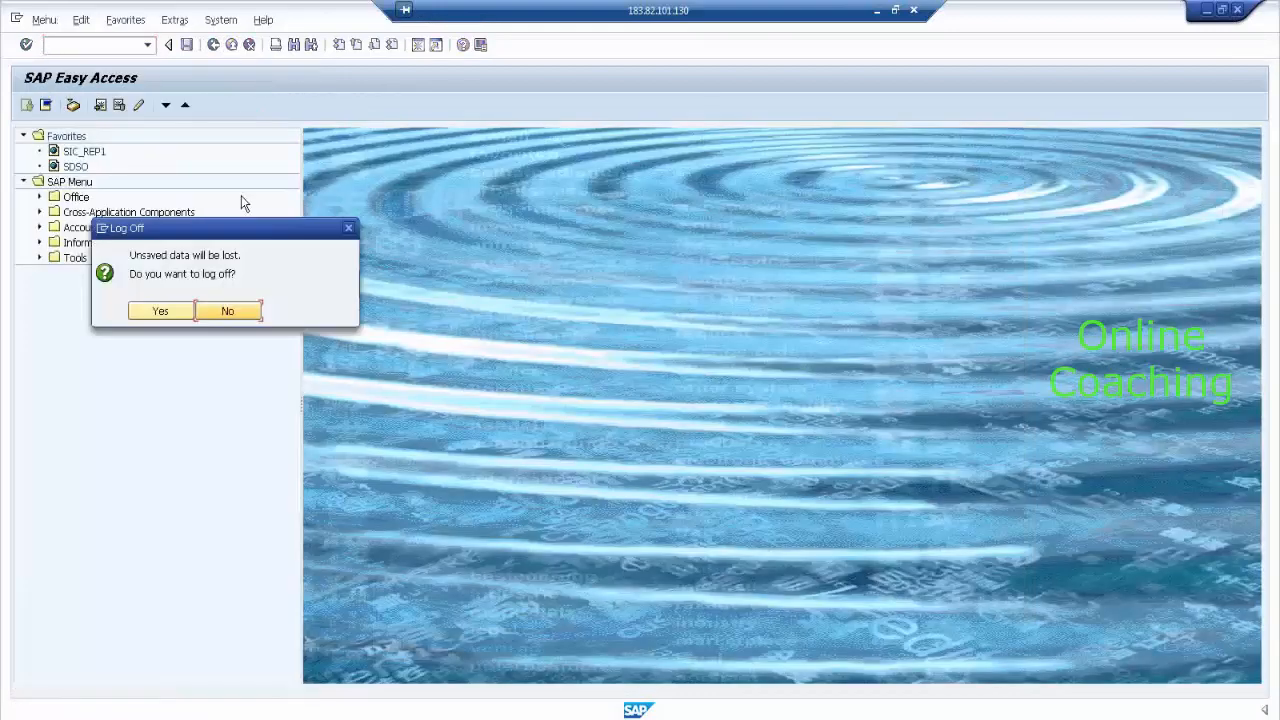
left_click(176, 311)
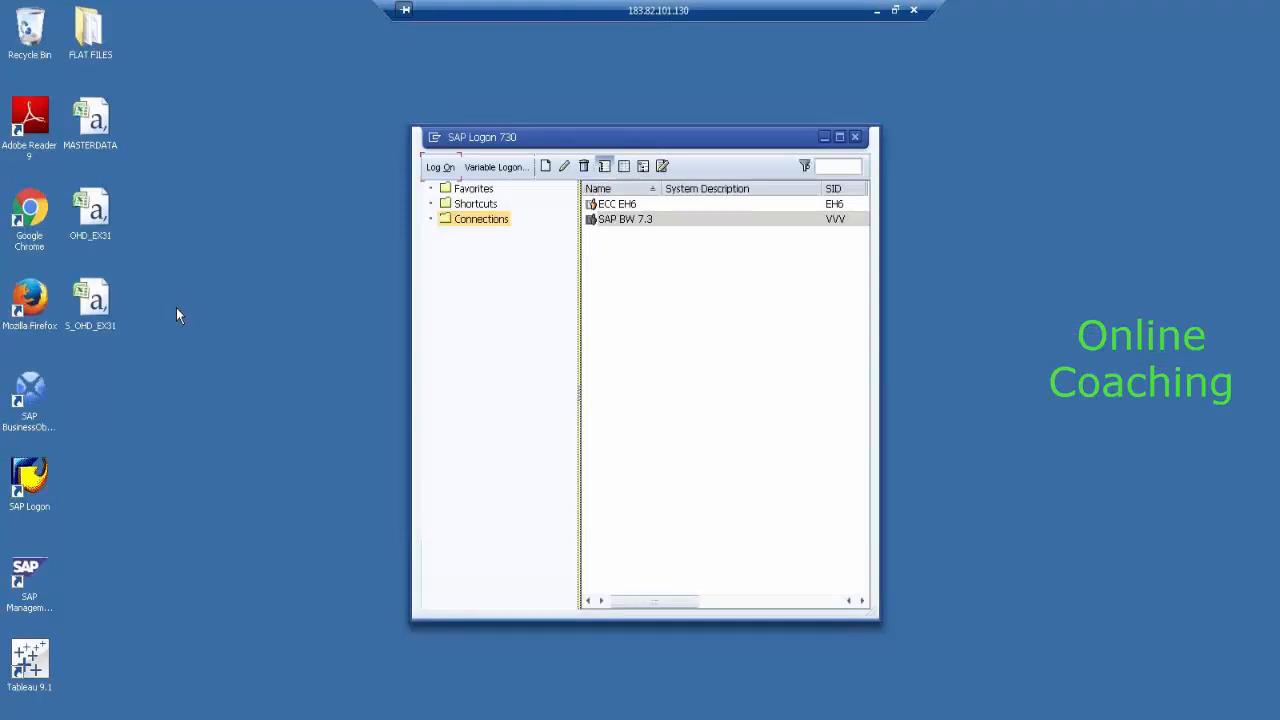
Log on to SAP BW 7.3 again with the account's user name and password.
left_click(446, 170)
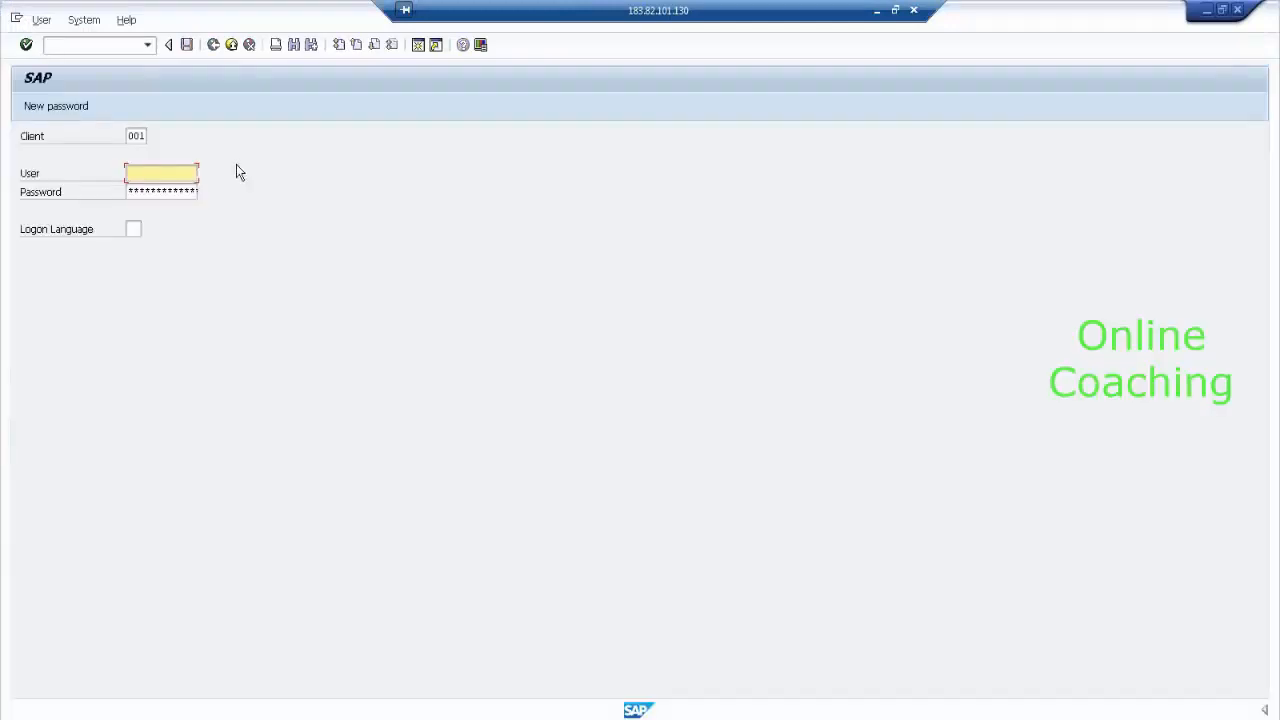
type("bigbw")
left_click(182, 192)
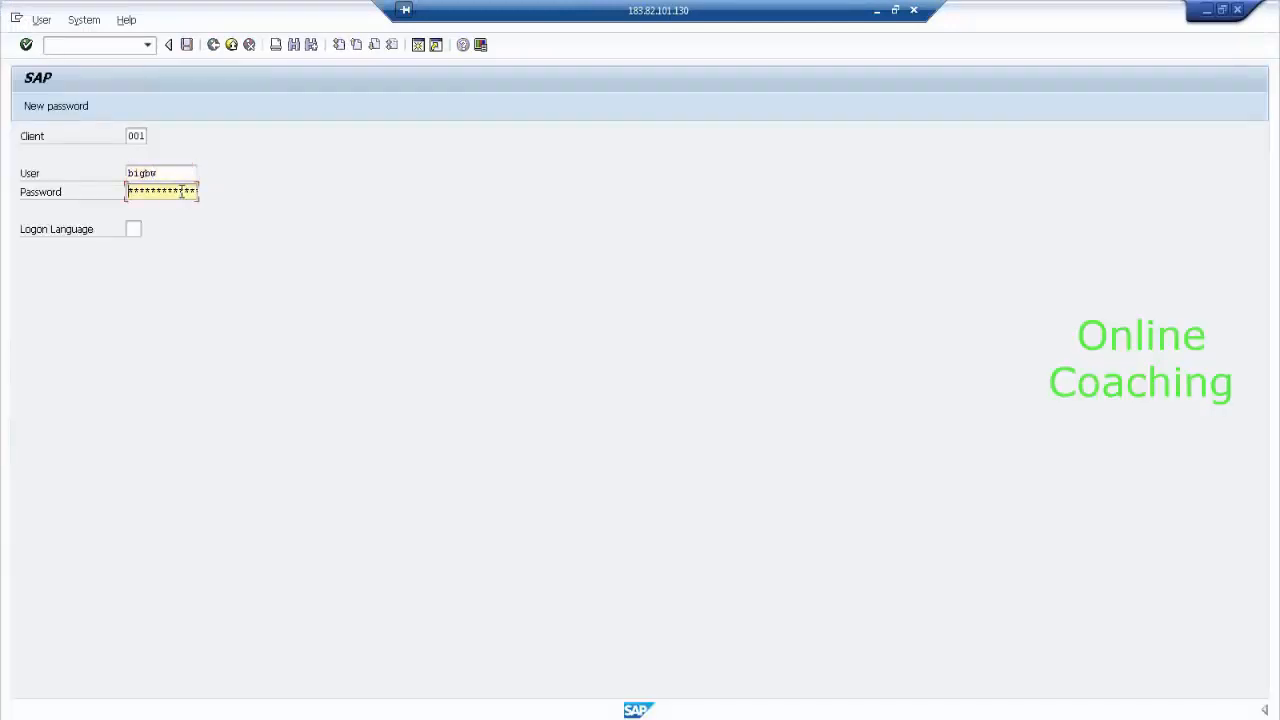
type("****")
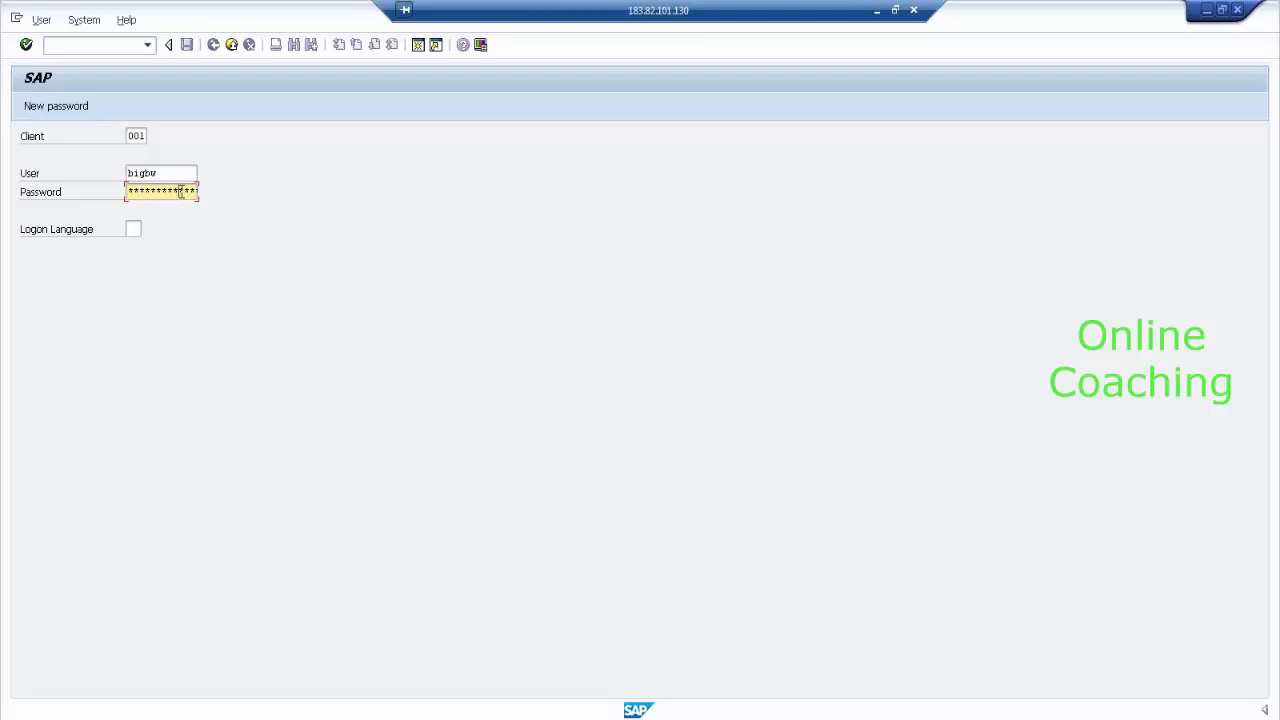
key("Return")
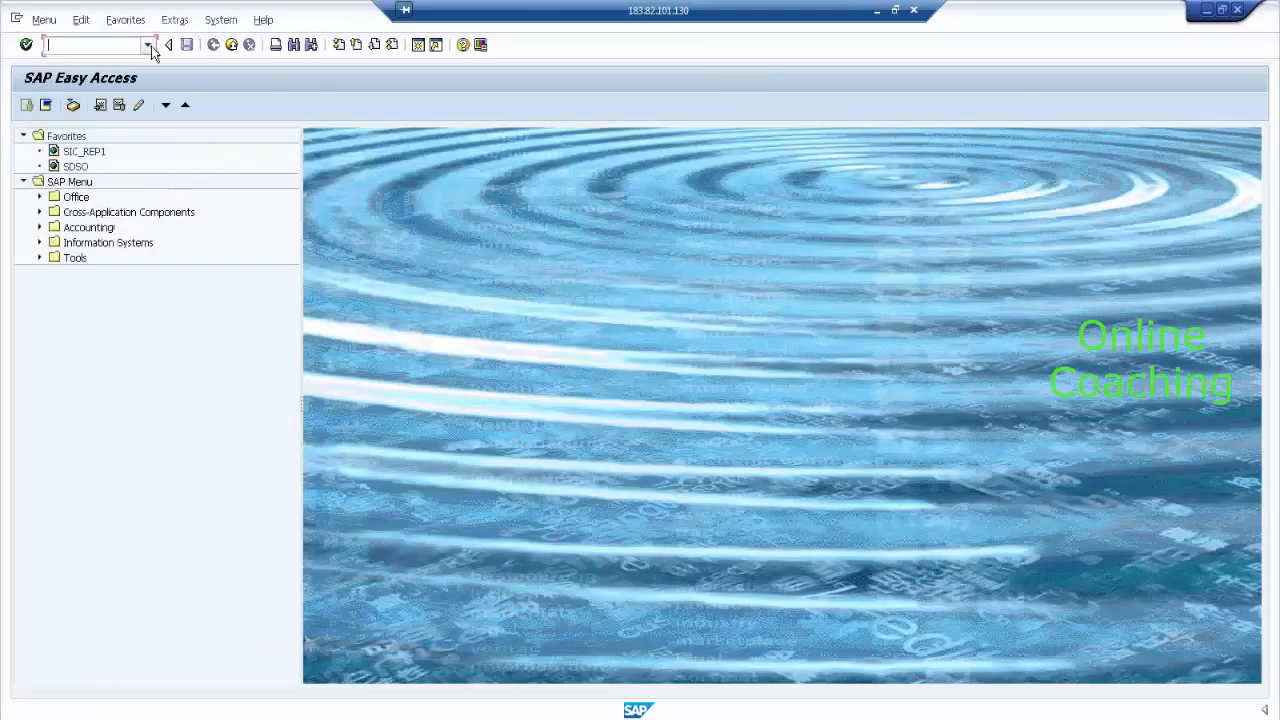
Open transaction RSA11 from the SAP Easy Access screen.
left_click(149, 45)
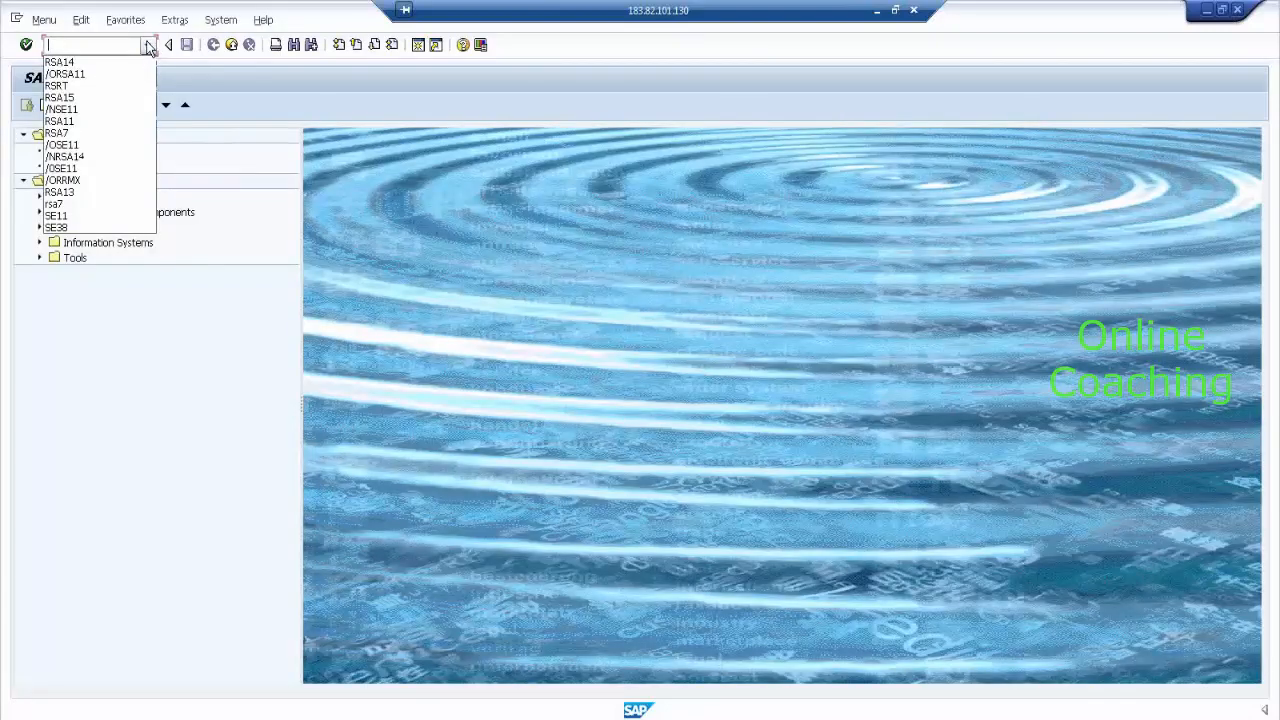
left_click(213, 66)
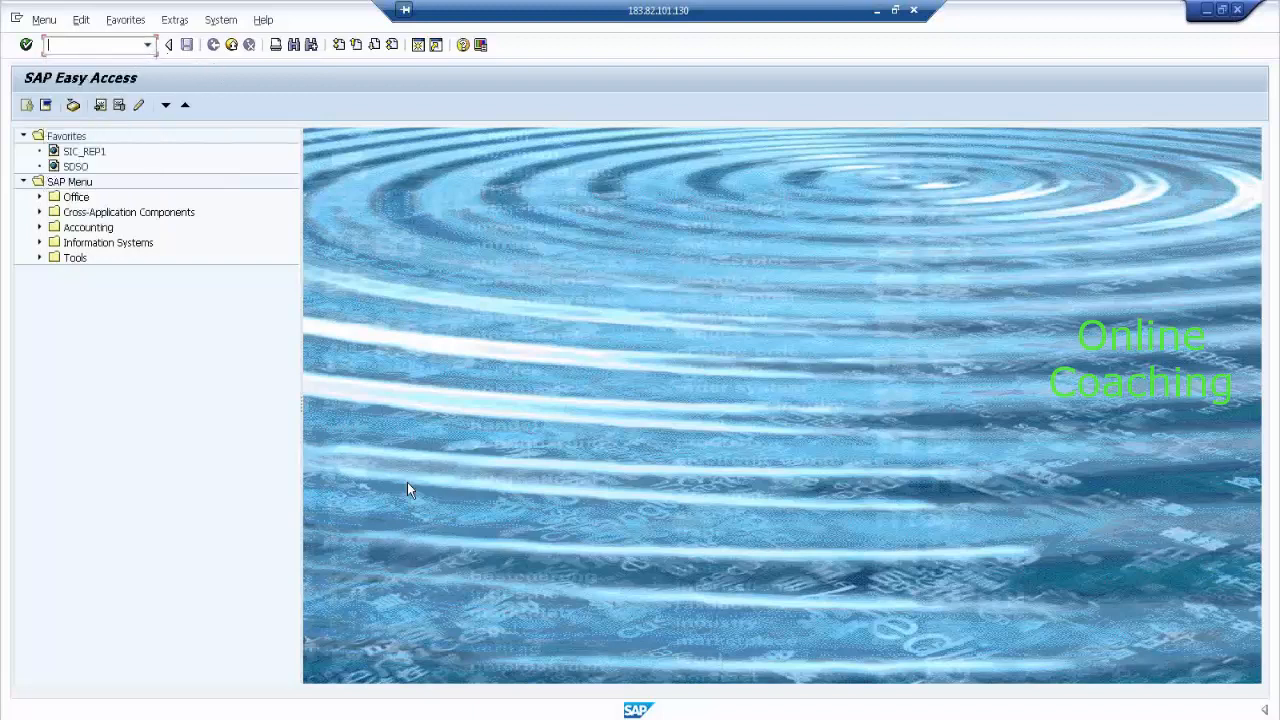
type("RS")
type("A")
type("11")
key("Return")
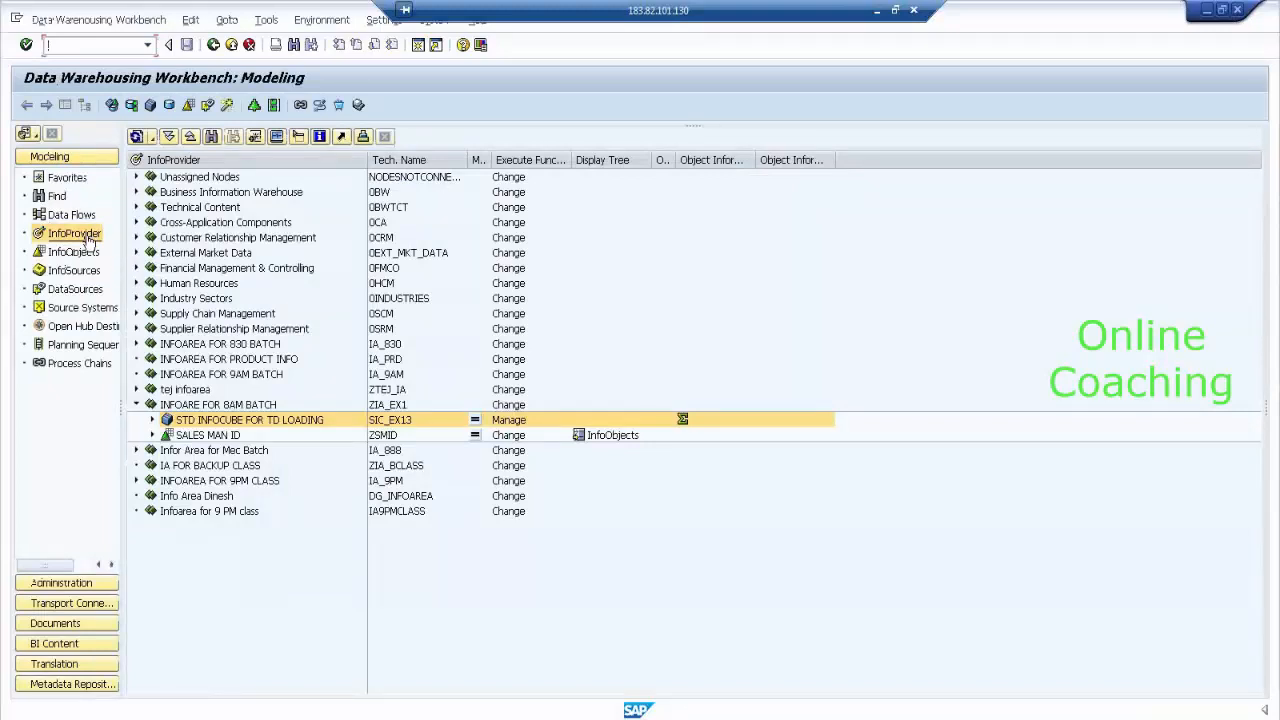
Locate the SALES MAN ID (Texts) node under INFOAREA FOR 9PM CLASS in the InfoProvider tree.
left_click(137, 405)
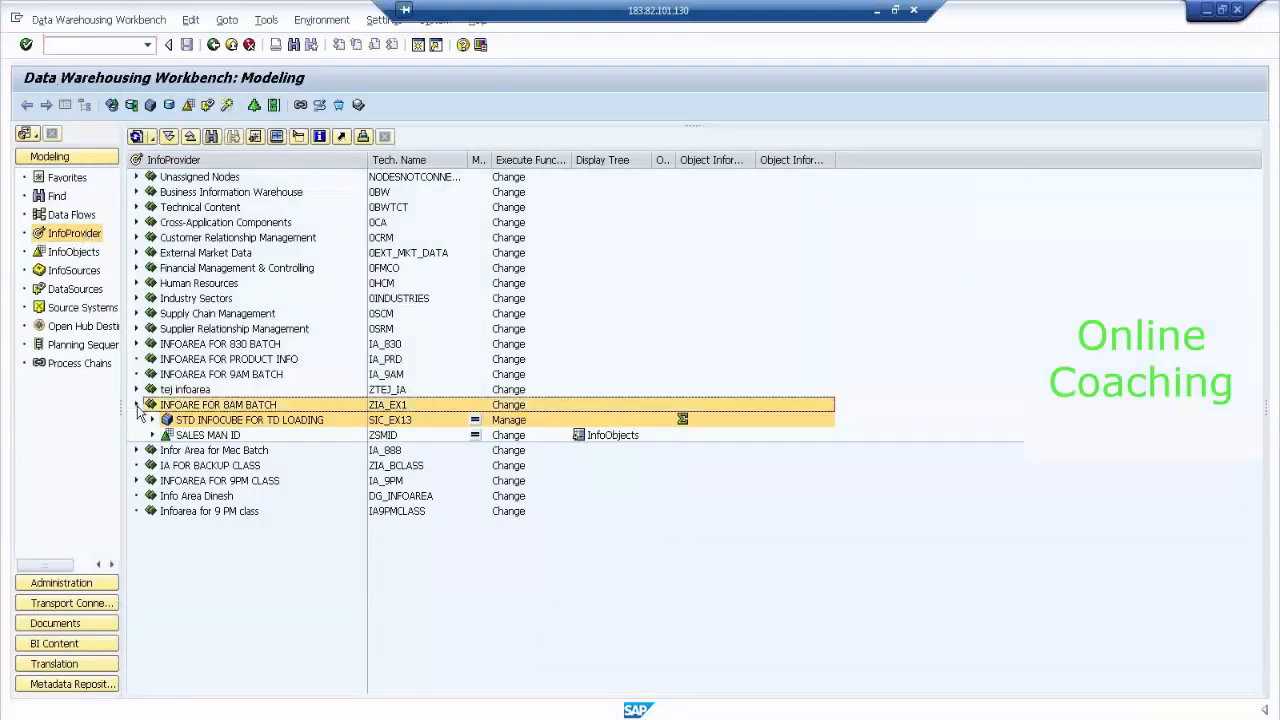
left_click(137, 451)
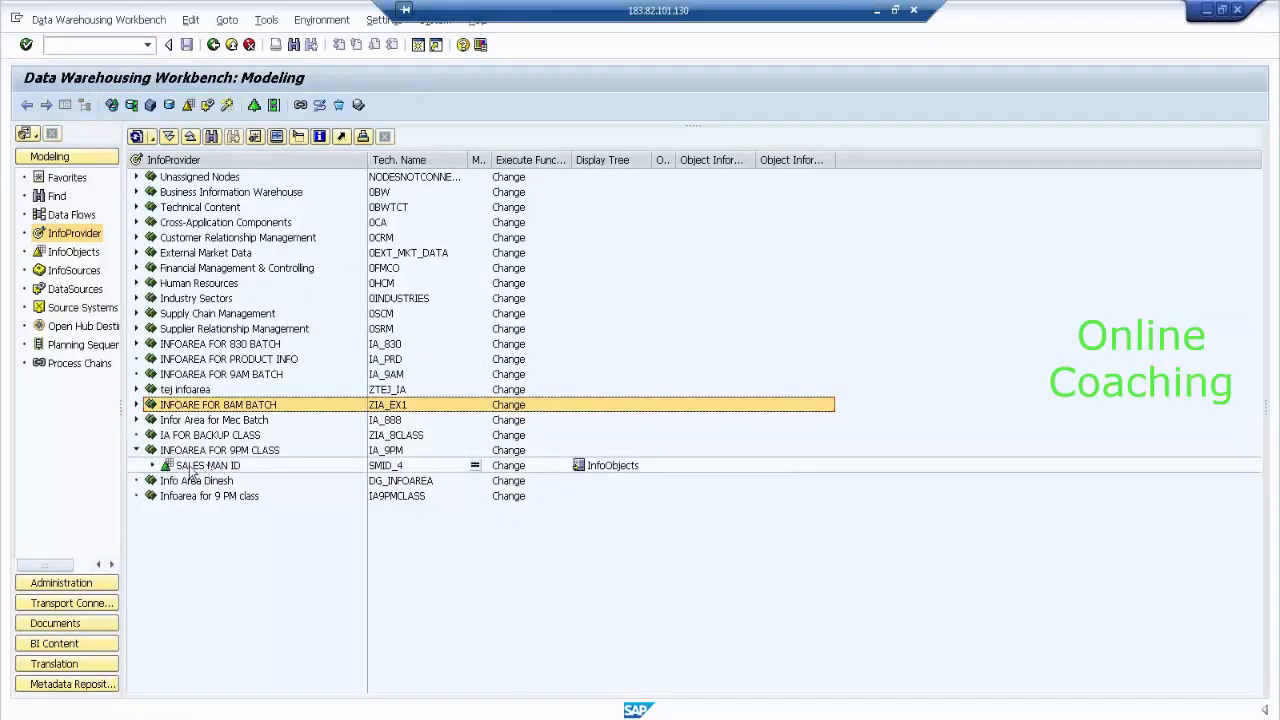
left_click(153, 466)
left_click(240, 496)
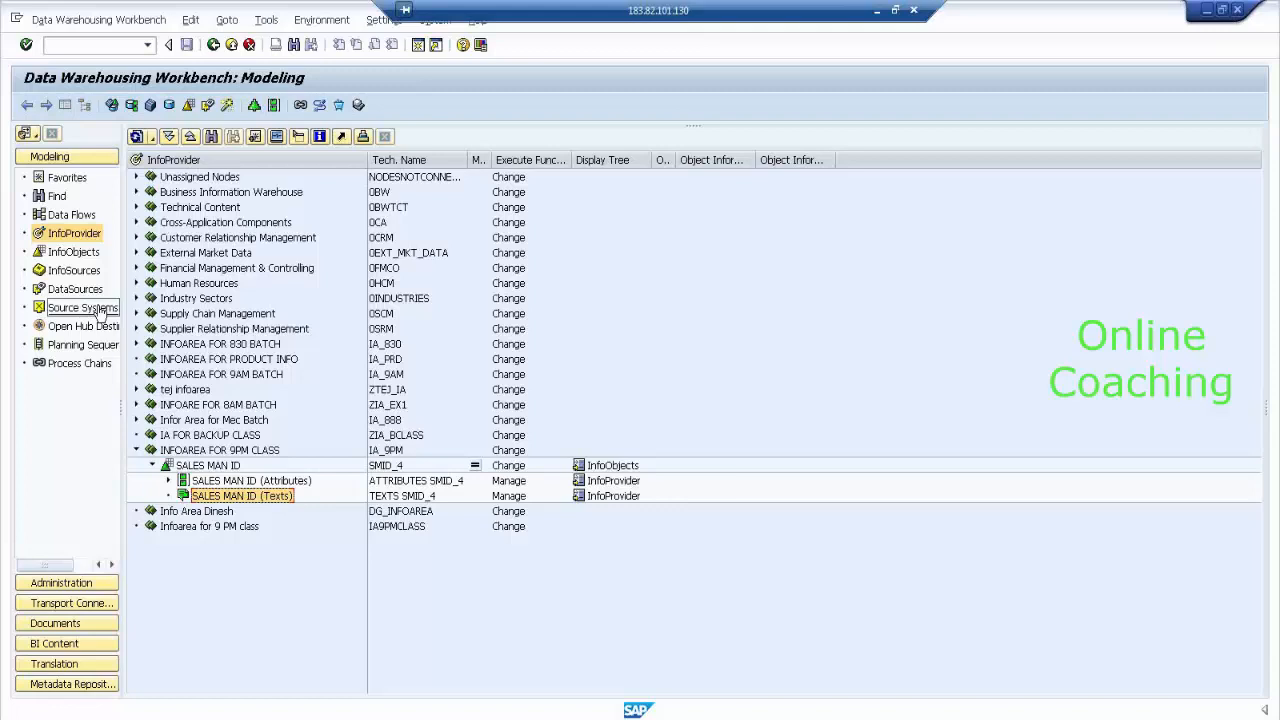
Select the application component APP COMP FOR 9PM BATCH (ZAC_9PM) in the DataSources tree for PC_SRI.
left_click(88, 290)
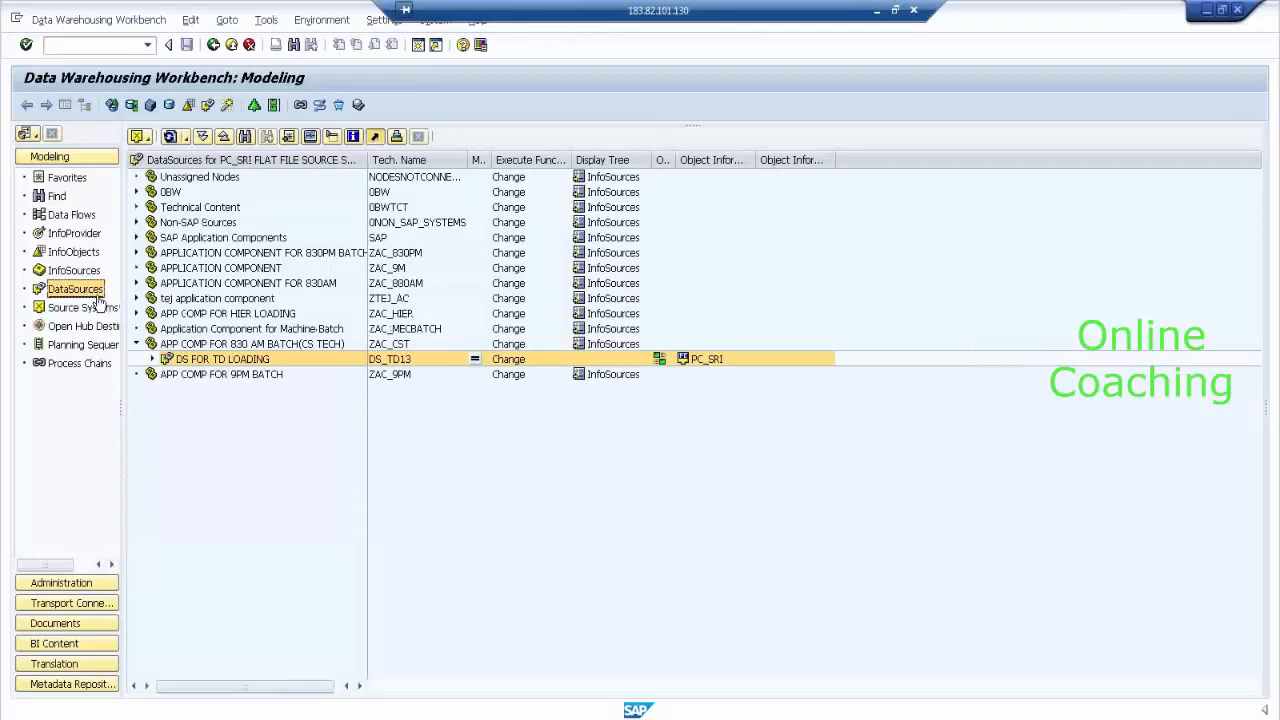
left_click(138, 344)
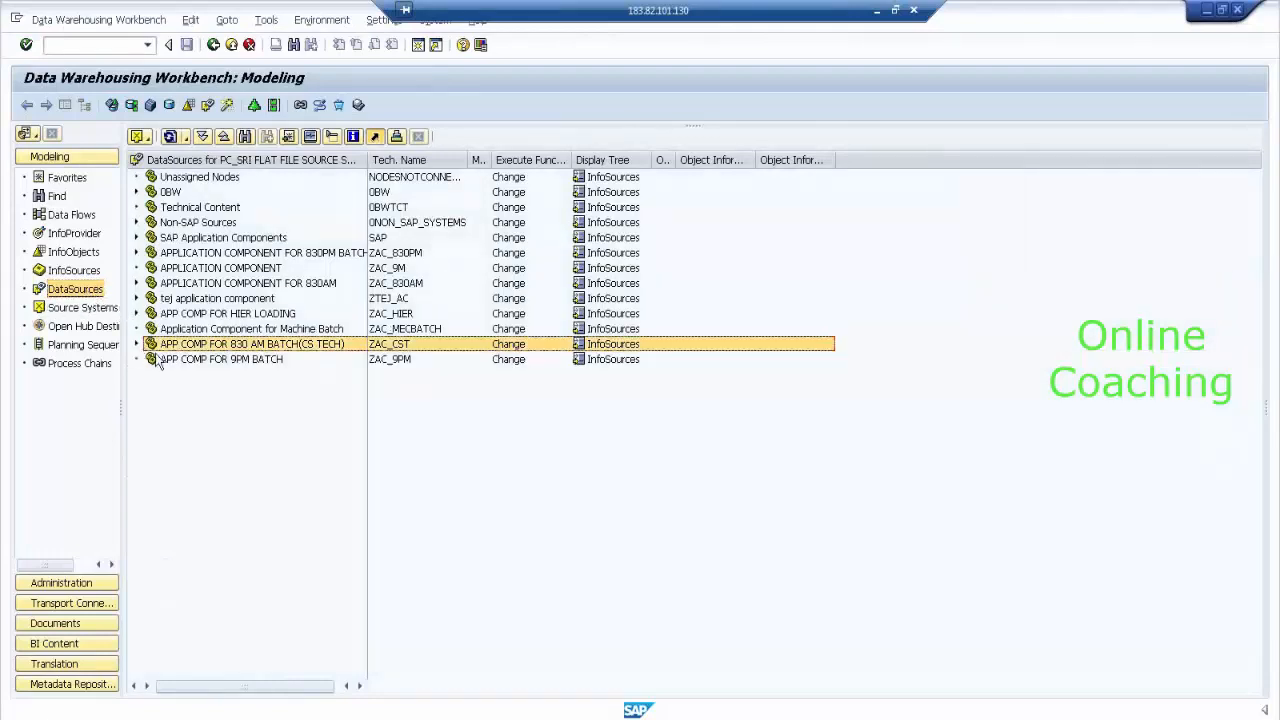
left_click(264, 362)
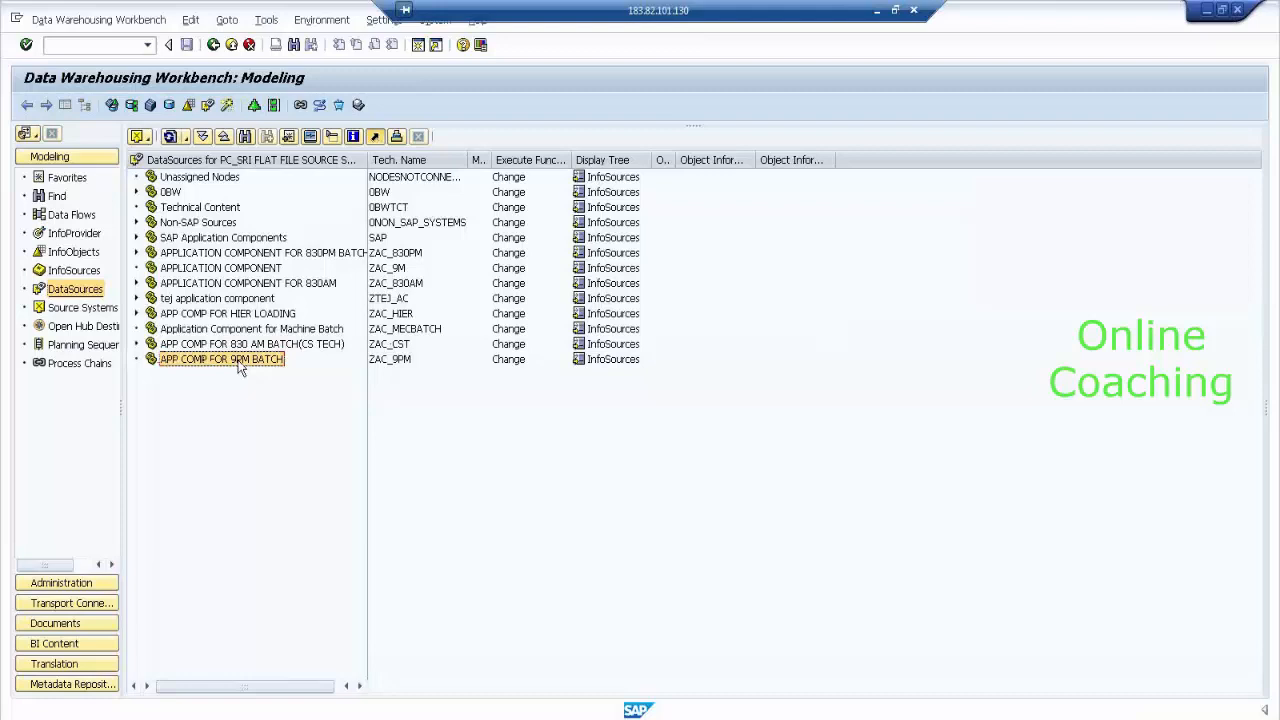
right_click(313, 158)
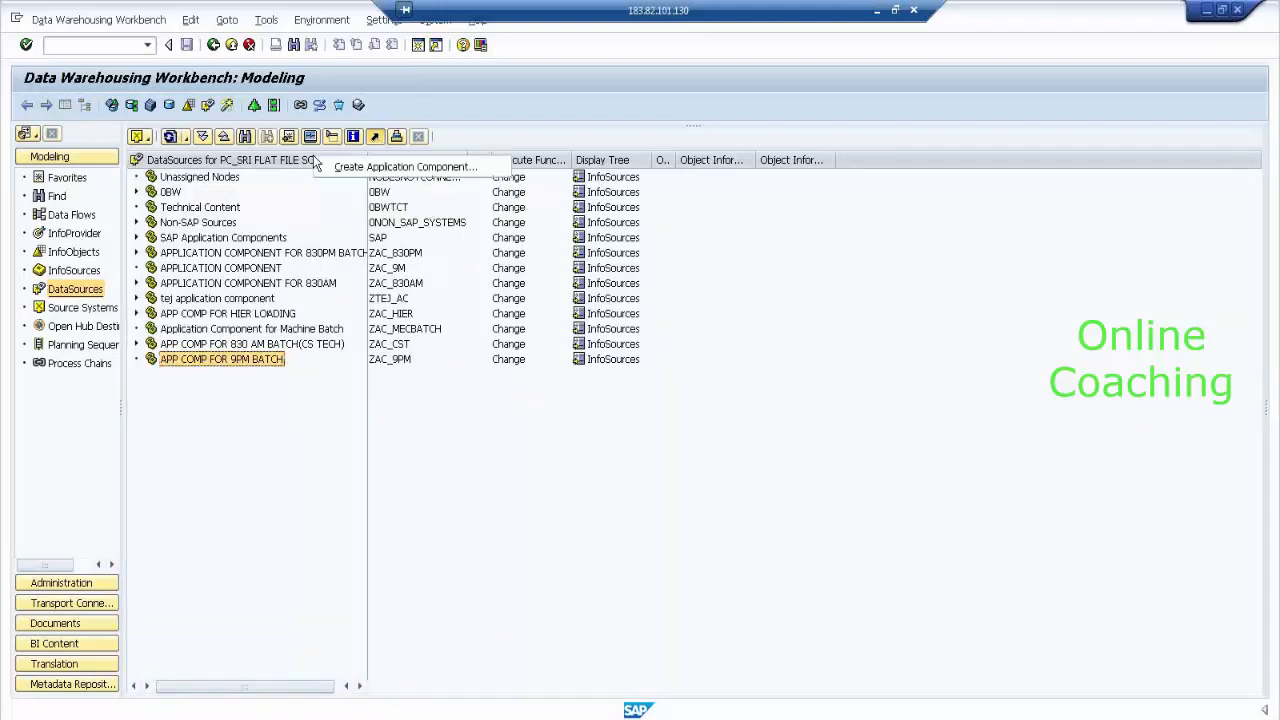
left_click(345, 167)
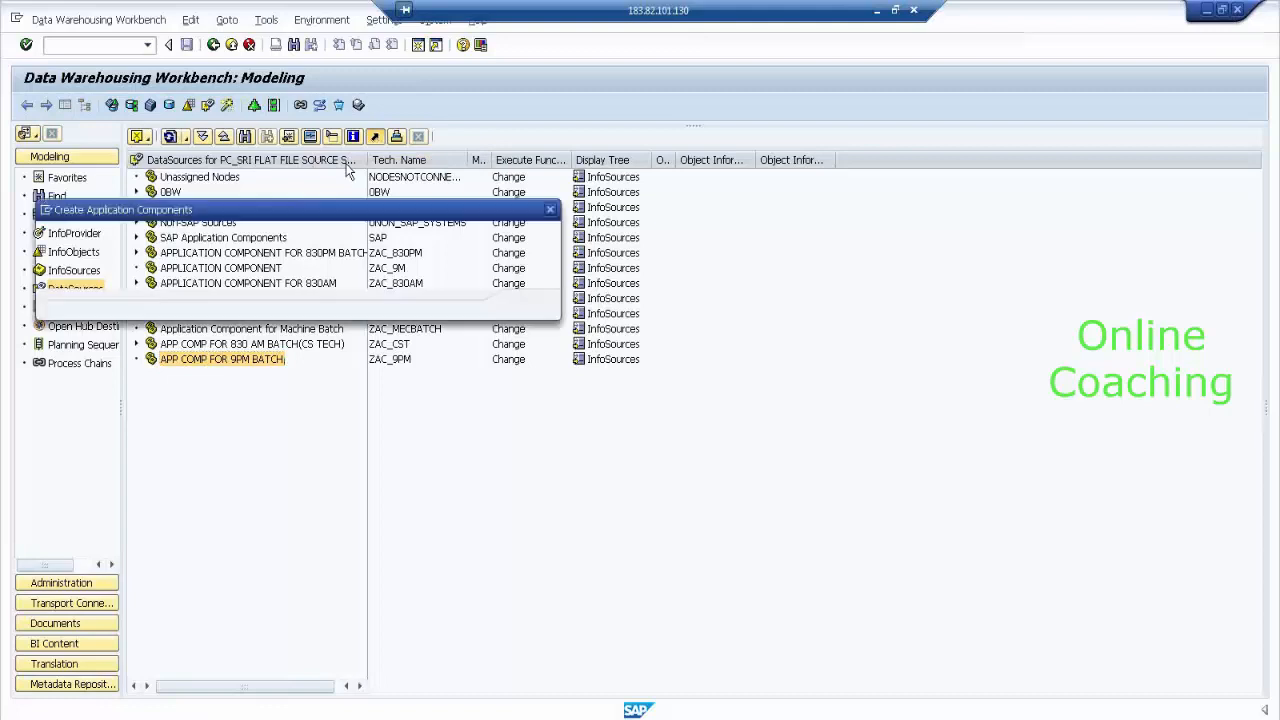
left_click_drag(377, 222, 592, 152)
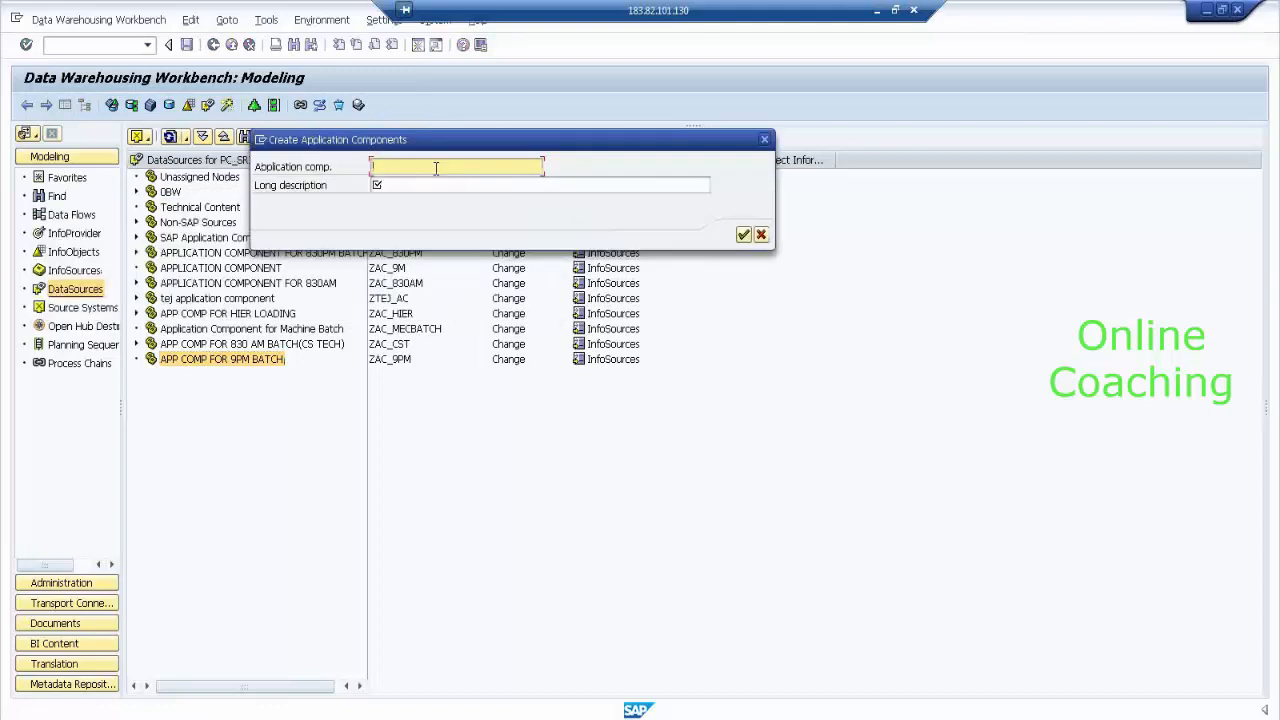
left_click(439, 187)
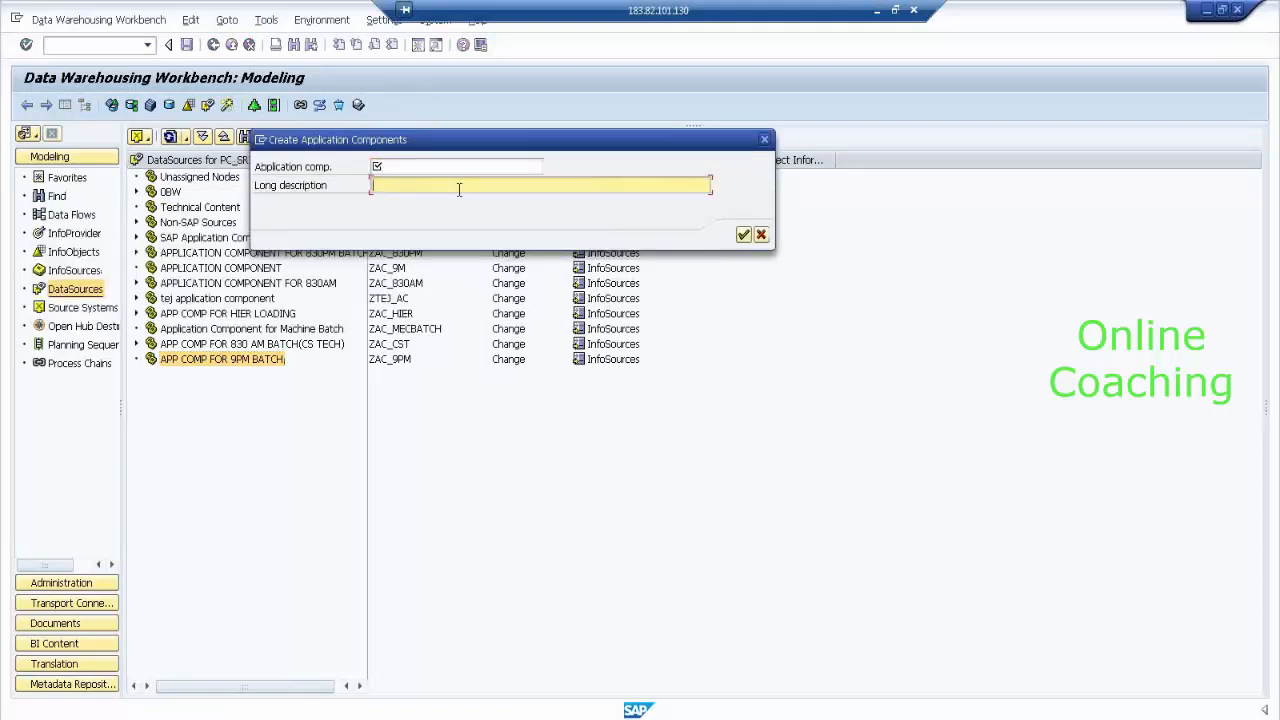
left_click(761, 235)
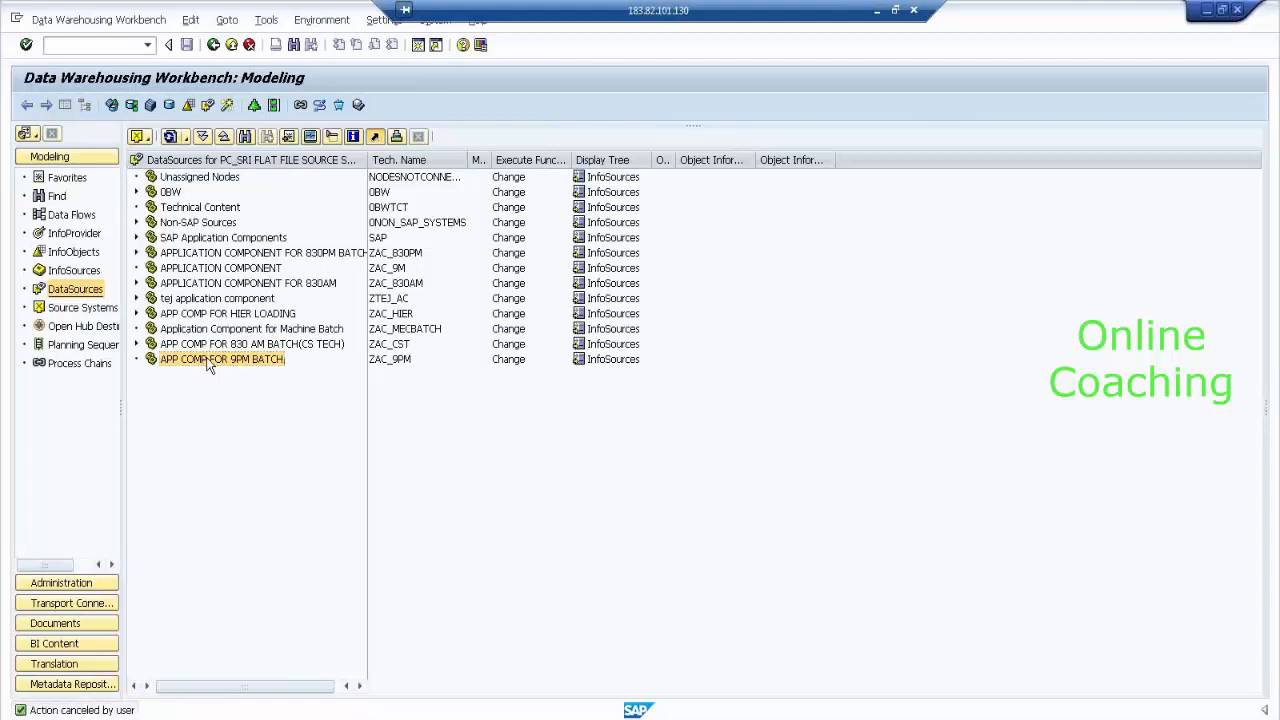
Create DataSource DS_MDTXT5 for source system PC_SRI under APP COMP FOR 9PM BATCH with data type Master Data Text.
right_click(209, 366)
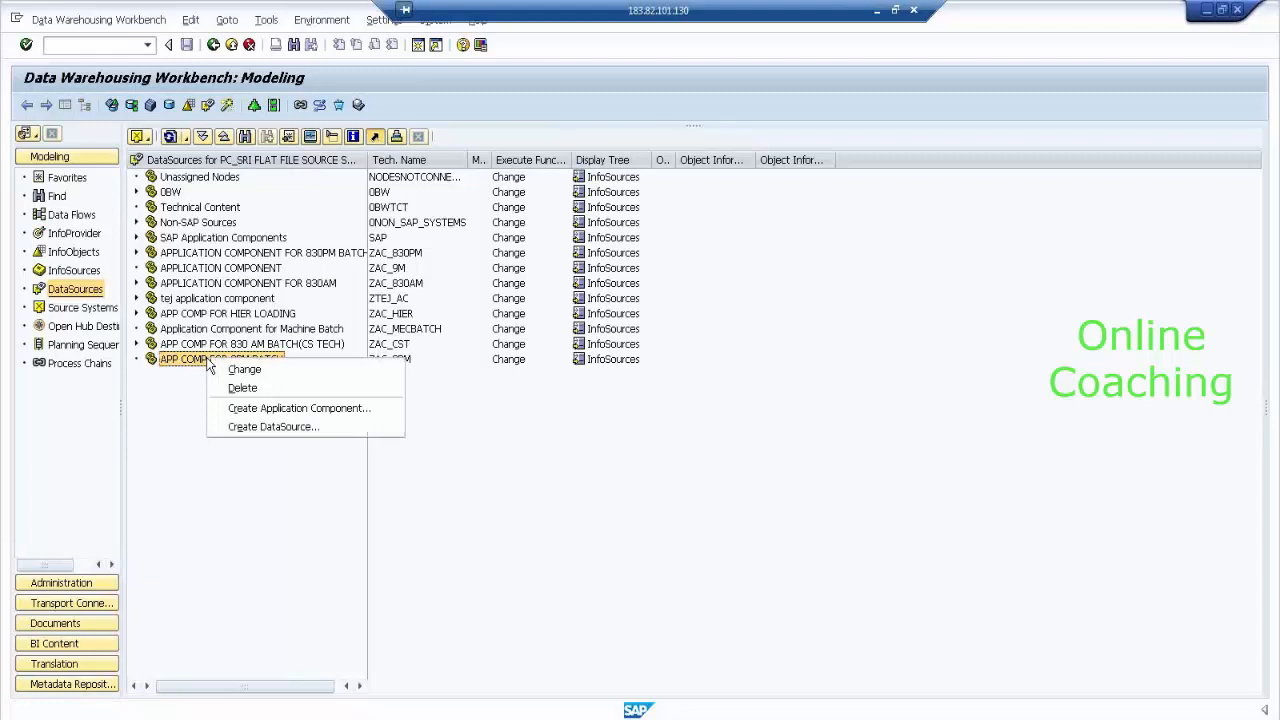
left_click(348, 426)
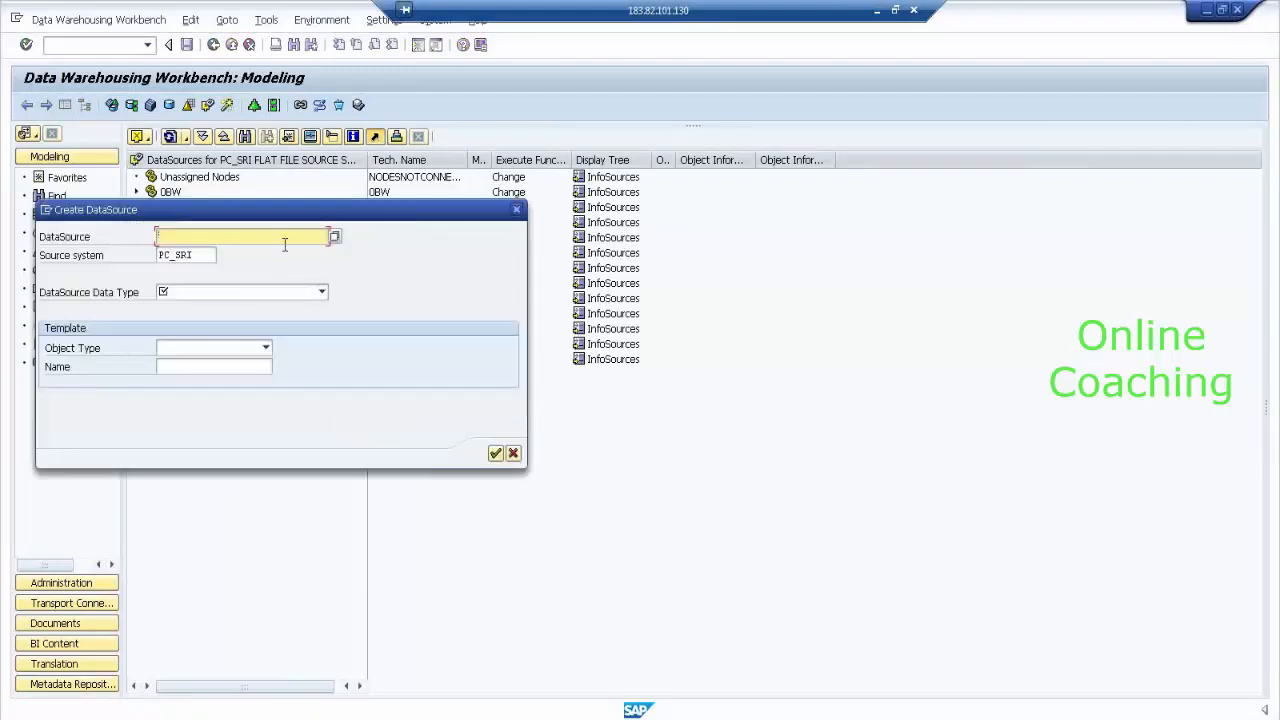
type("DS")
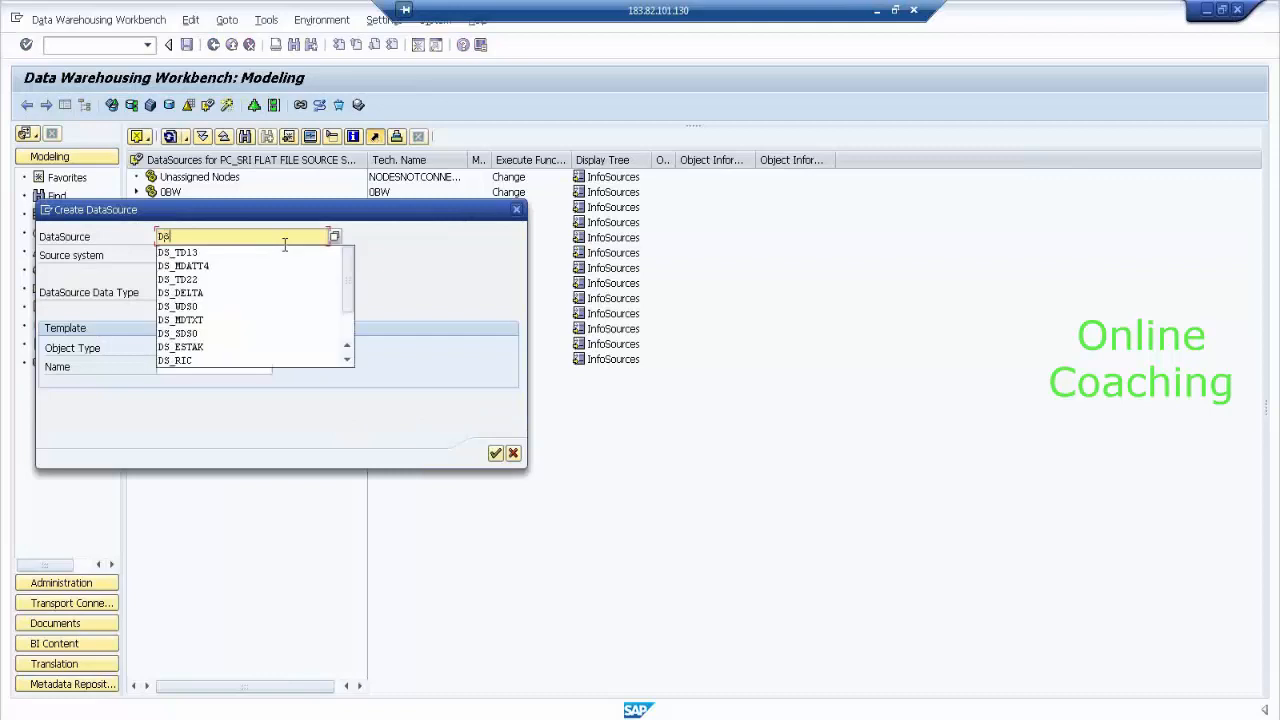
type("_MD")
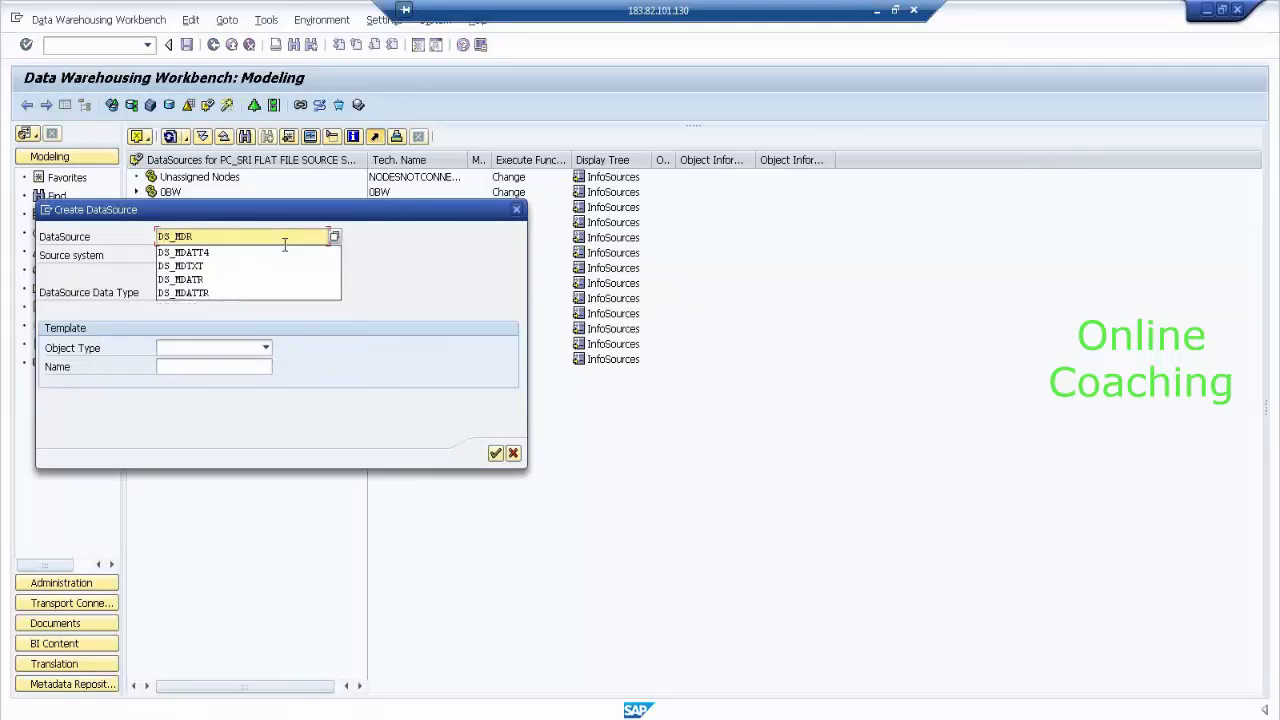
type("TXT")
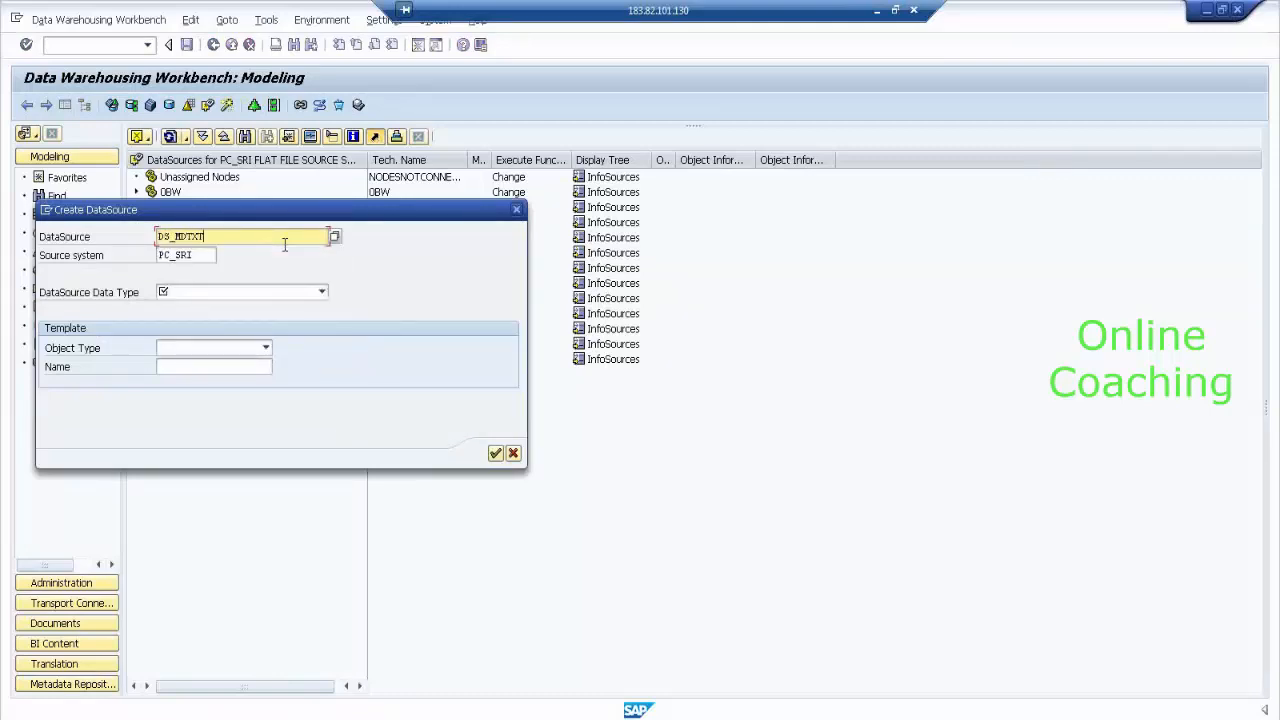
type("S")
left_click(289, 292)
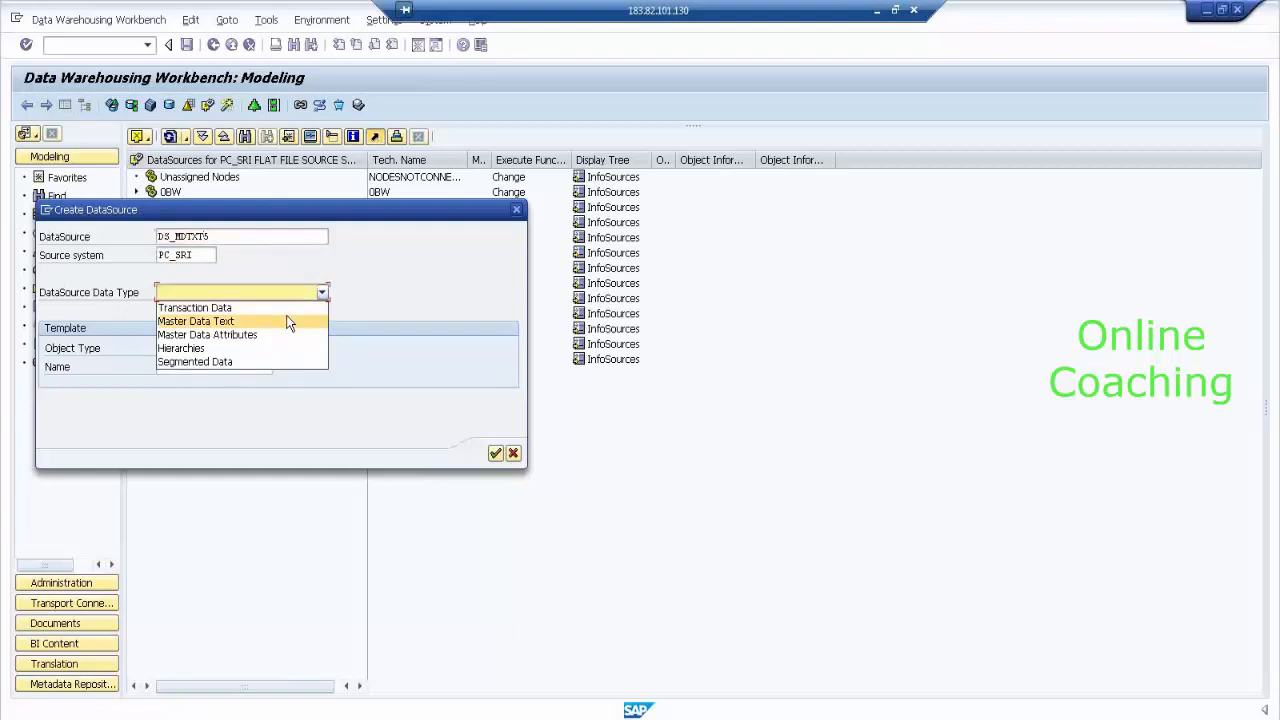
left_click(288, 322)
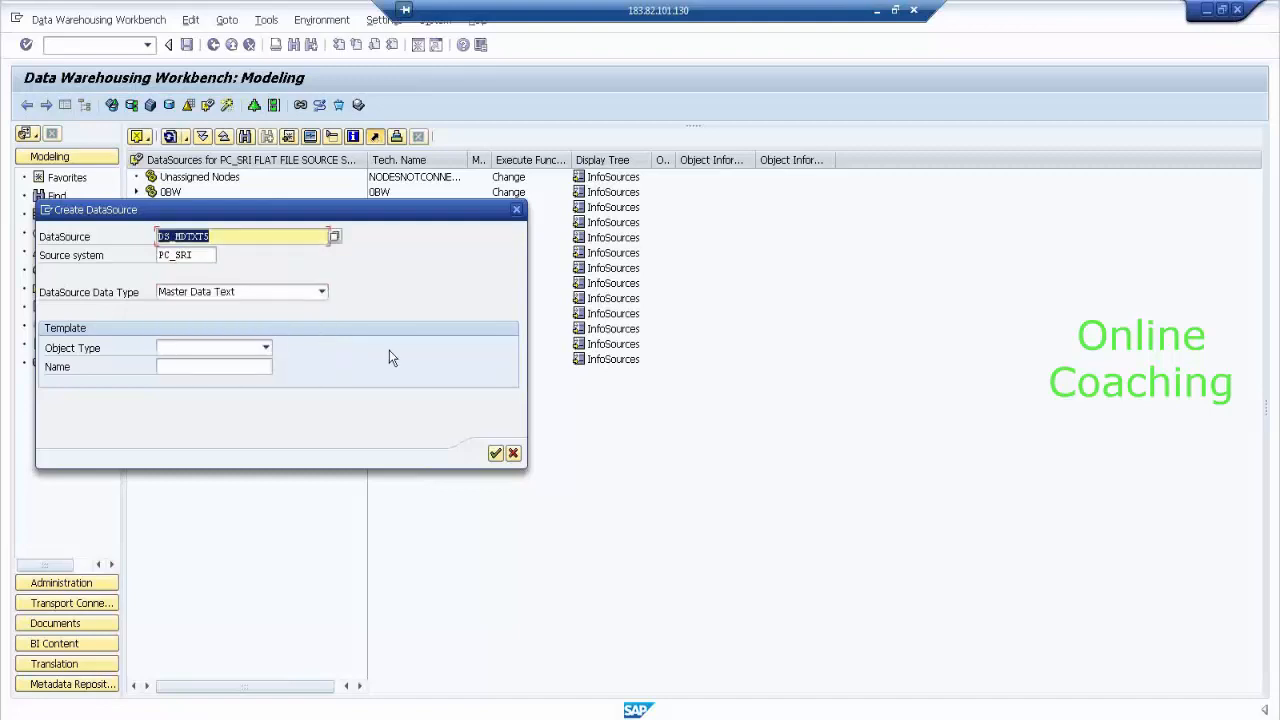
left_click(495, 455)
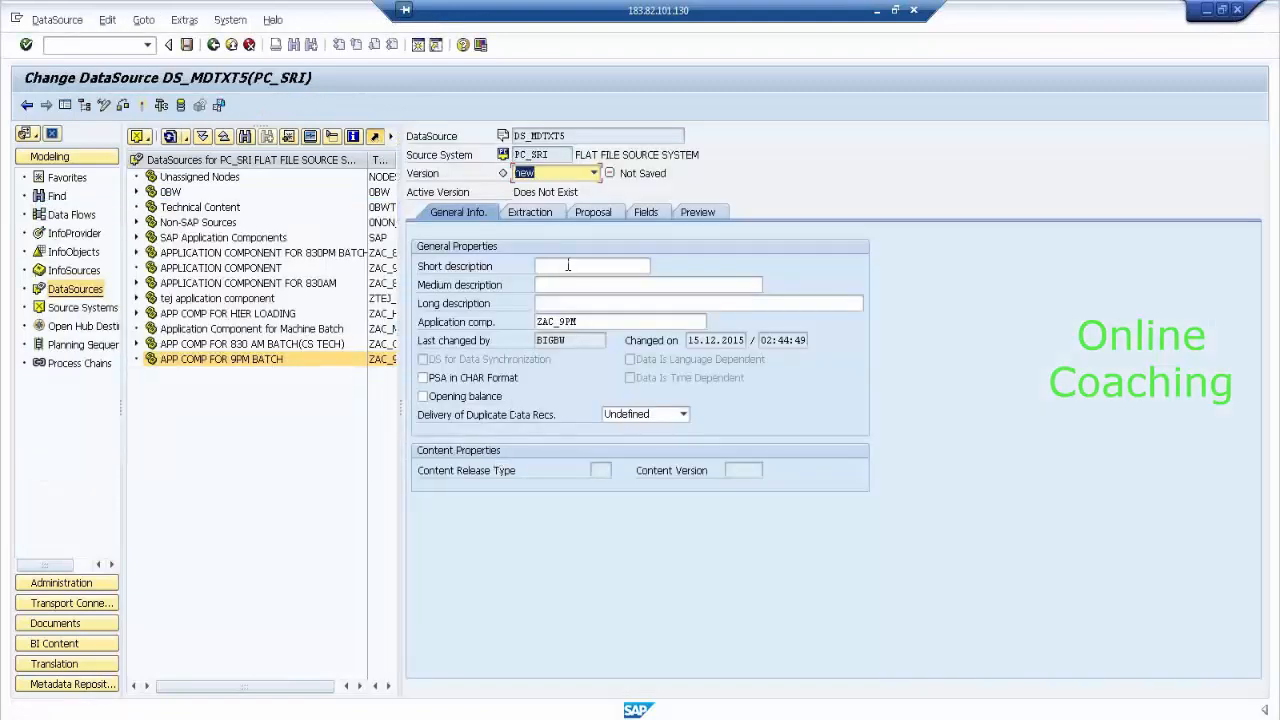
Enter "DS FOR MD TEXT LOADI" as the DataSource's short description.
left_click(568, 265)
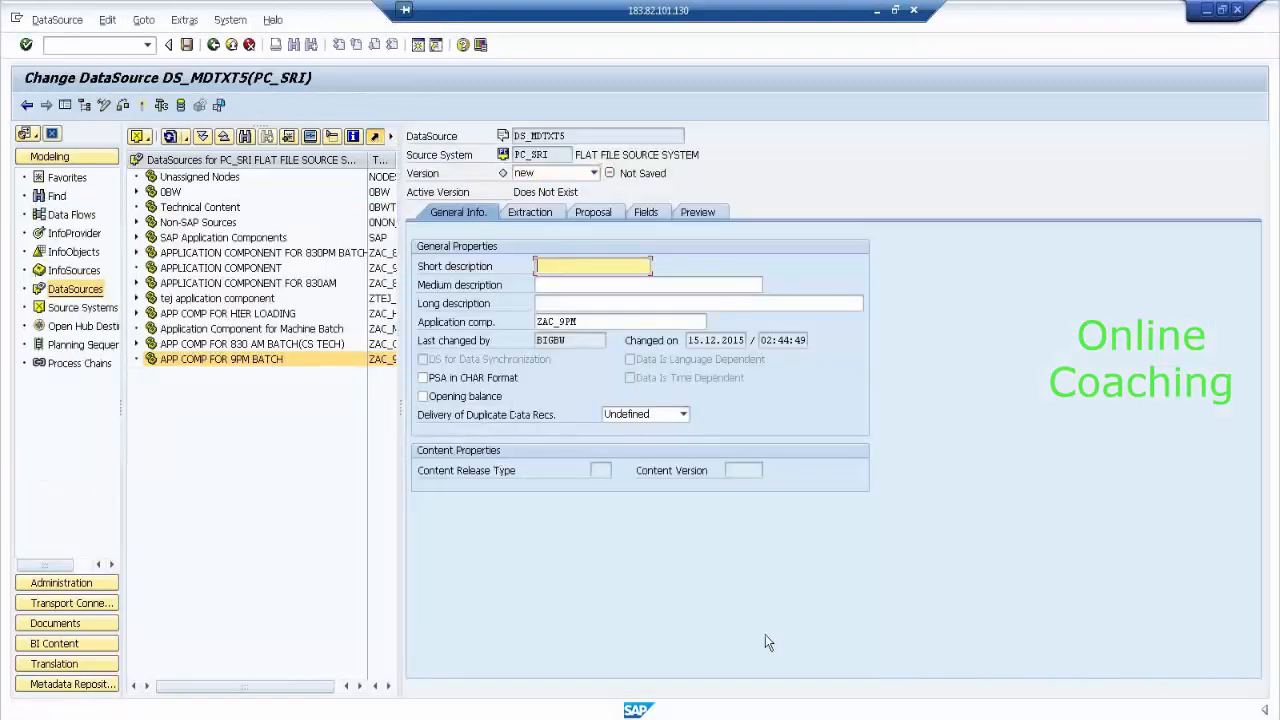
type("DS ")
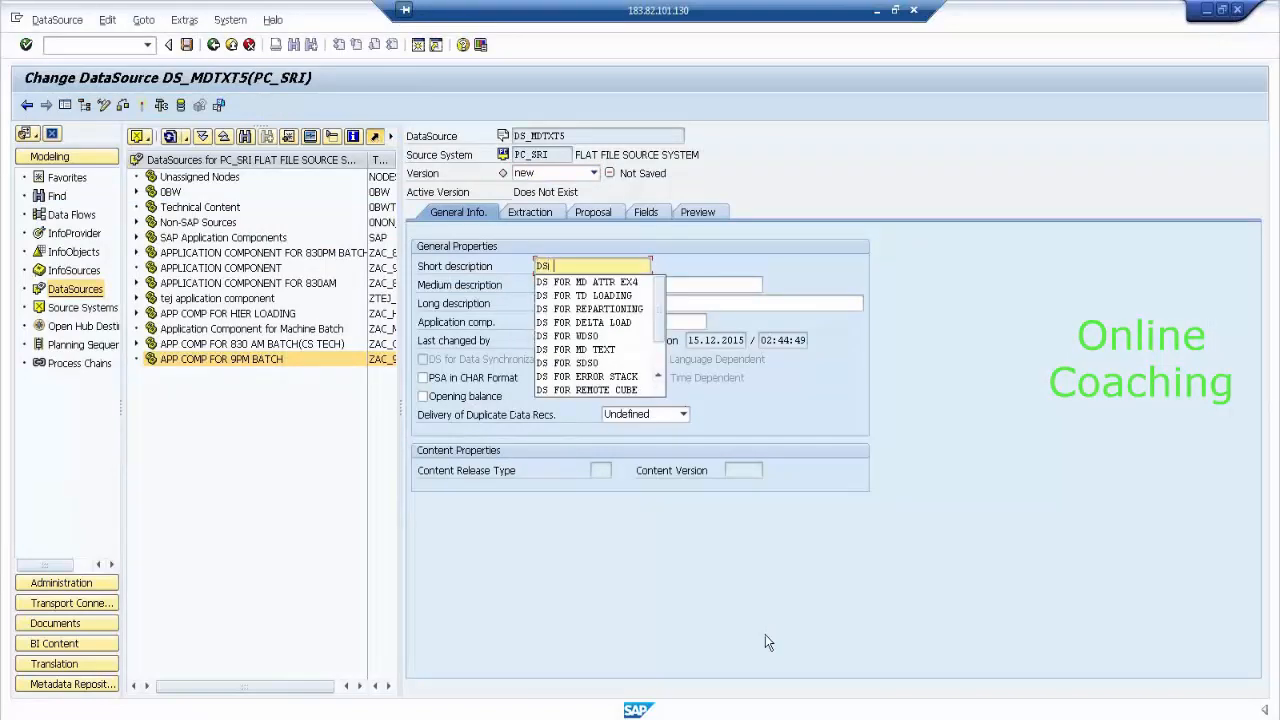
type("FOR MD T")
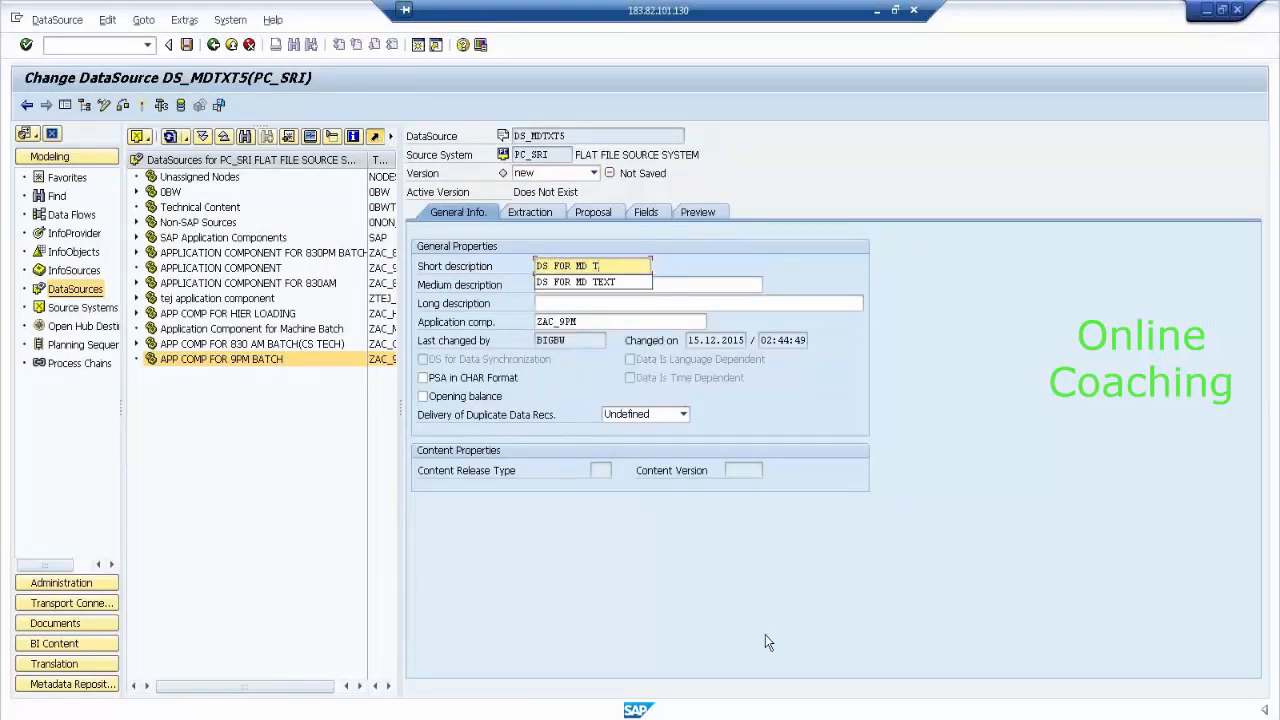
type("EXT LOADI")
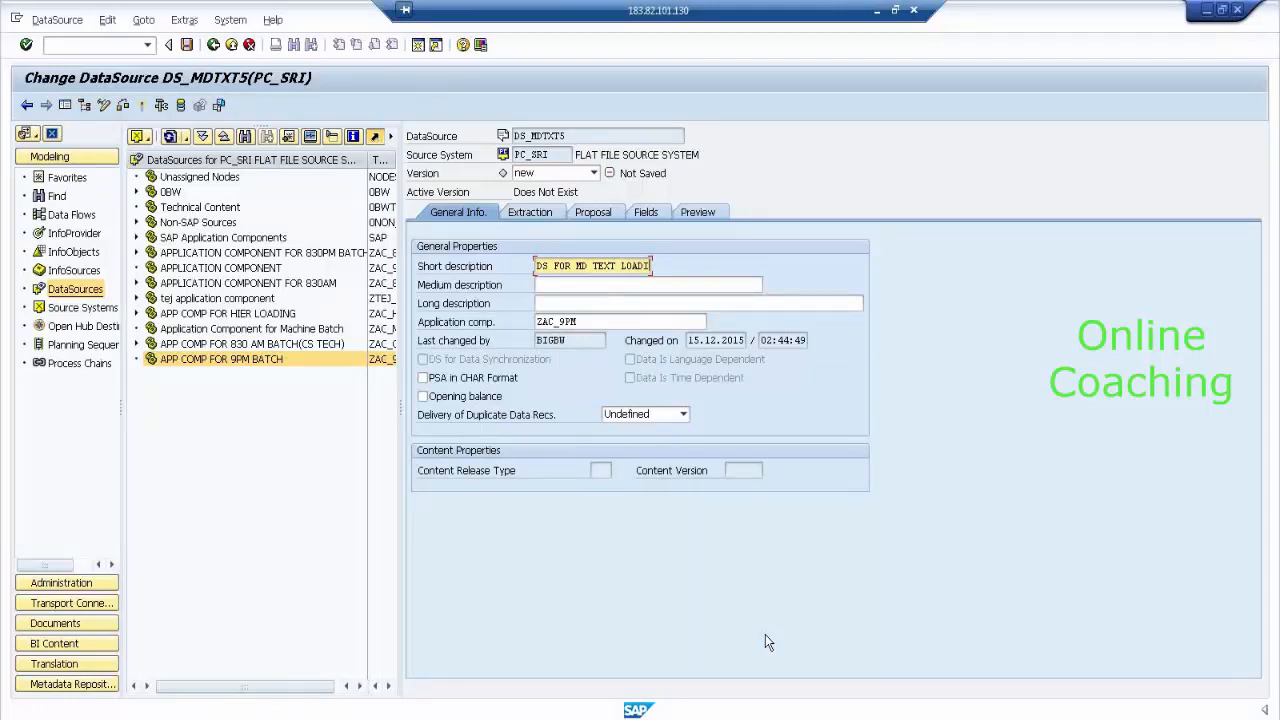
Copy the short description into the medium and long descriptions and complete both as "DS FOR MD TEXT LOADING".
key("ctrl+a")
key("ctrl+c")
key("Tab")
key("ctrl+v")
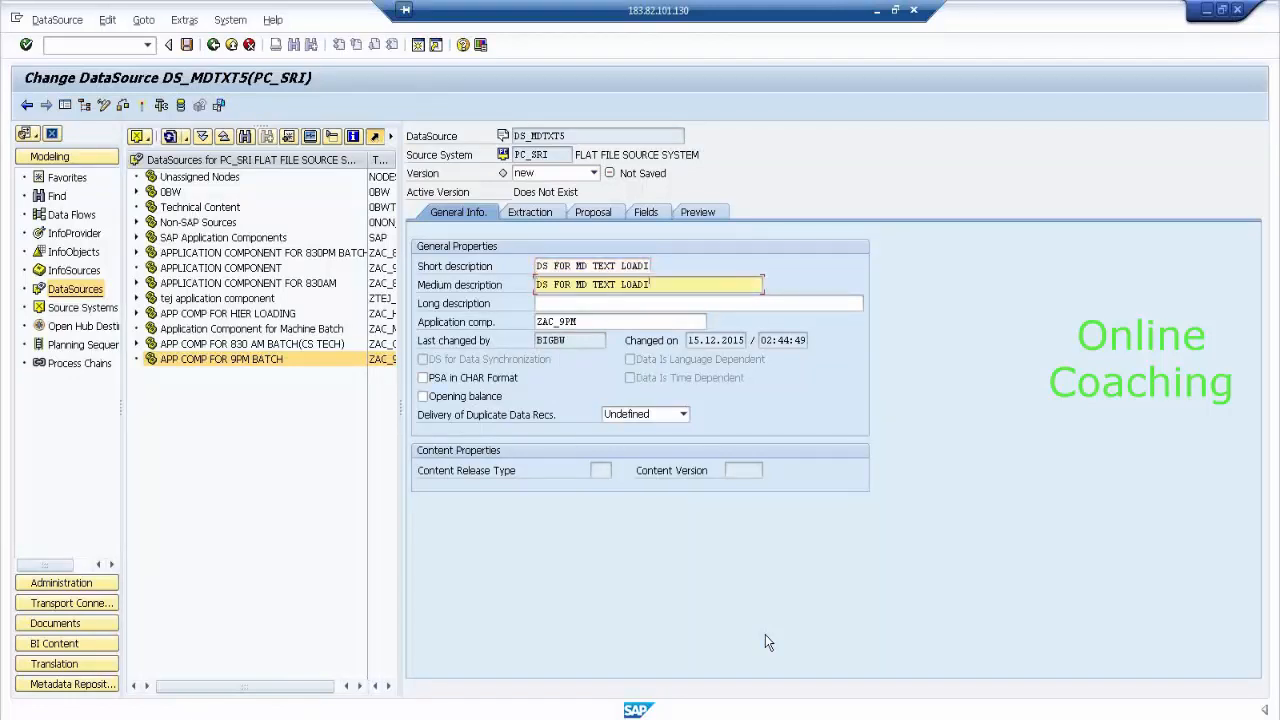
type("G")
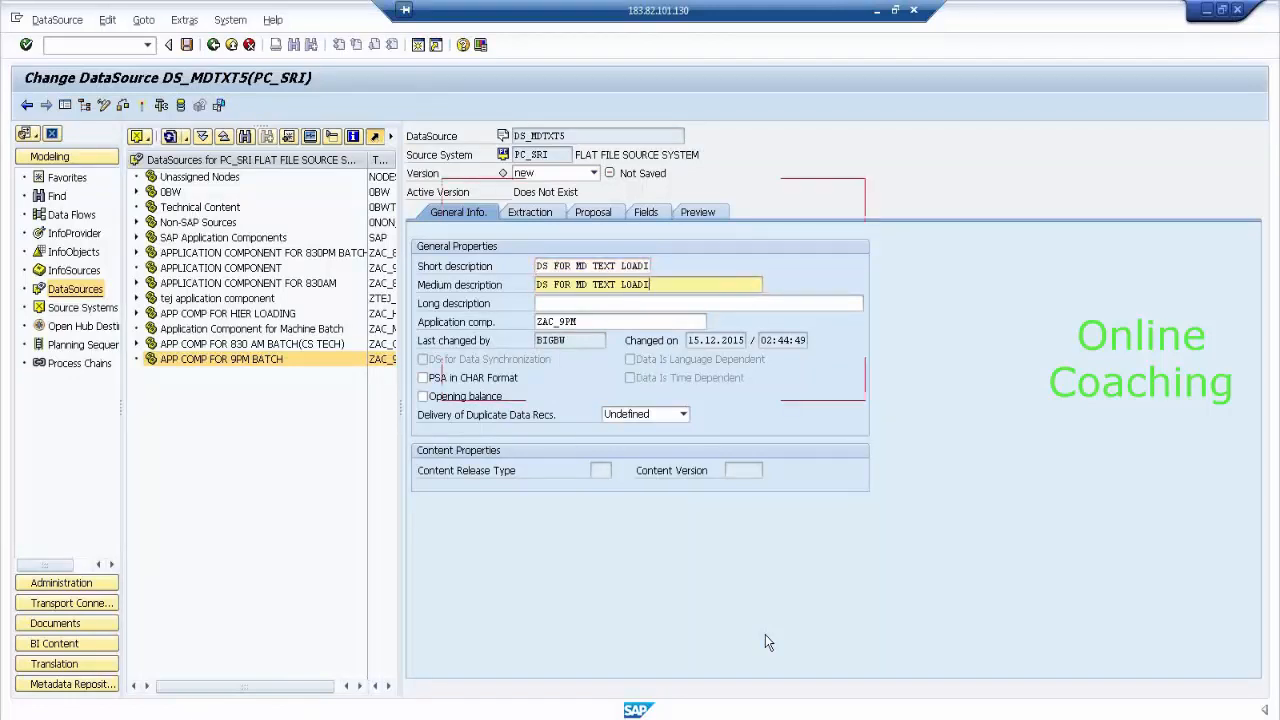
key("BackSpace")
type("NG")
key("Tab")
key("ctrl+v")
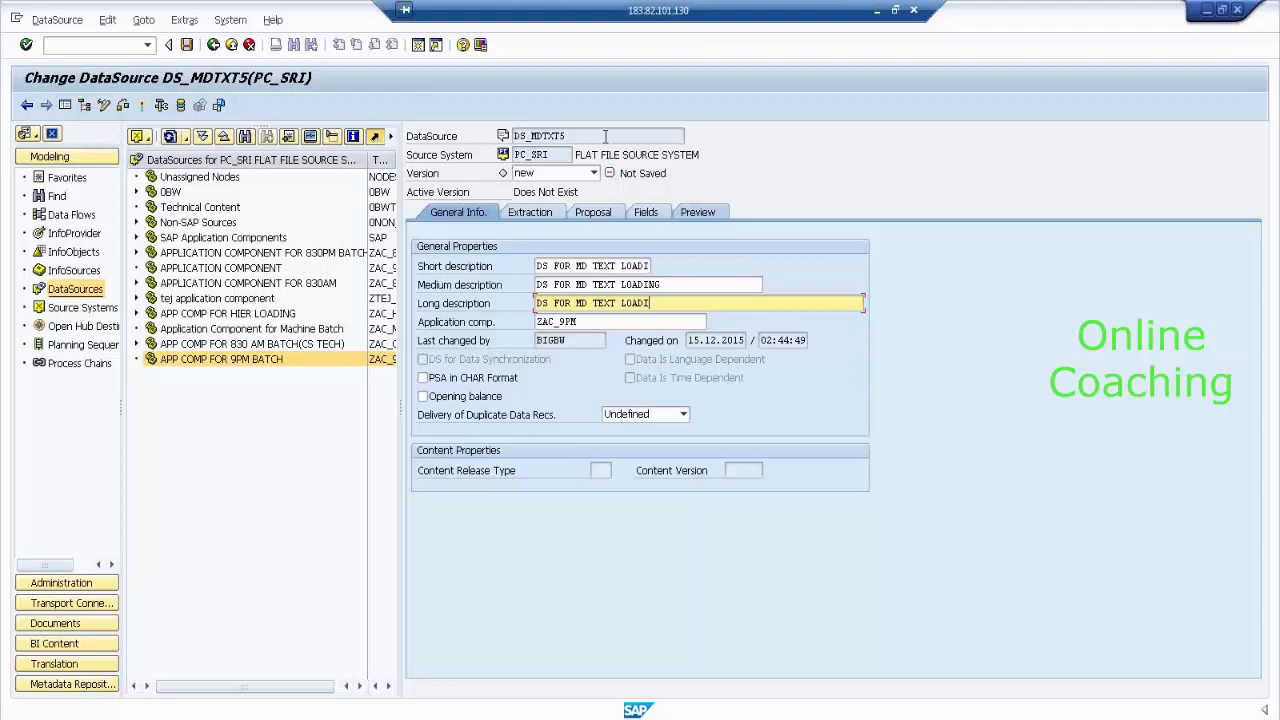
type("NG")
Set the extraction file to SMAN_TXT.csv from the FLAT FILES folder on the desktop.
left_click(529, 212)
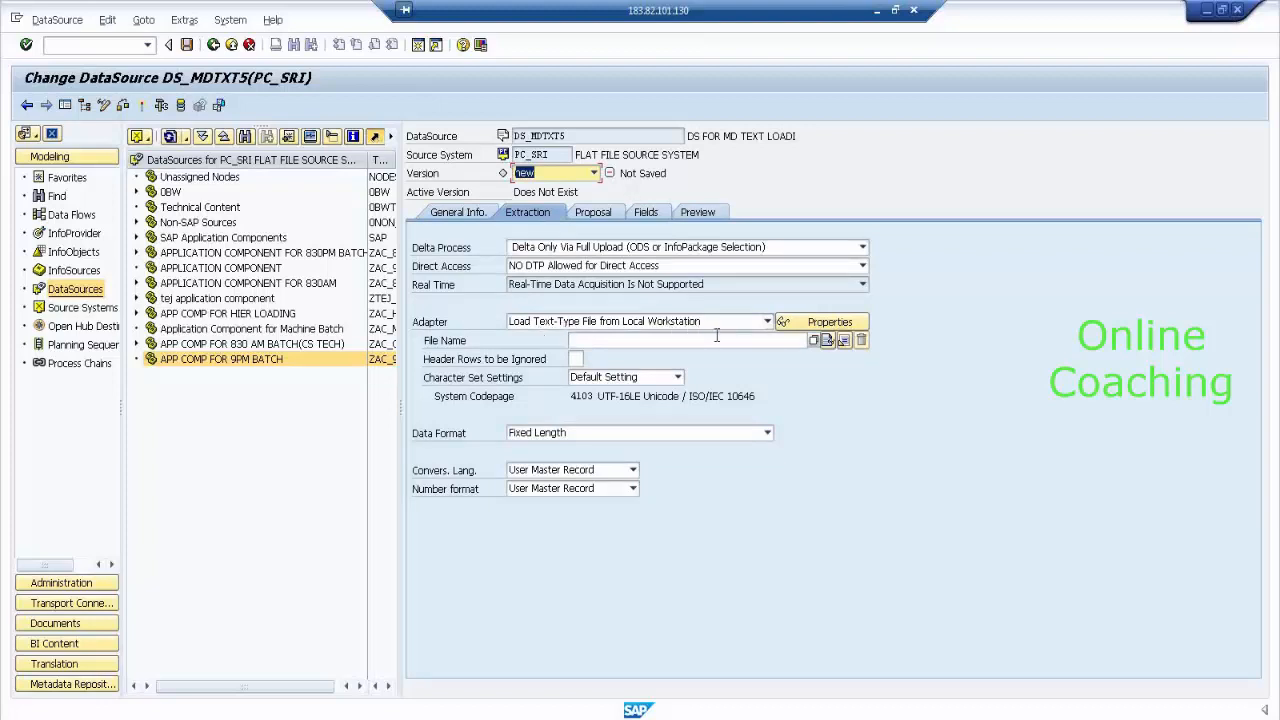
left_click(817, 338)
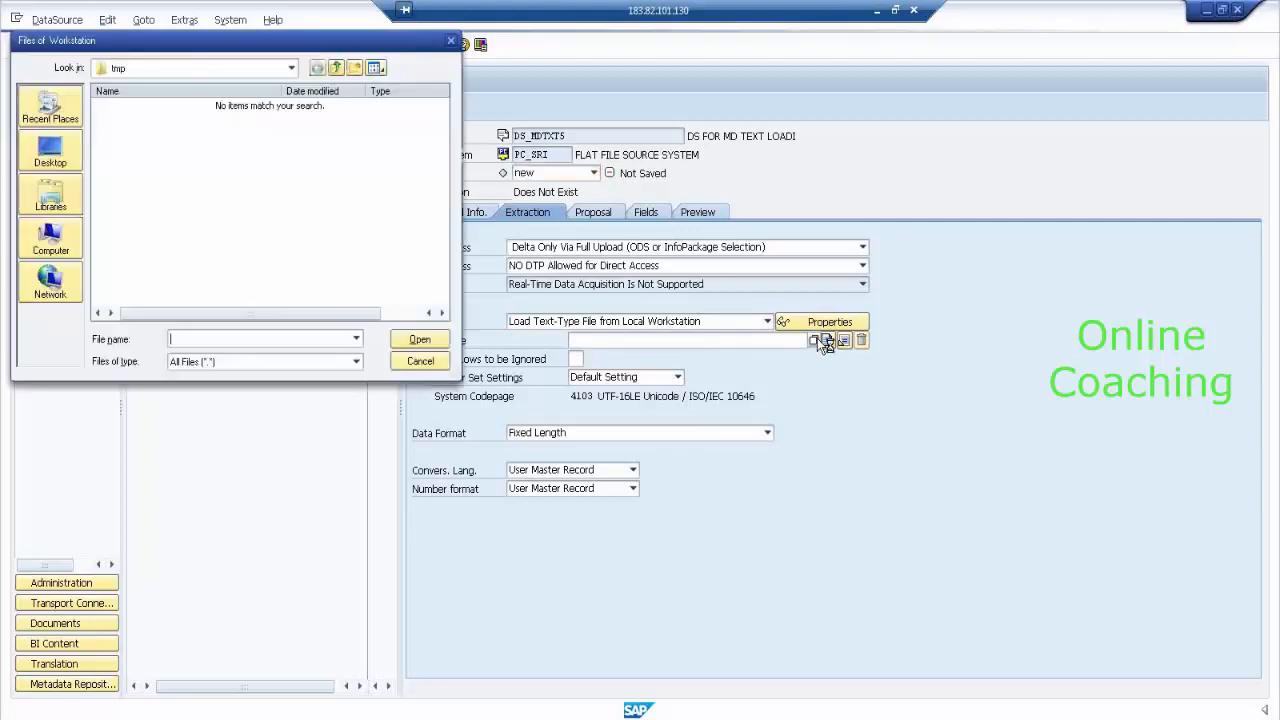
left_click(70, 157)
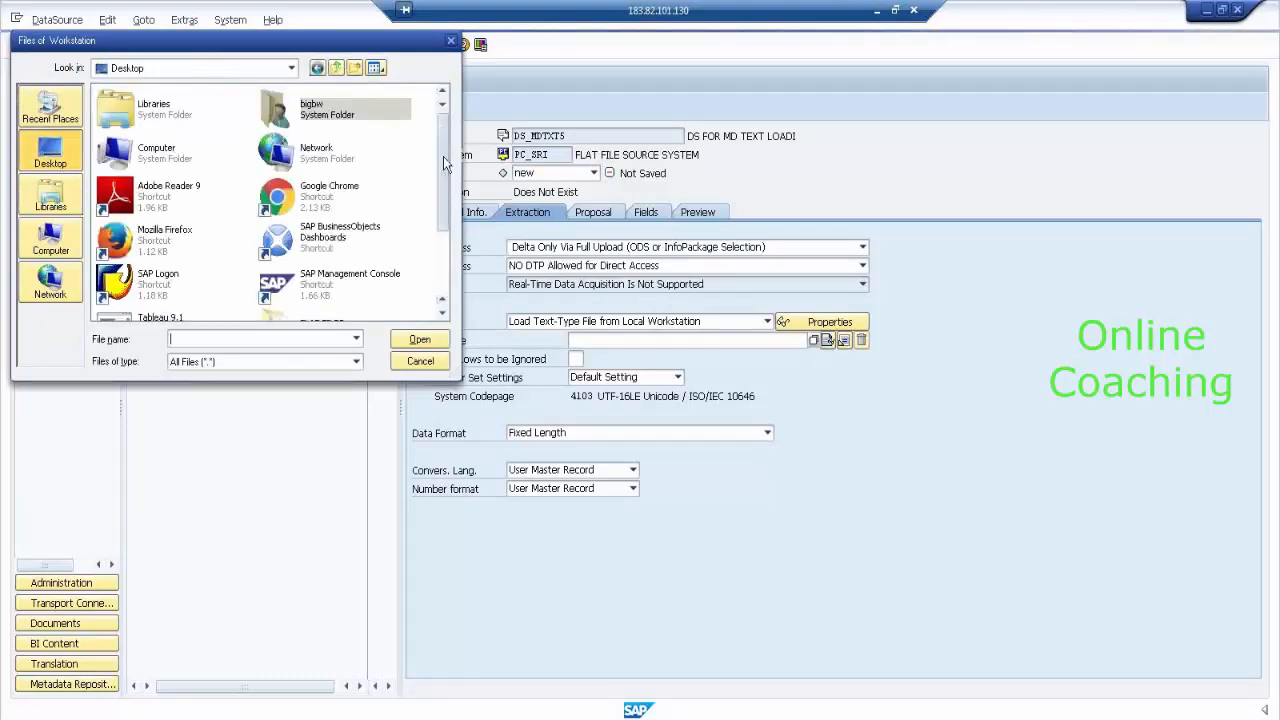
left_click_drag(443, 156, 446, 225)
double_click(274, 212)
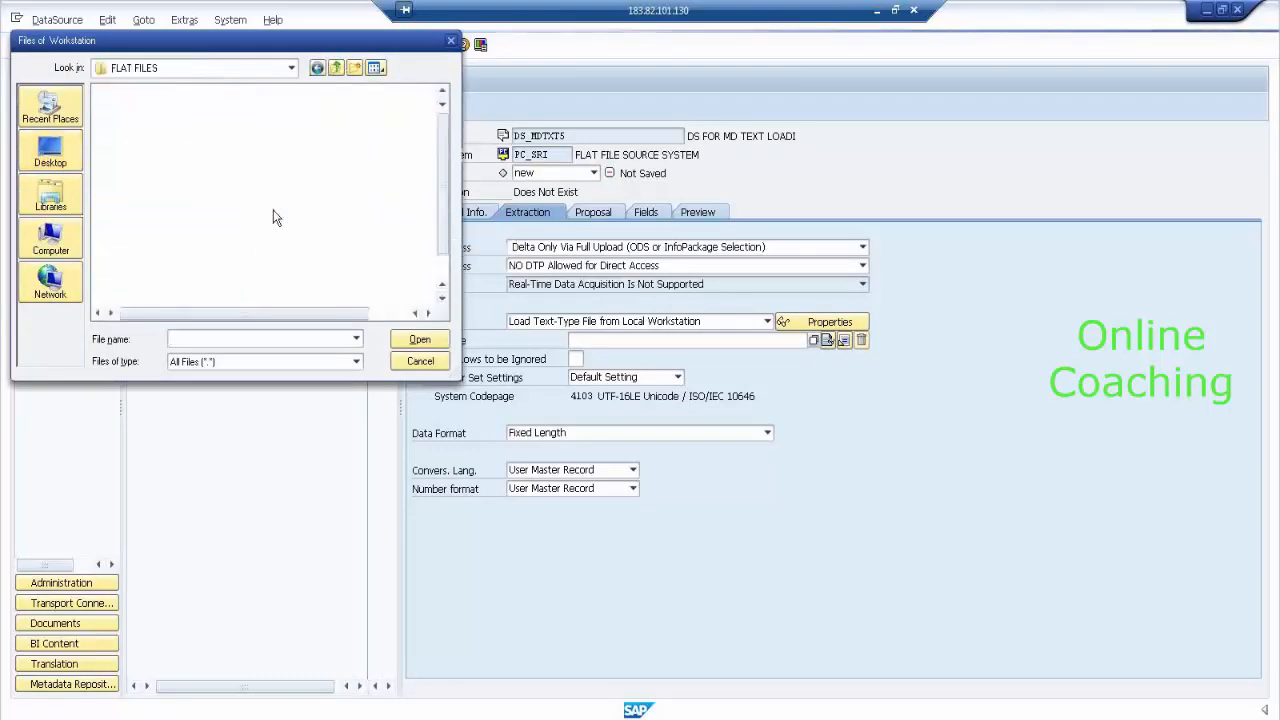
left_click(145, 264)
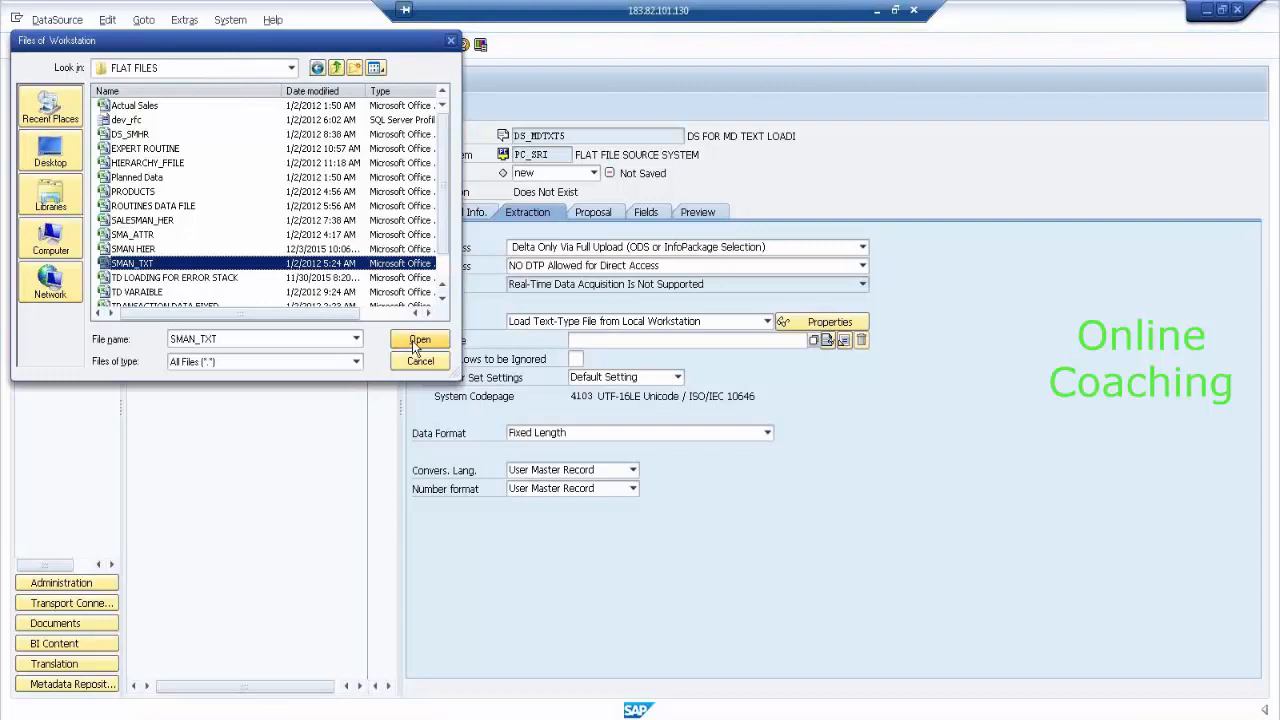
left_click(415, 343)
left_click(721, 341)
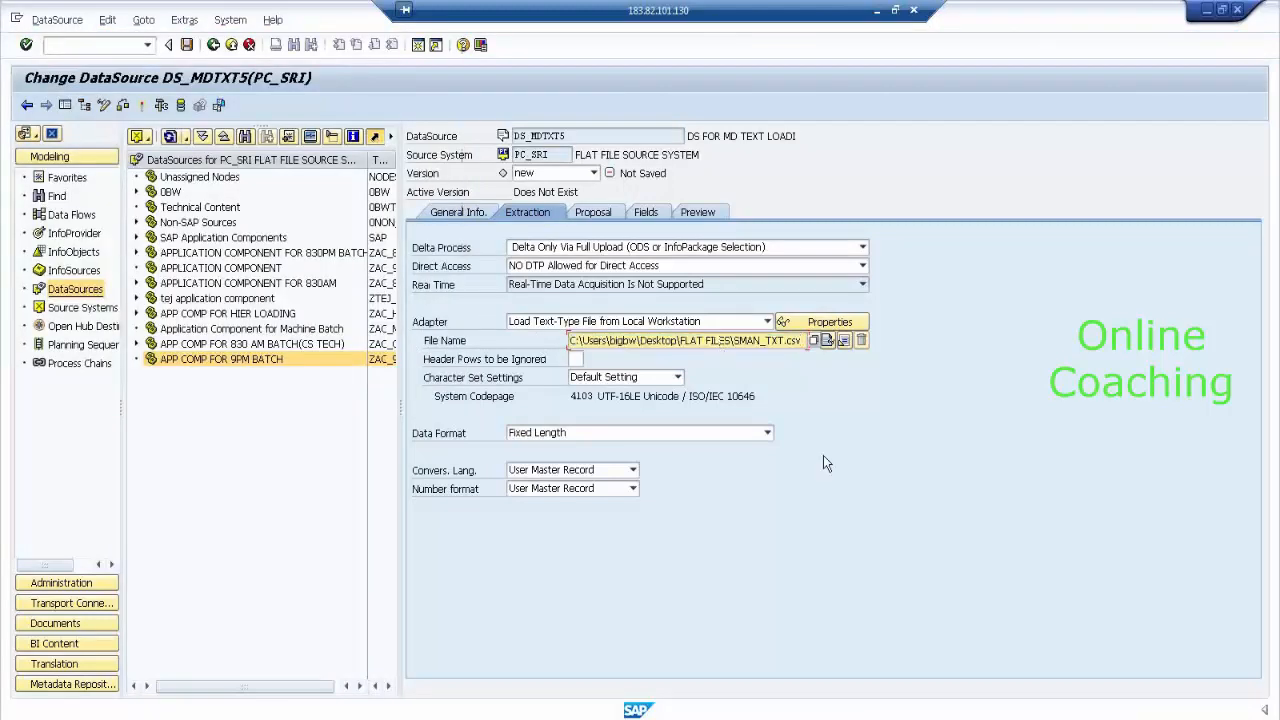
Ignore 1 header row and set the data format to Separated with Separator (for Example, CSV) with a comma as data separator.
left_click(576, 359)
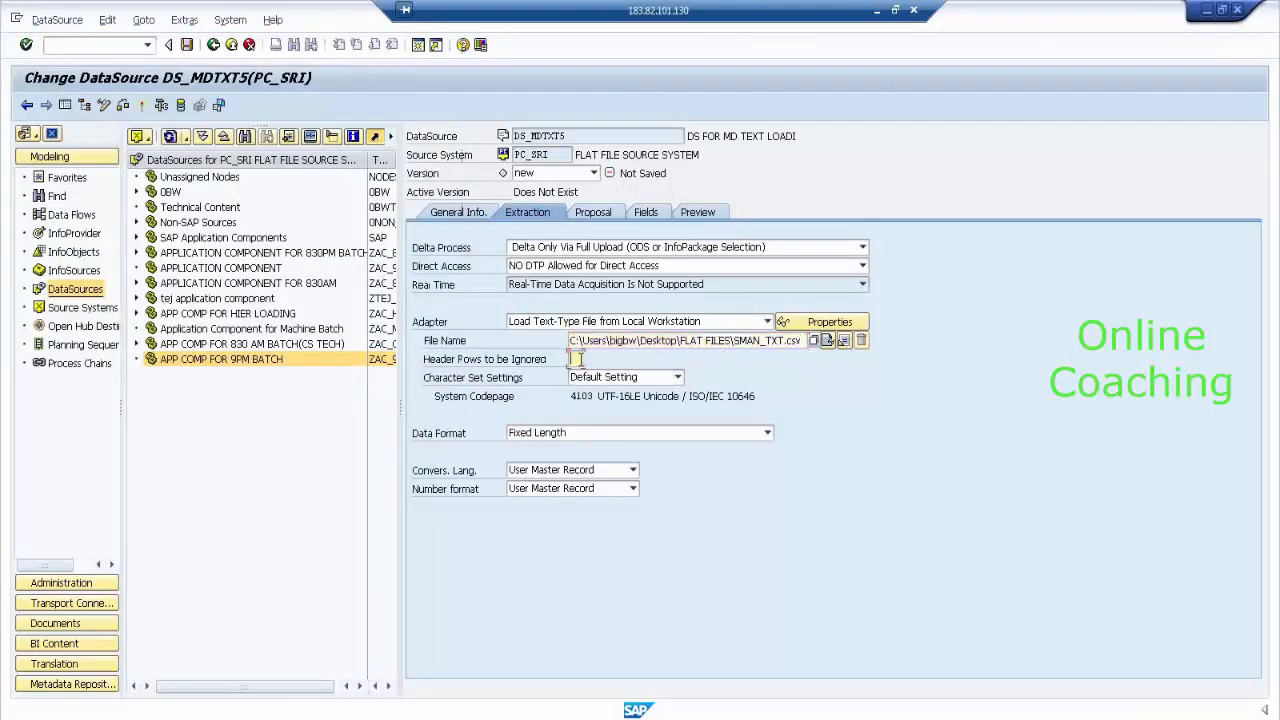
type("1")
left_click(596, 433)
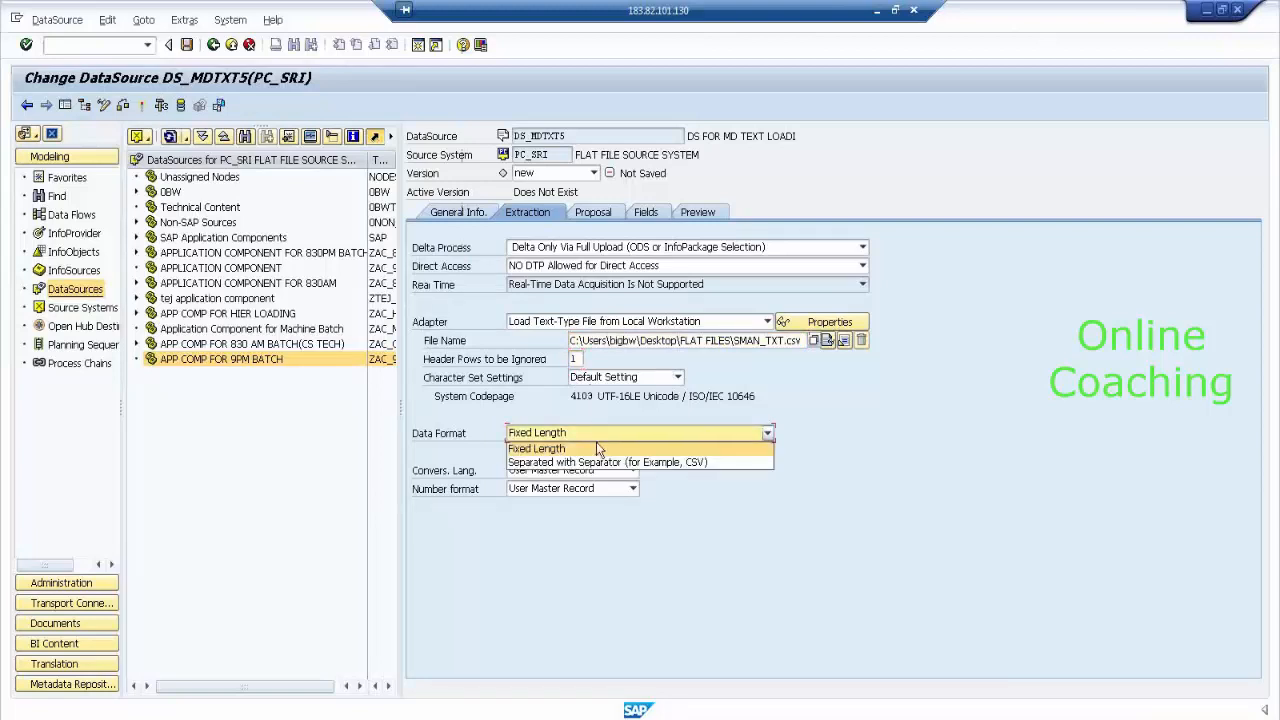
left_click(604, 463)
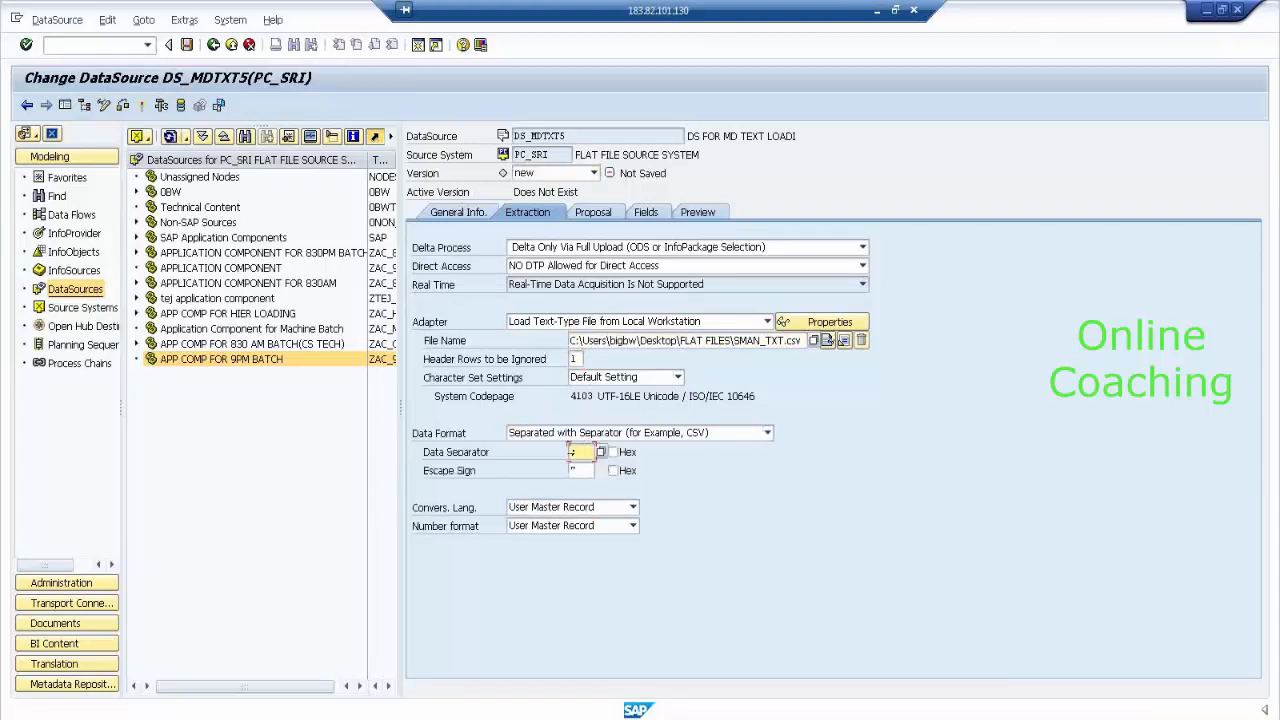
type(",")
Load the example data for the field proposal and check the proposed fields LANG, SMID, SHRTXT, MDTXT and LNGTXT.
left_click(601, 213)
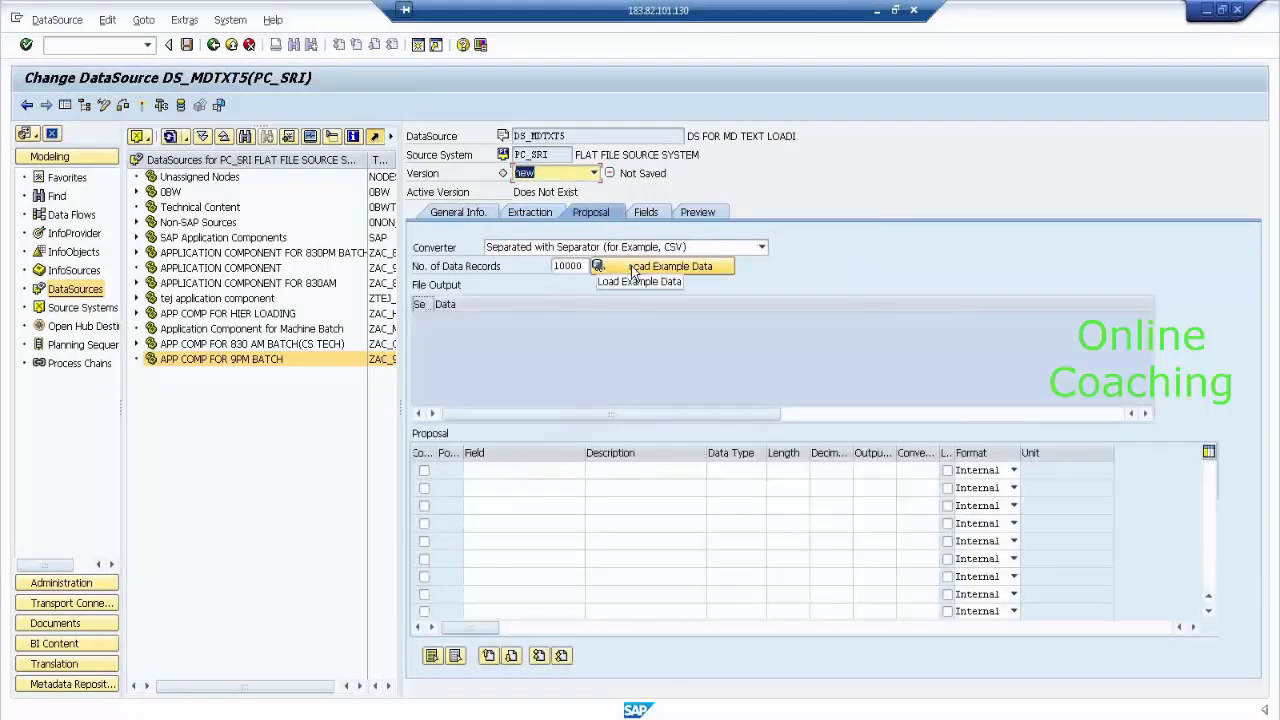
left_click(632, 267)
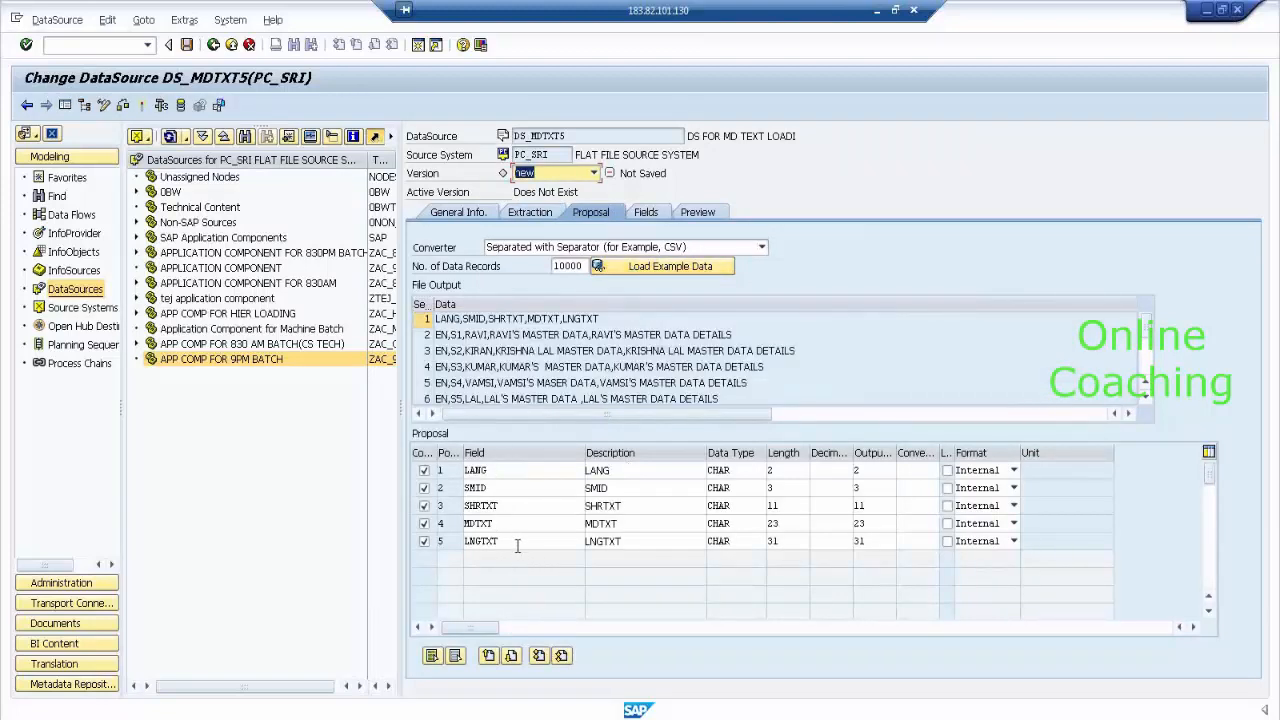
left_click(509, 470)
left_click(517, 488)
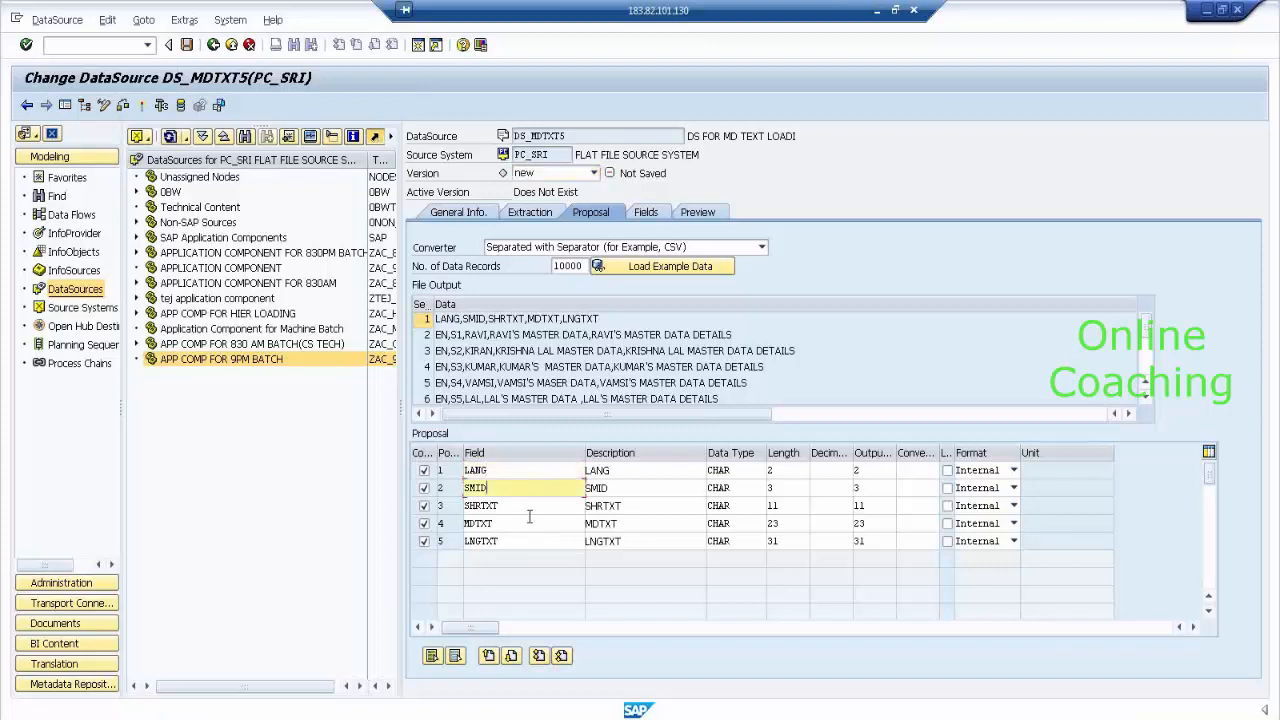
left_click(530, 506)
left_click(531, 523)
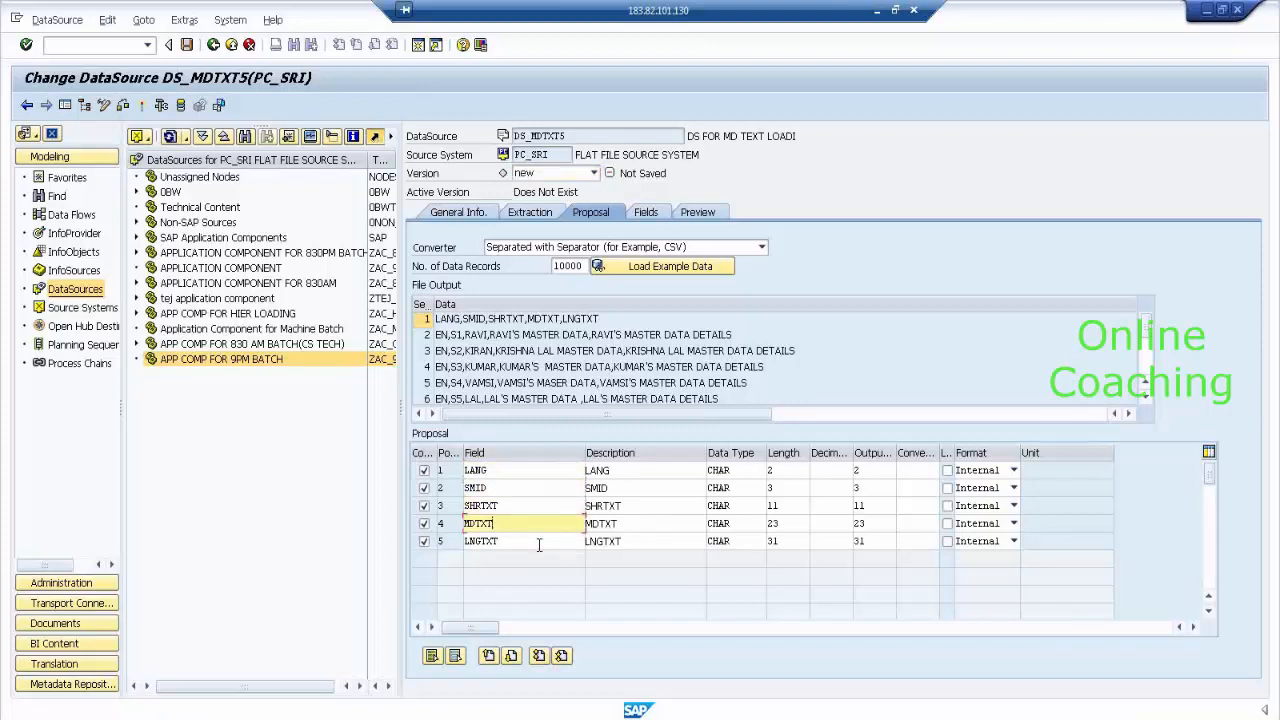
left_click(539, 544)
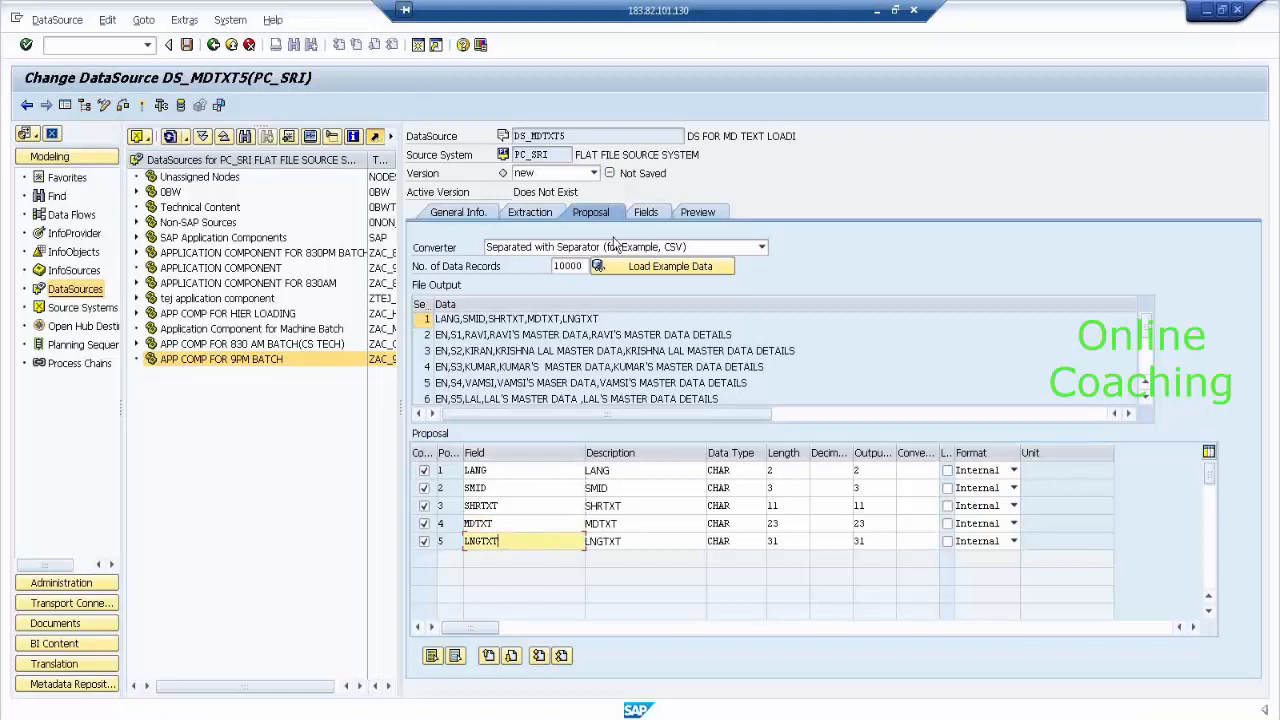
Examine the InfoObject assignments for the DataSource fields LANG, SMID, SHRTXT, MDTXT and LNGTXT in the field attributes.
left_click(647, 213)
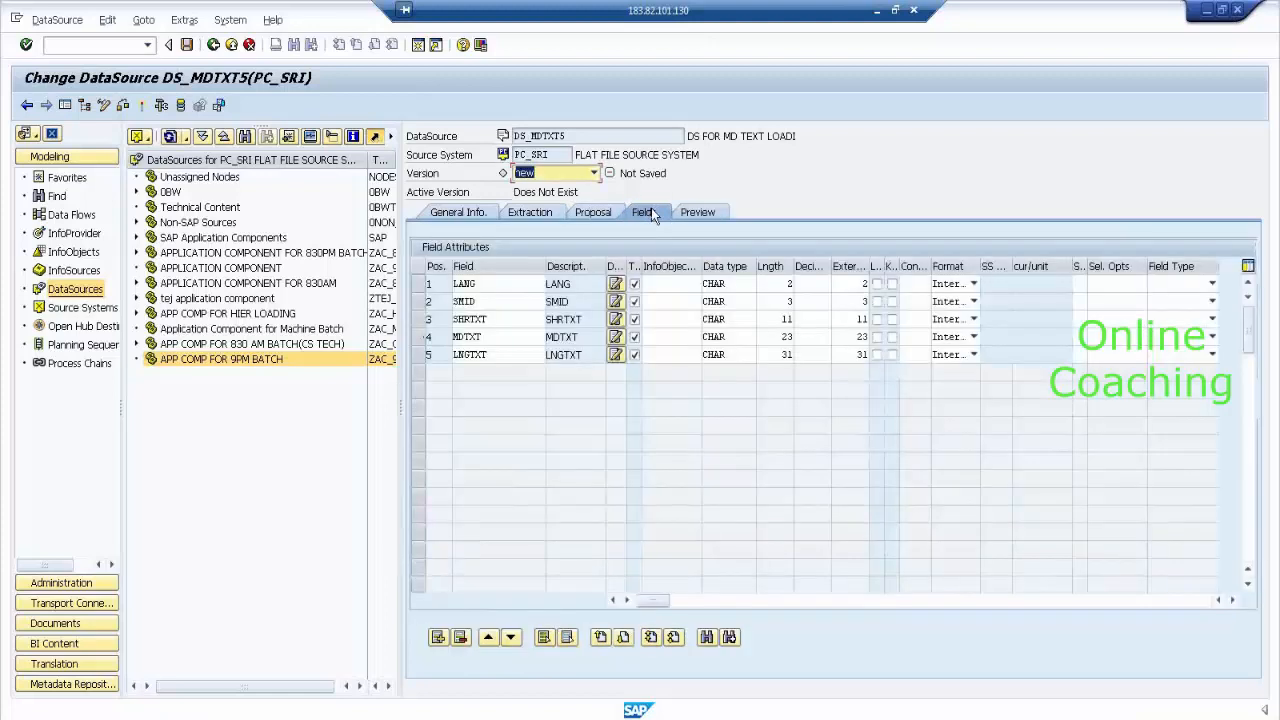
left_click(680, 285)
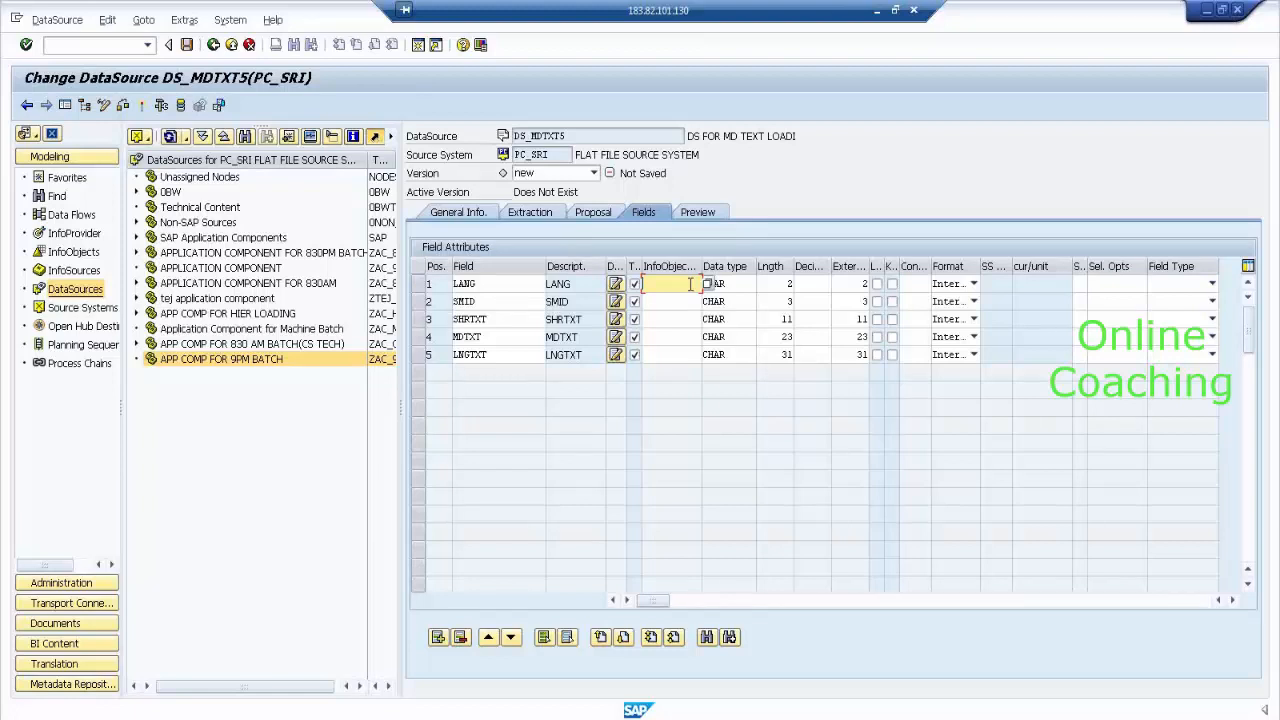
left_click(675, 302)
left_click(676, 283)
left_click(678, 320)
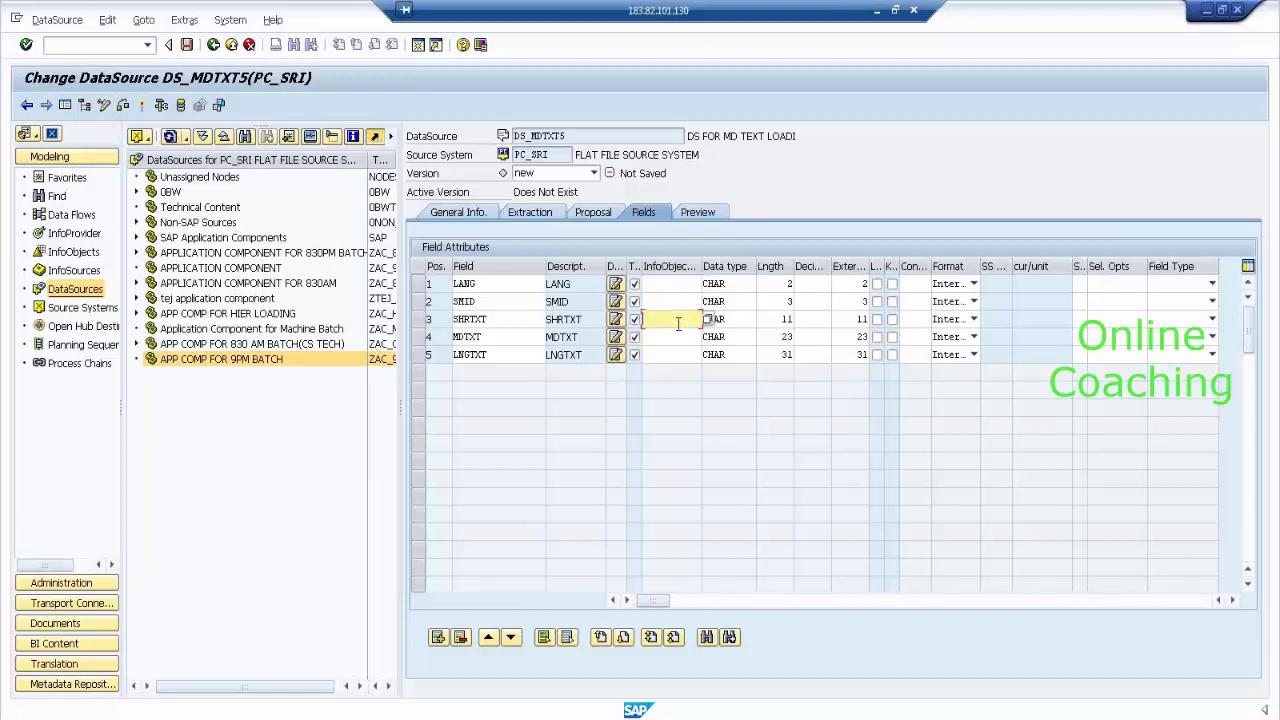
left_click(678, 337)
left_click(678, 355)
left_click(679, 301)
Assign InfoObject 0LANGU to the LANG field, copying its field properties and suppressing the copy question for this session.
left_click(679, 286)
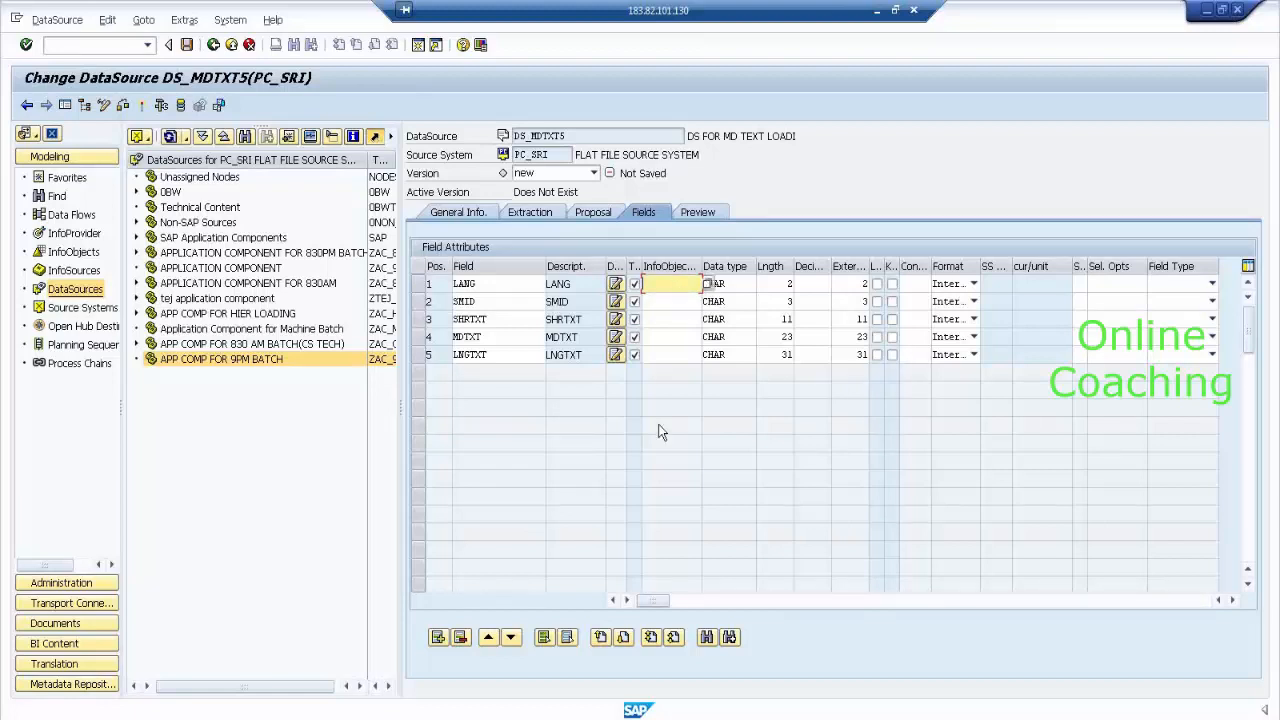
type("0")
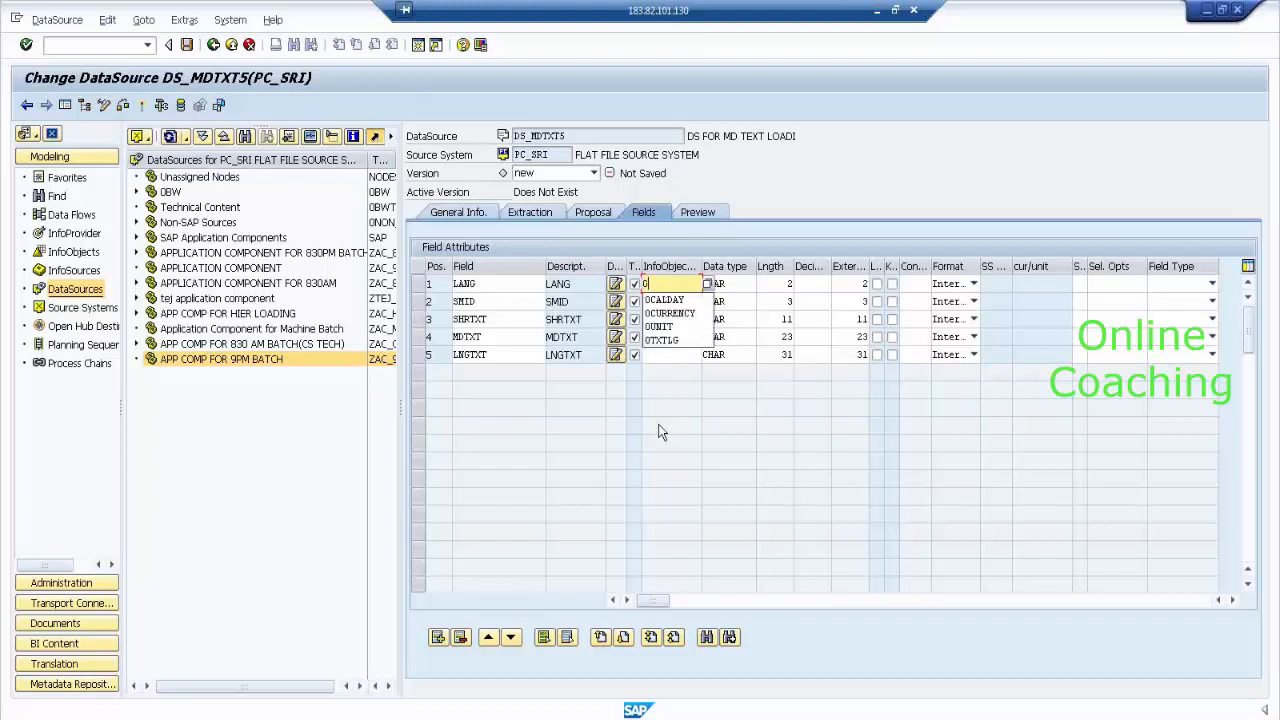
type("LANG")
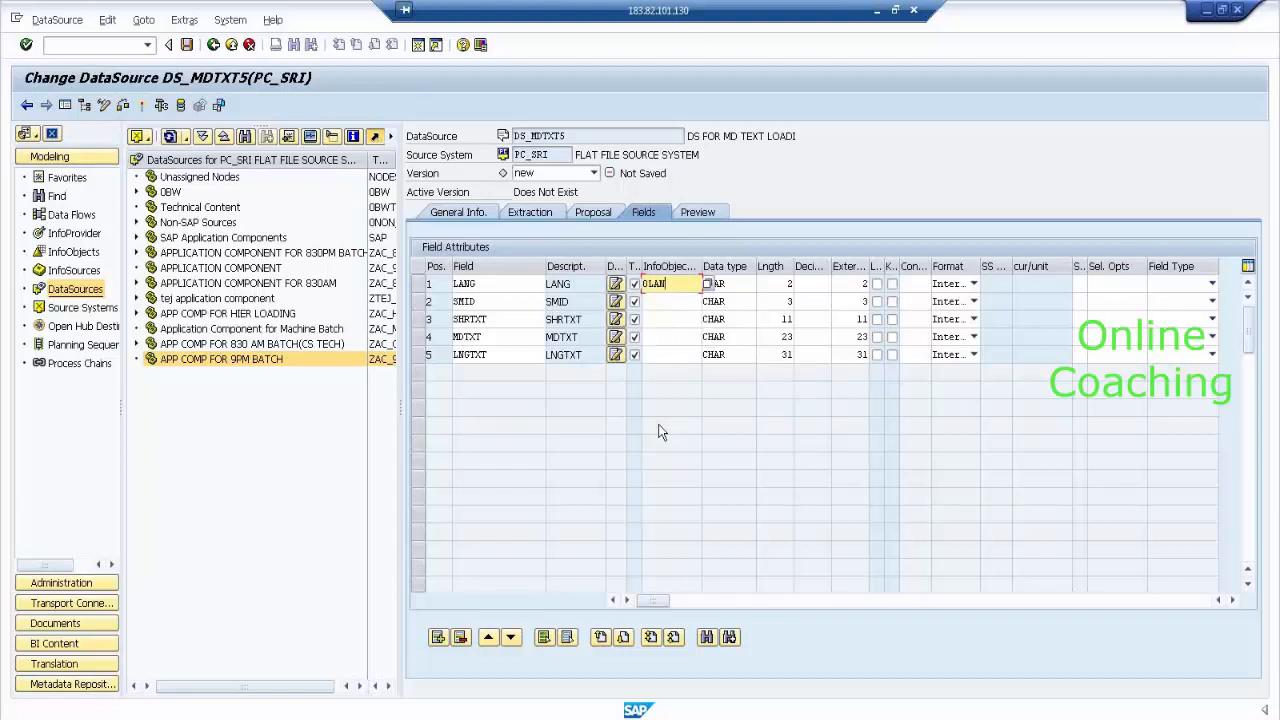
type("U")
key("Return")
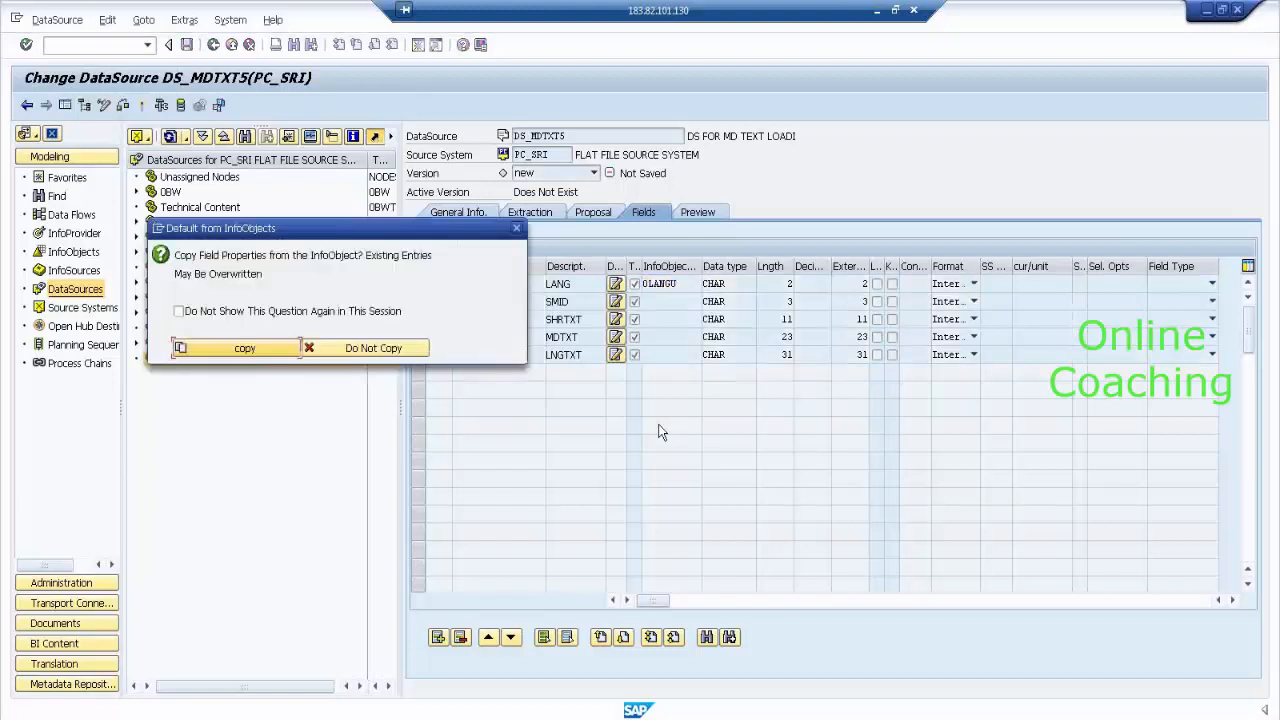
left_click(178, 311)
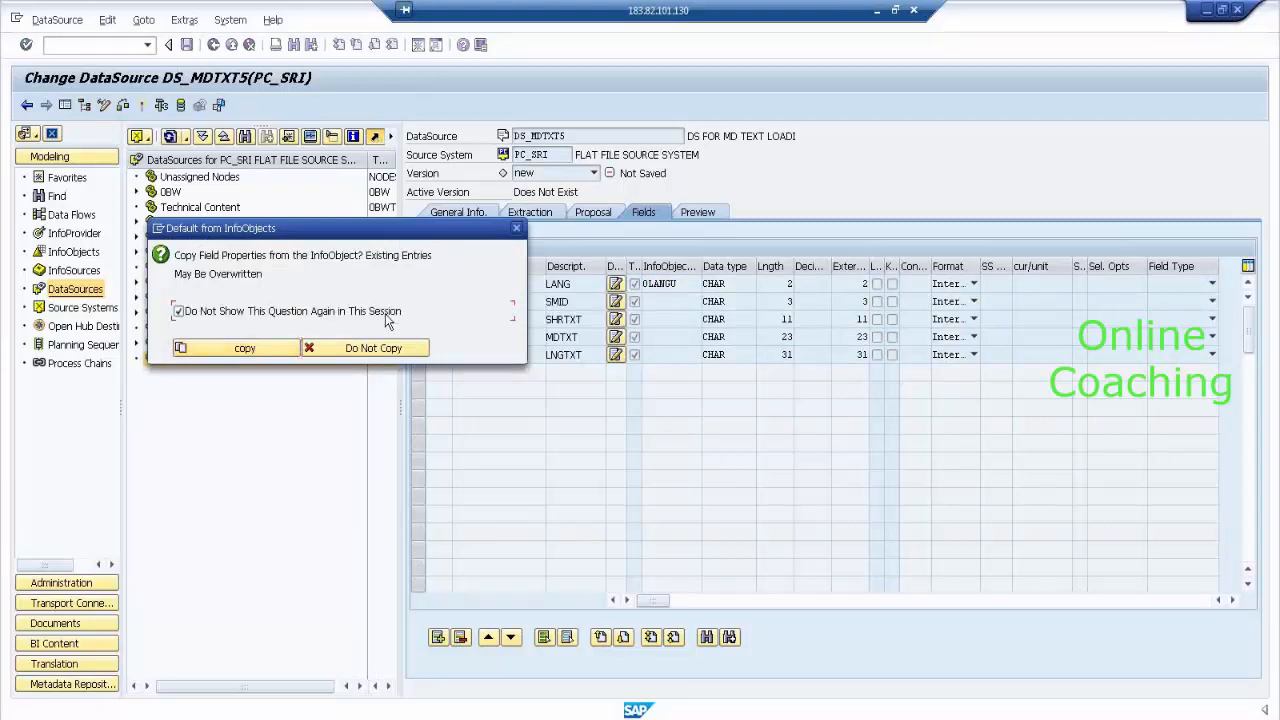
left_click(261, 345)
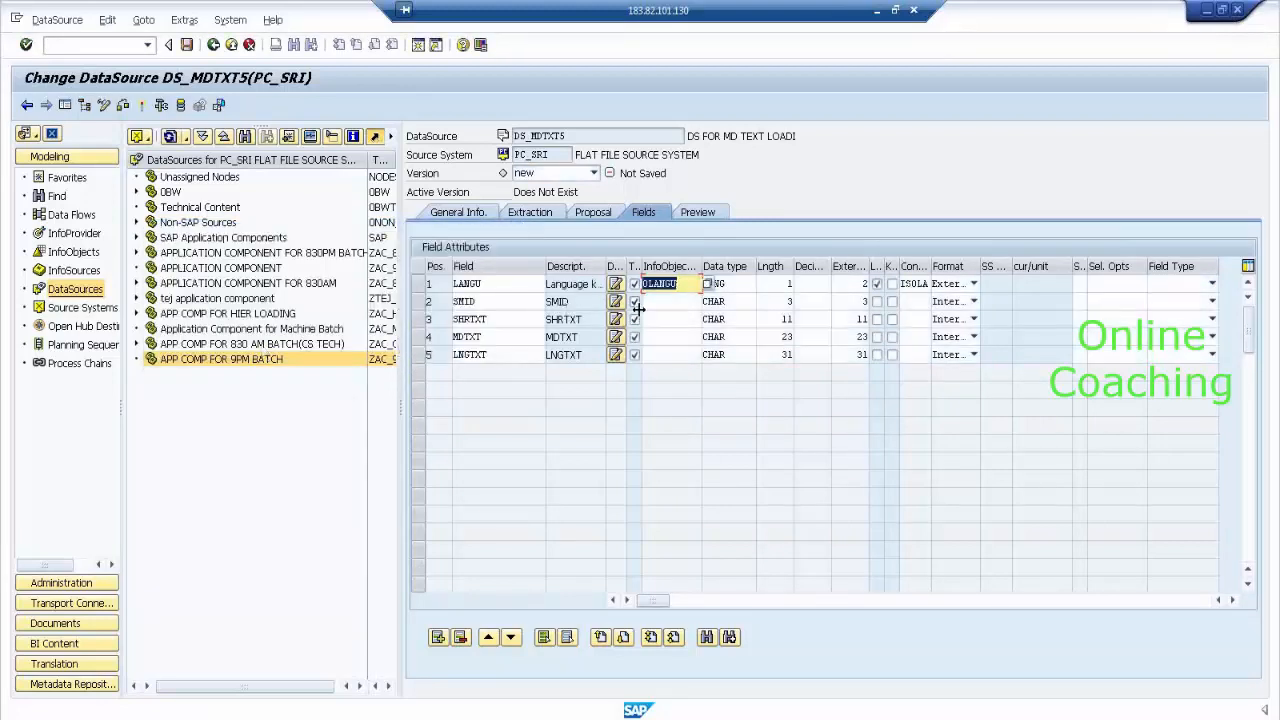
Look up the technical name of SALES MAN ID among the InfoObjects and assign SMID_4 to the SMID field.
left_click(645, 303)
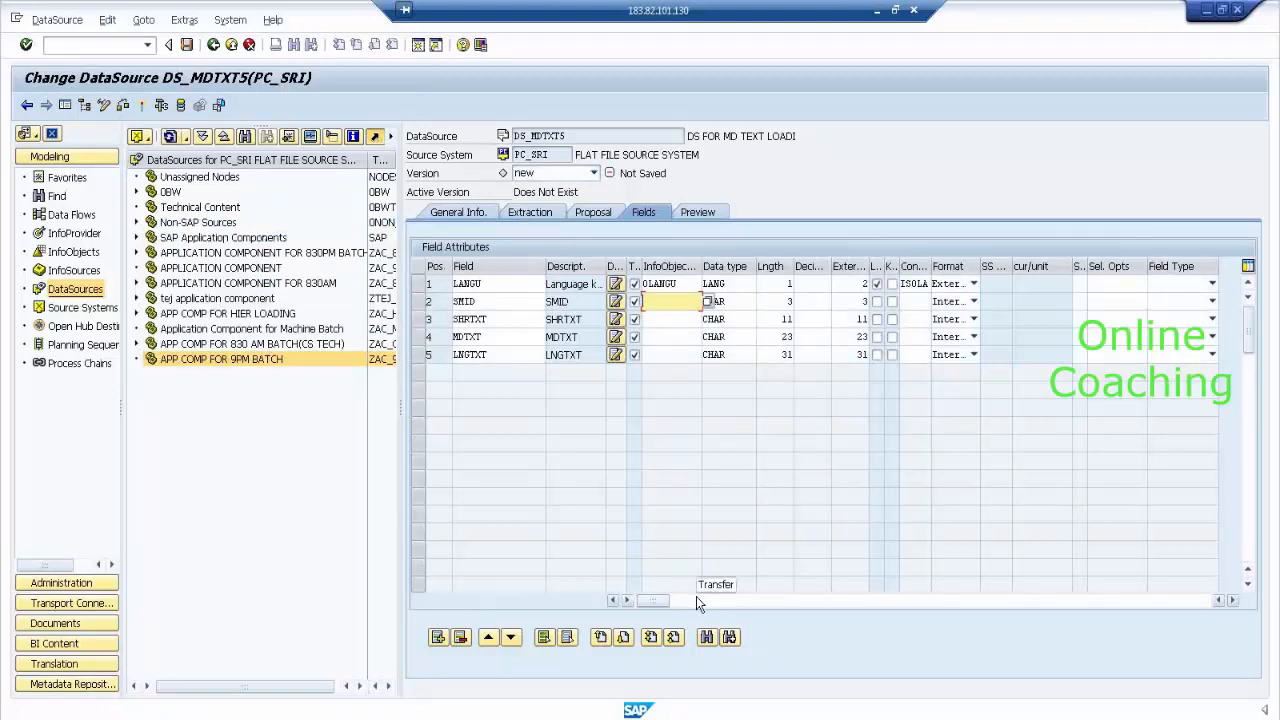
left_click(87, 253)
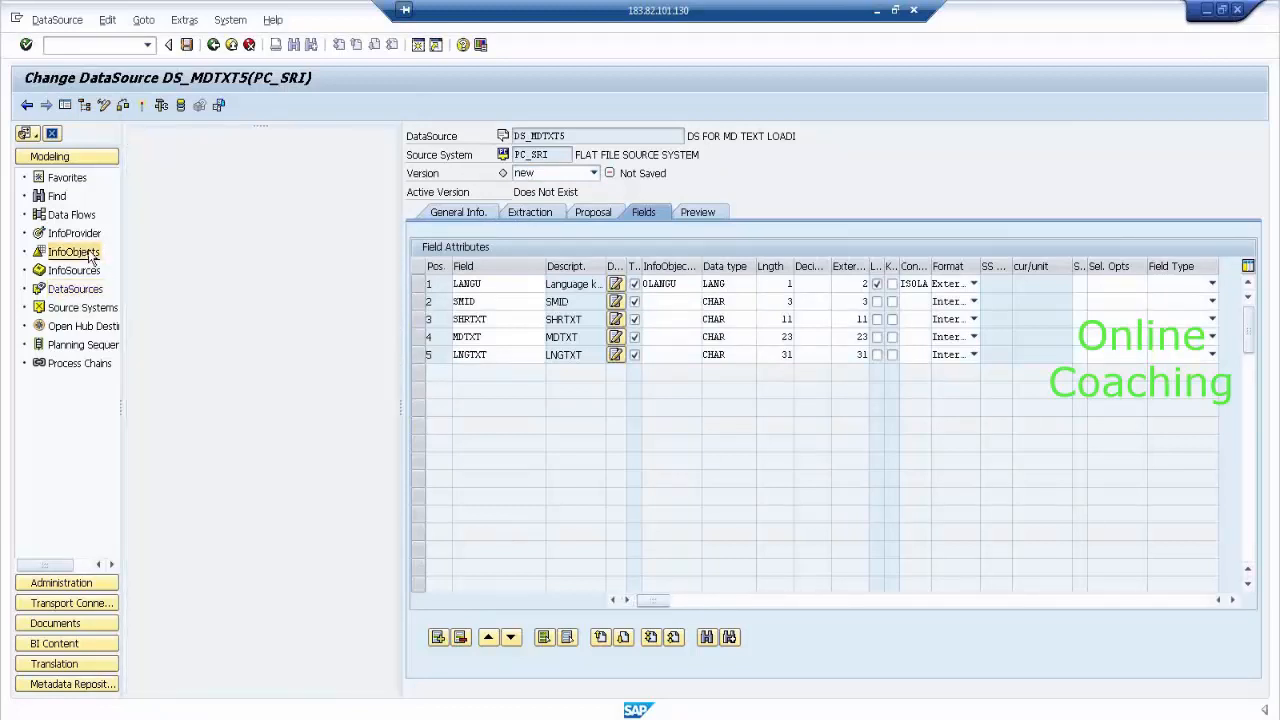
left_click(152, 496)
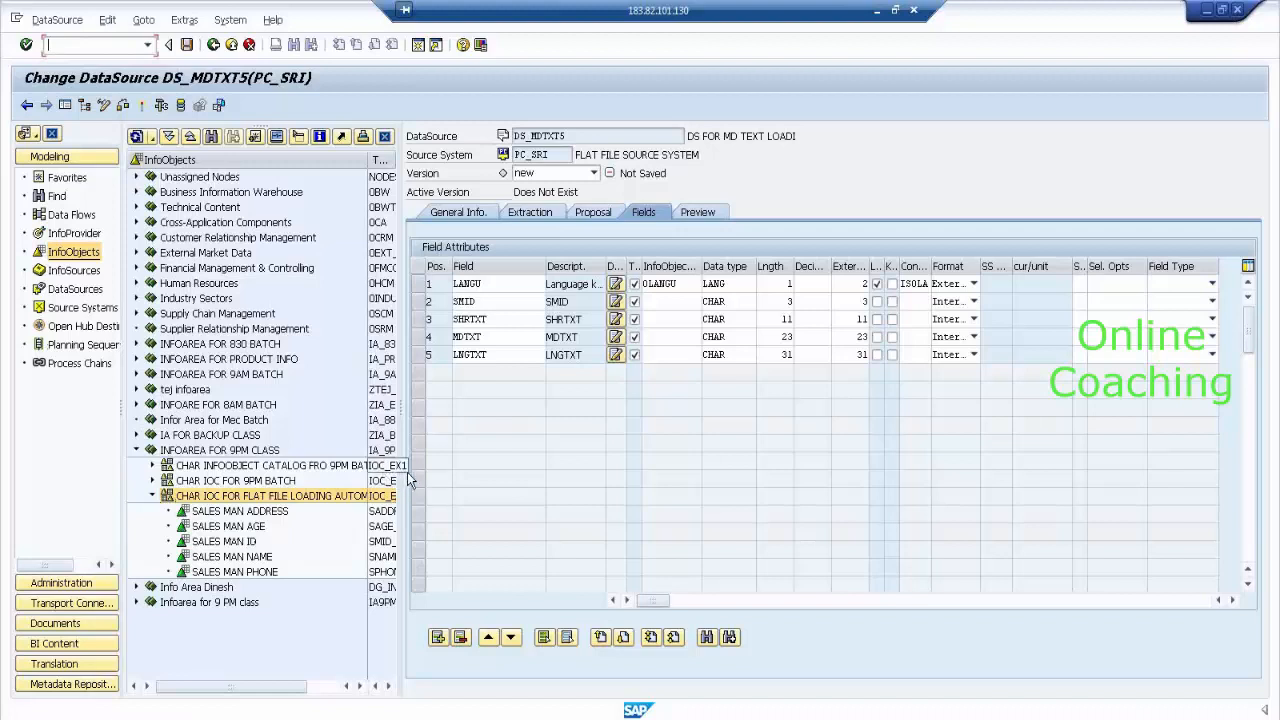
left_click(405, 471)
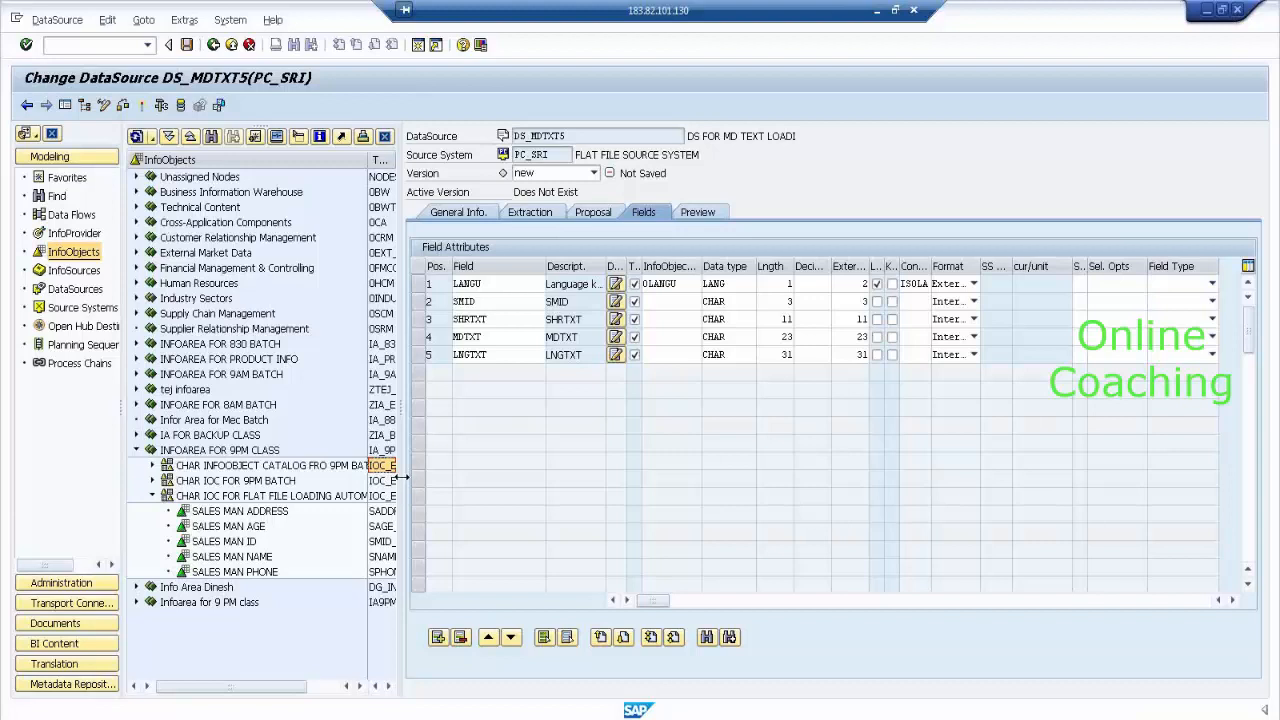
left_click_drag(404, 479, 433, 478)
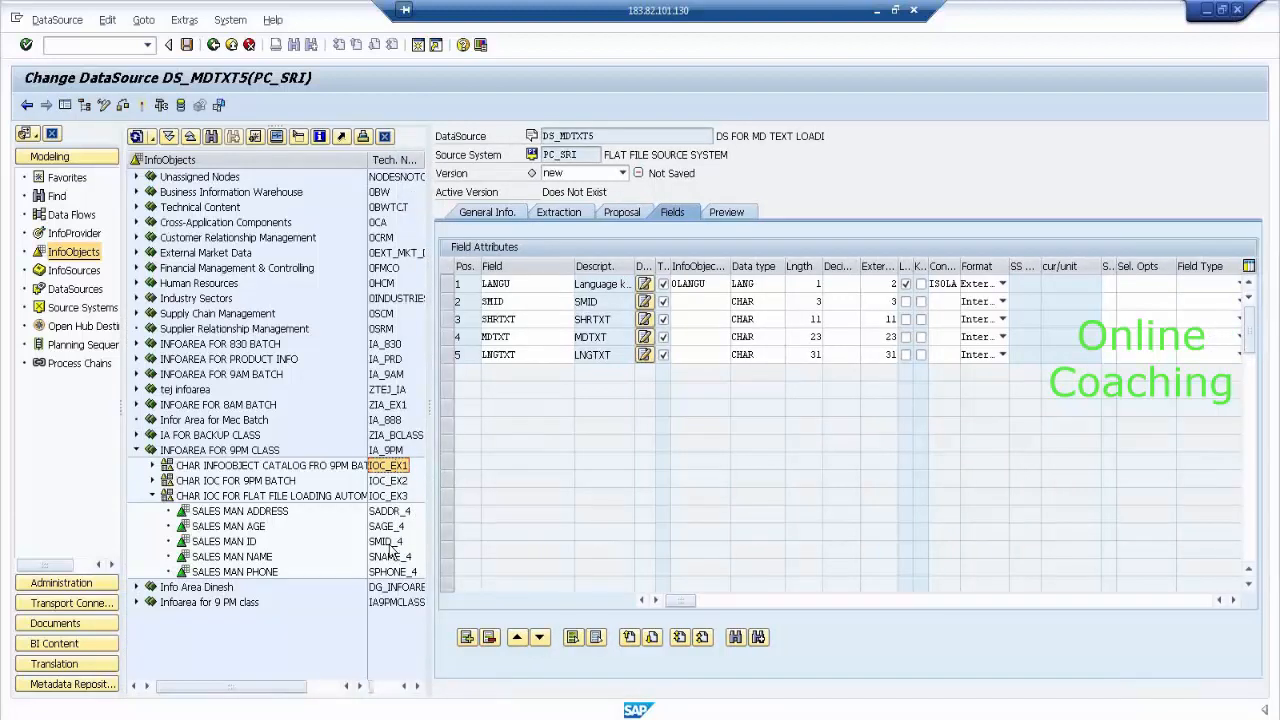
left_click(696, 301)
type("SMID_")
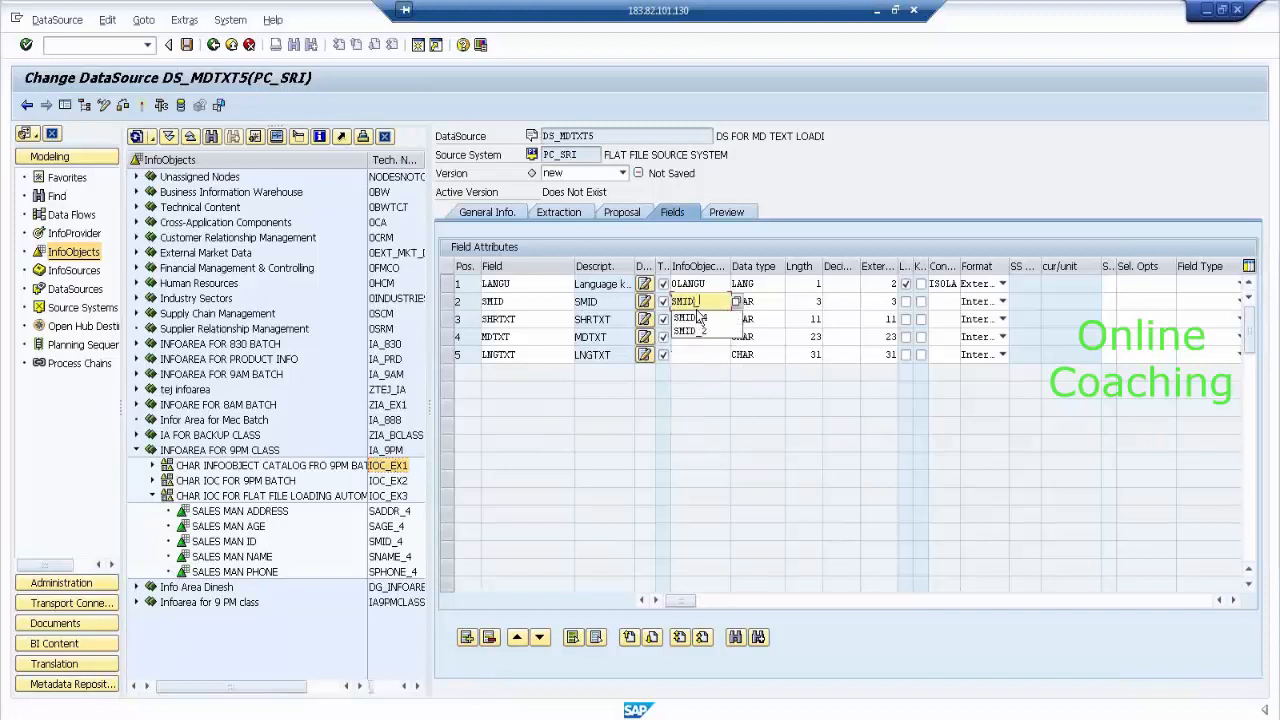
left_click(697, 317)
Assign InfoObject 0TXTSH to the SHRTXT field and 0TXTMD to the MDTXT field.
left_click(706, 319)
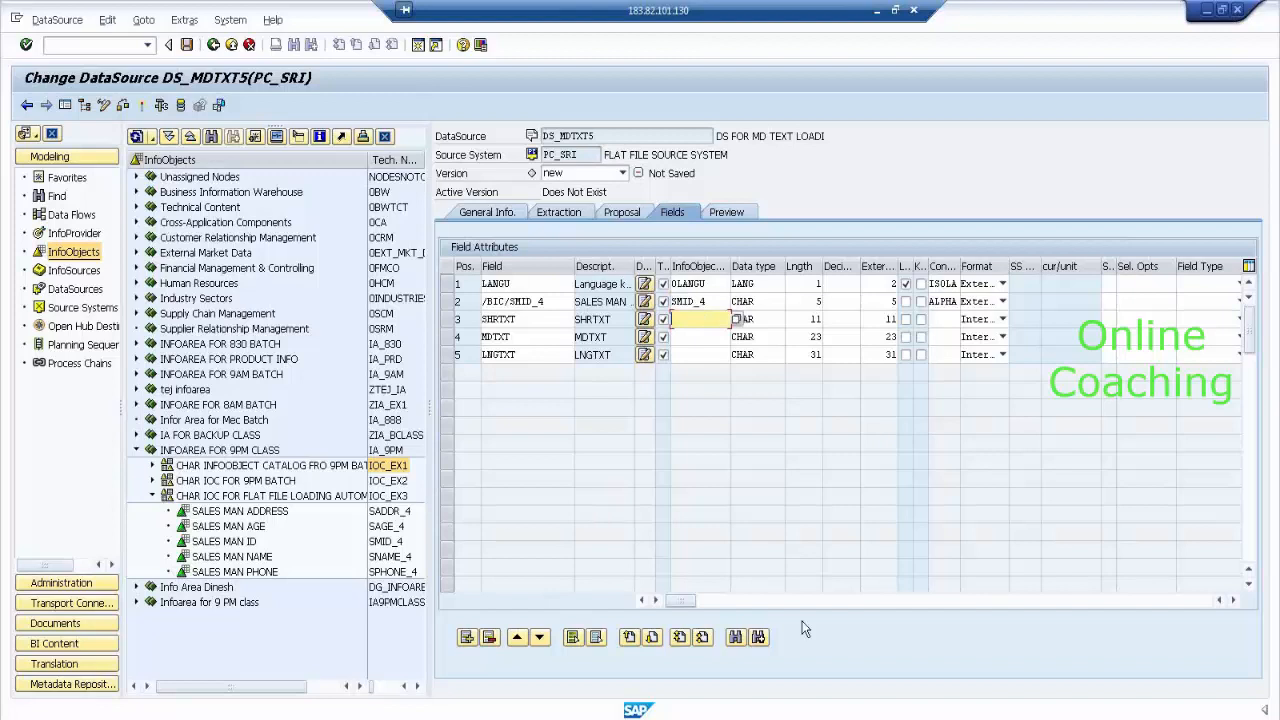
type("0TXTSH")
key("Return")
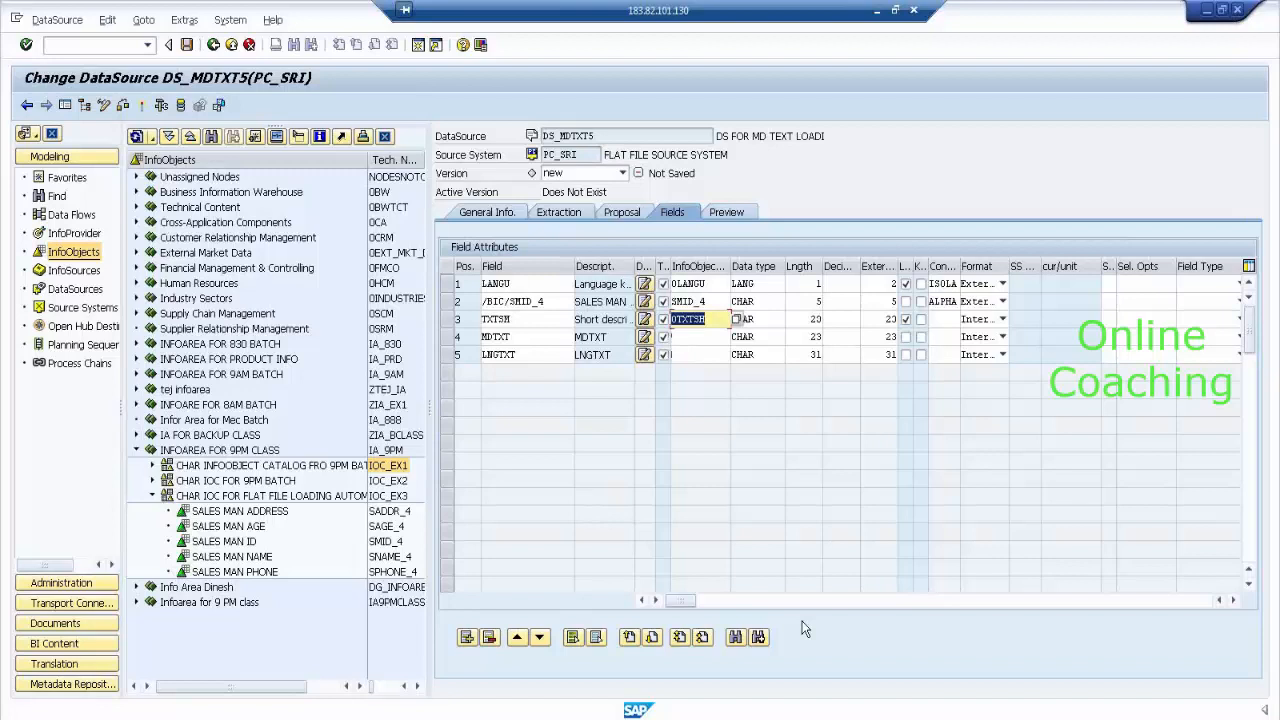
left_click(688, 336)
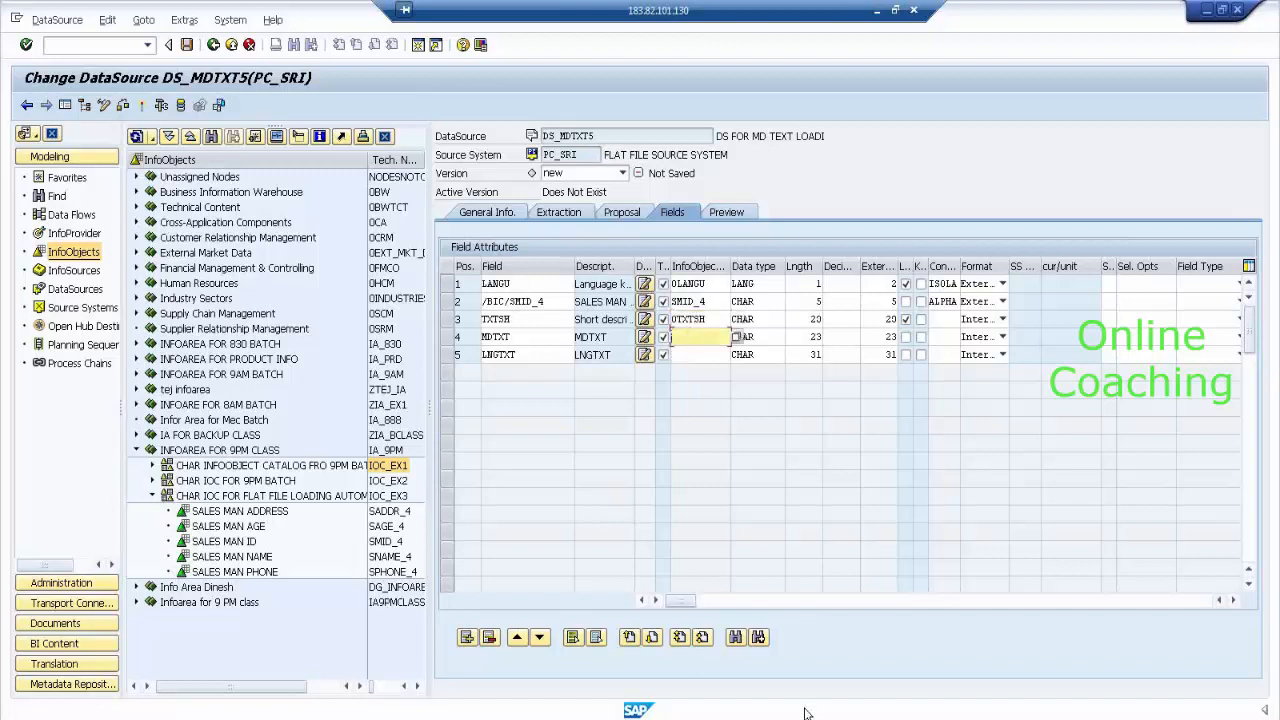
type("0TXTMD")
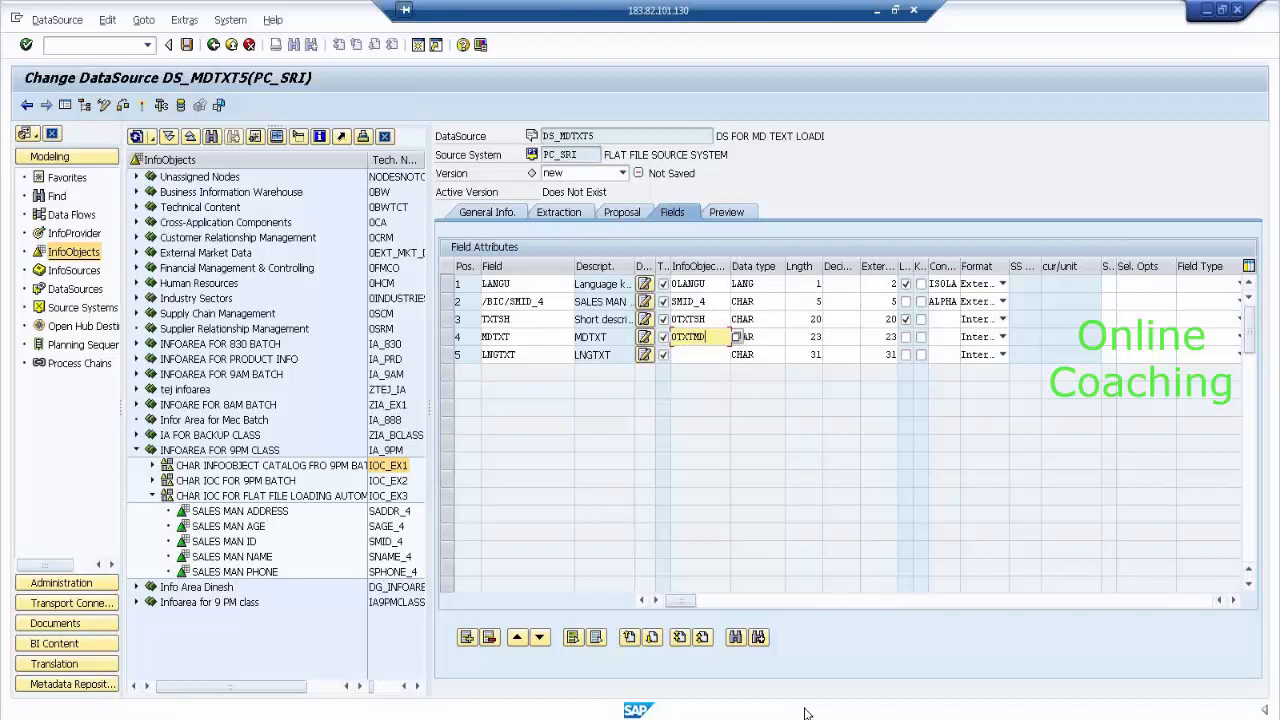
key("Return")
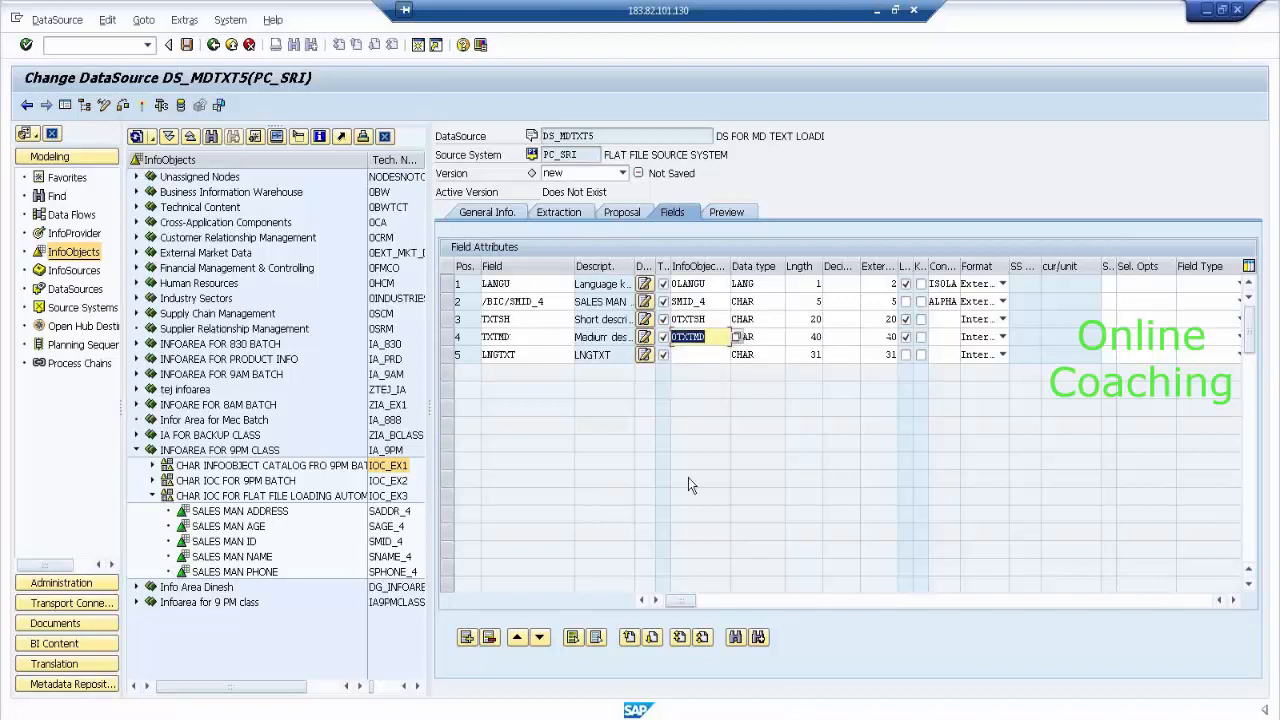
Assign InfoObject 0TXTLG to the LNGTXT field.
left_click(678, 362)
type("0")
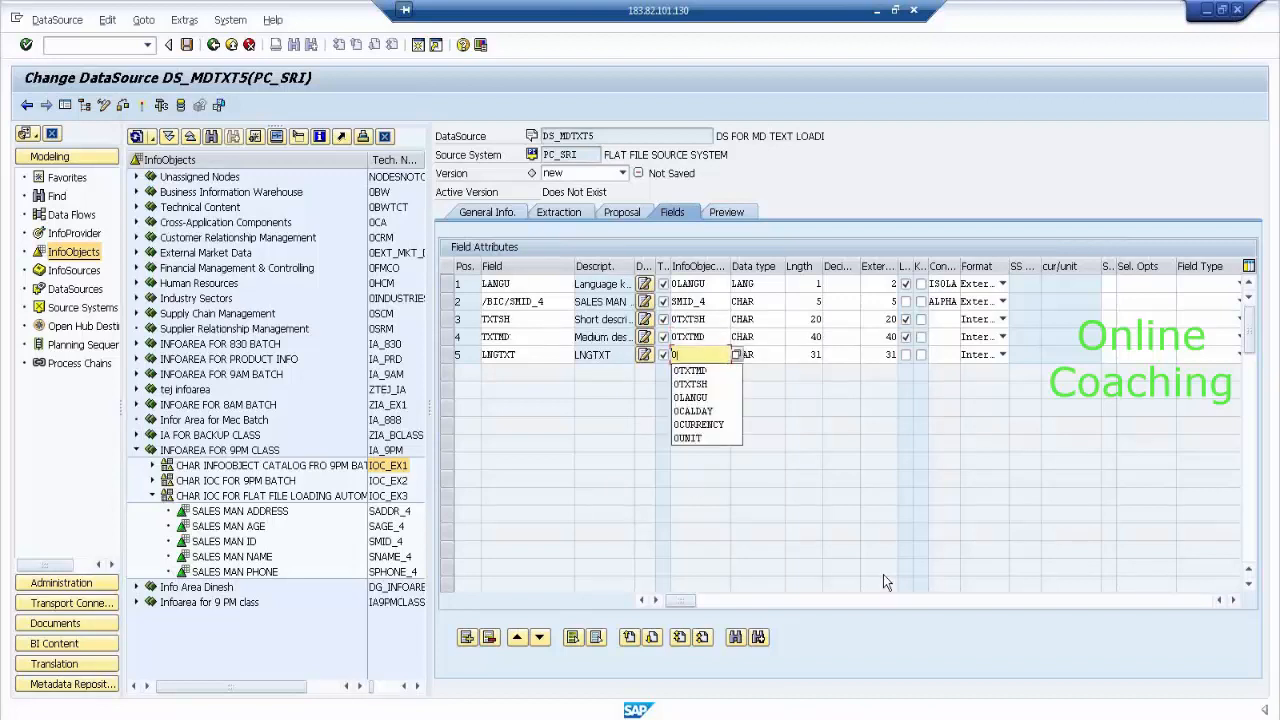
type("TXTLG")
key("Return")
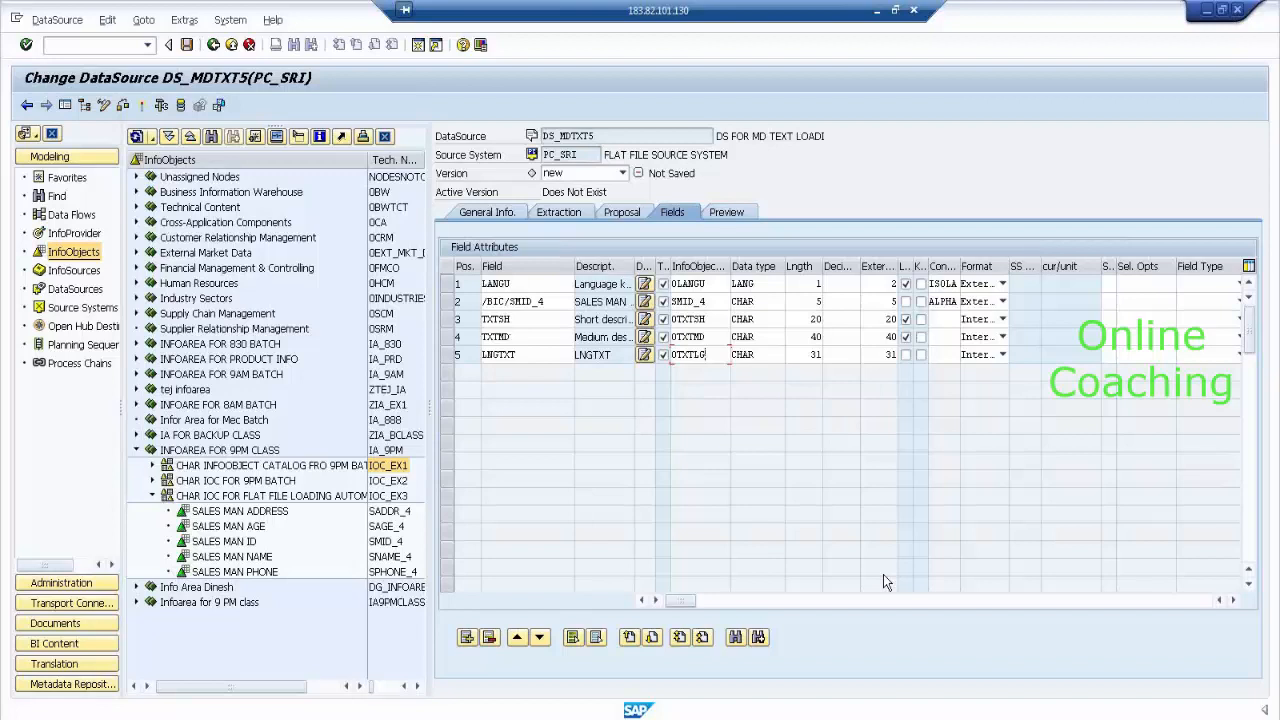
key("Return")
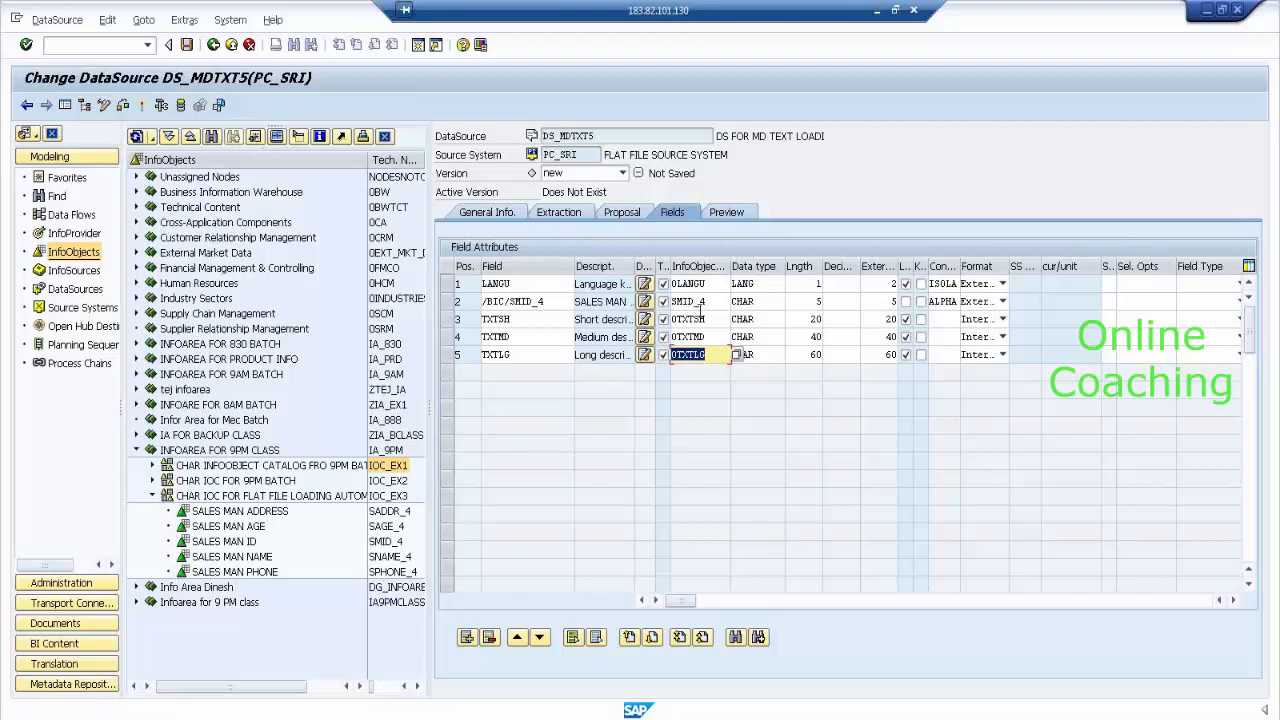
Activate the DataSource and read its preview data with 10000 records, then leave the DataSource maintenance.
left_click(724, 211)
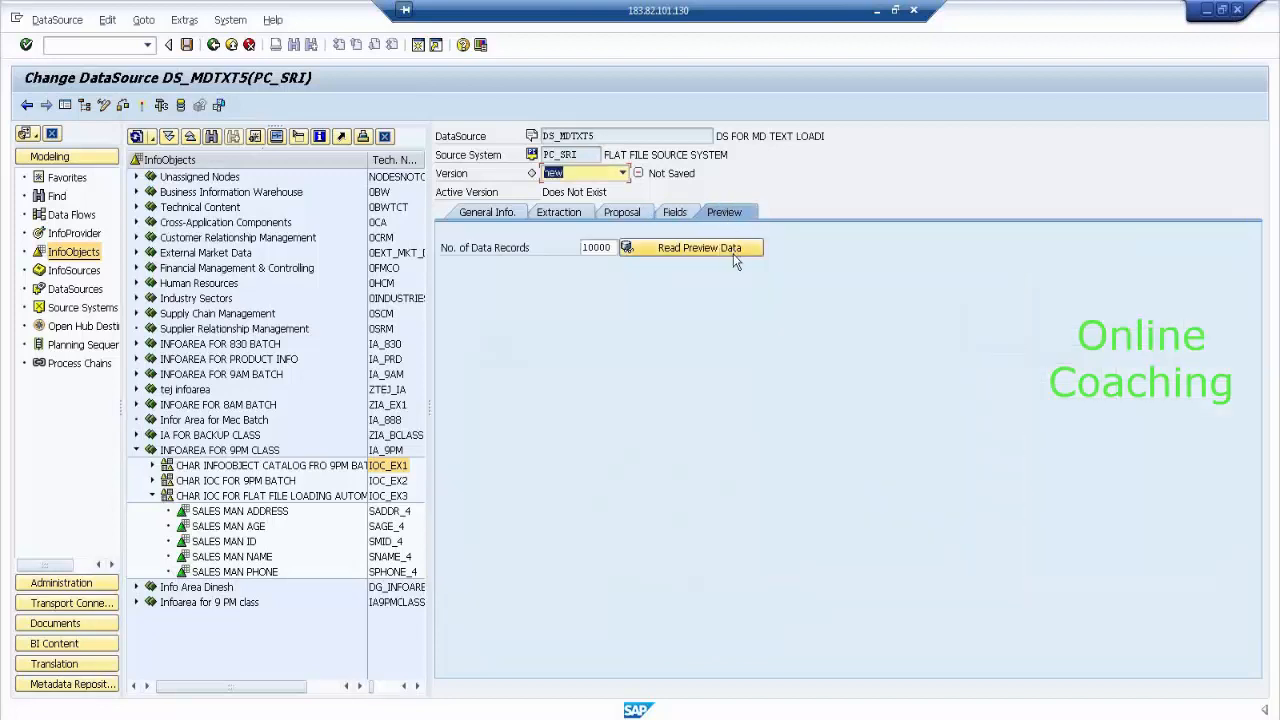
left_click(142, 106)
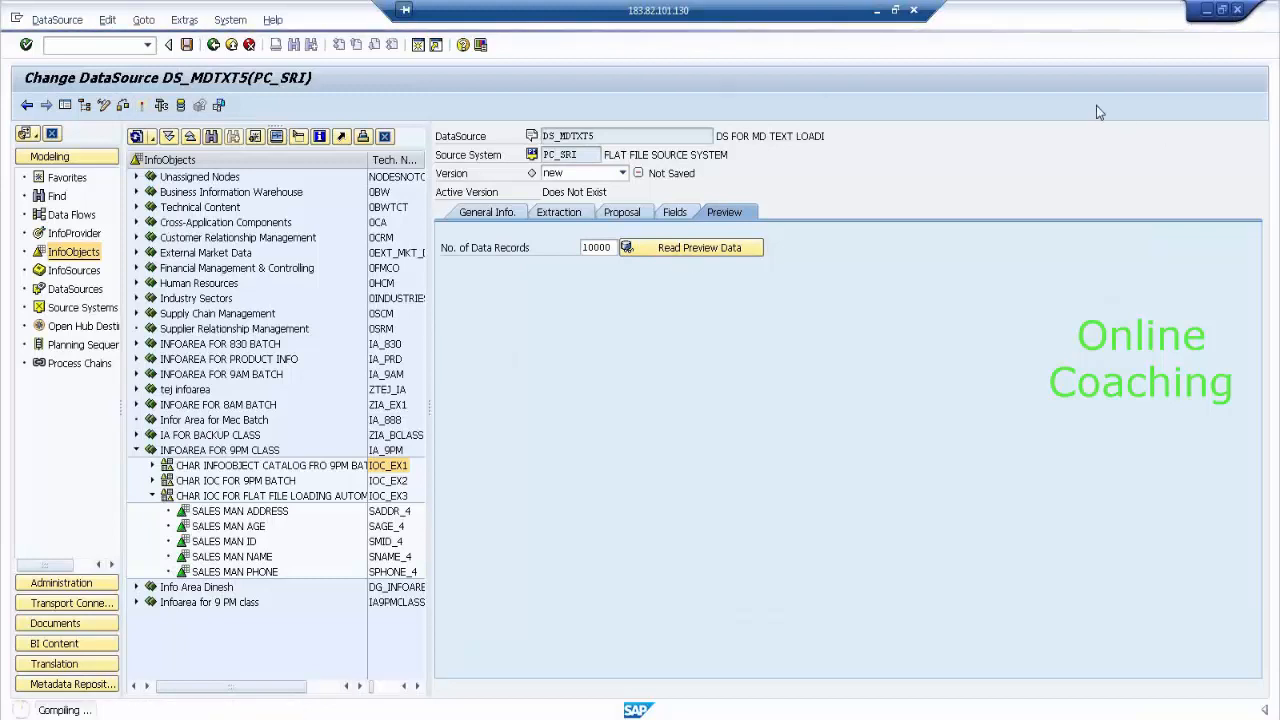
left_click(743, 252)
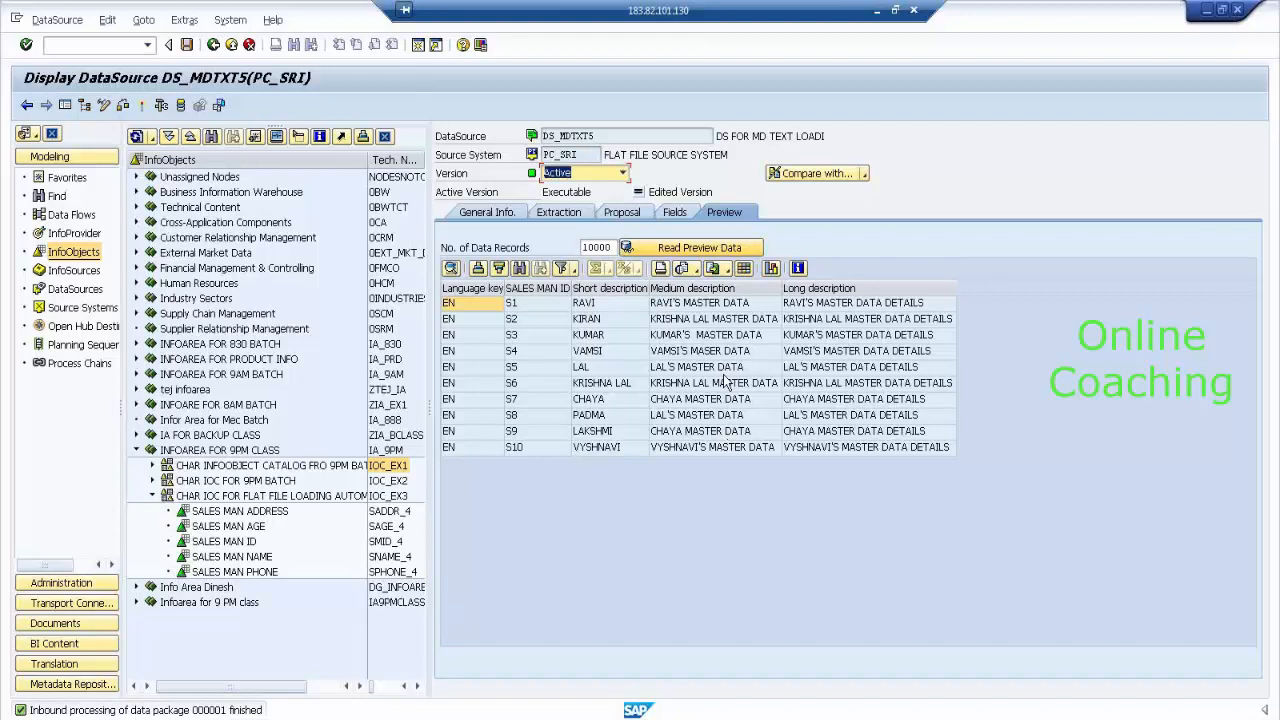
left_click(213, 44)
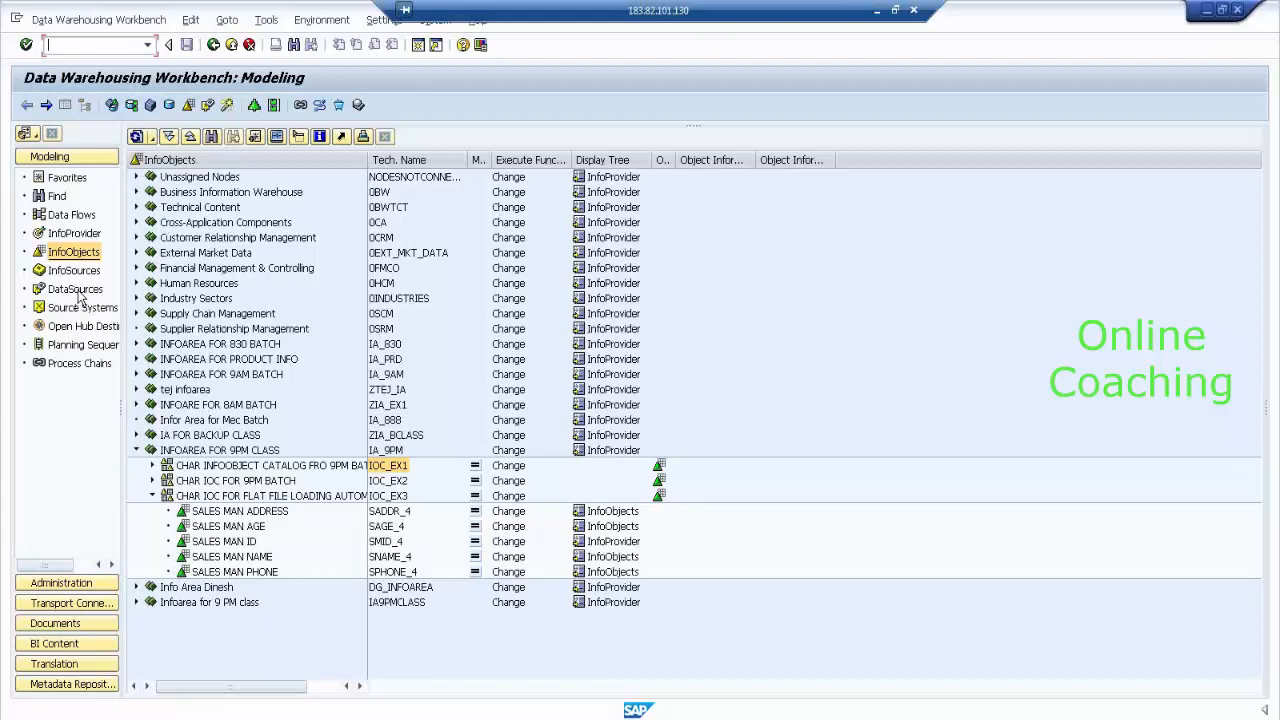
Start a transformation for SALES MAN ID (Texts) under INFOAREA FOR 9PM CLASS, with DataSource as the source object type.
left_click(80, 236)
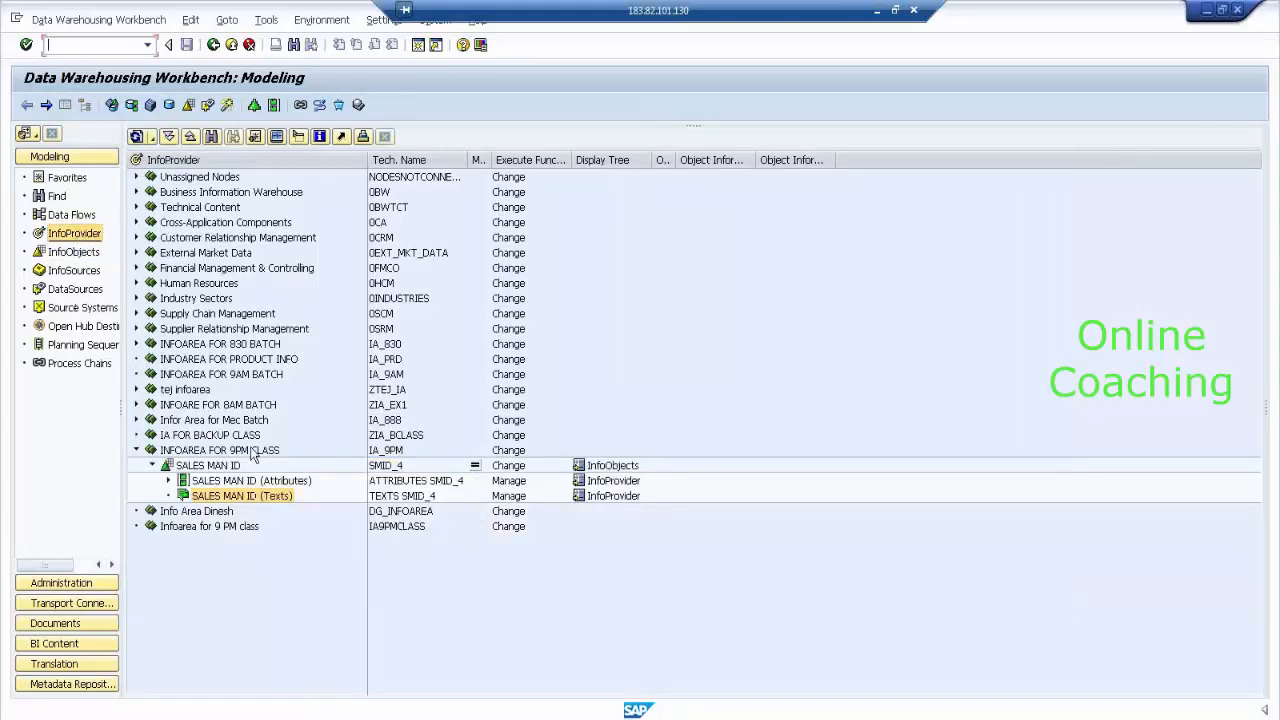
right_click(284, 503)
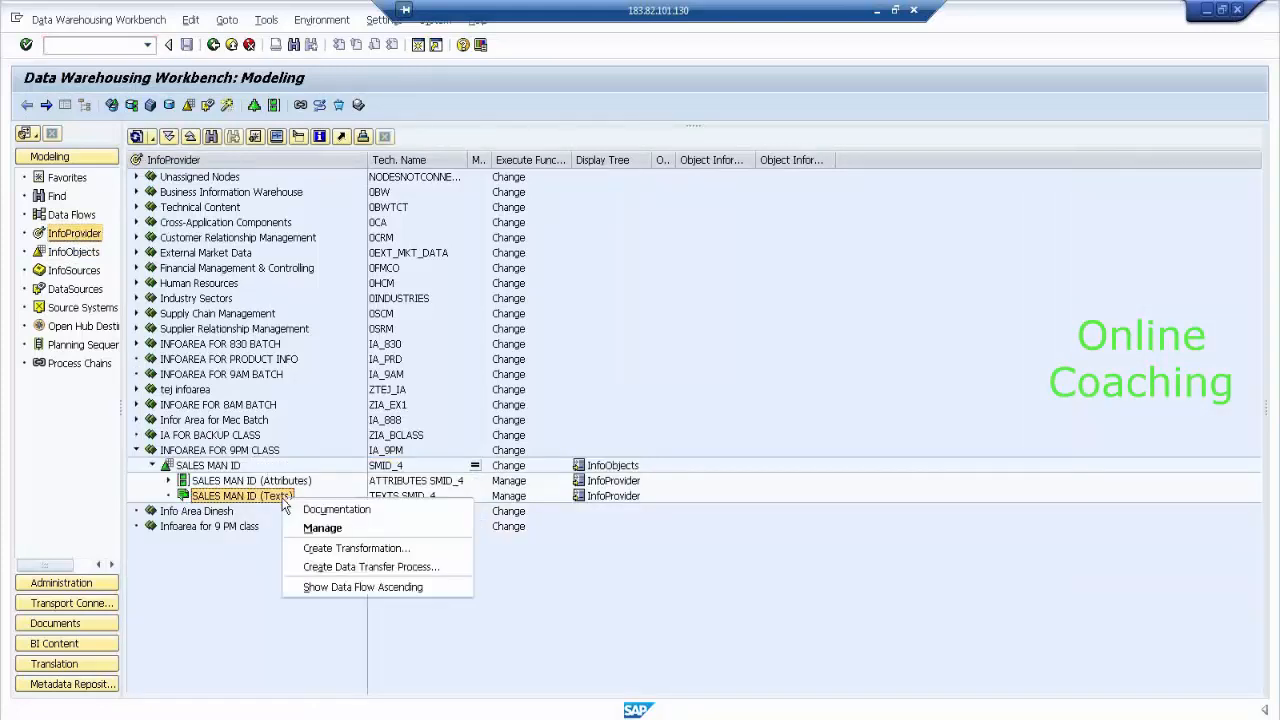
left_click(345, 548)
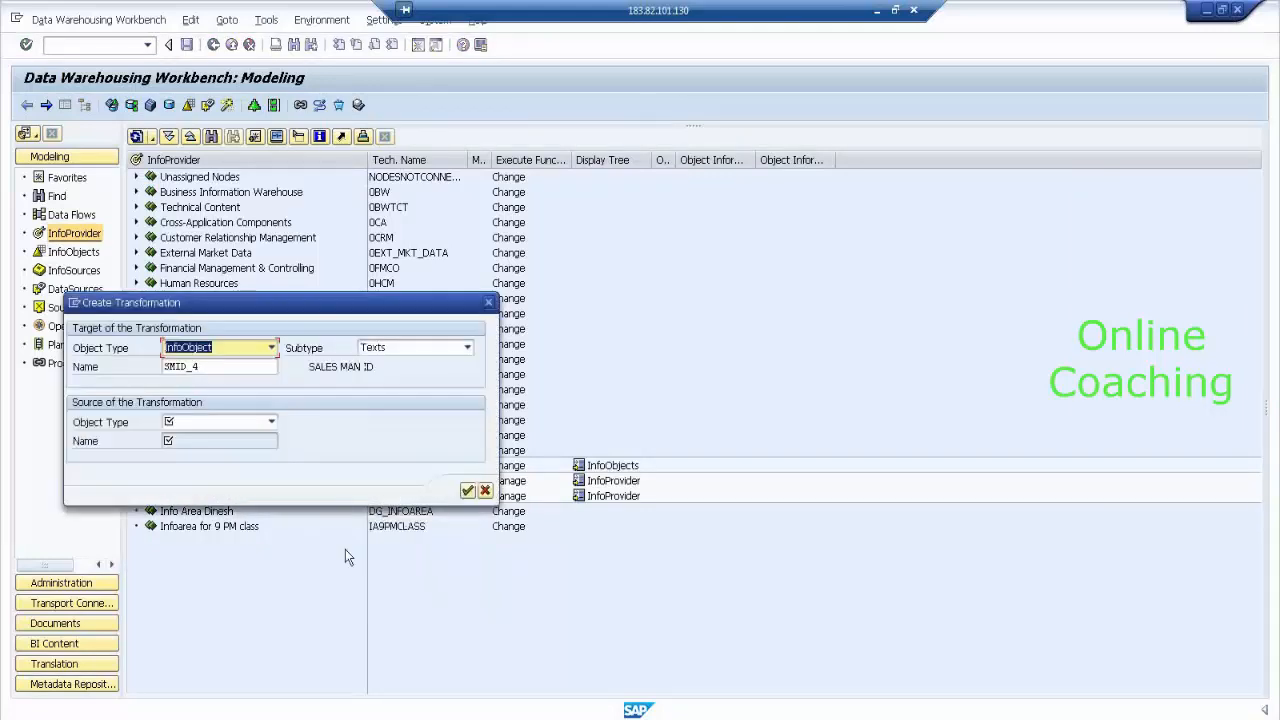
left_click(271, 422)
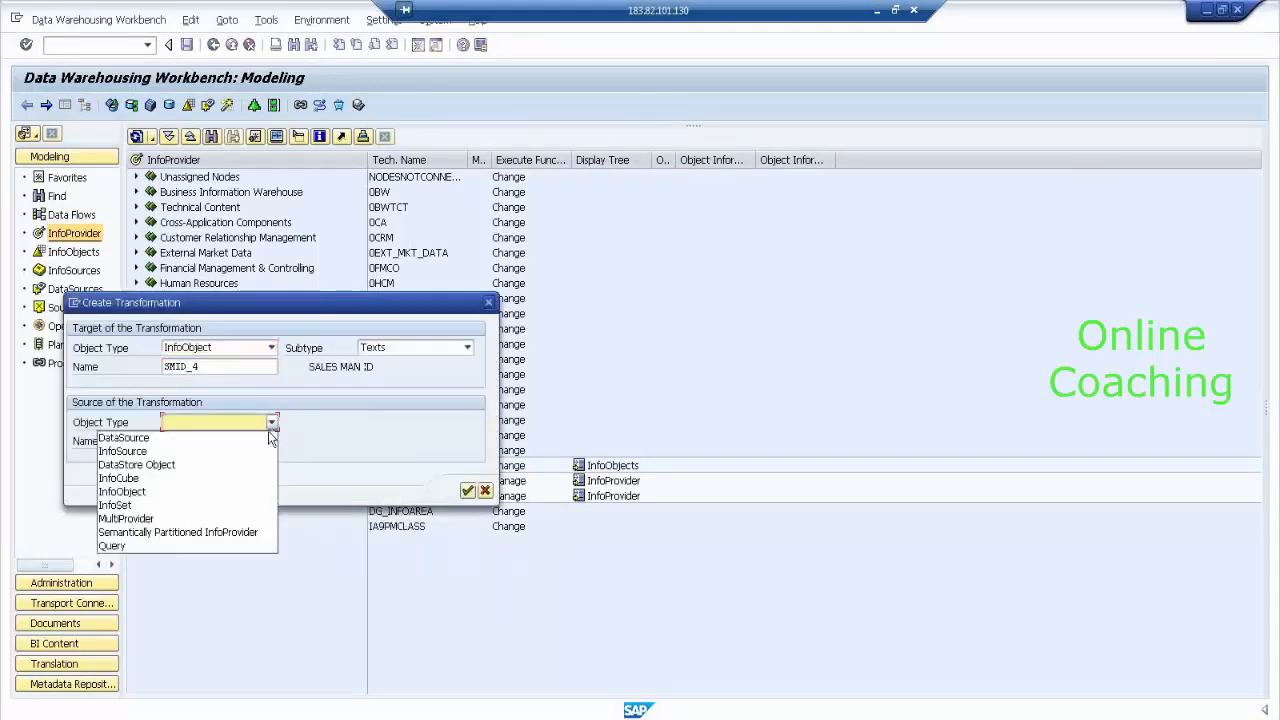
left_click(261, 437)
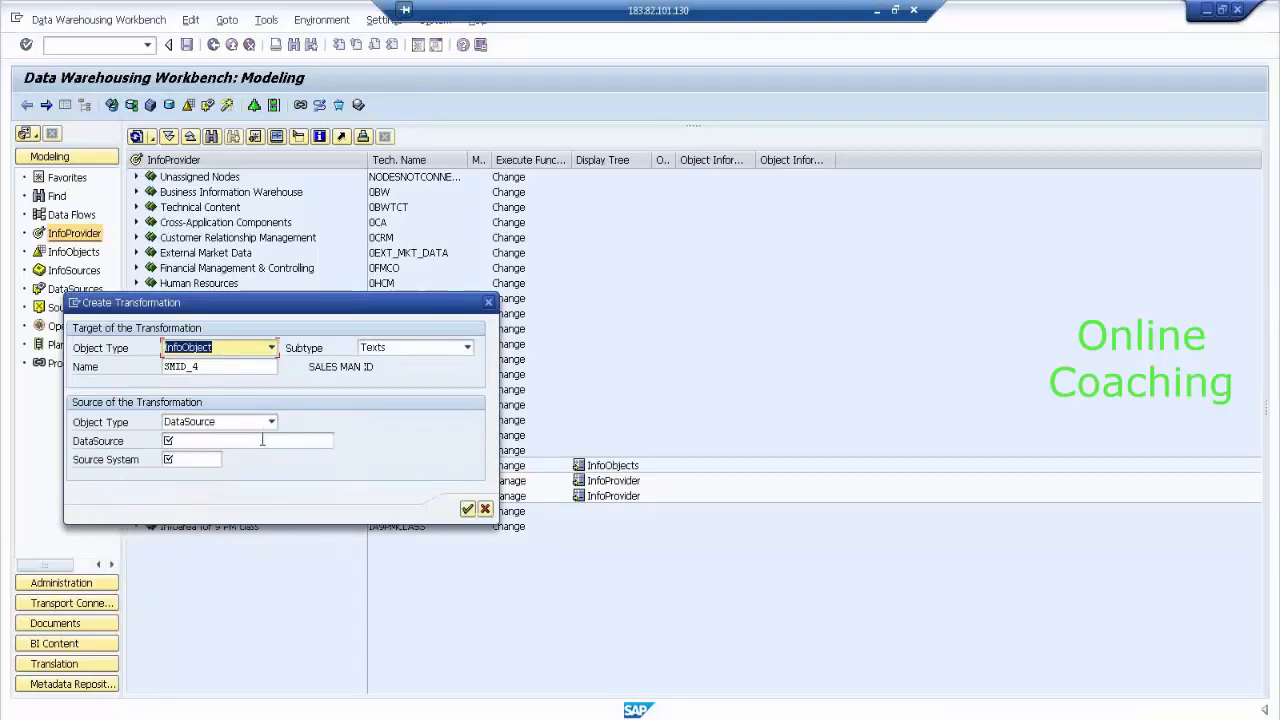
left_click(262, 440)
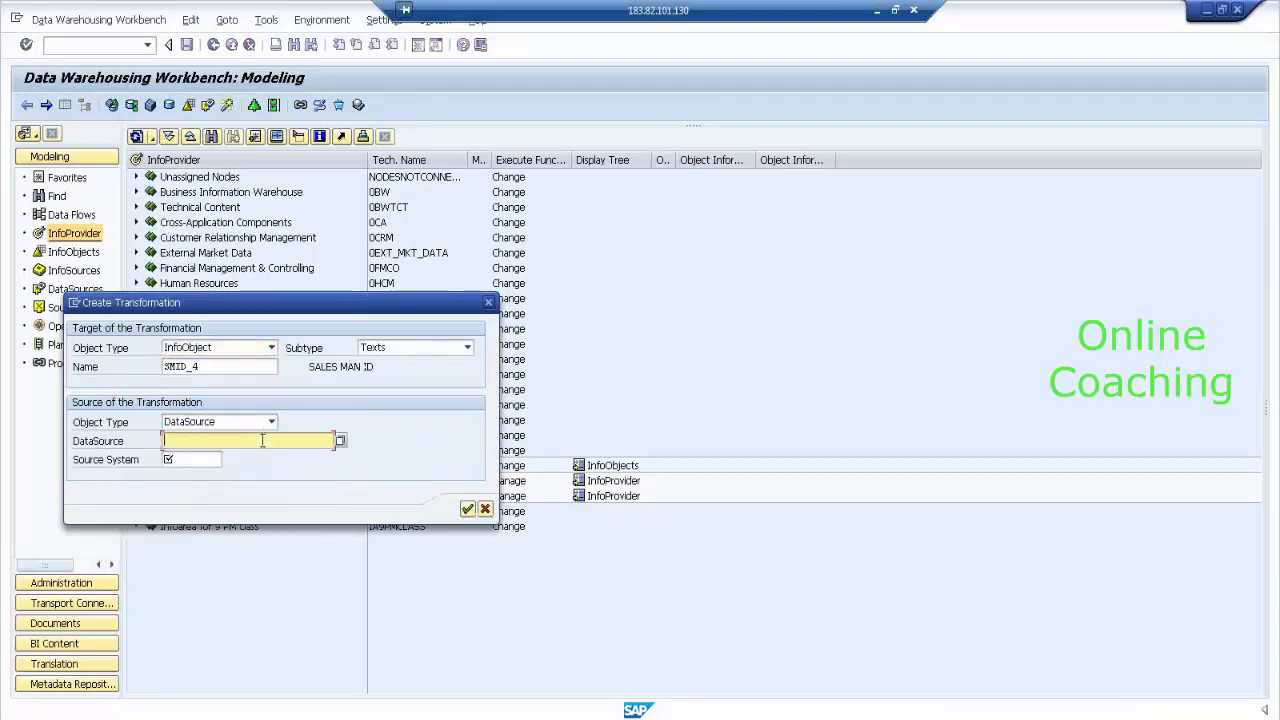
type("DS_")
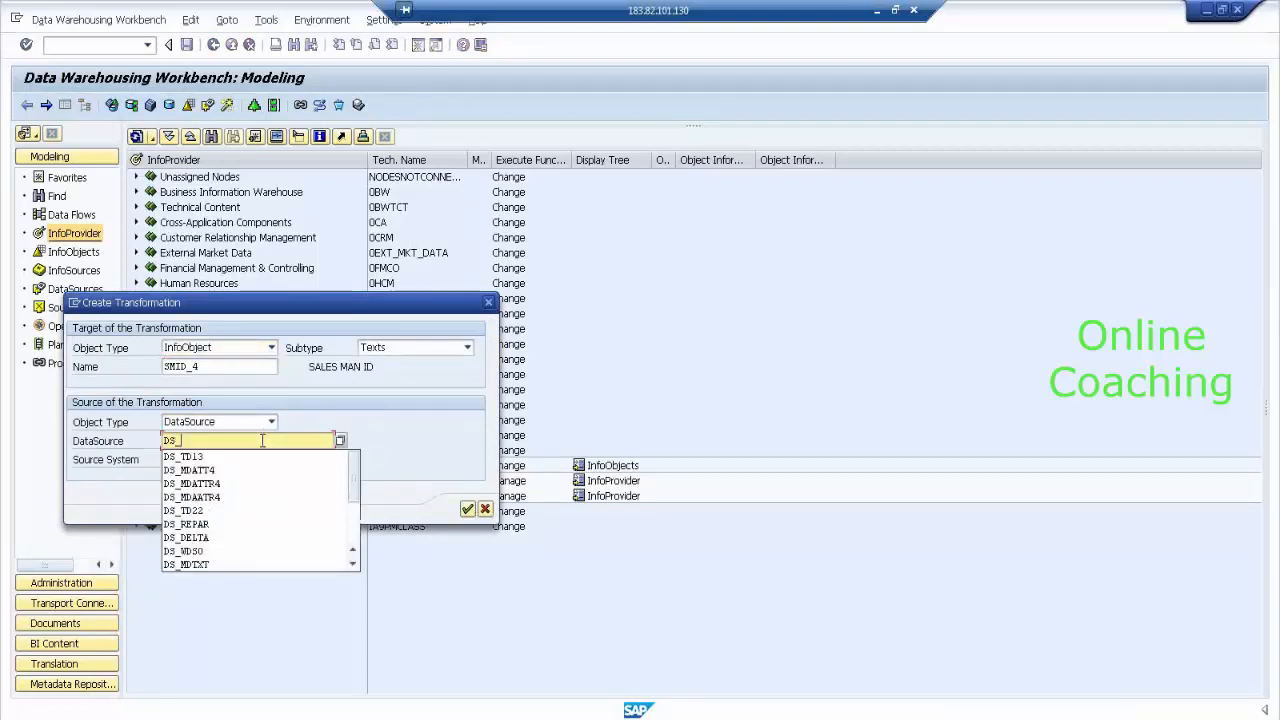
type("MDTXT")
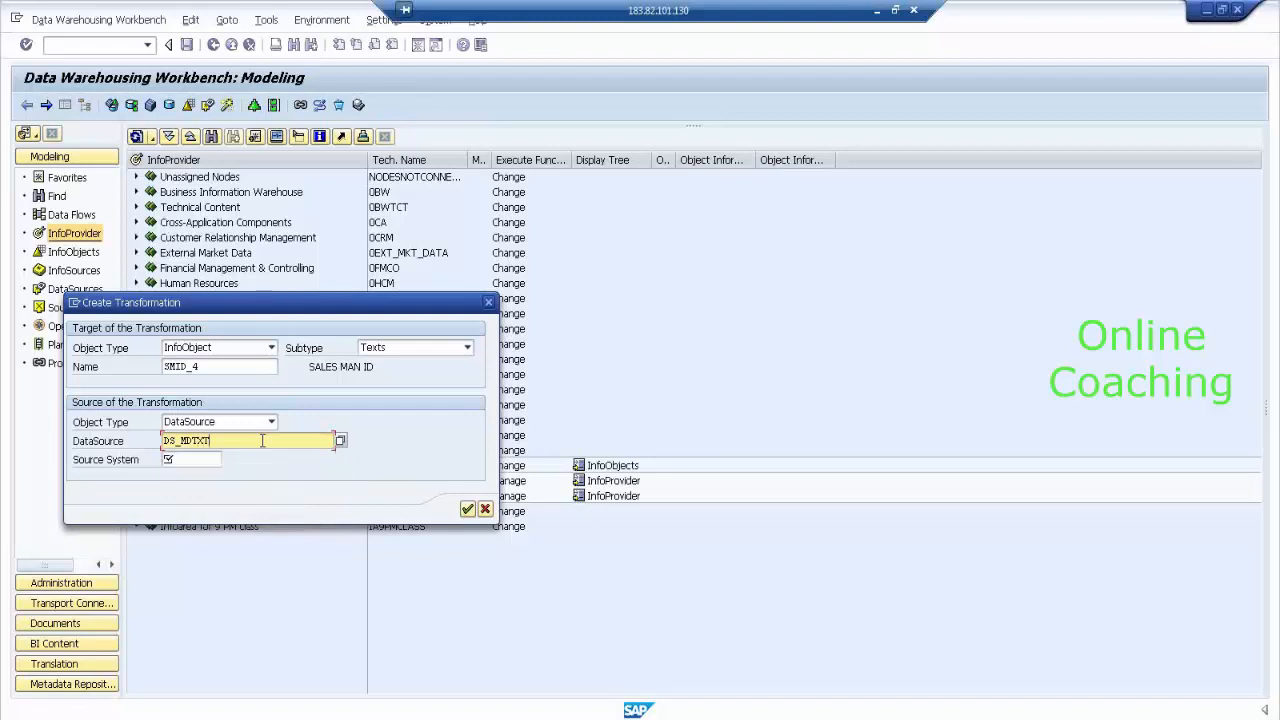
type("4")
key("Tab")
type("PC")
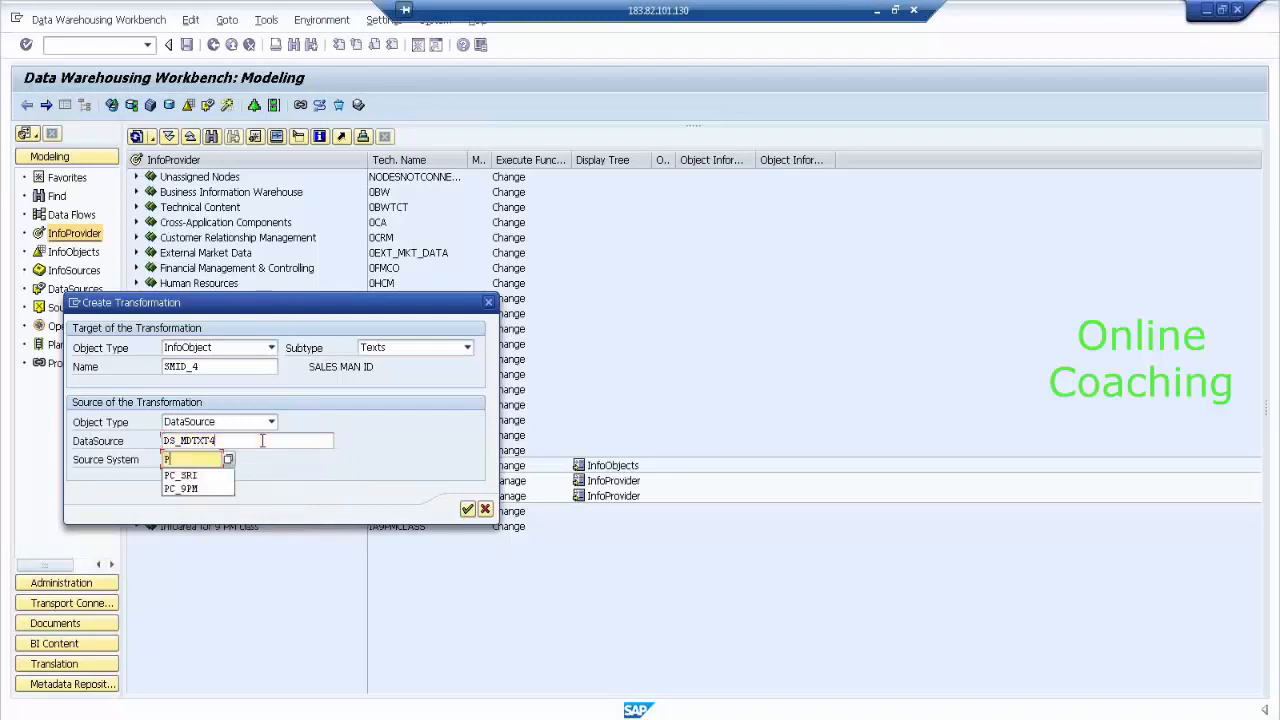
left_click(224, 474)
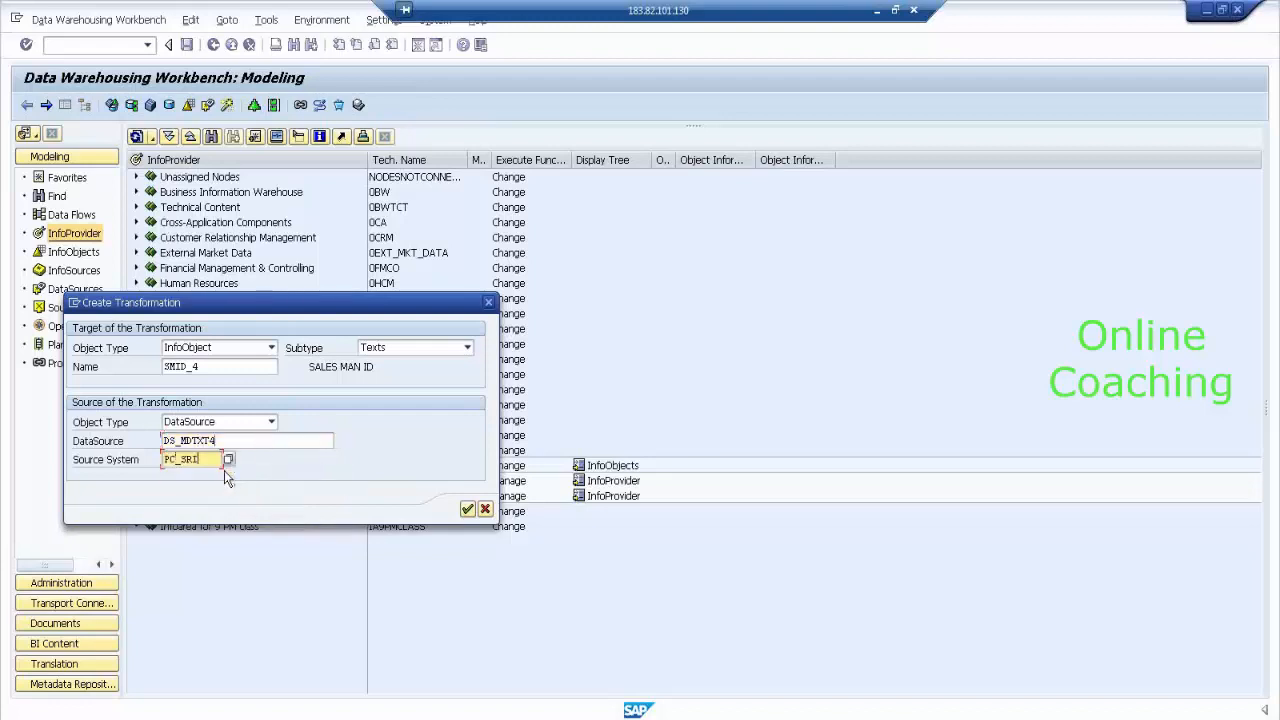
left_click(467, 510)
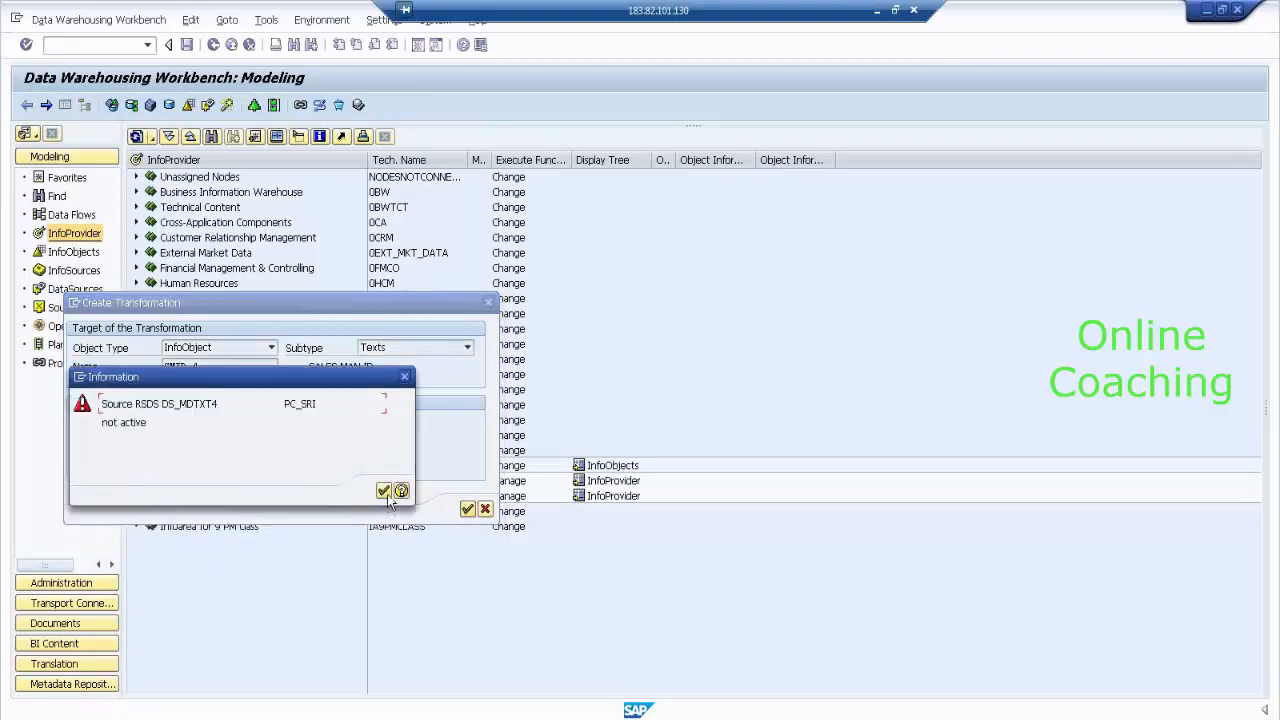
left_click(384, 492)
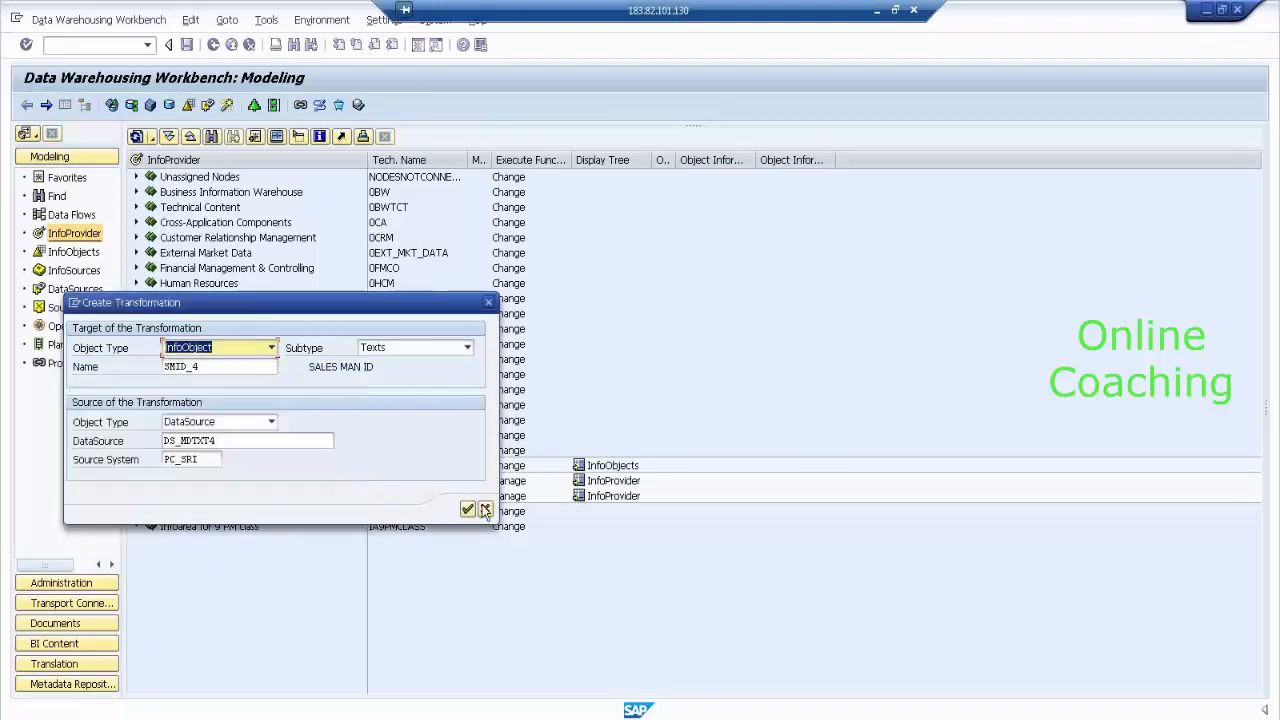
left_click(485, 510)
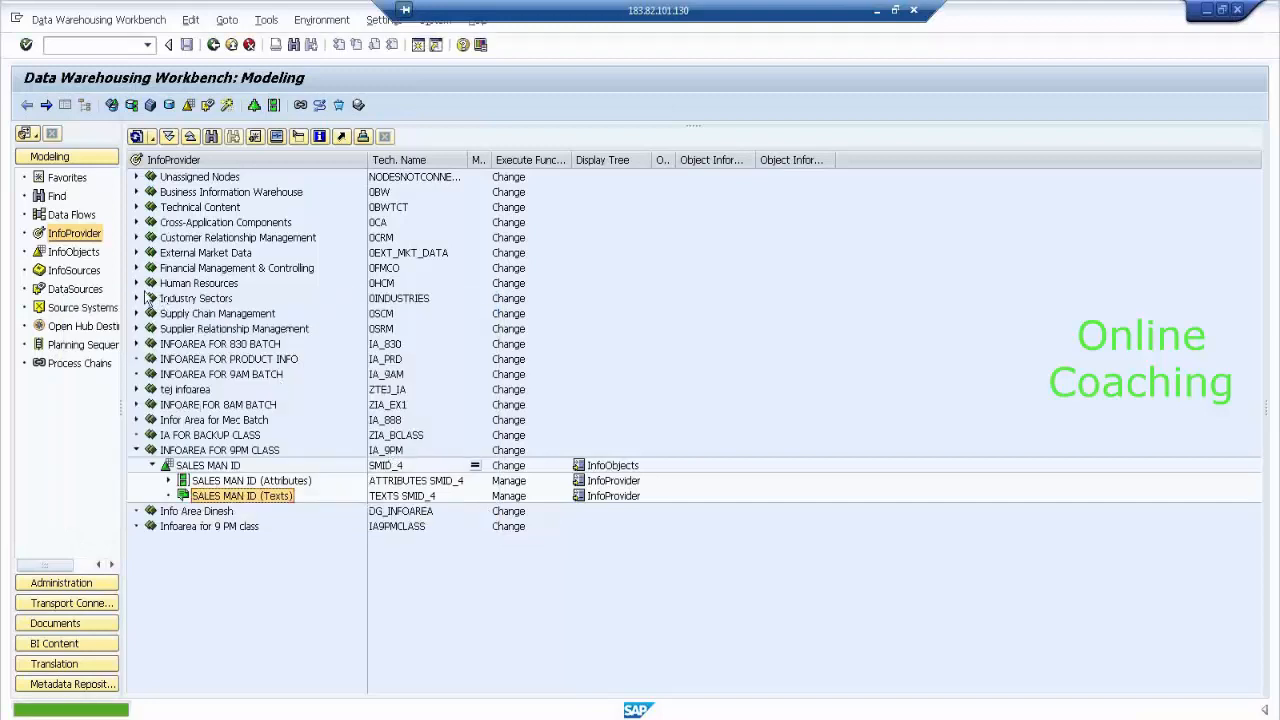
Check the technical name of the DataSource under APP COMP FOR 9PM BATCH and return to the InfoProvider tree.
left_click(93, 289)
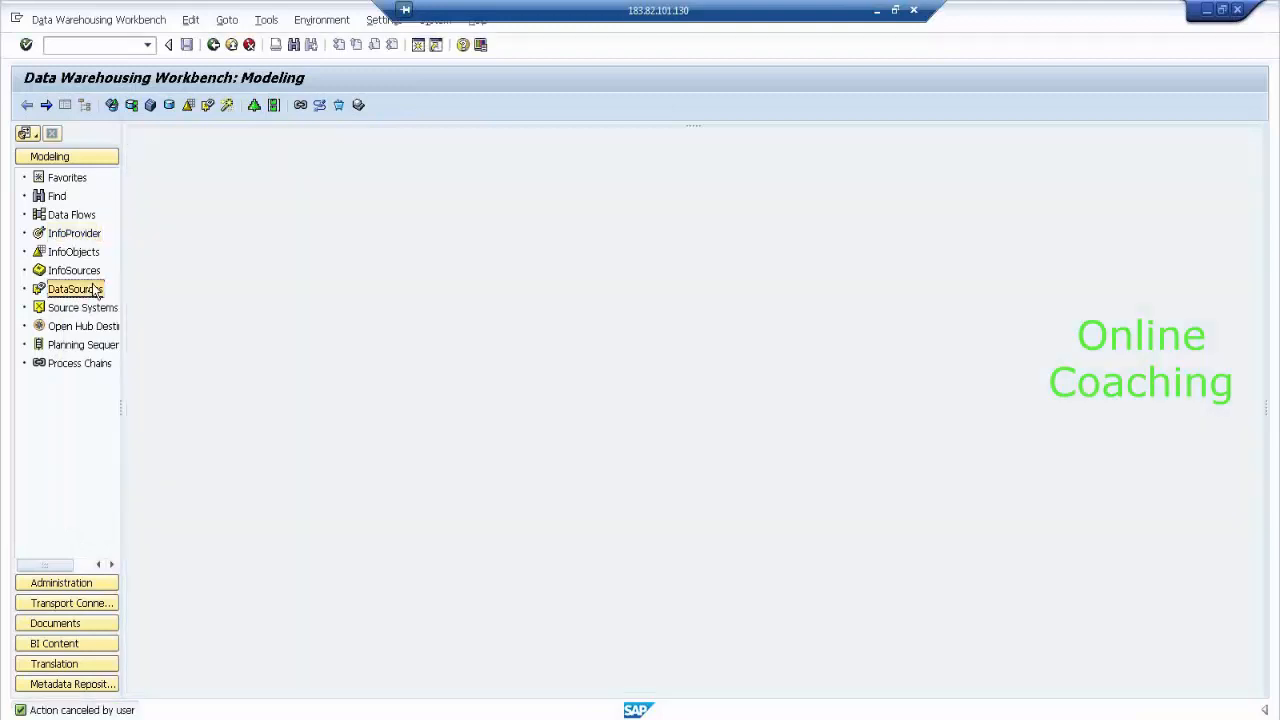
left_click(405, 378)
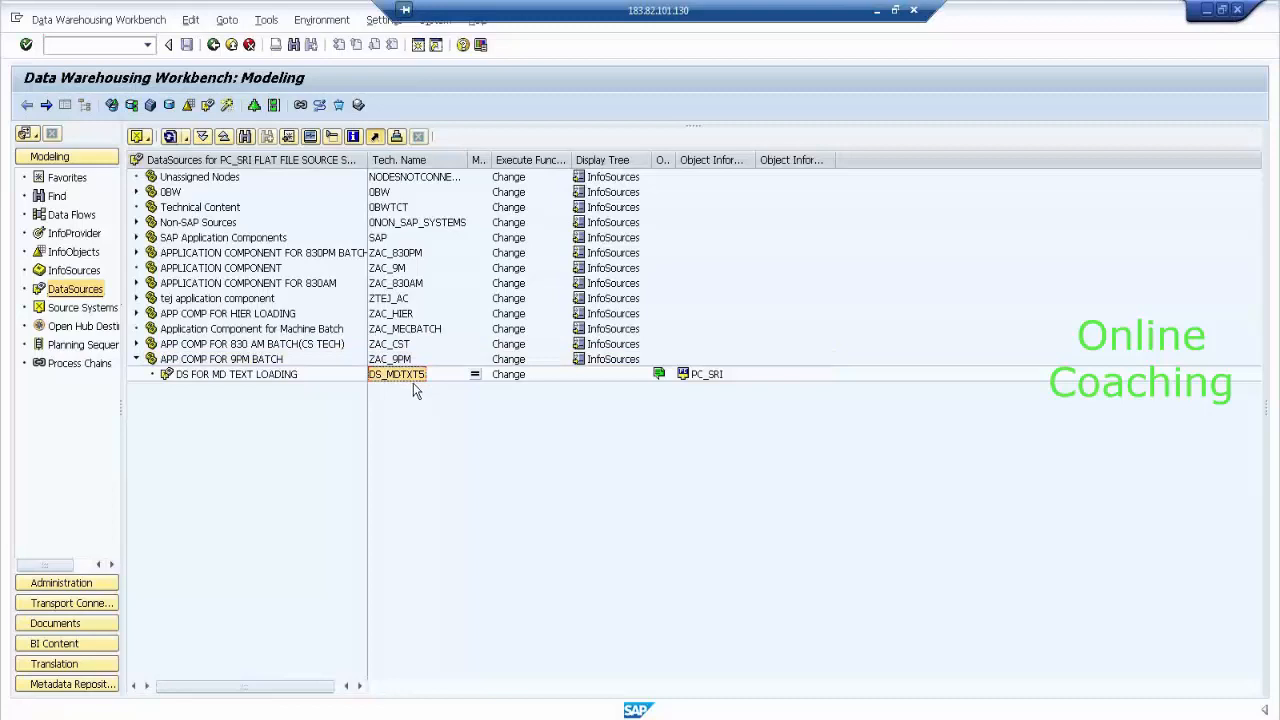
left_click(96, 238)
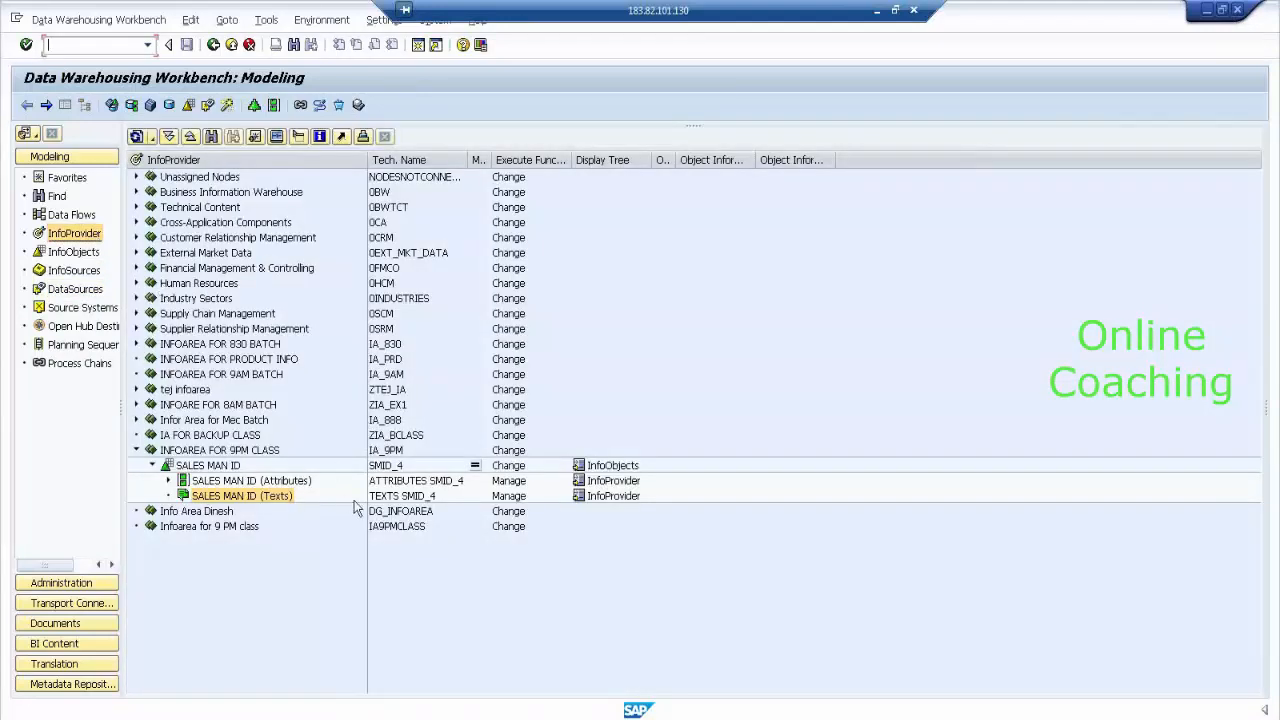
Create a transformation for SALES MAN ID (Texts) with DataSource DS_MDTXT5 from source system PC_SRI as the source.
right_click(281, 503)
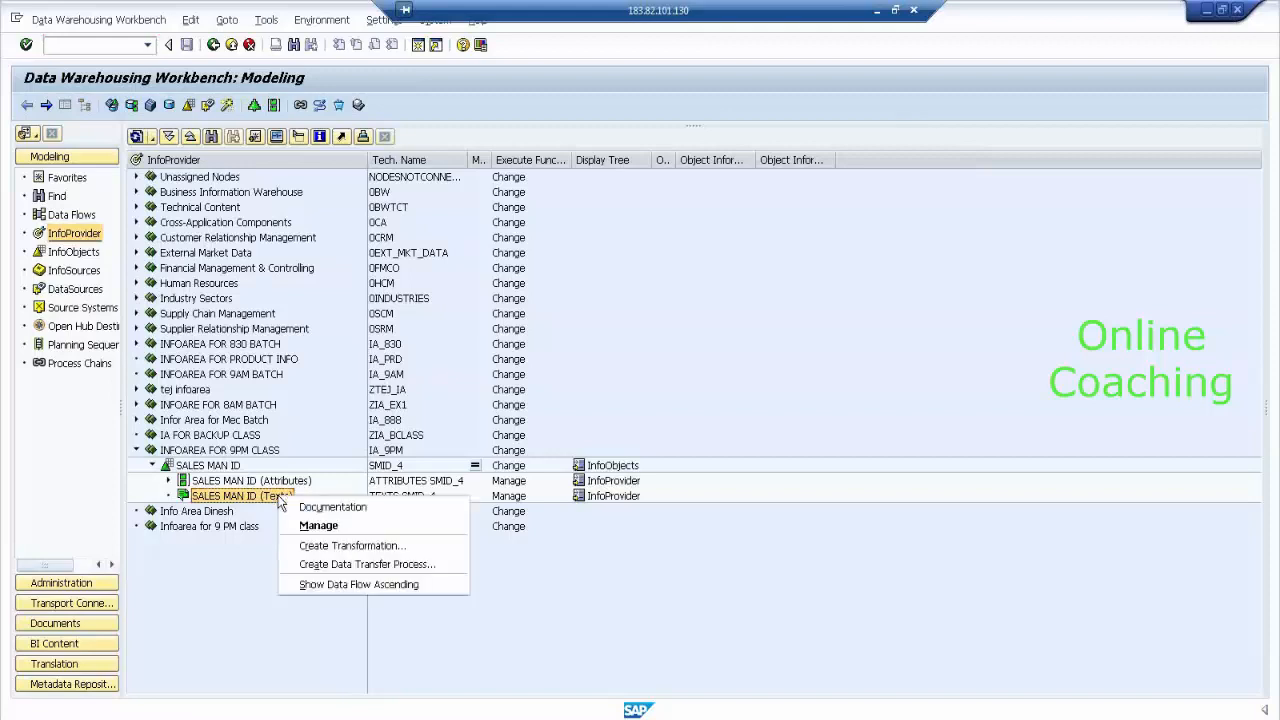
left_click(393, 549)
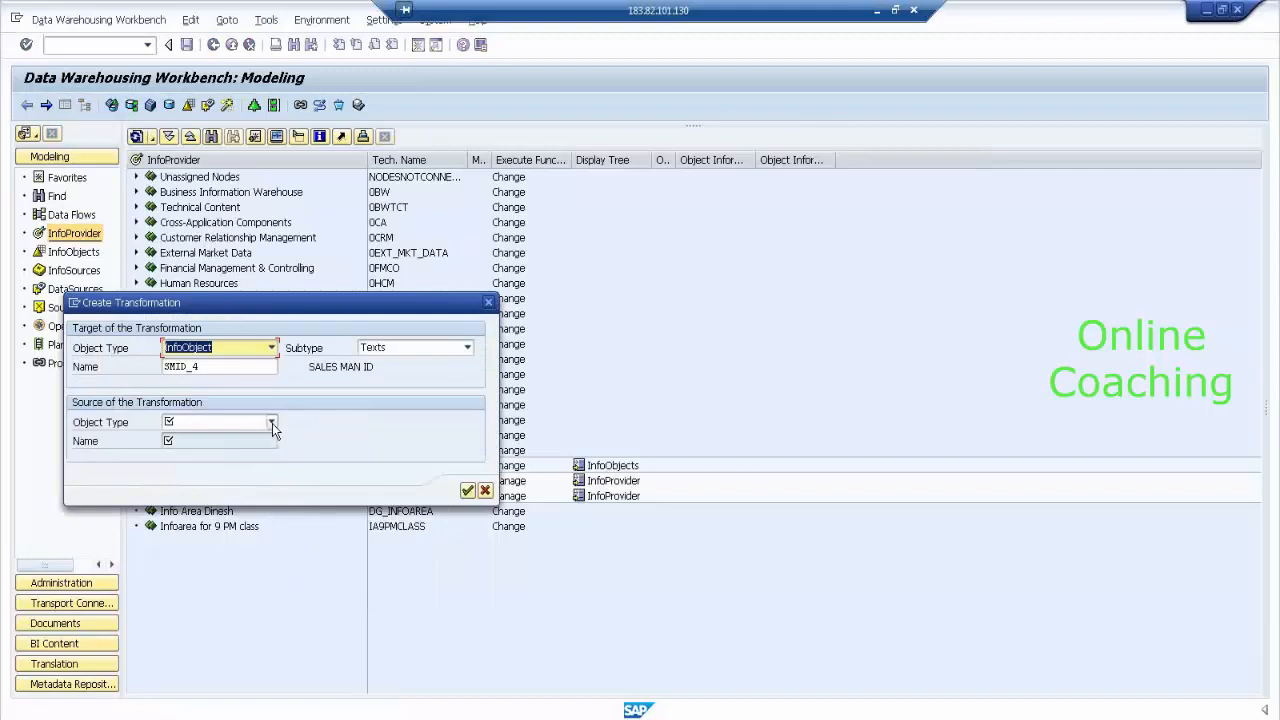
left_click(217, 367)
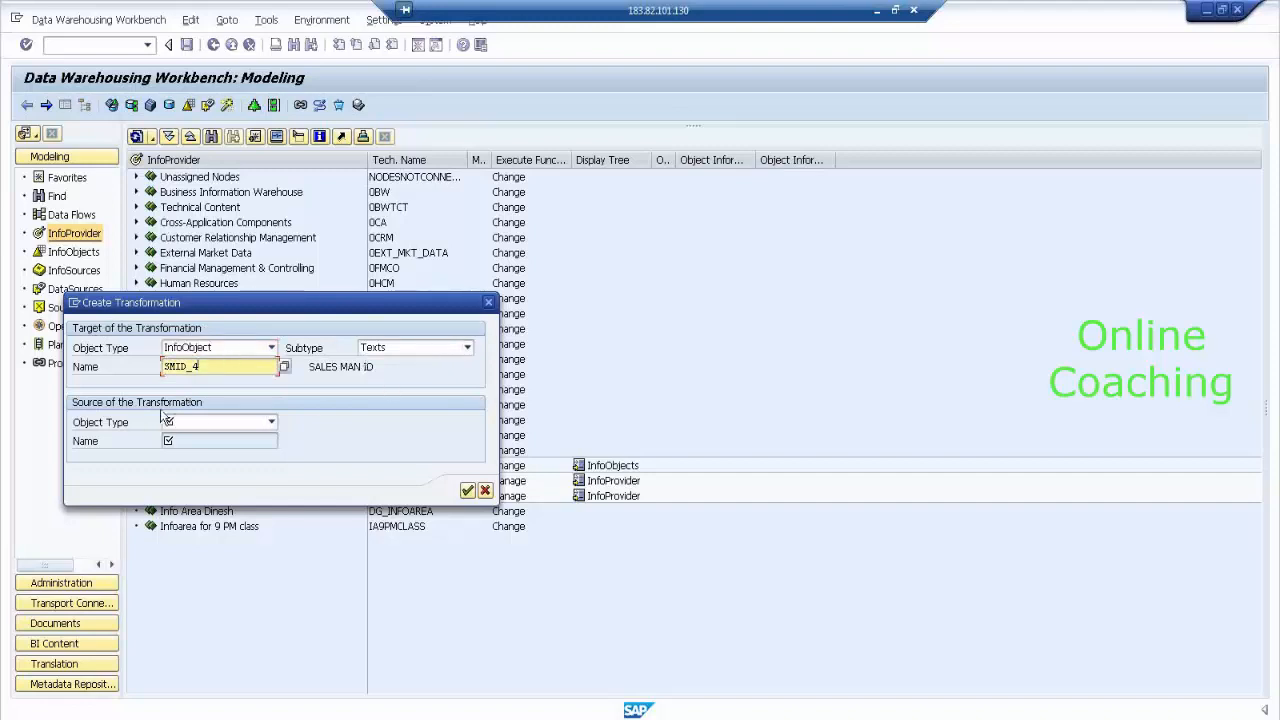
left_click(208, 433)
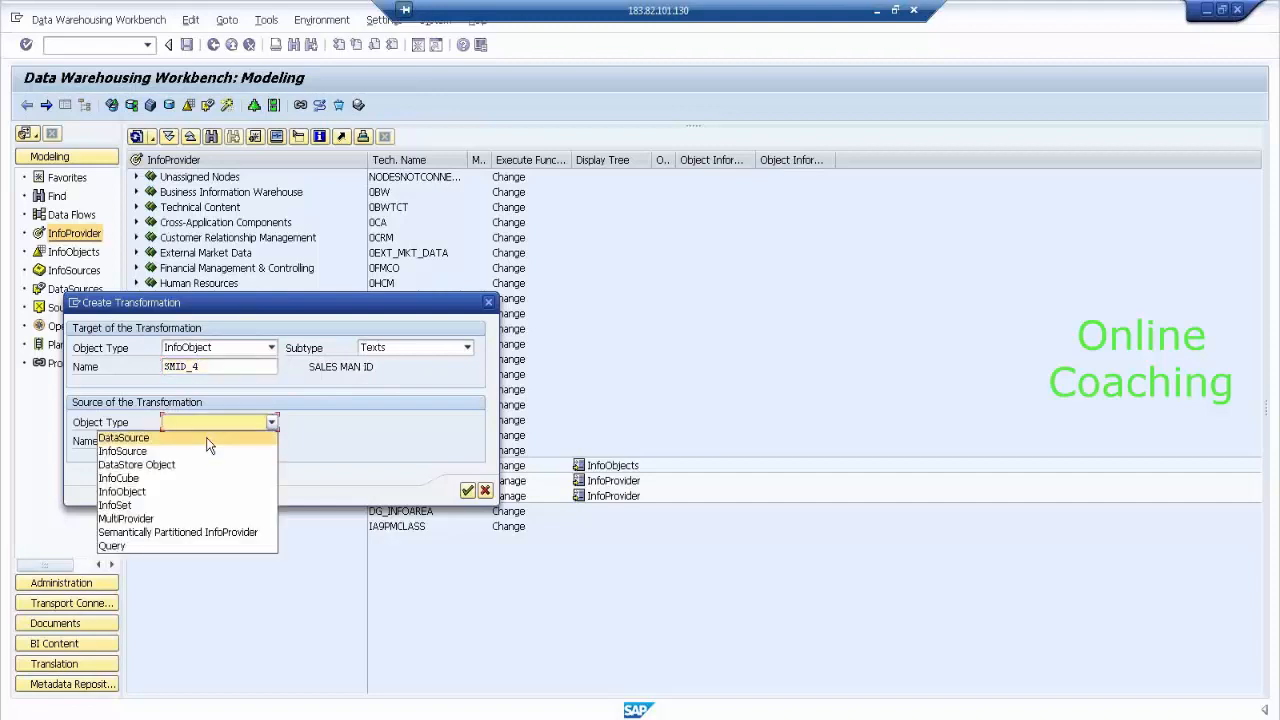
left_click(209, 441)
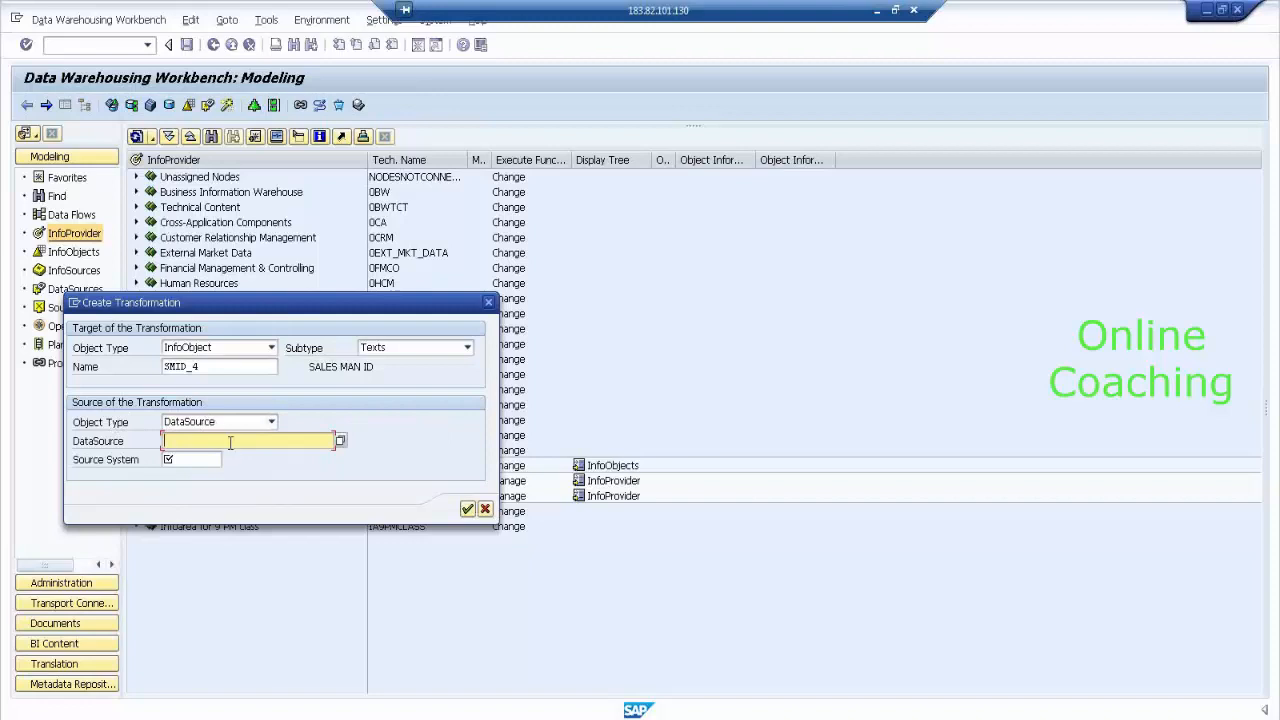
type("DS_MDTXTS")
left_click(213, 461)
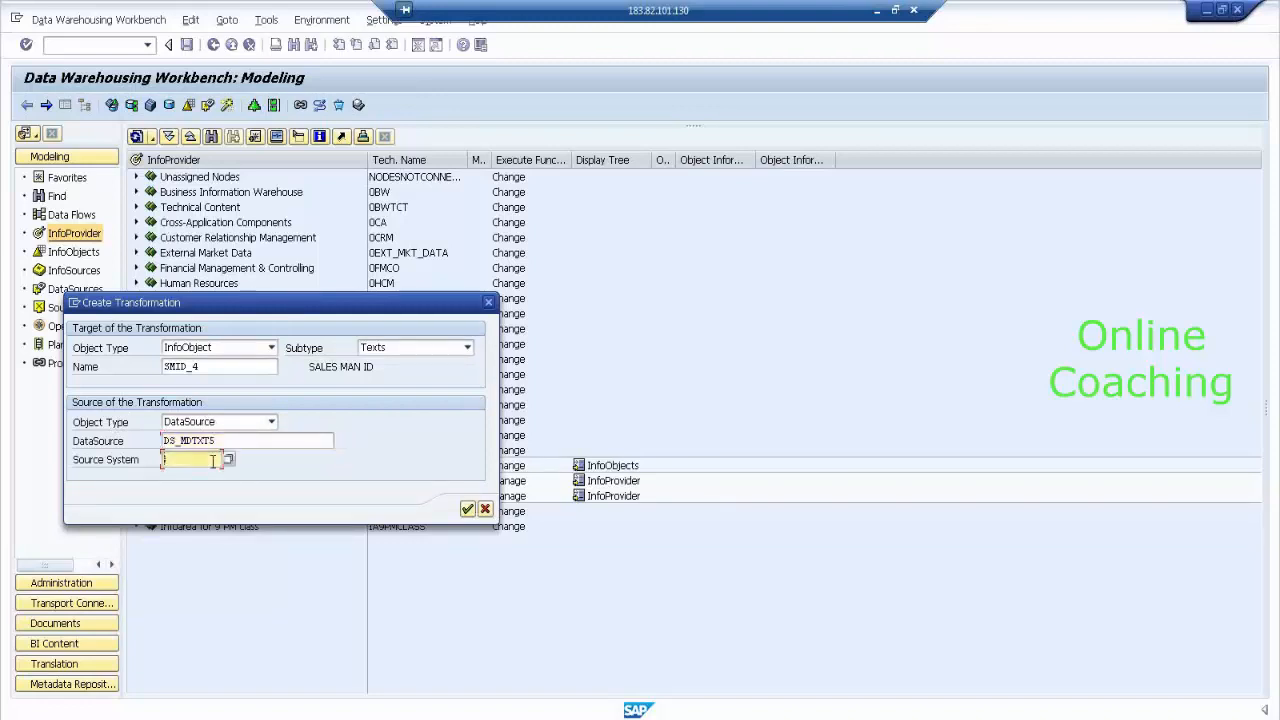
type("PC")
left_click(185, 475)
left_click(467, 510)
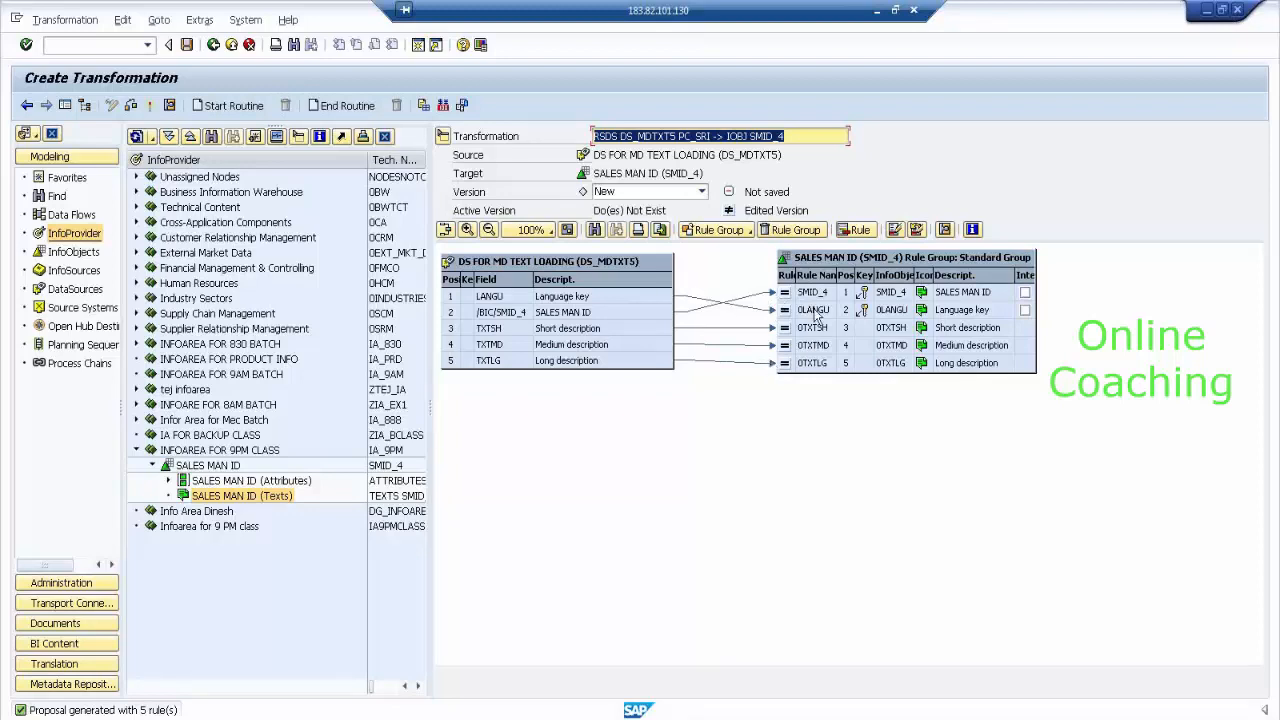
Delete the rule to target SMID_4 and map source field /BIC/SMID_4 to SMID_4 again.
left_click(764, 299)
right_click(764, 299)
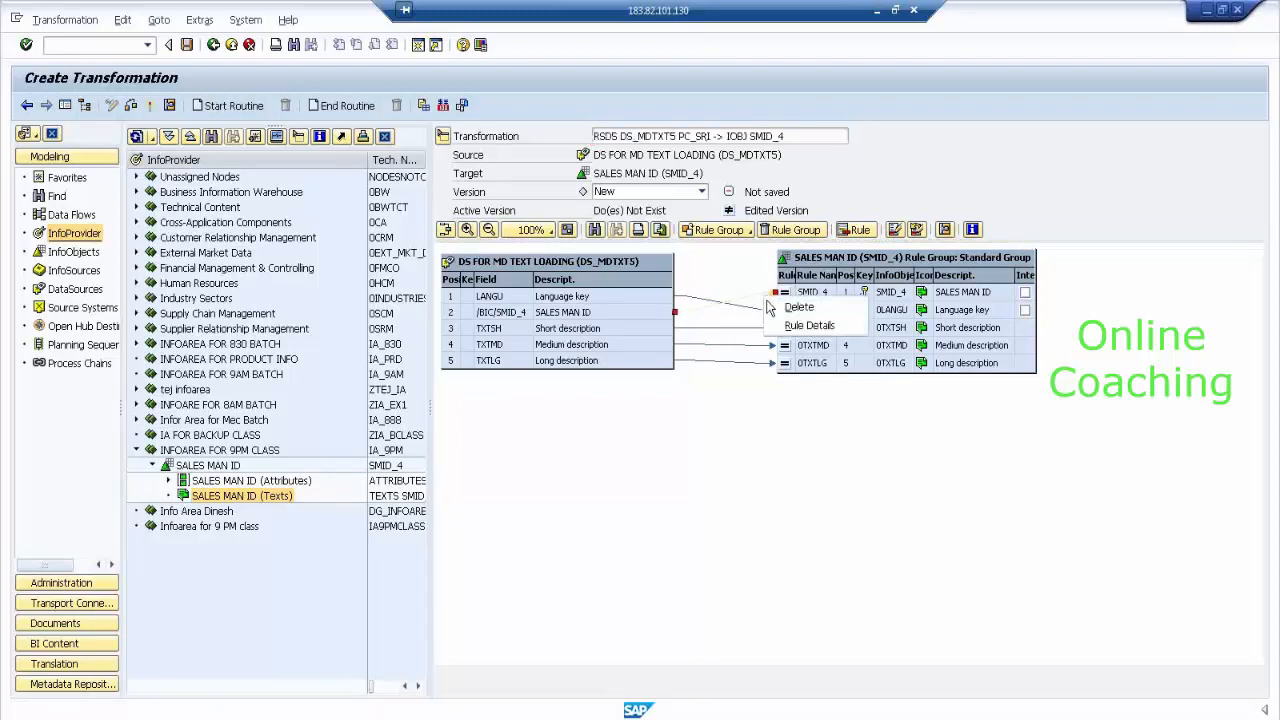
left_click(772, 308)
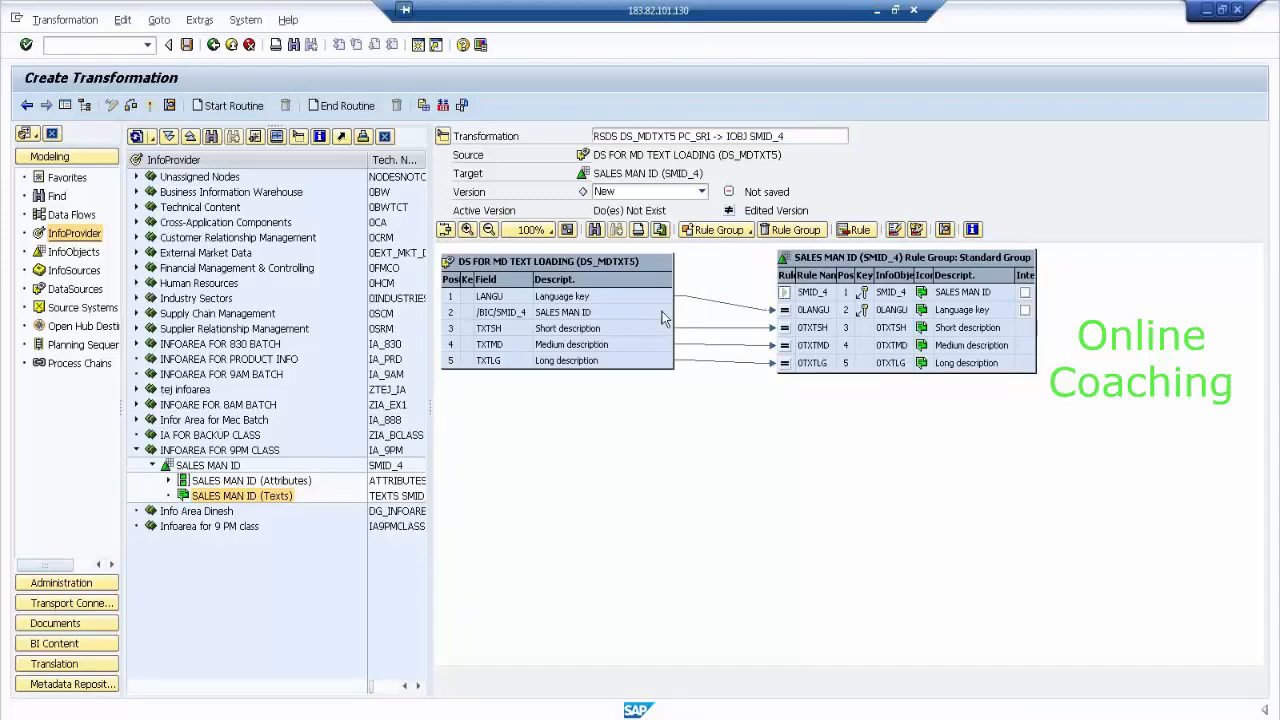
left_click_drag(662, 312, 798, 291)
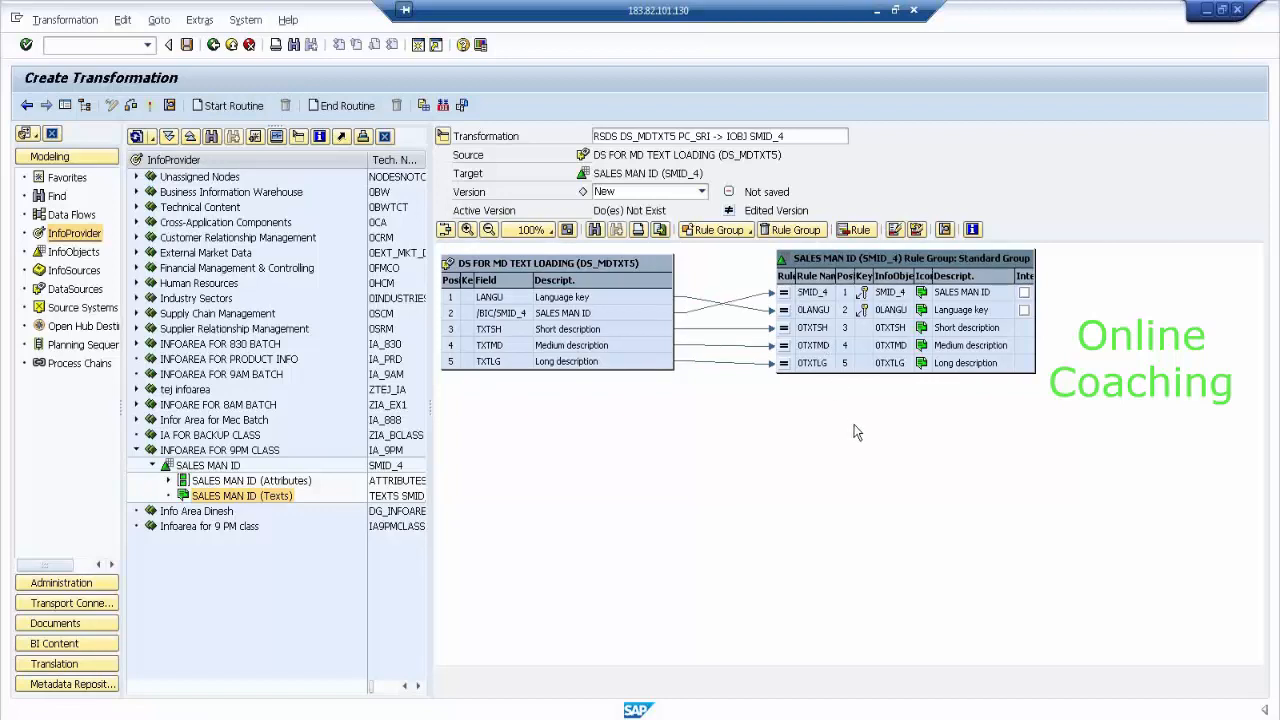
Activate the transformation from DS_MDTXT5 to SMID_4 and leave the transformation maintenance.
left_click(149, 105)
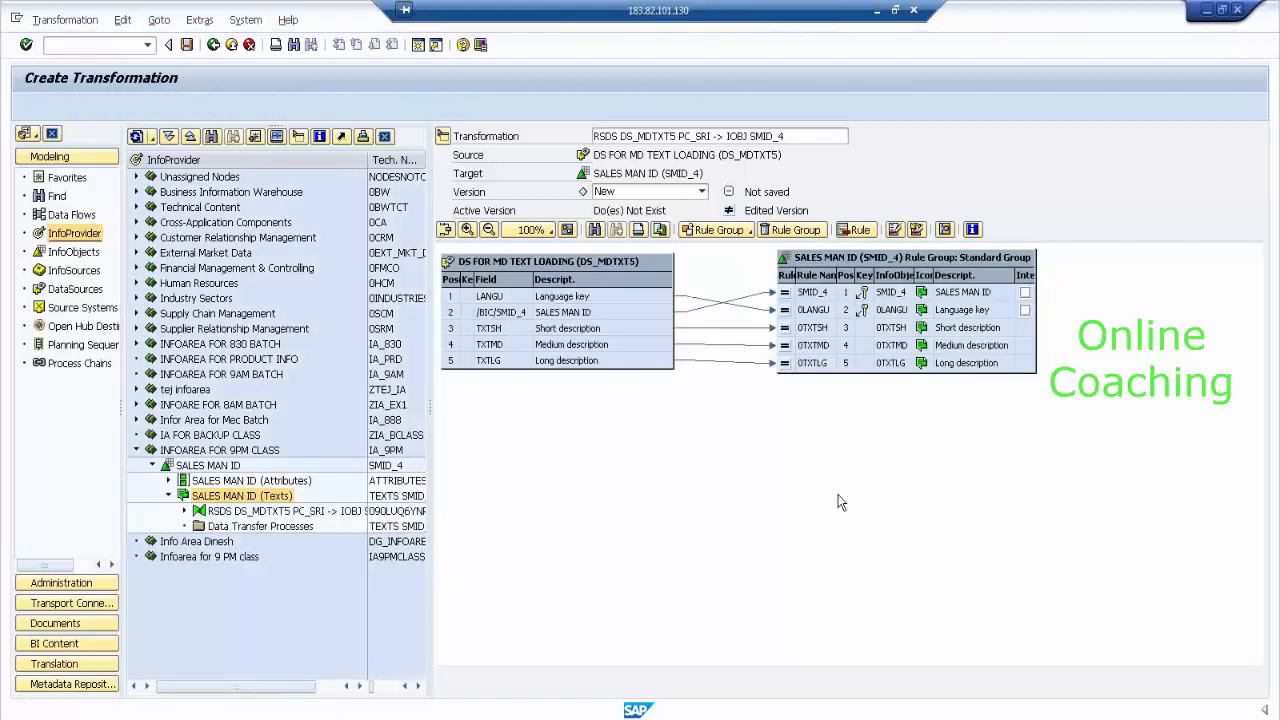
left_click(228, 512)
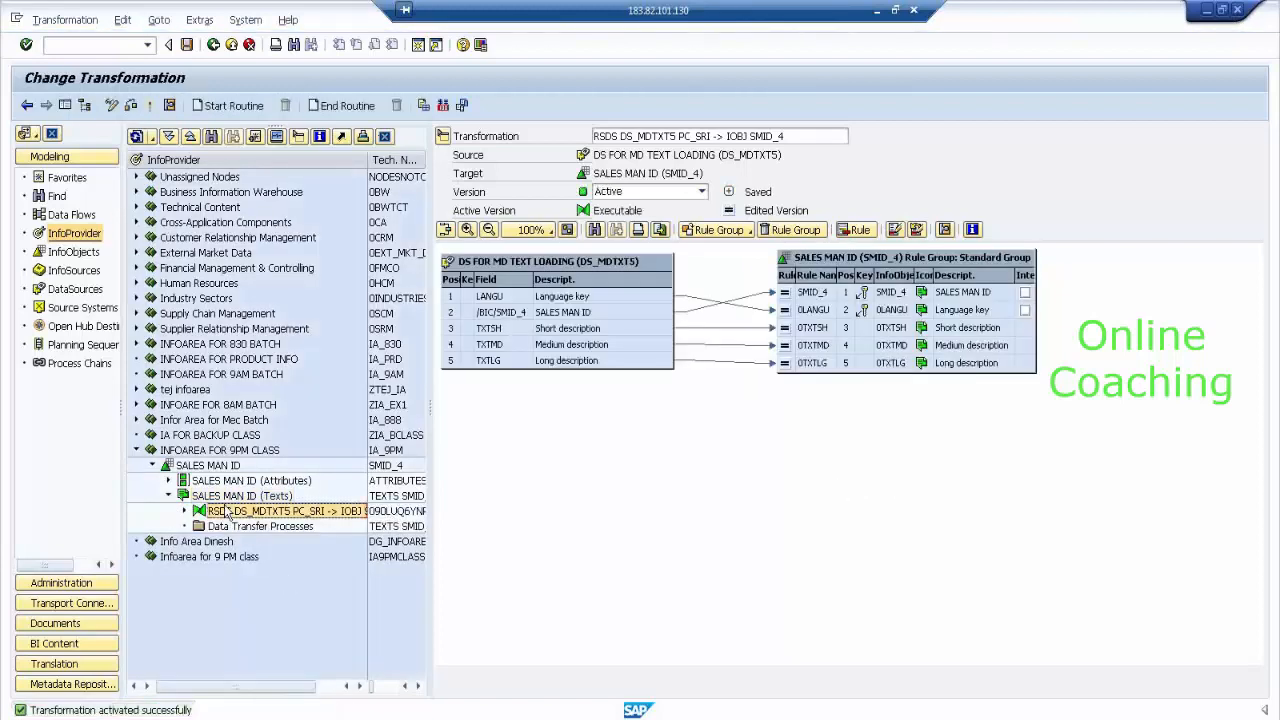
left_click(213, 44)
Refresh the DataSources tree and inspect the upward data flow of DS FOR MD TEXT LOADING under APP COMP FOR 9PM BATCH.
left_click(76, 289)
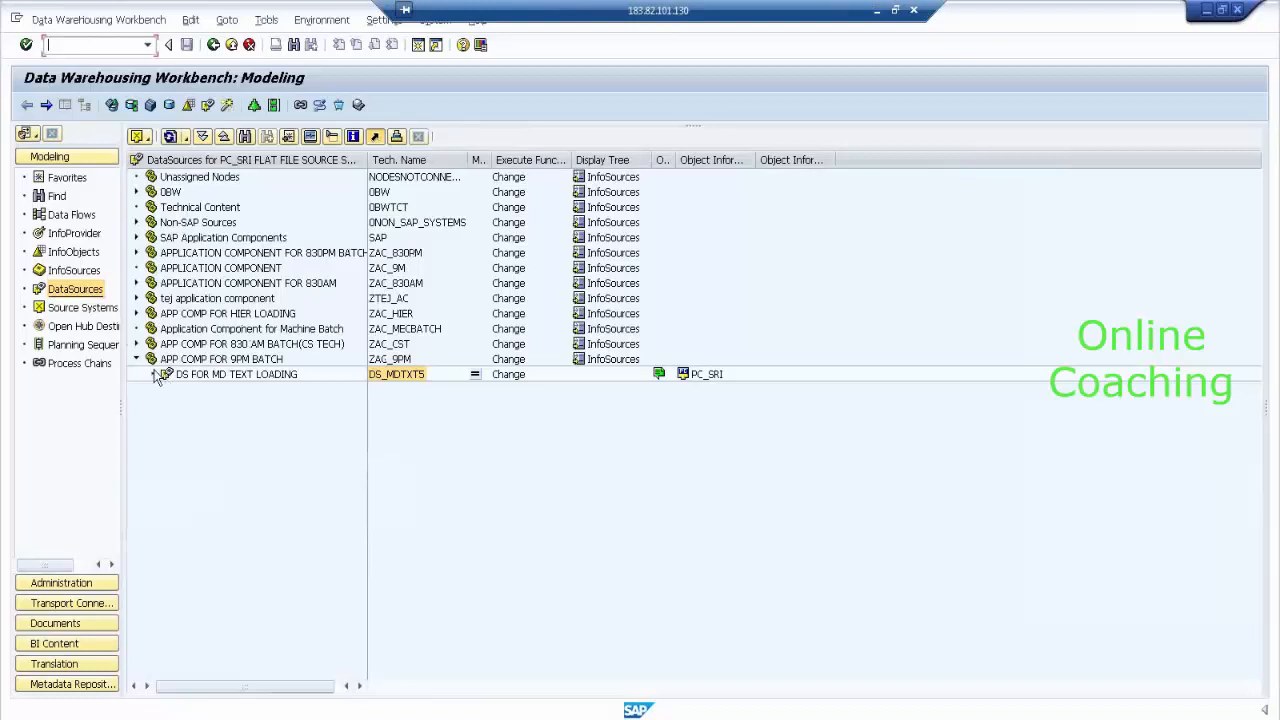
left_click(172, 139)
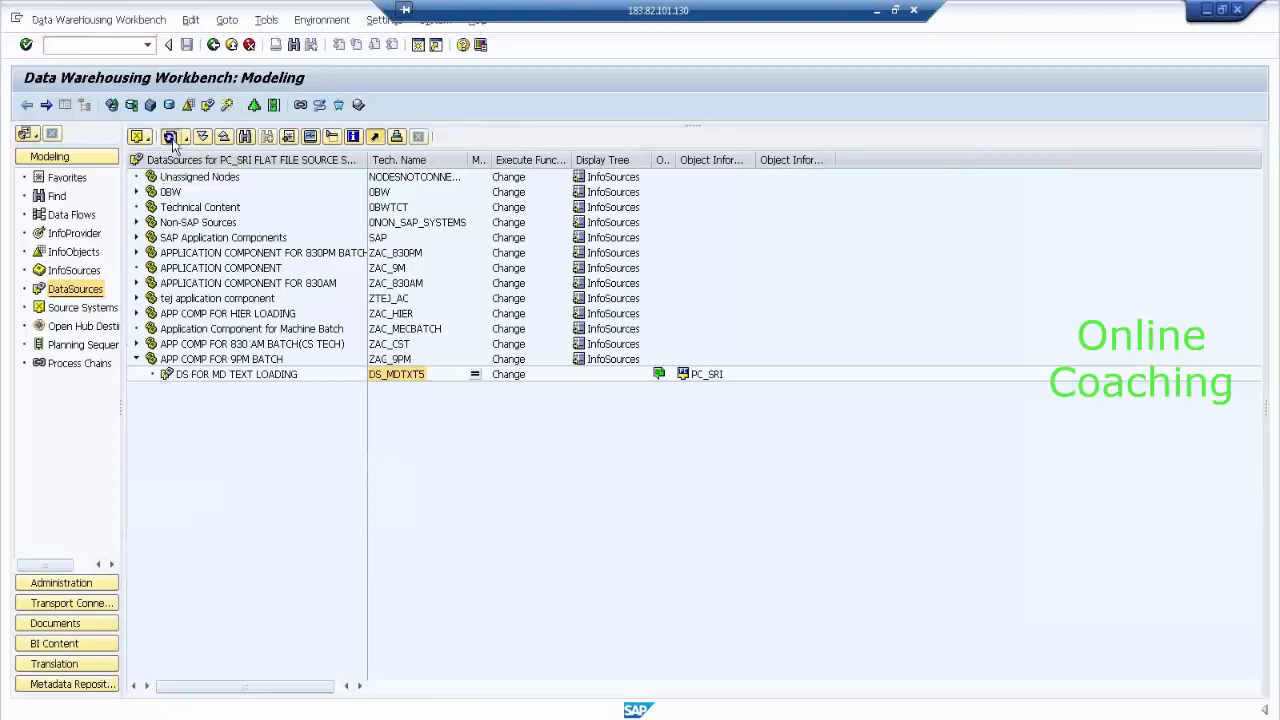
left_click(152, 374)
left_click(168, 389)
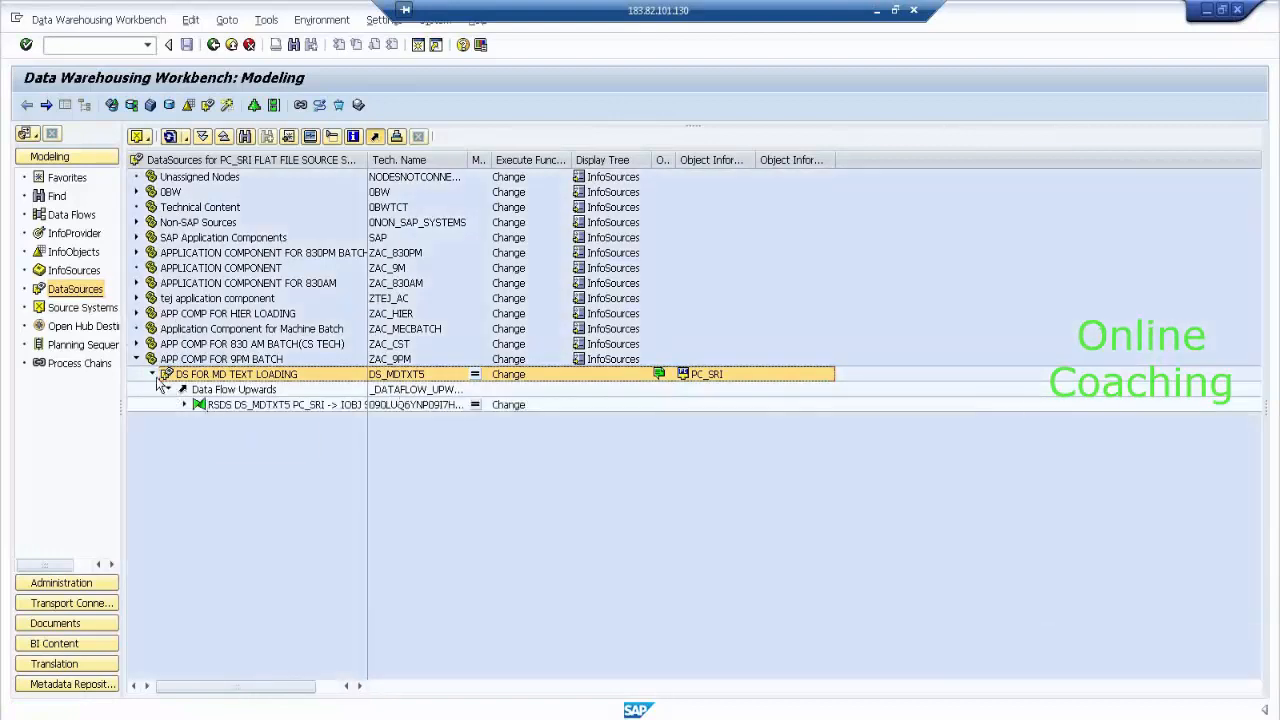
left_click(152, 374)
Create an InfoPackage described INFOPACK FOR MD TEXT LOADING for the DataSource DS_MDTXT5 and save it.
right_click(239, 378)
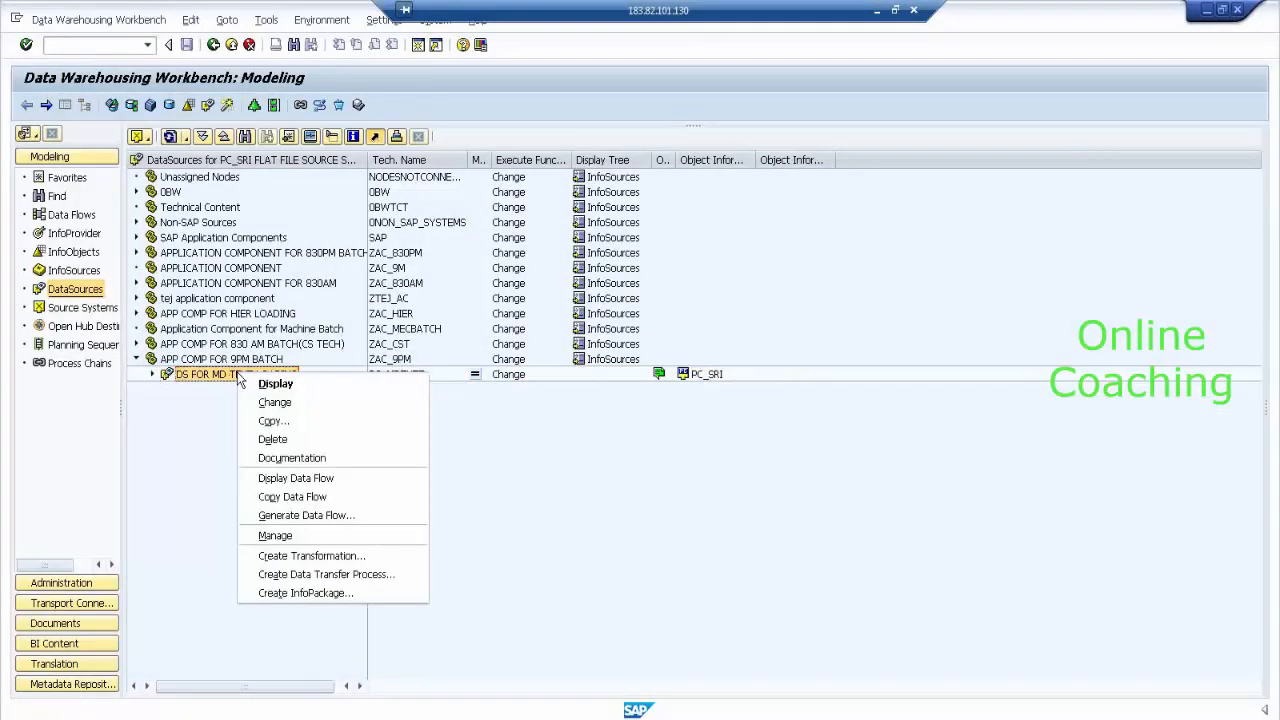
left_click(359, 593)
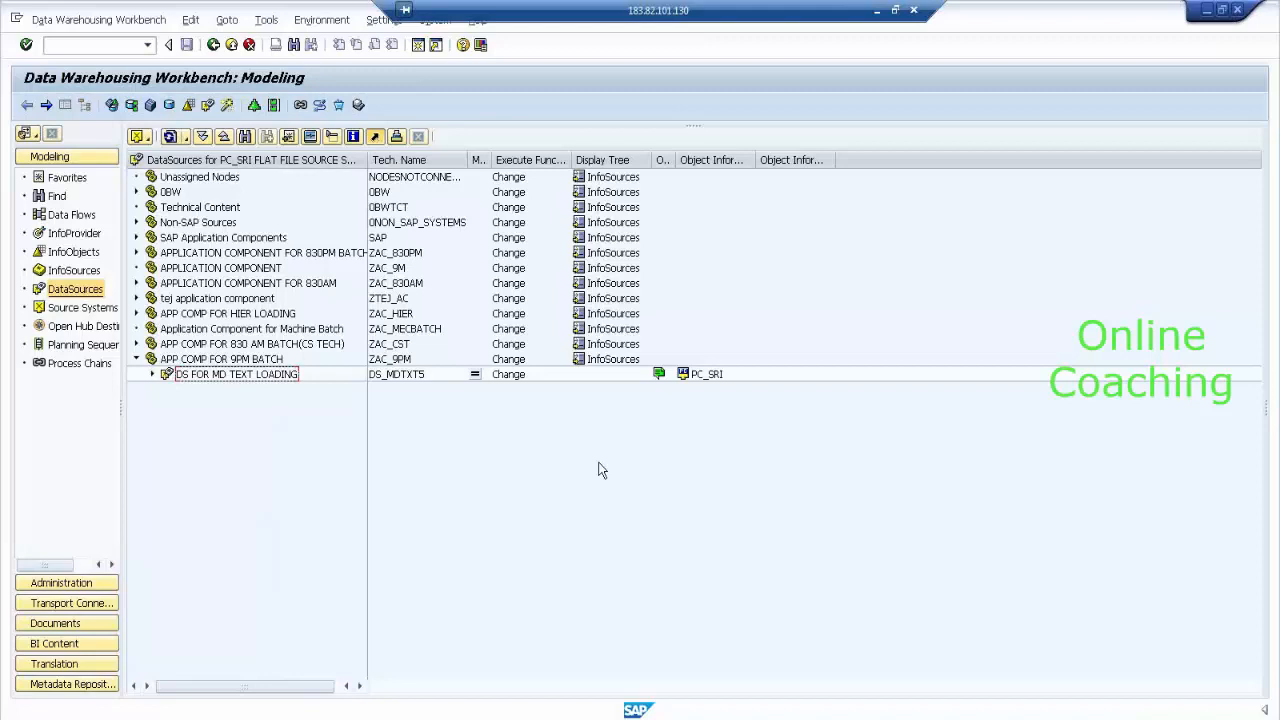
right_click(252, 370)
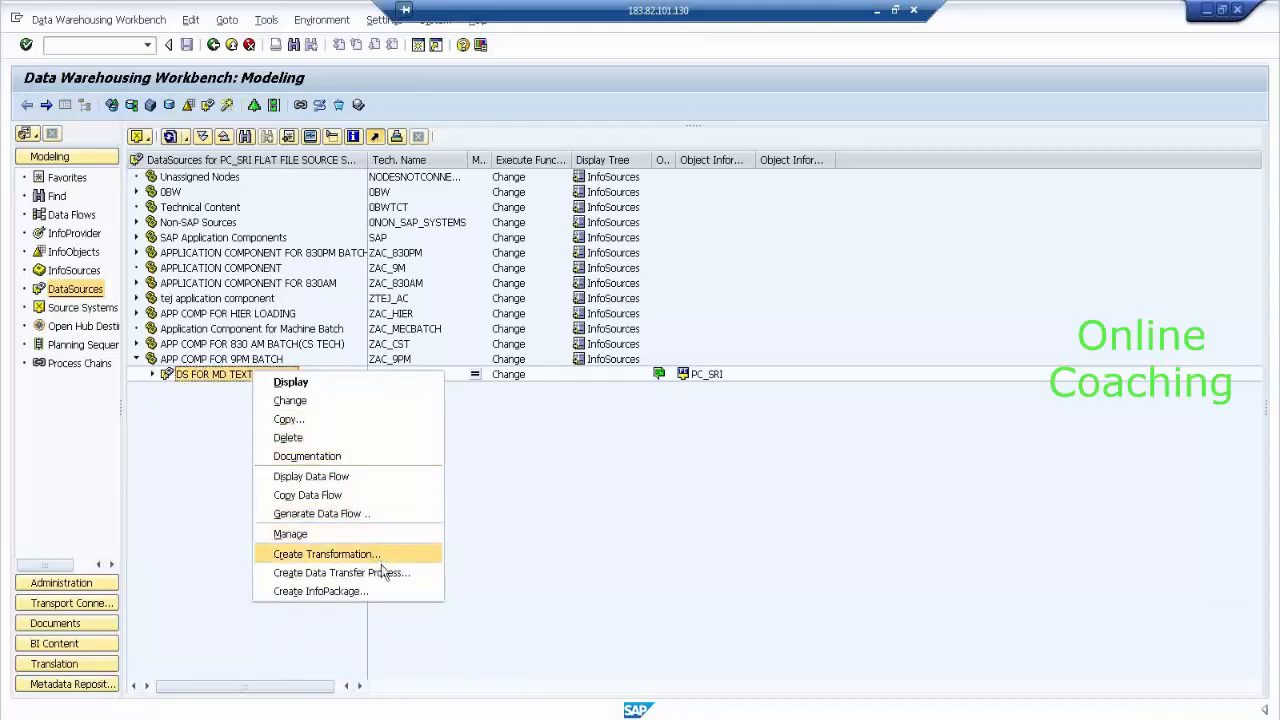
left_click(320, 591)
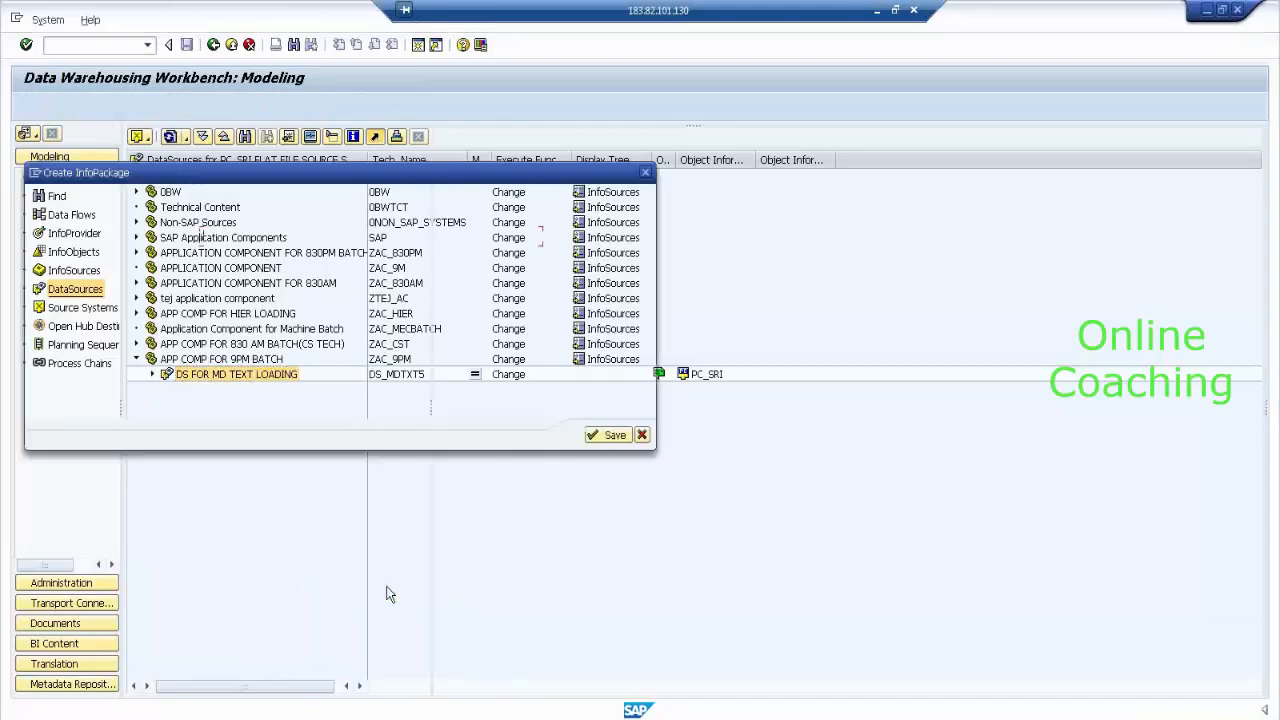
left_click_drag(560, 173, 593, 168)
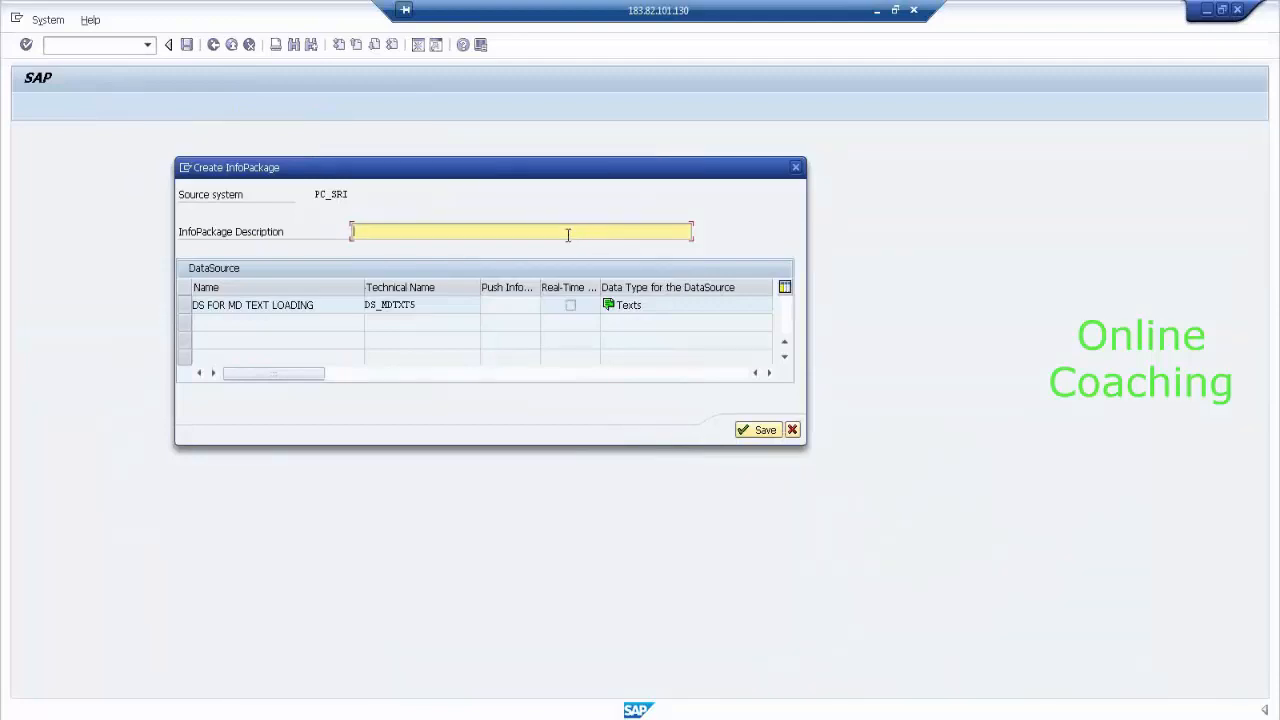
type("INFOPK")
type("CK FOR MD TEXT LOADING")
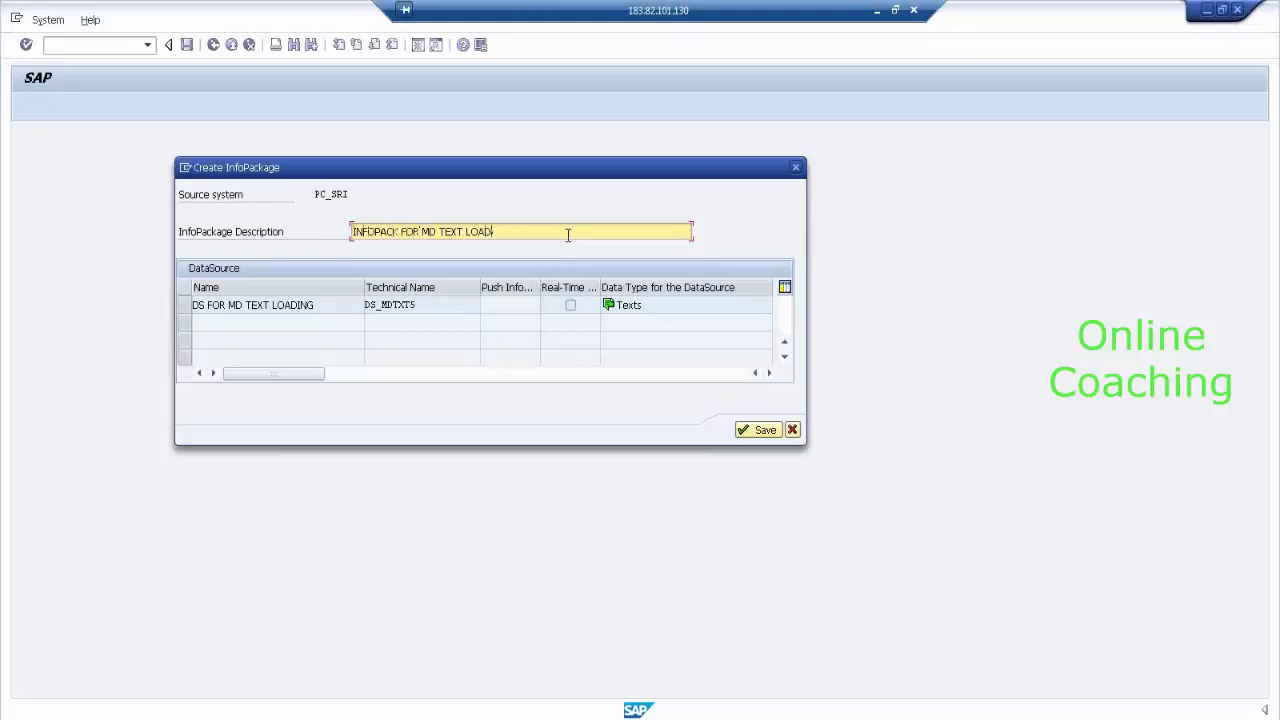
left_click(764, 430)
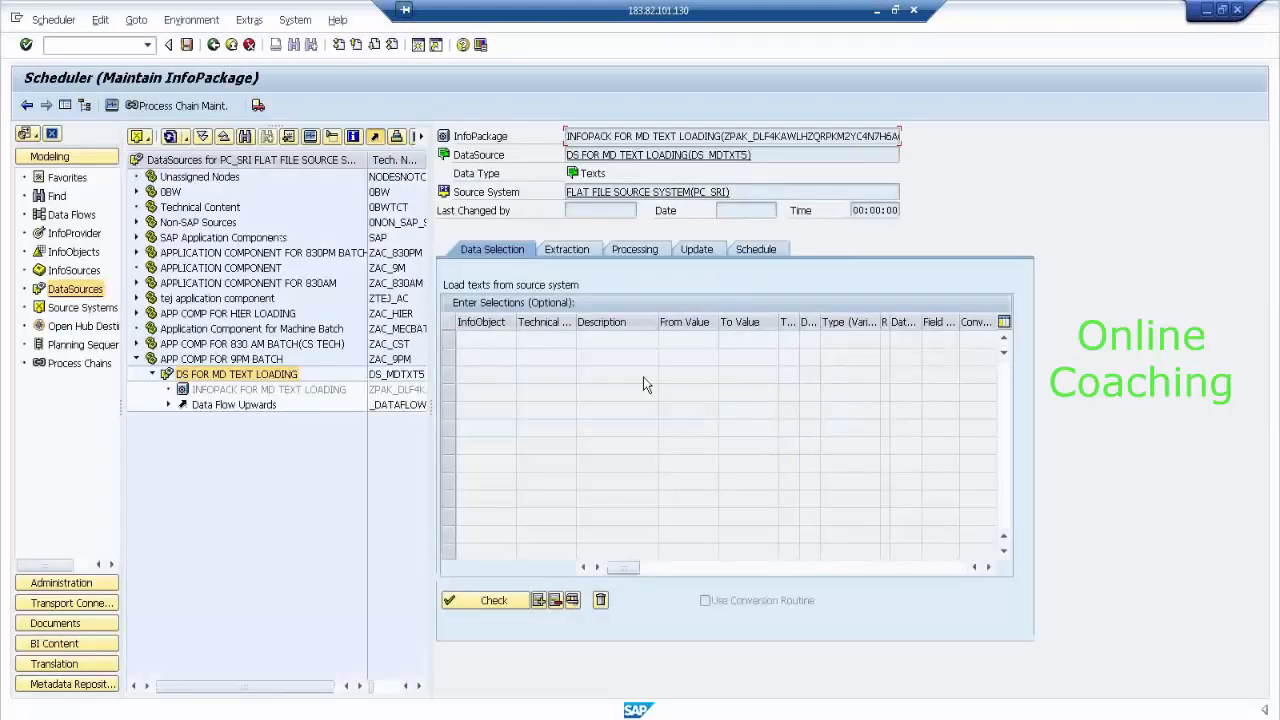
Start the InfoPackage's data load with the immediate start option.
left_click(773, 249)
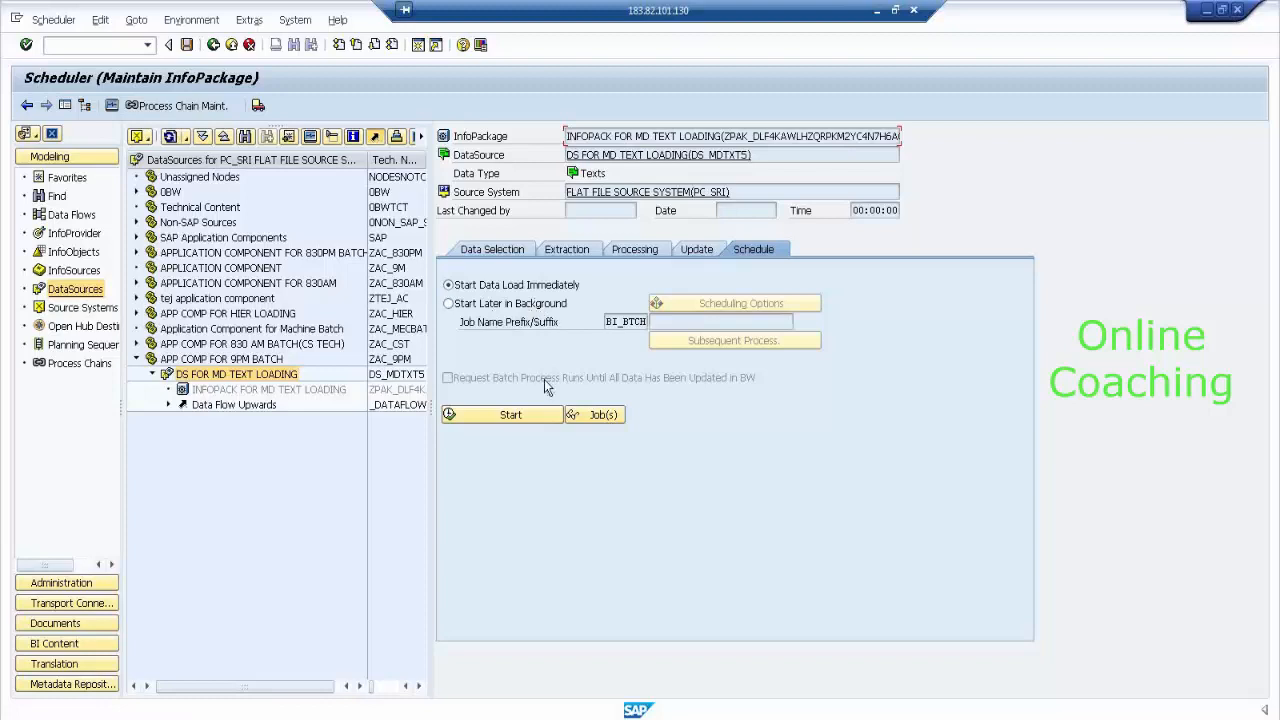
left_click(538, 416)
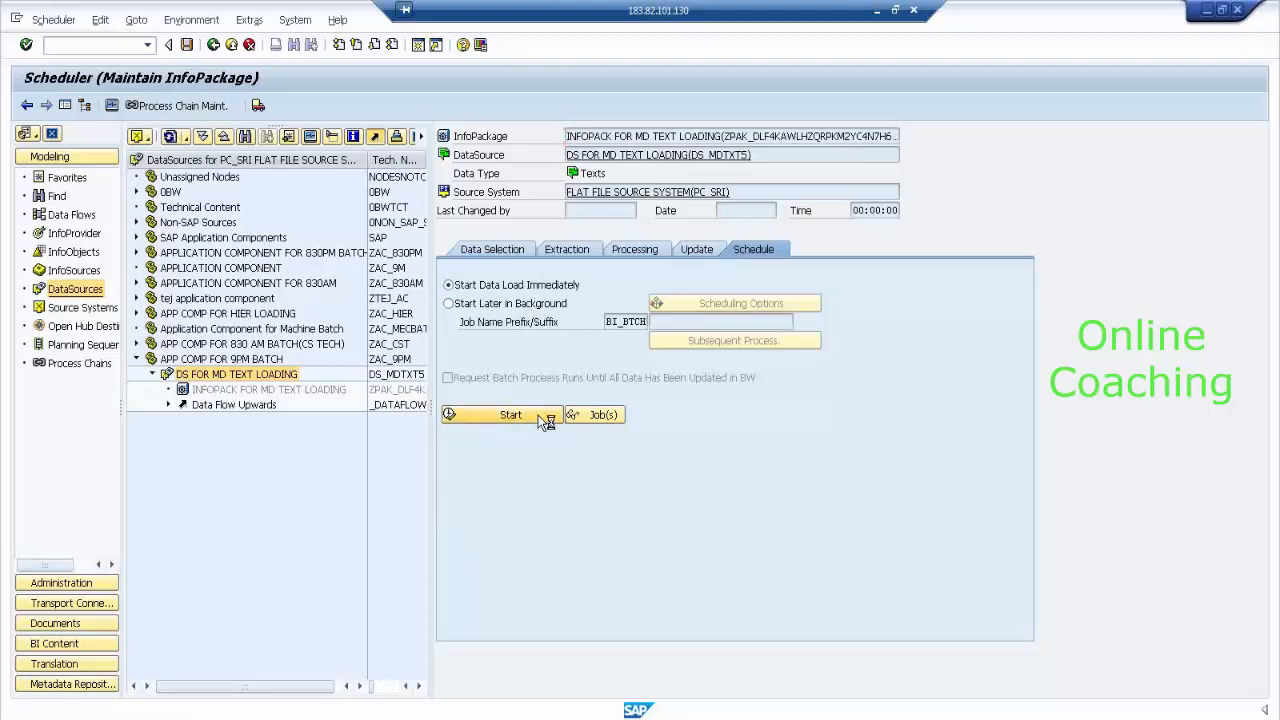
Allow access to SMAN_TXT.csv for the data load, return to the DataSources tree and refresh it.
left_click(522, 370)
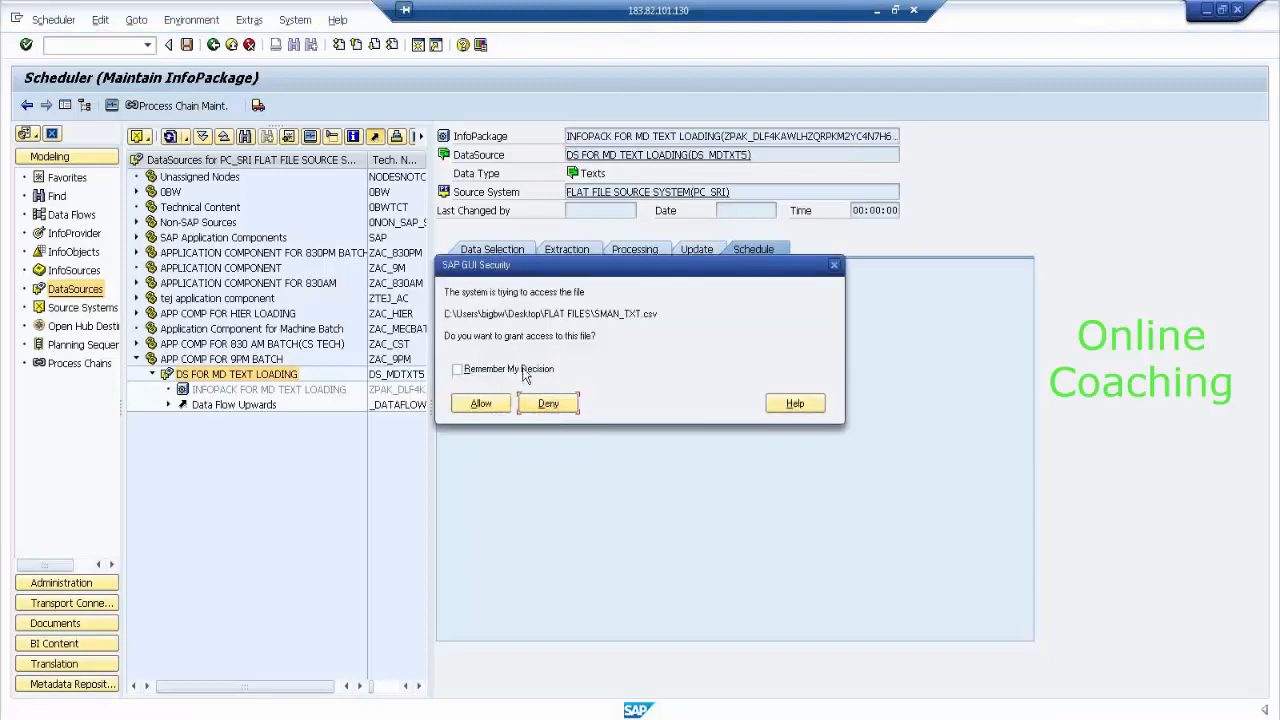
left_click(482, 403)
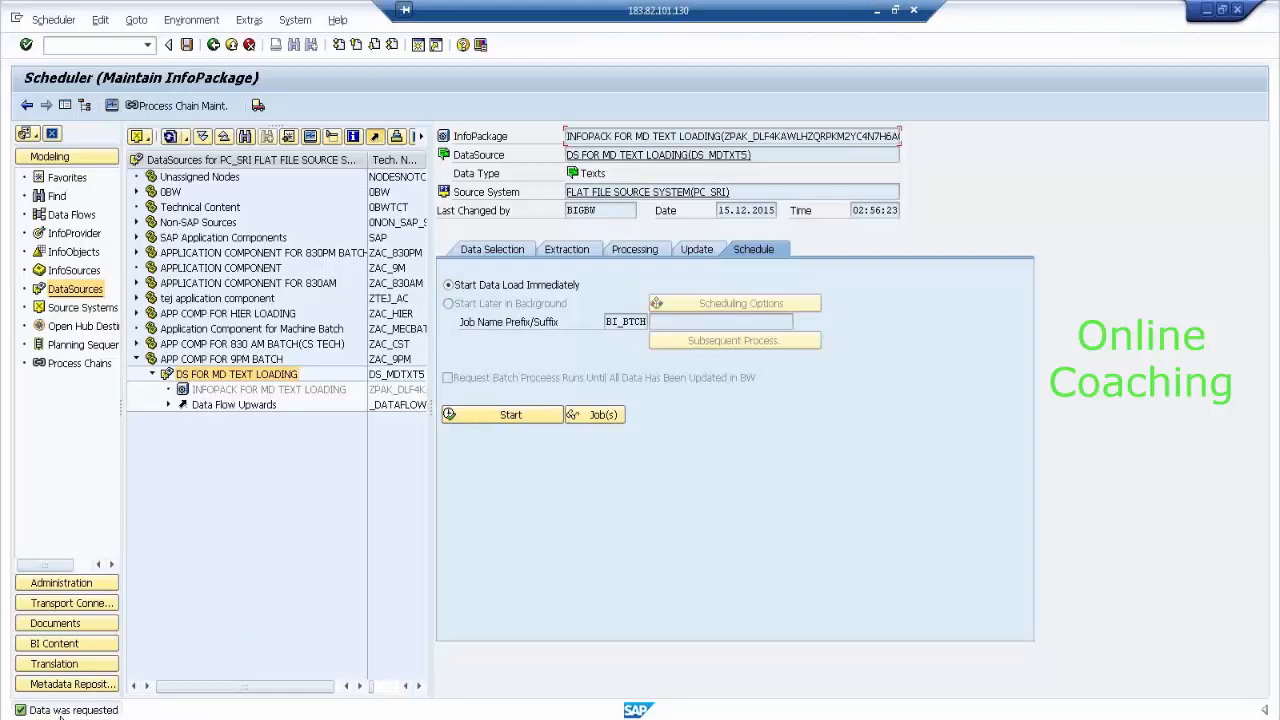
left_click(213, 44)
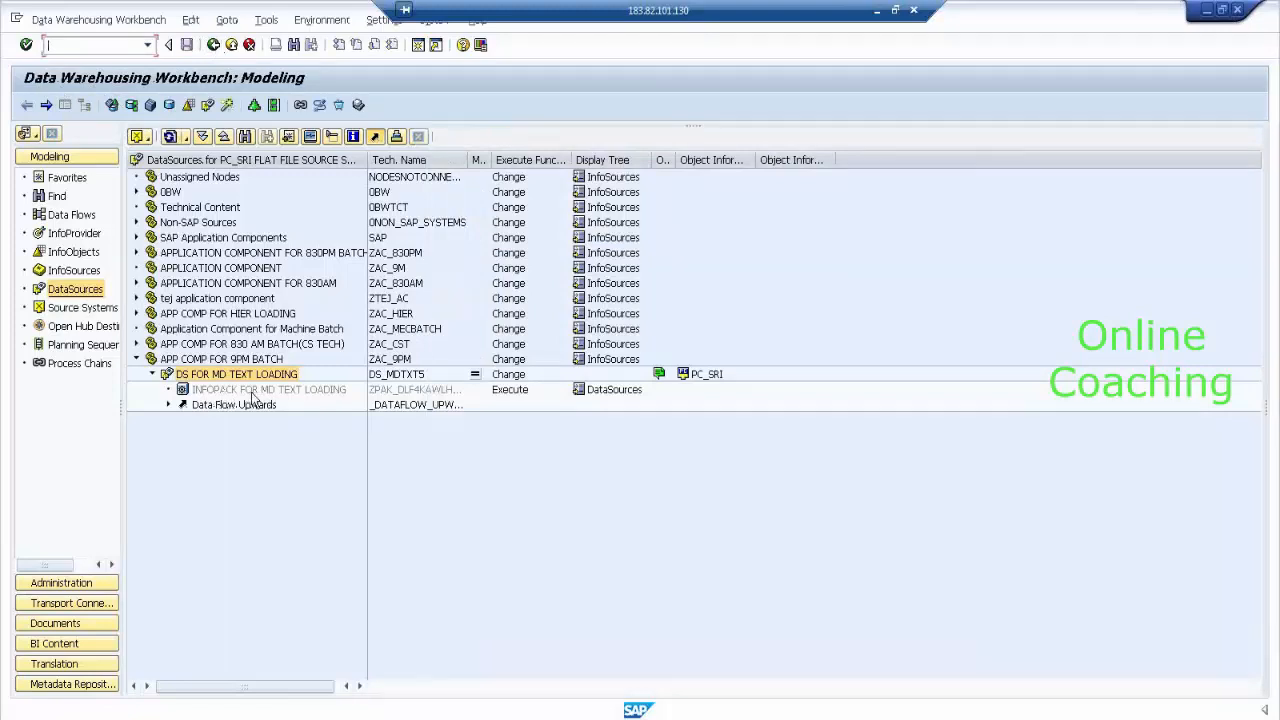
left_click(170, 137)
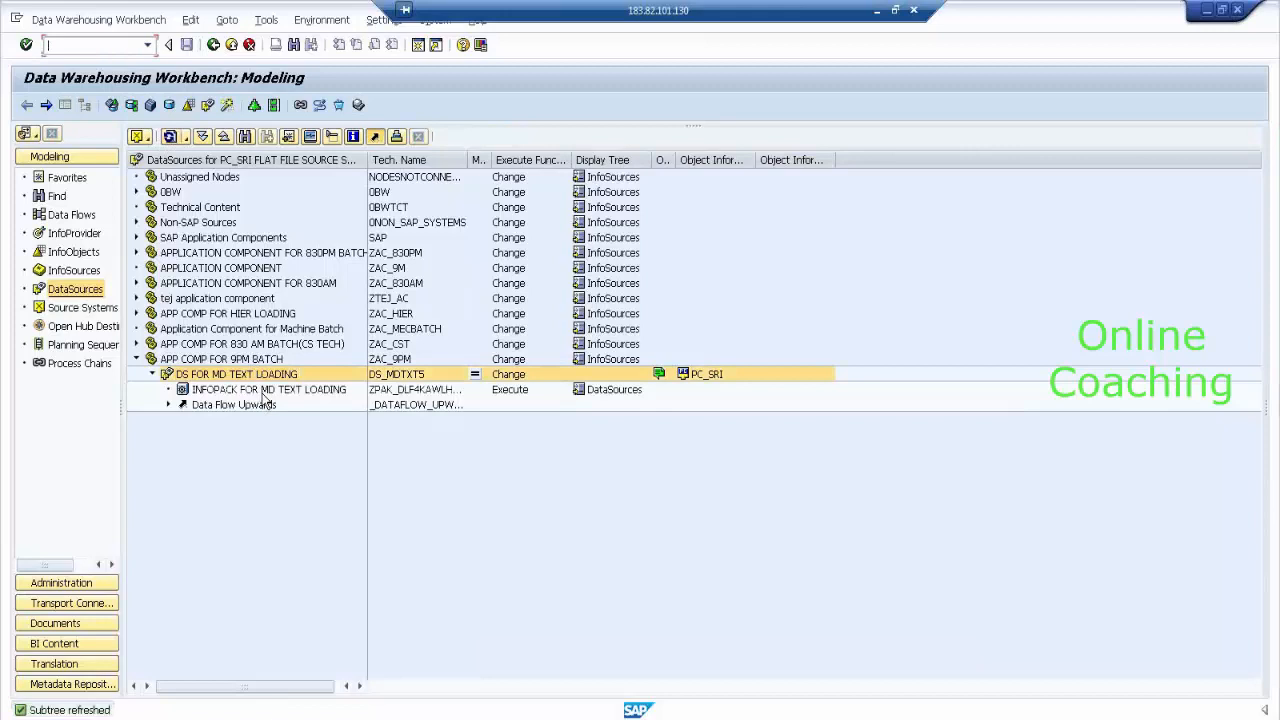
Open the monitor for INFOPACK FOR MD TEXT LOADING and examine the status message of its 15.12.2015 load request.
double_click(265, 392)
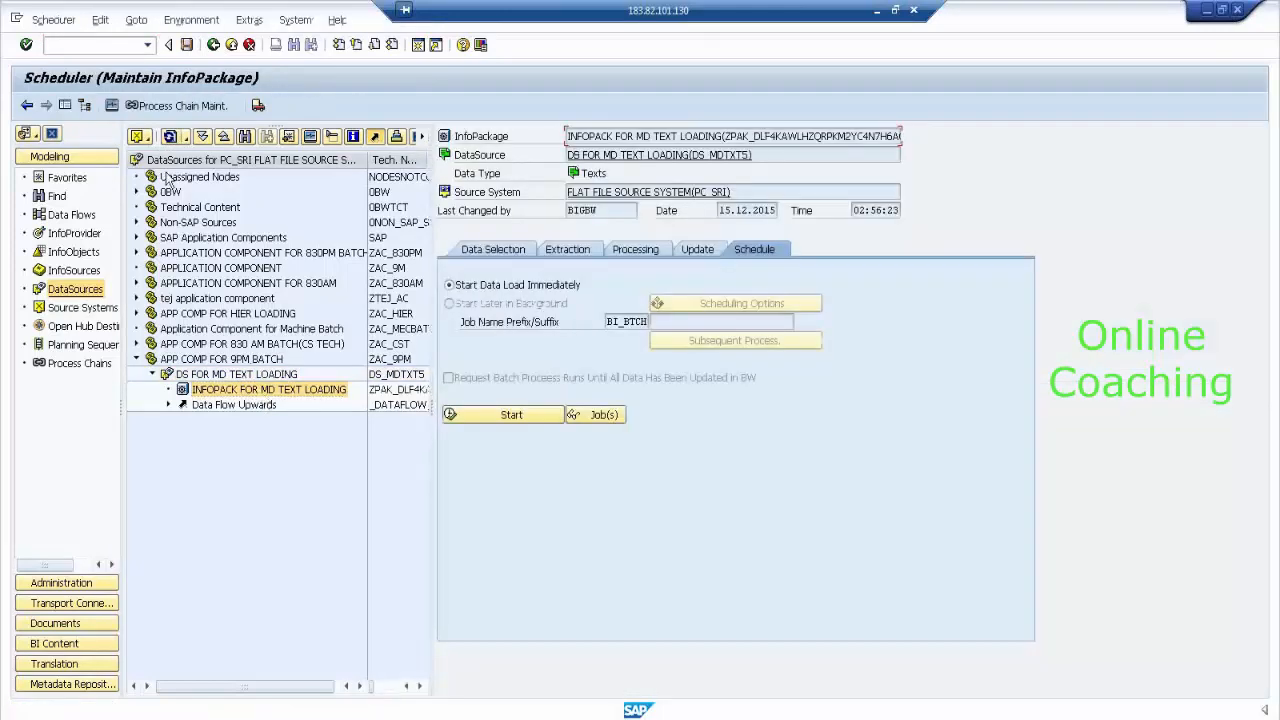
left_click(110, 105)
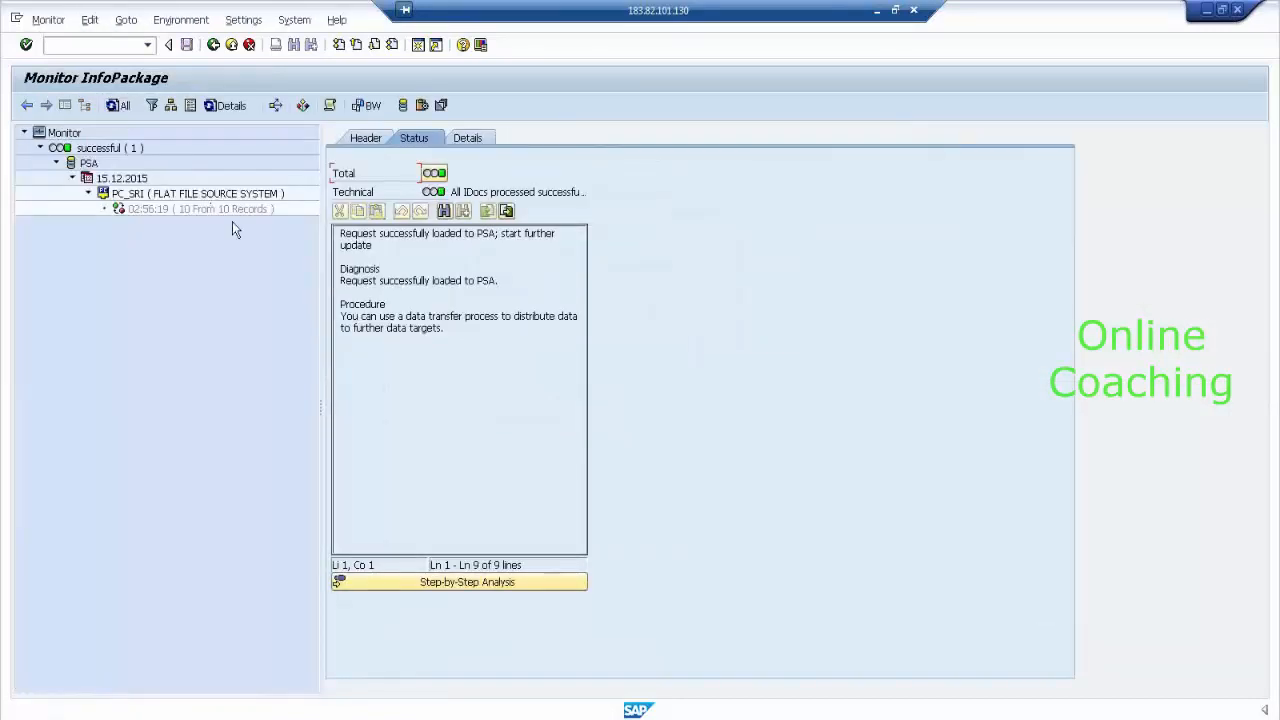
left_click(228, 207)
left_click(129, 177)
left_click(155, 212)
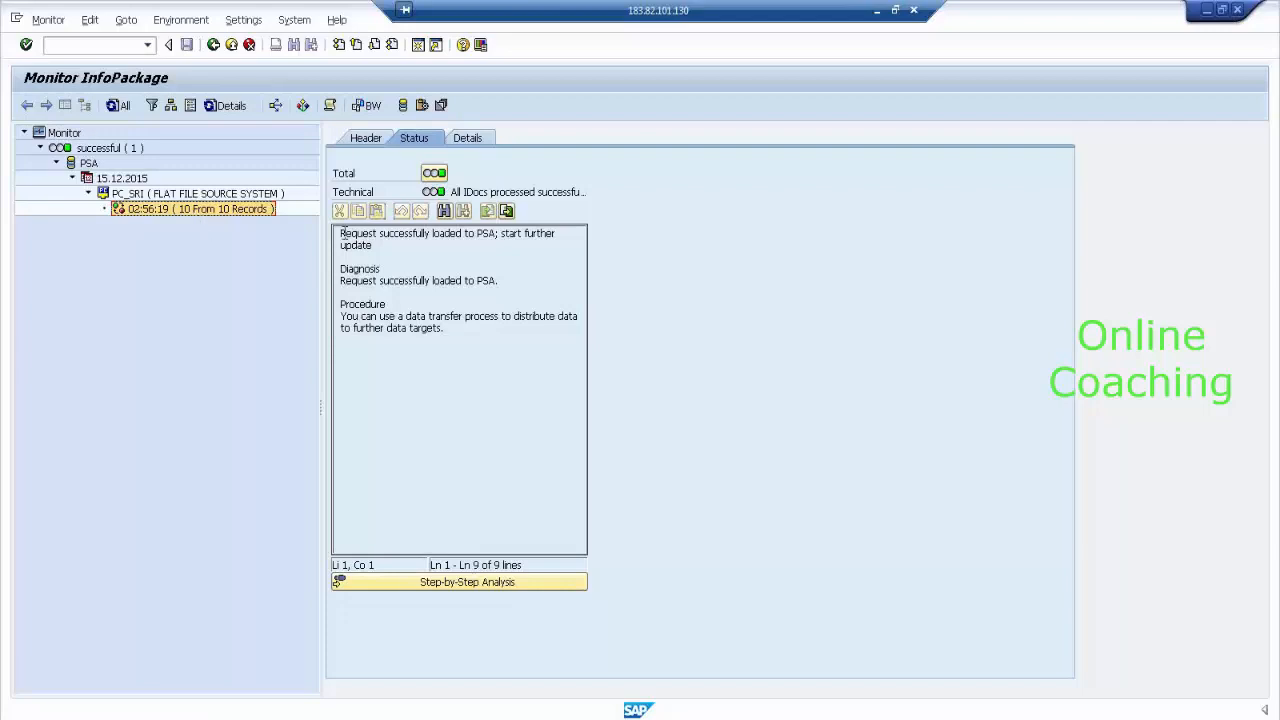
left_click_drag(341, 233, 498, 253)
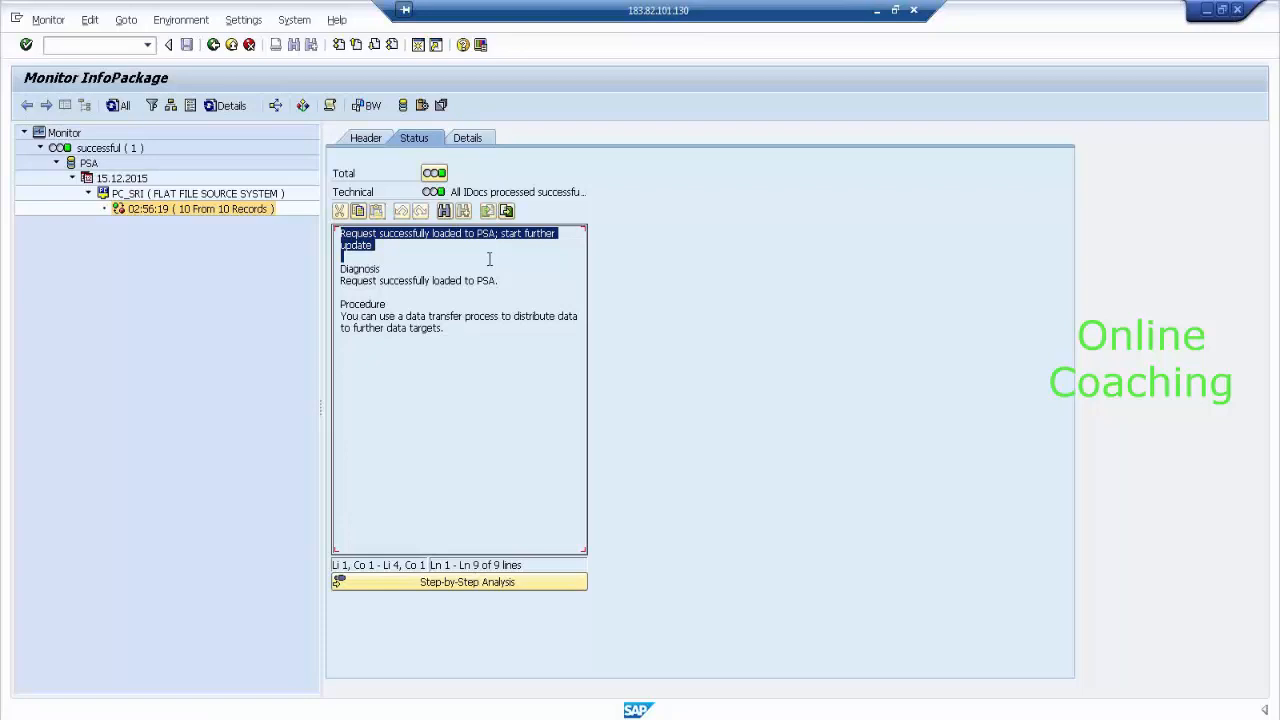
left_click(489, 259)
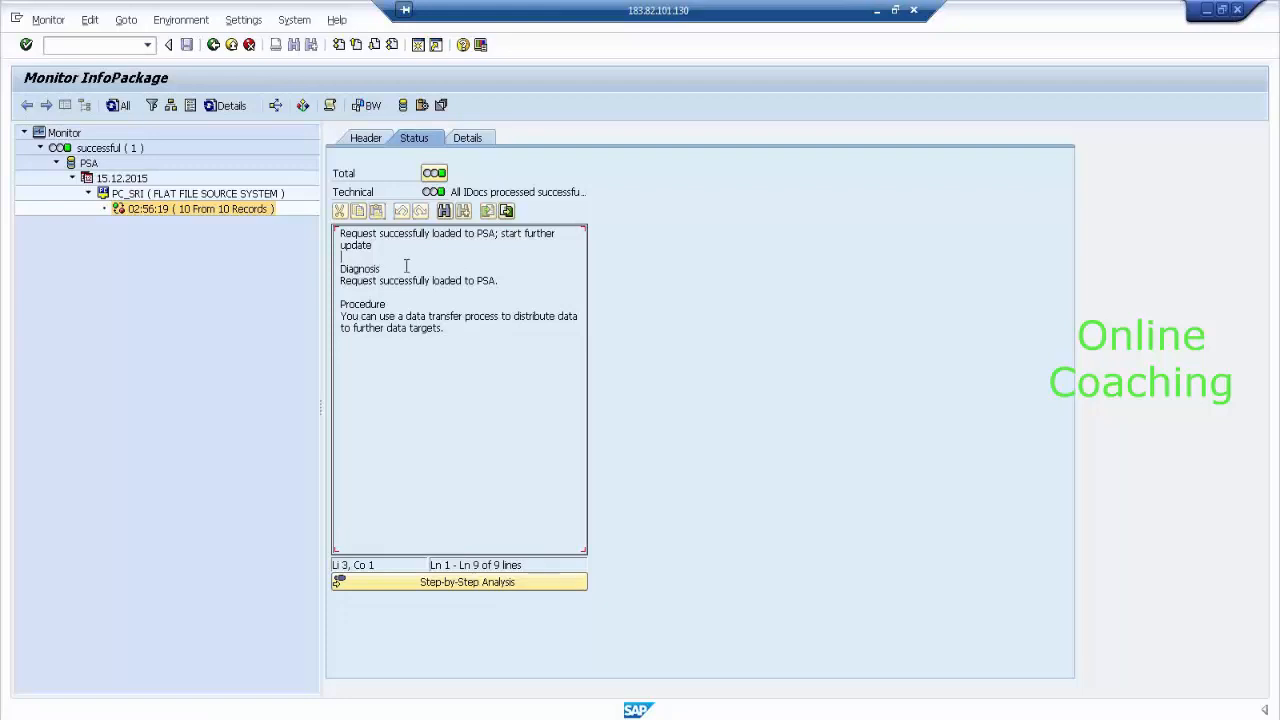
left_click_drag(376, 246, 336, 232)
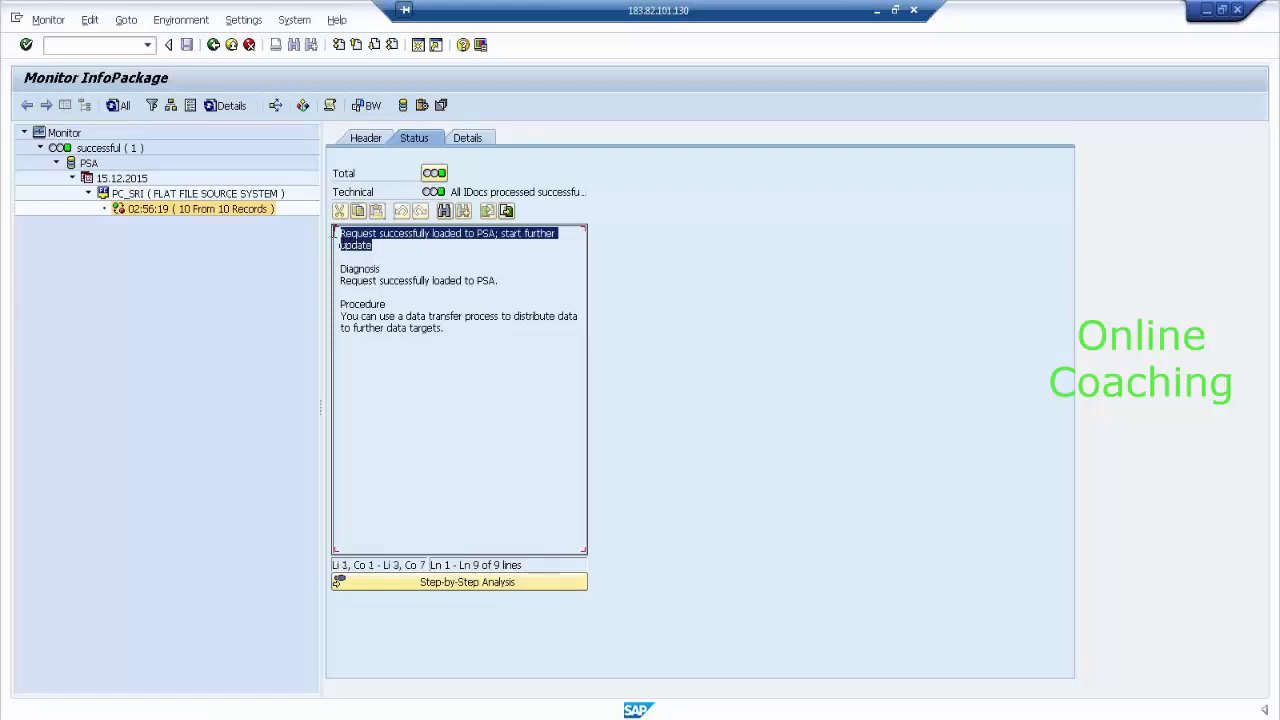
left_click(472, 369)
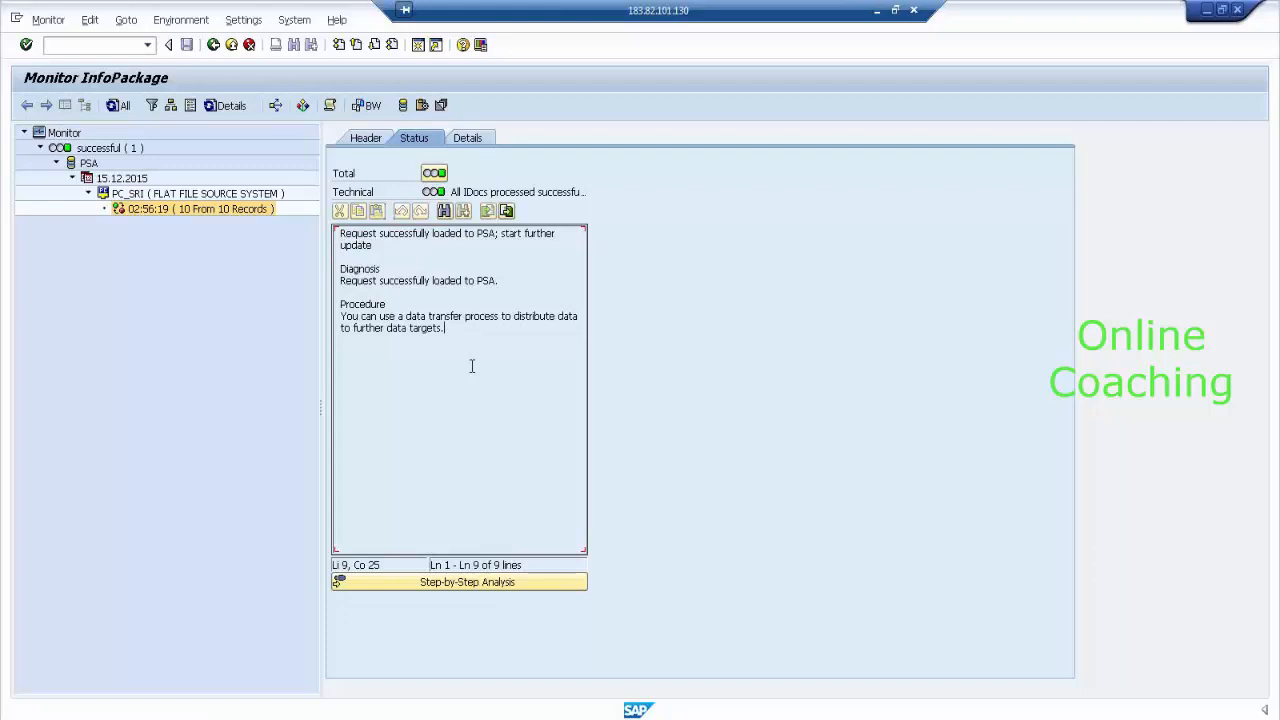
left_click(208, 209)
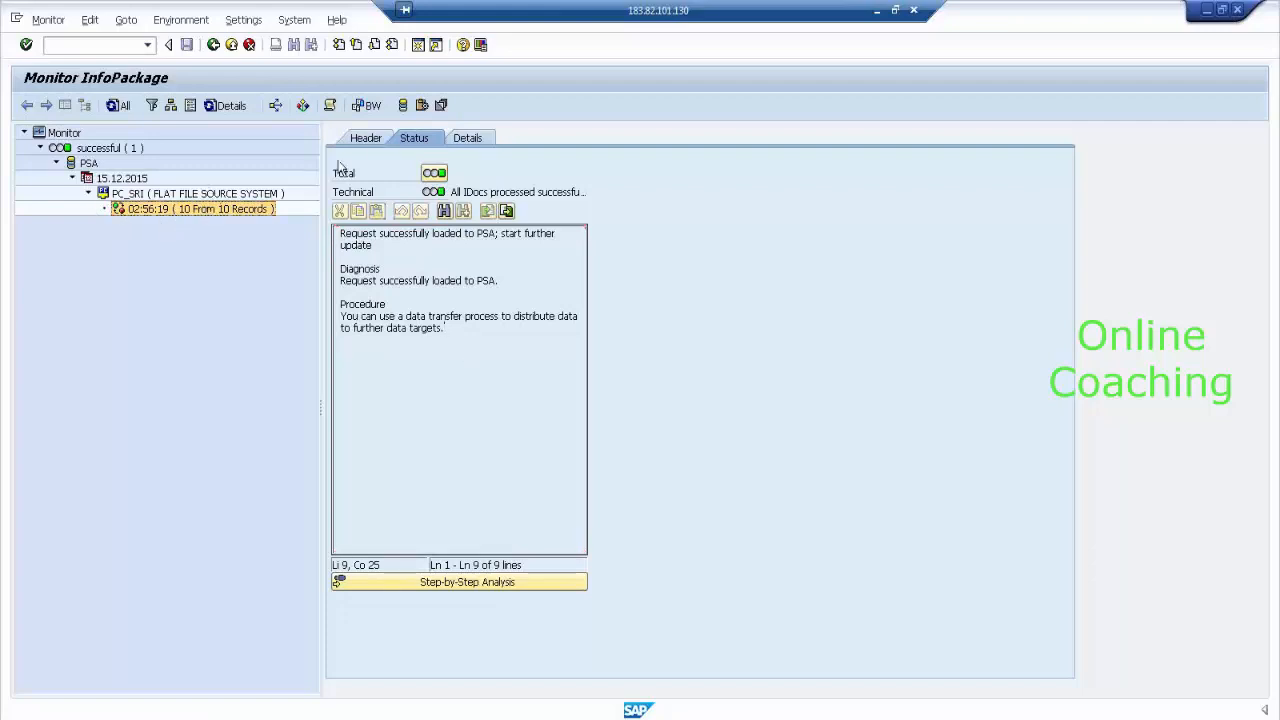
Display the load request's records with all statuses in PSA maintenance and return to the DataSources tree.
left_click(403, 108)
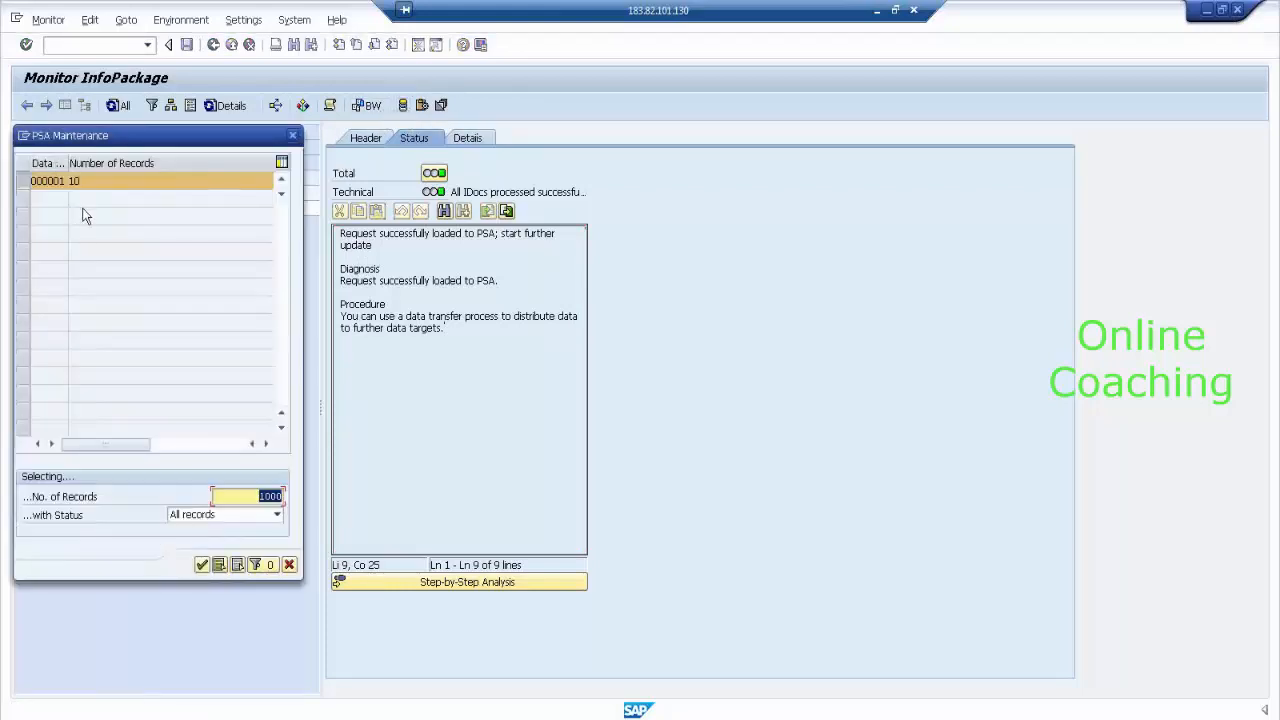
left_click(202, 564)
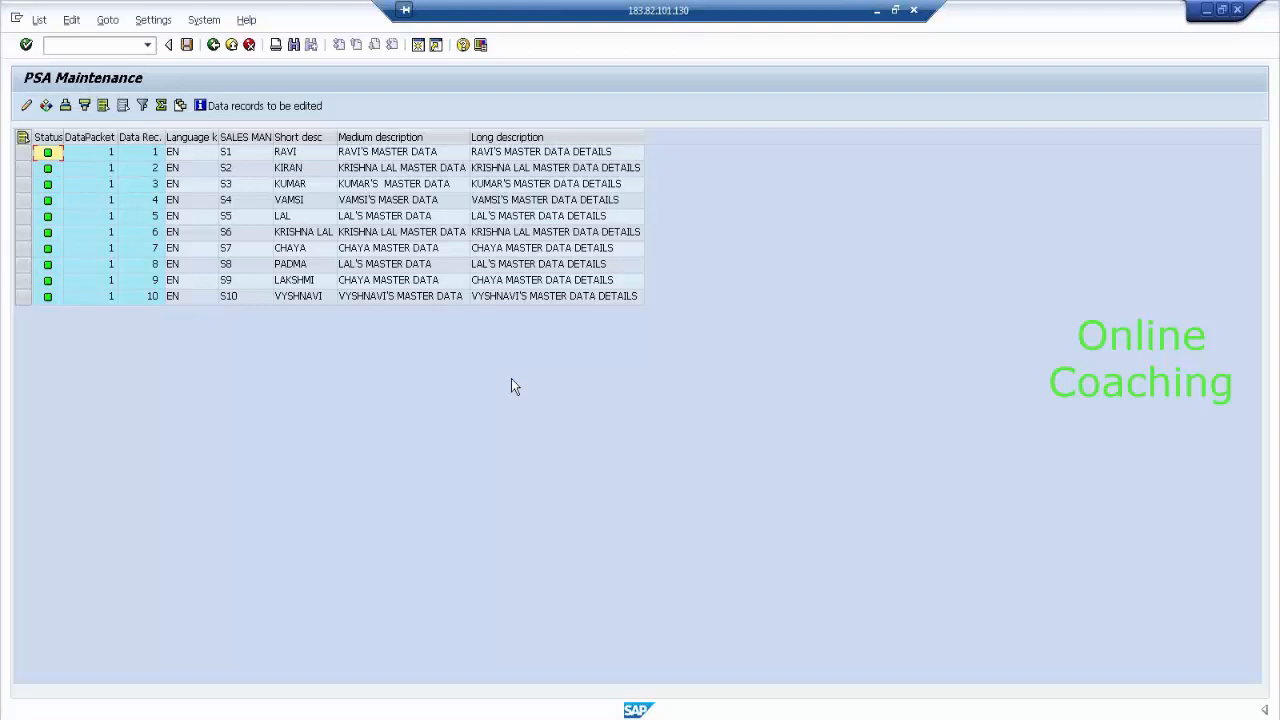
left_click(212, 45)
left_click(212, 45)
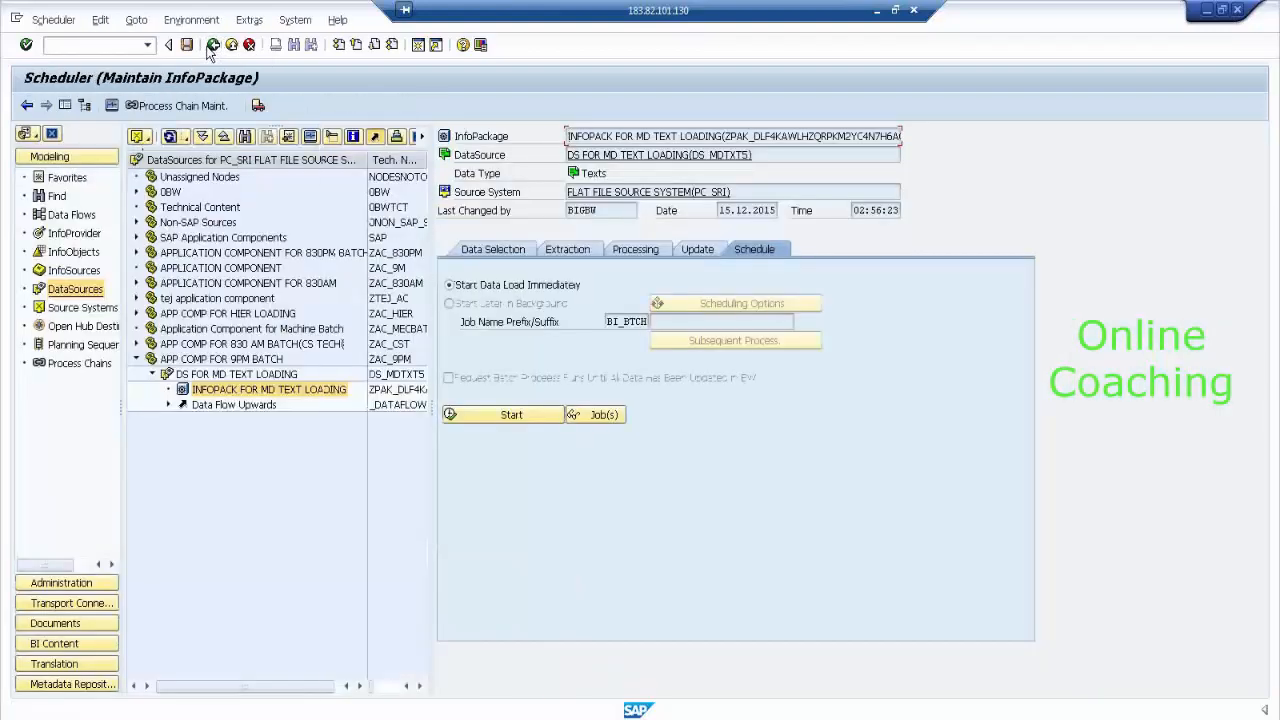
left_click(212, 45)
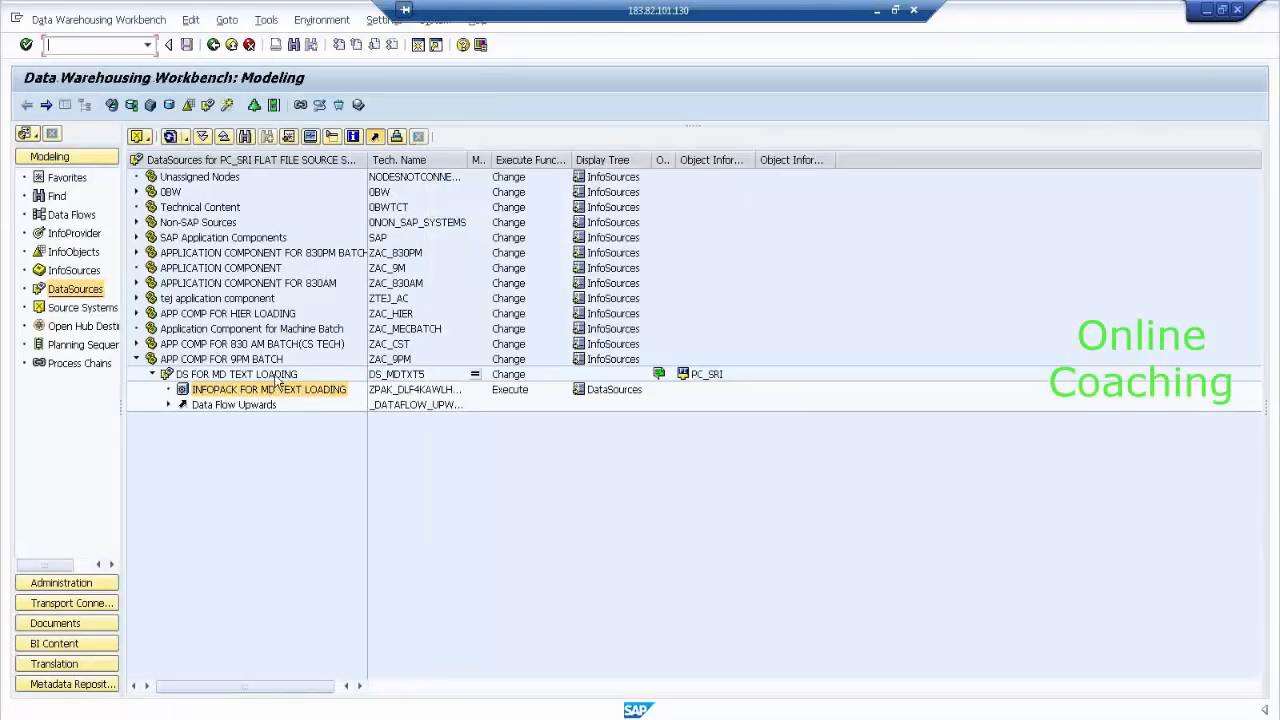
Create a standard data transfer process from DS_MDTXT5 to the SMID_4 texts with extraction mode Full.
right_click(277, 380)
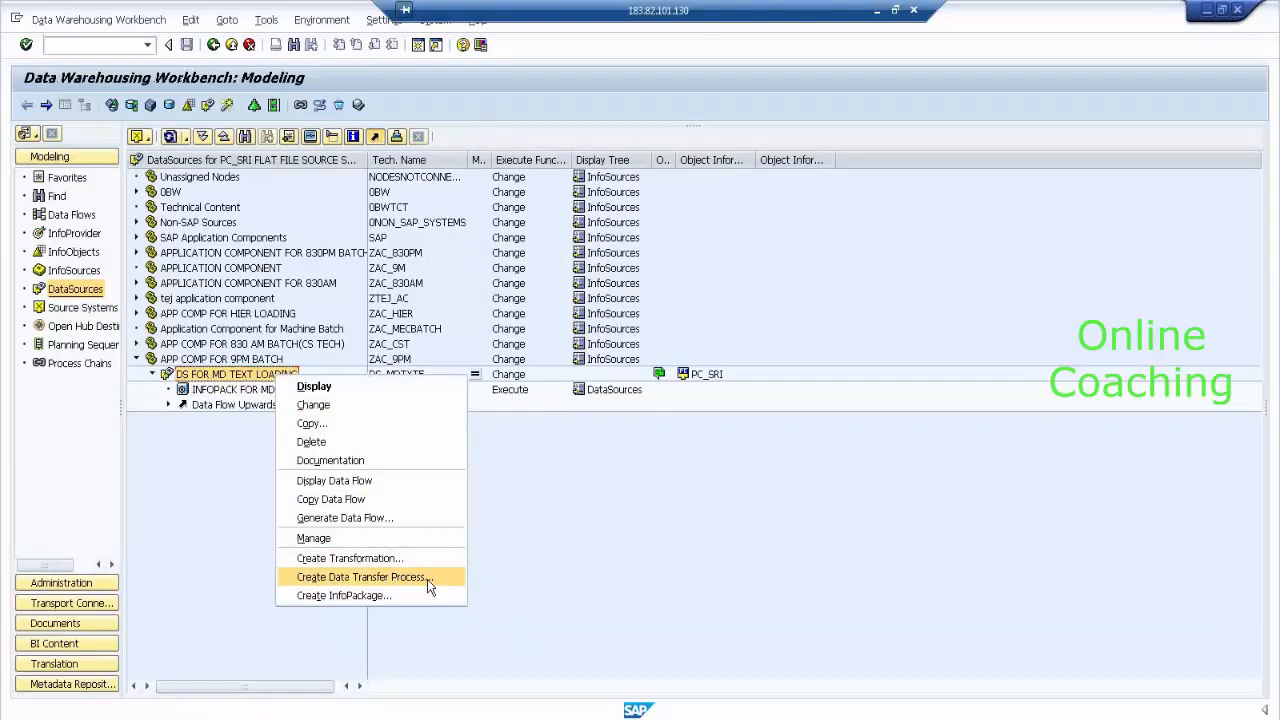
left_click(427, 579)
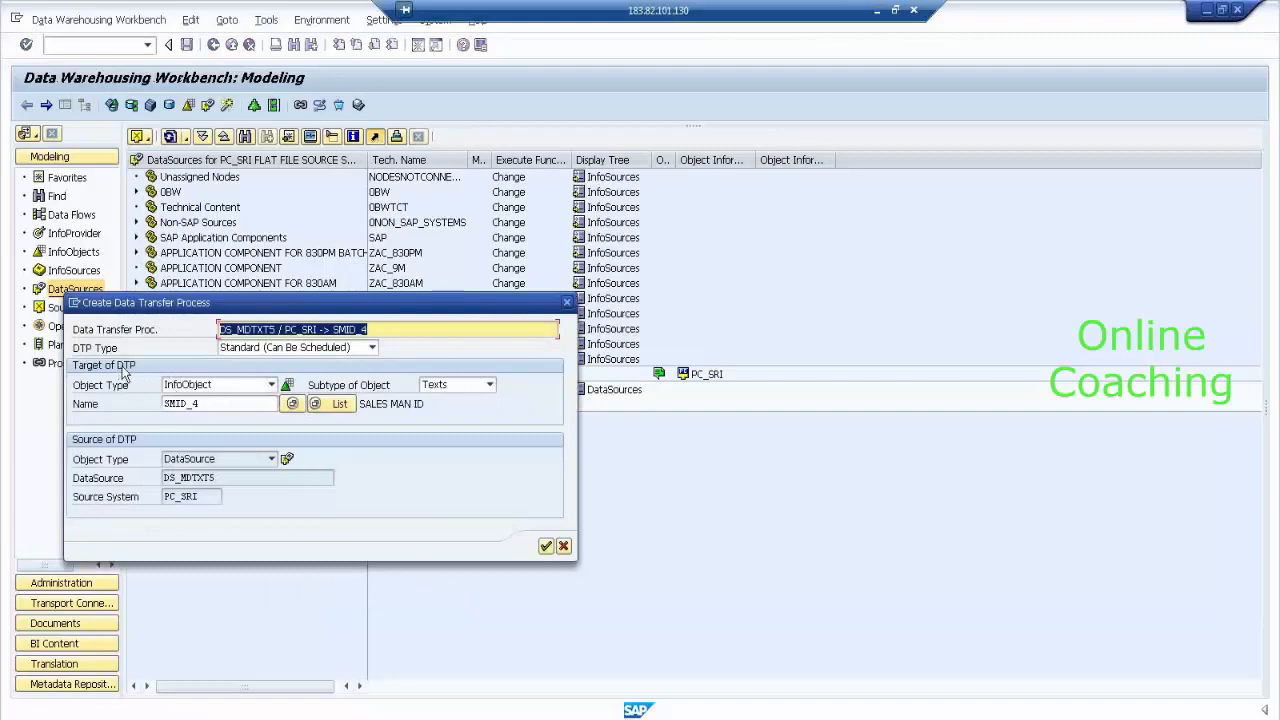
left_click(548, 546)
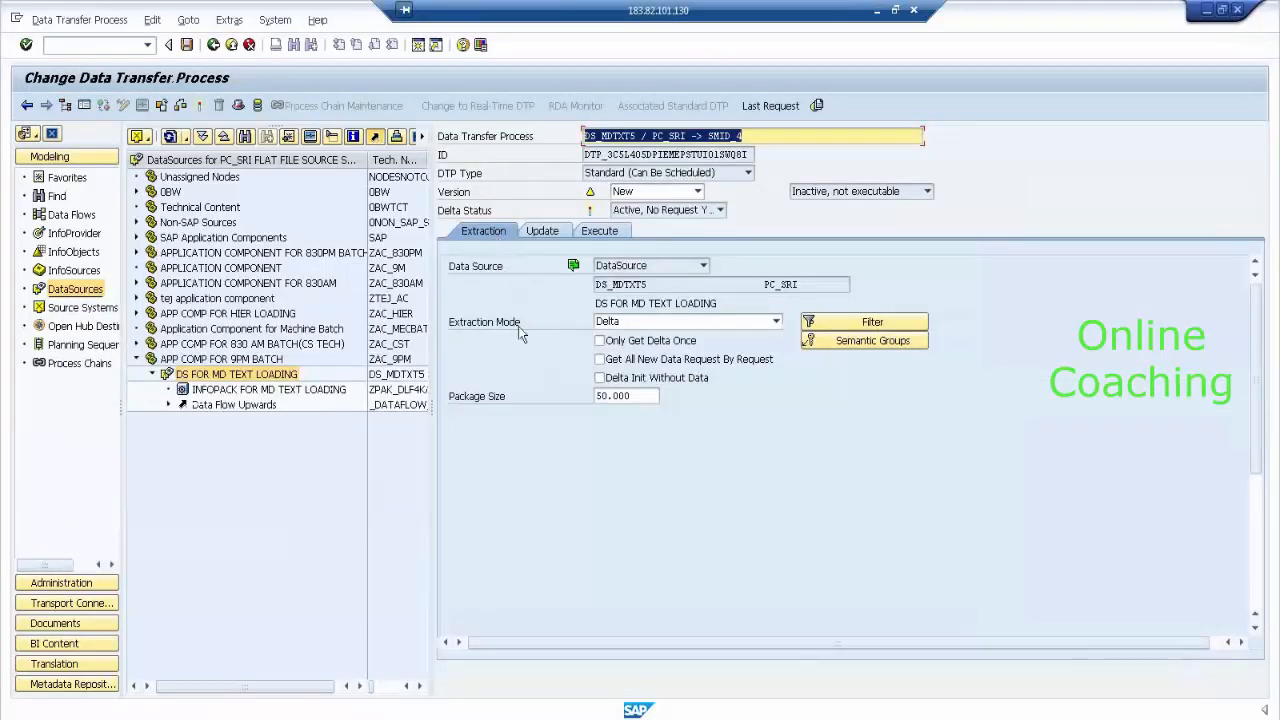
left_click(689, 322)
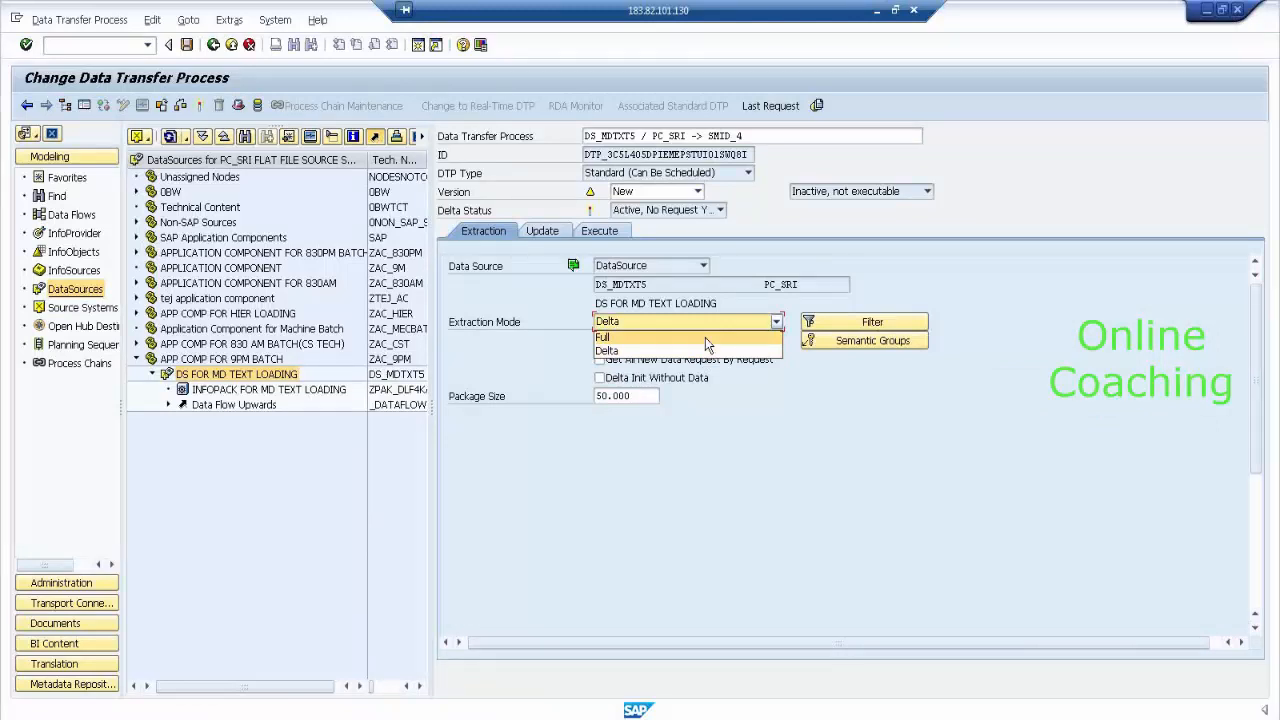
left_click(705, 337)
left_click(601, 212)
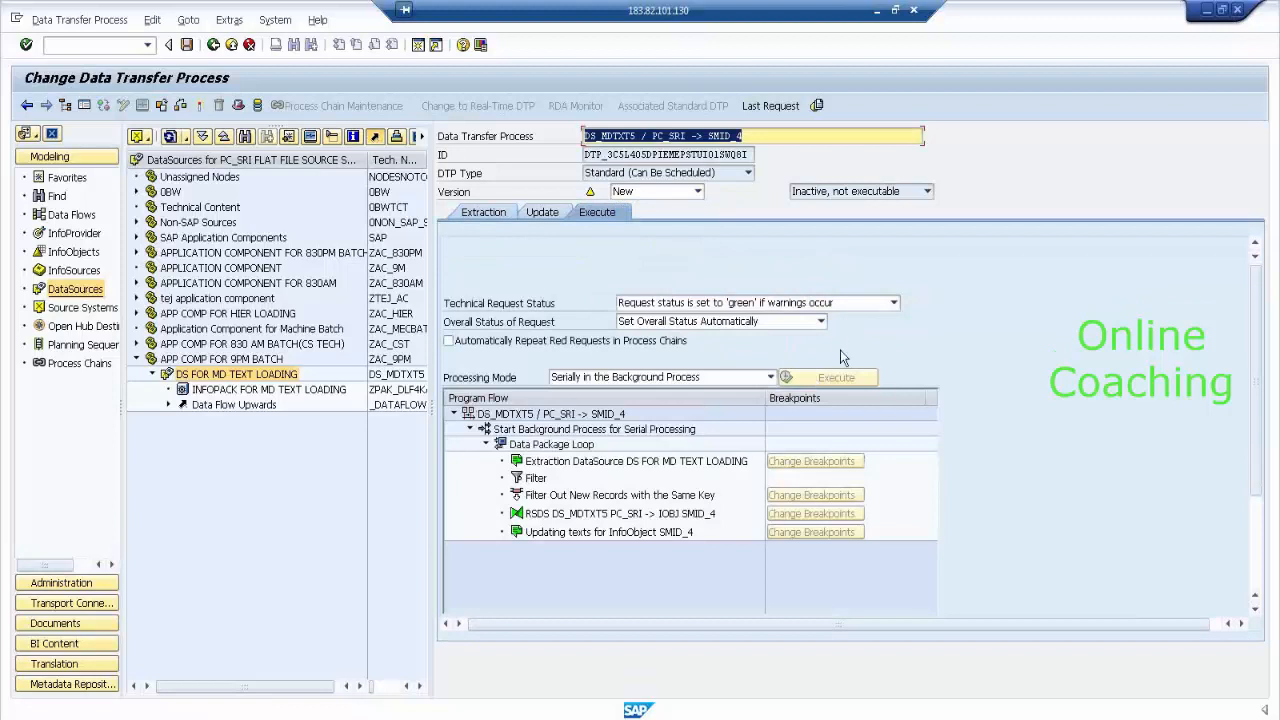
Activate the data transfer process, accept the consistency check, execute it in the background and display its request monitor.
left_click(201, 108)
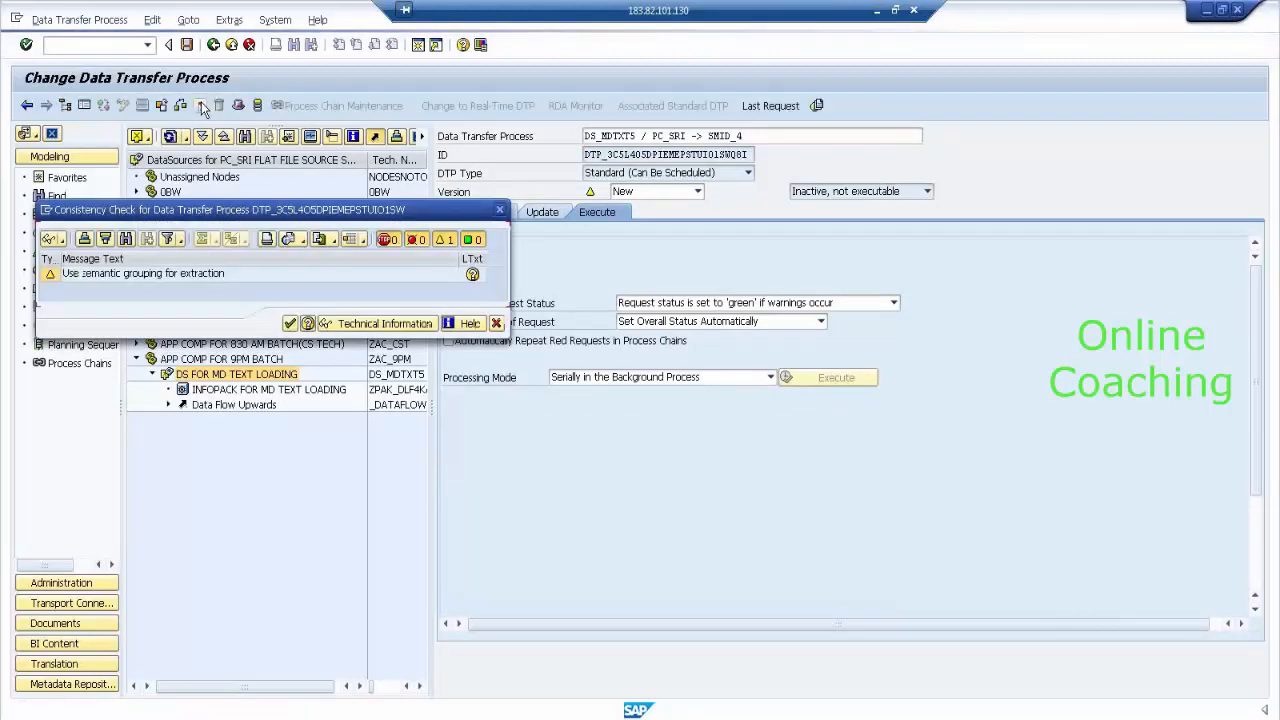
left_click(289, 324)
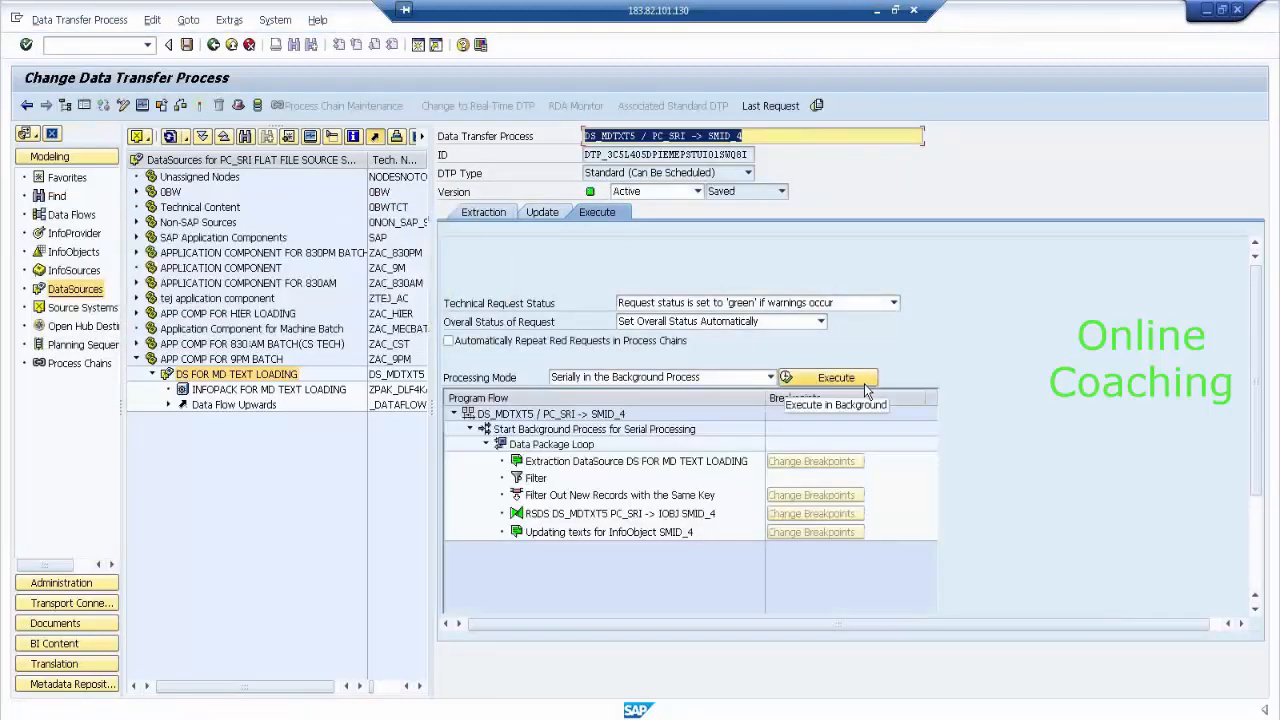
left_click(864, 383)
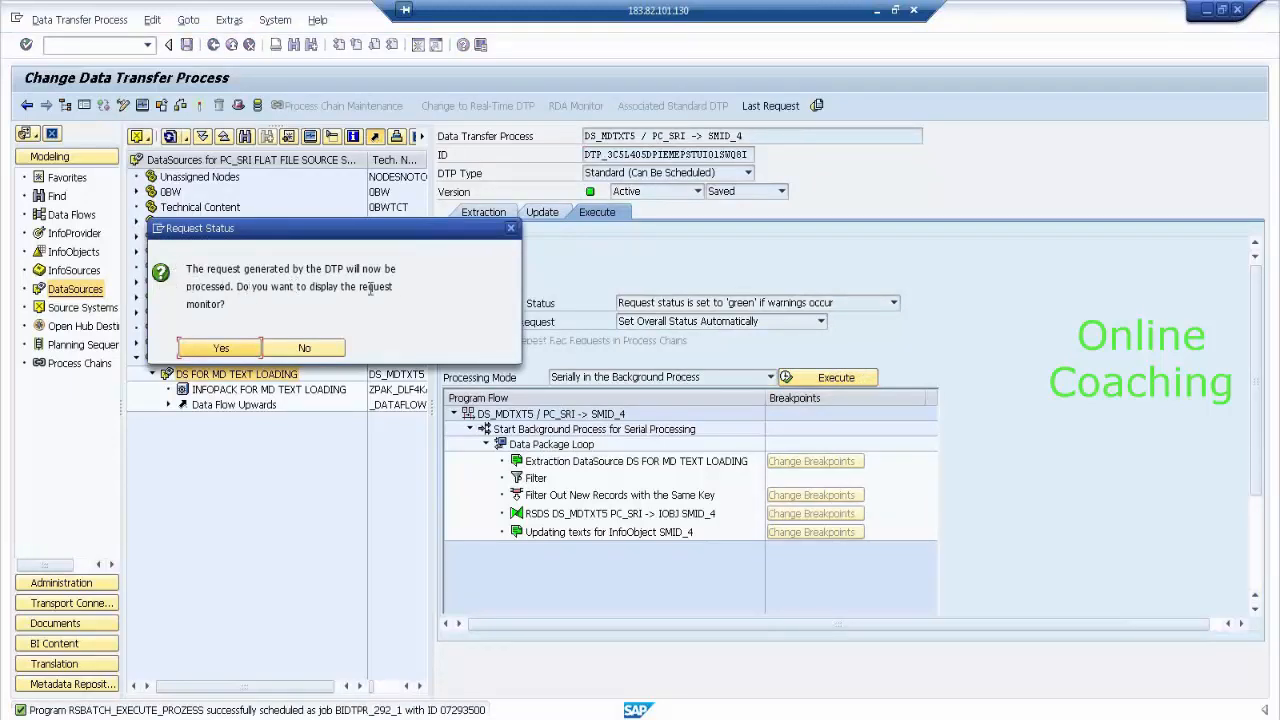
left_click(235, 349)
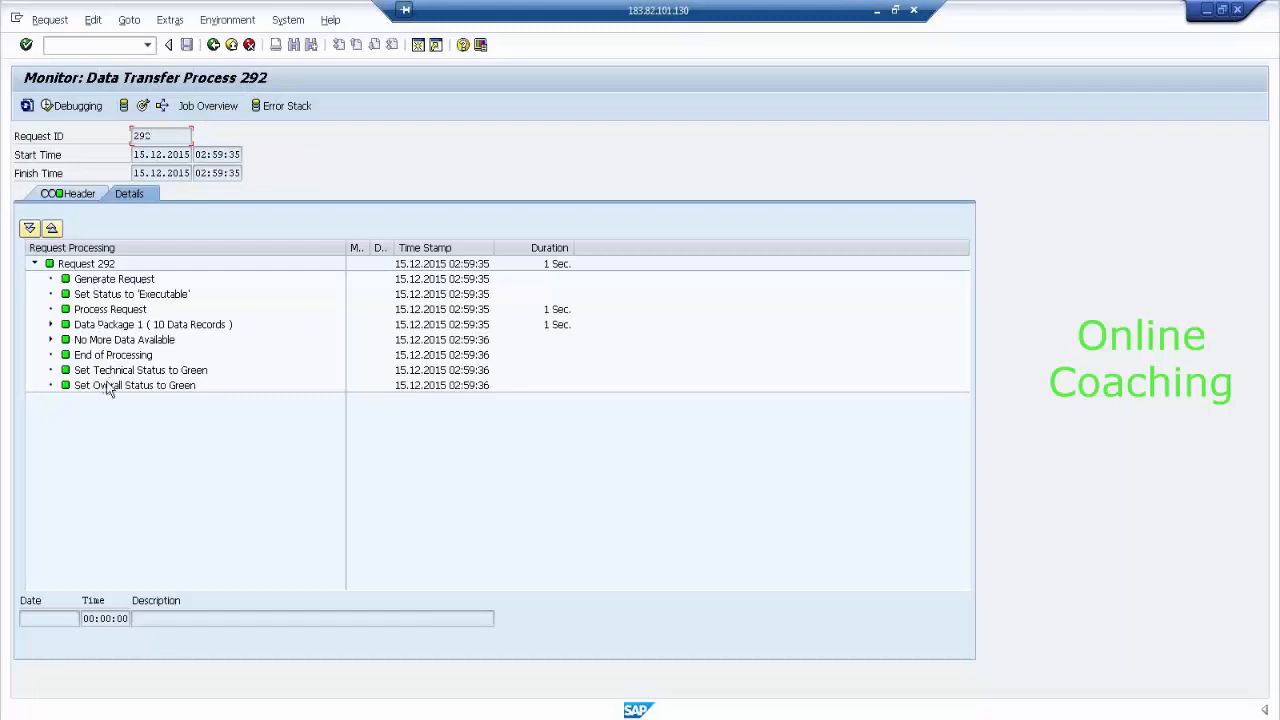
Open the management view of the SALES MAN ID (Texts) target and check the request's status, transferred records and added records.
left_click(143, 106)
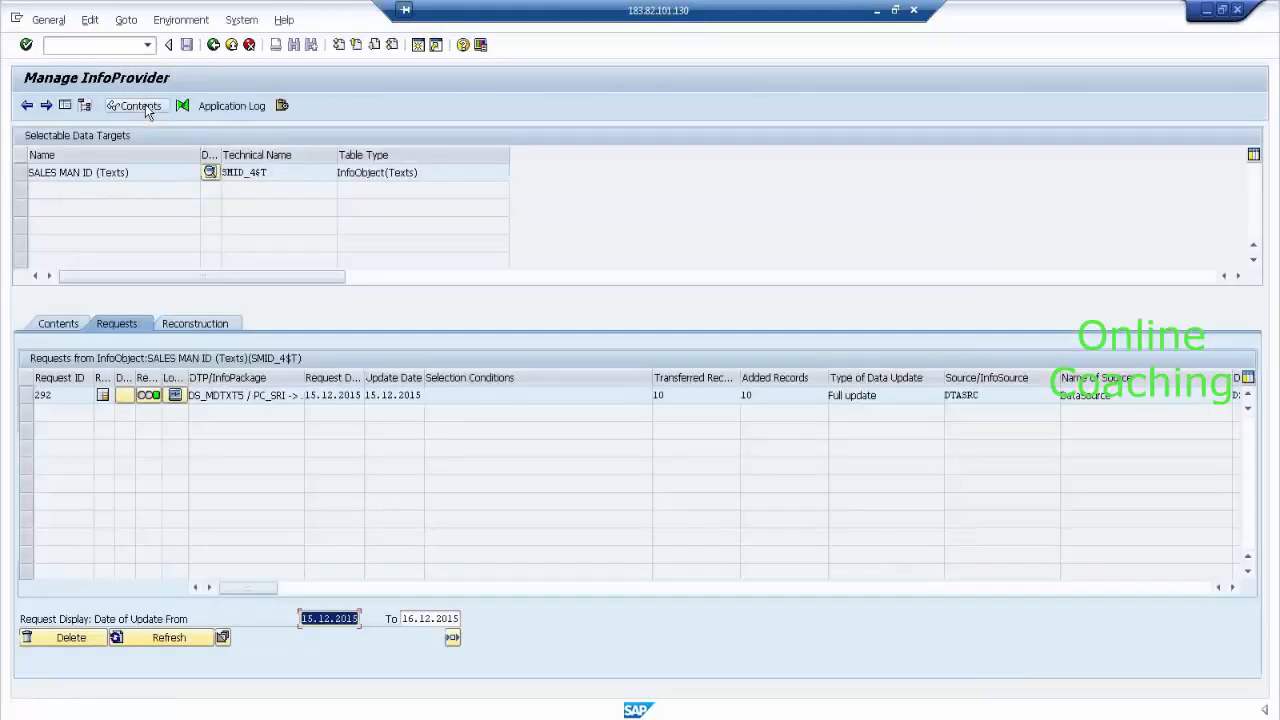
left_click(60, 395)
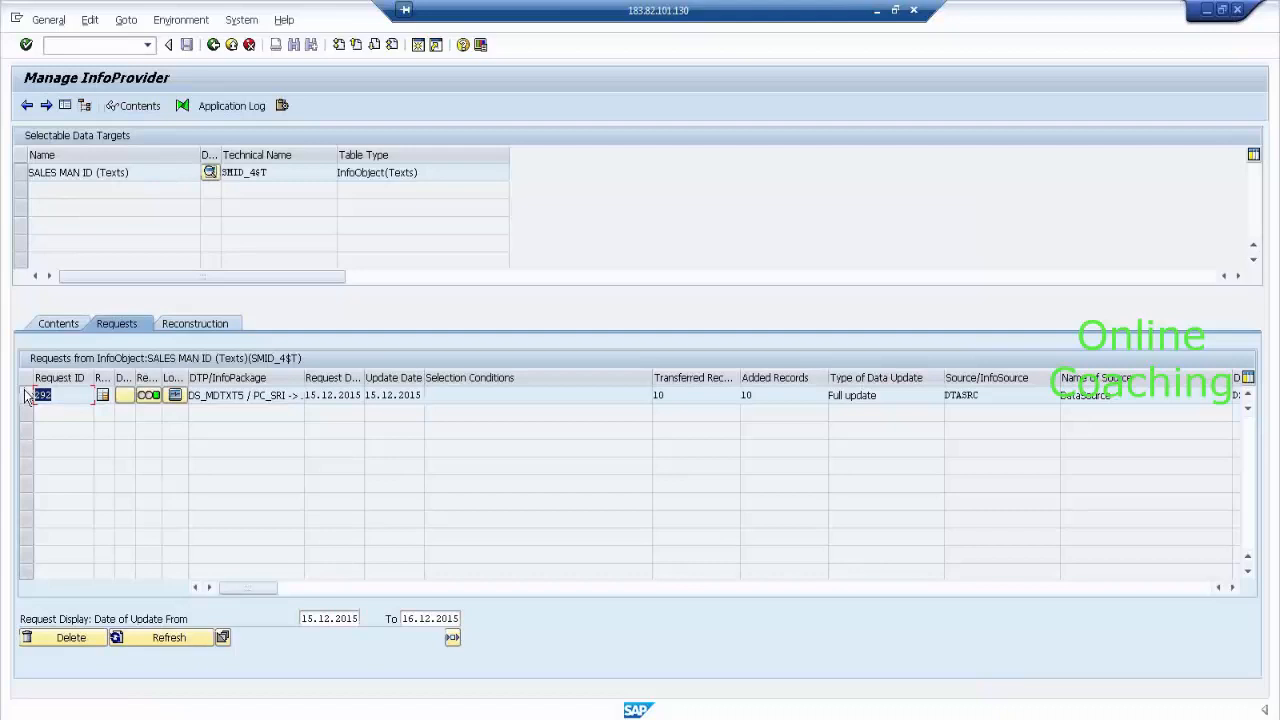
mouse_move(104, 402)
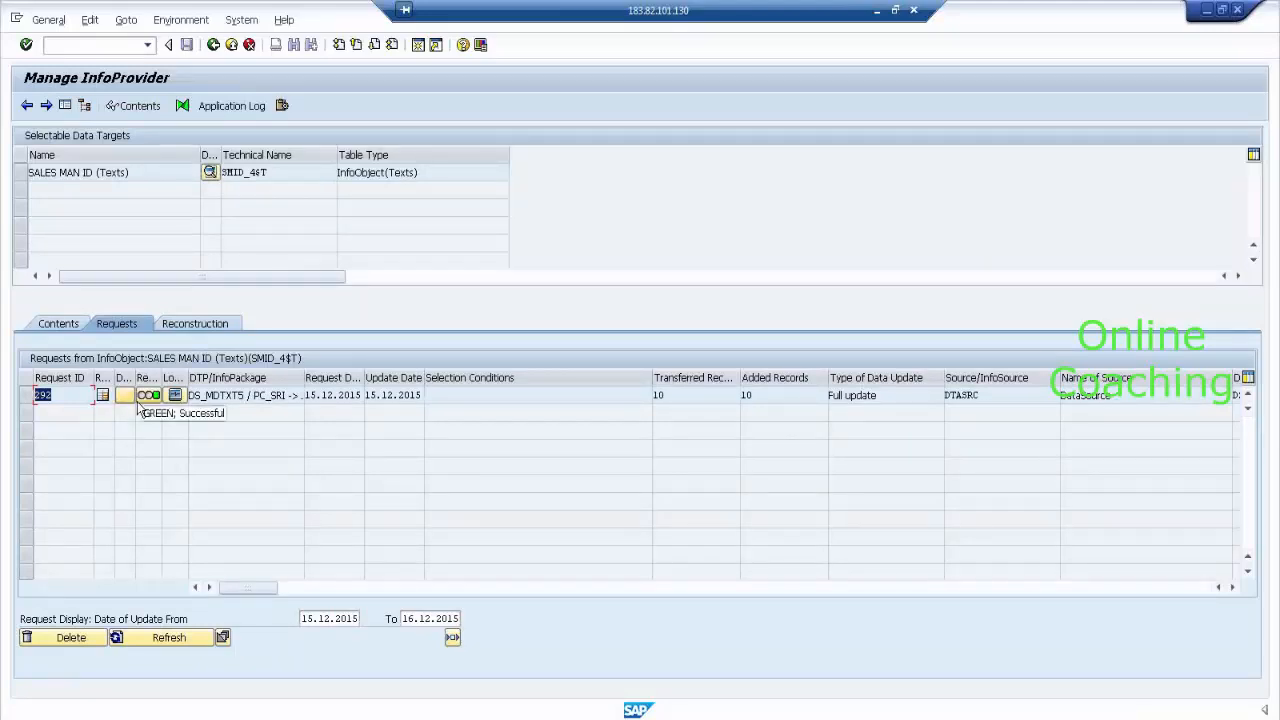
left_click(383, 394)
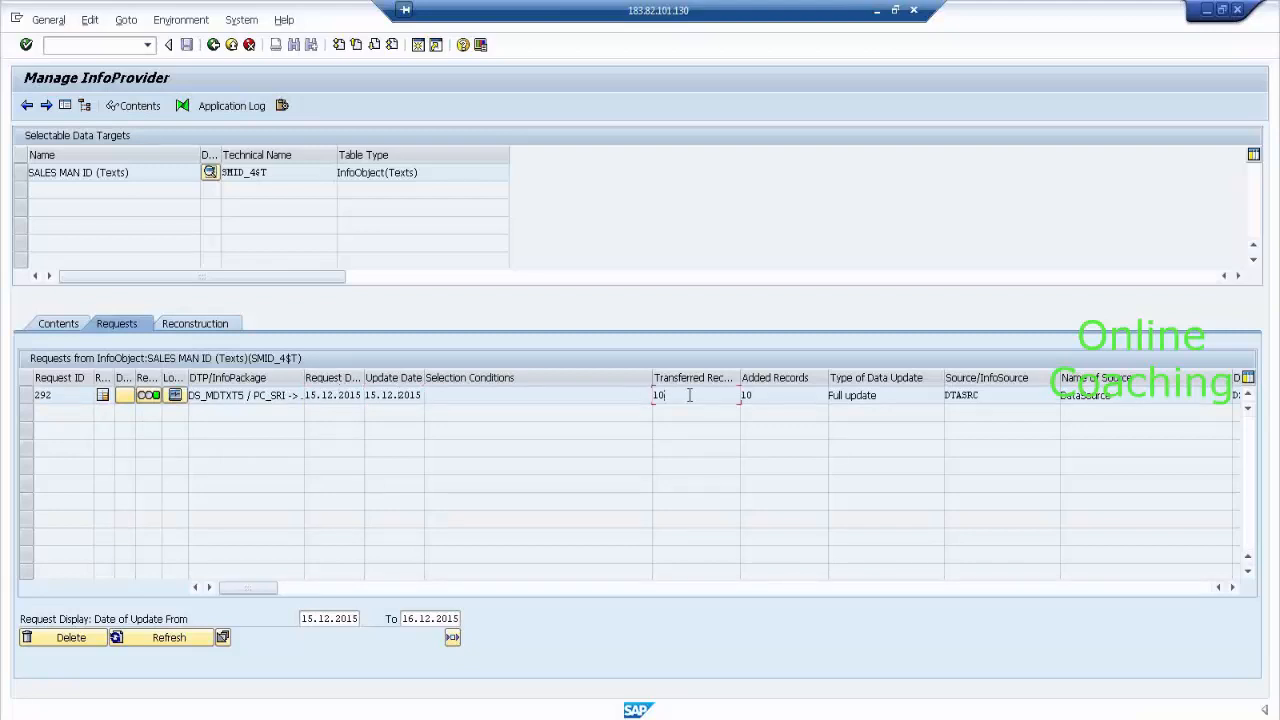
left_click(774, 393)
Display the contents of SALES MAN ID (Texts) without restrictions, widen the short description column, and return to the data transfer process.
left_click(22, 174)
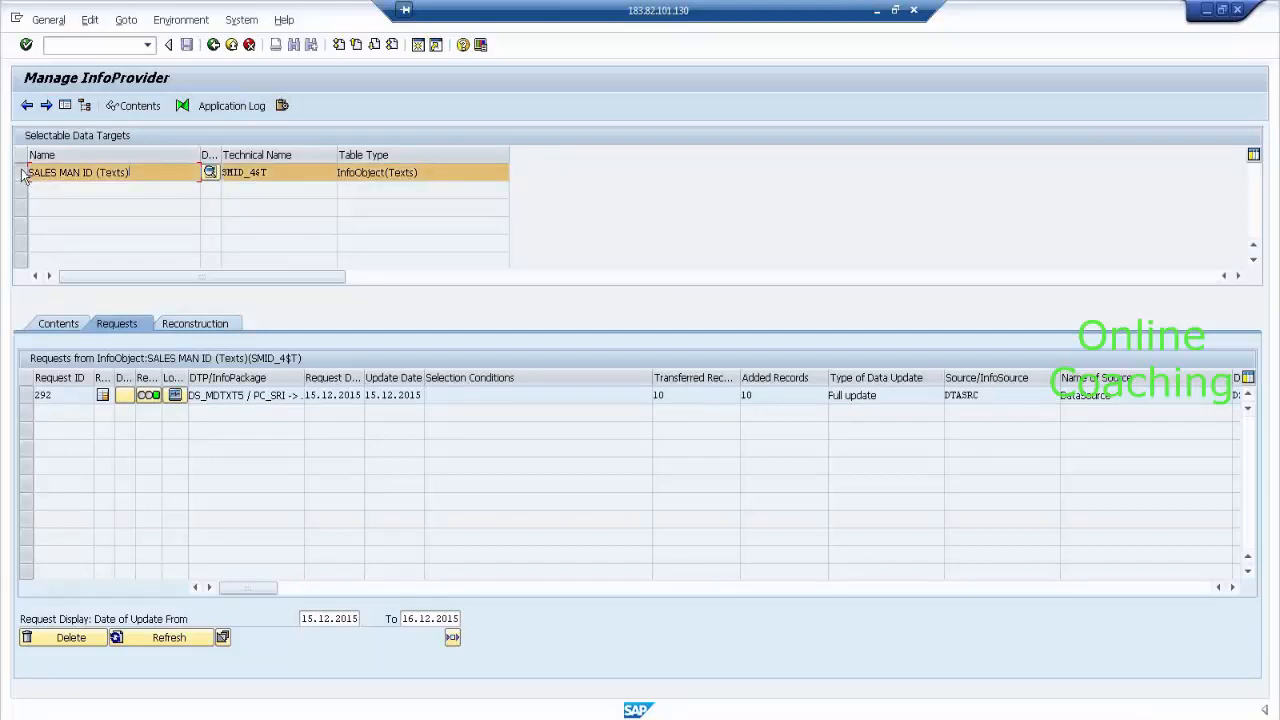
left_click(153, 108)
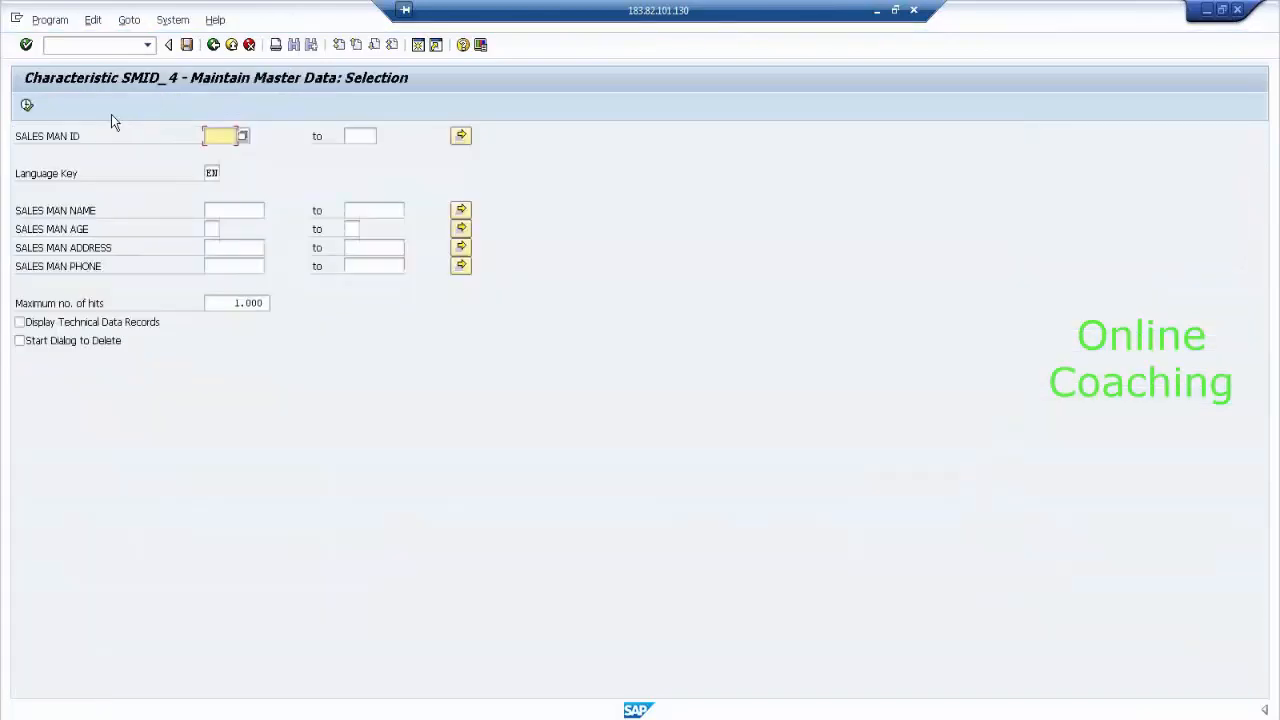
left_click(28, 106)
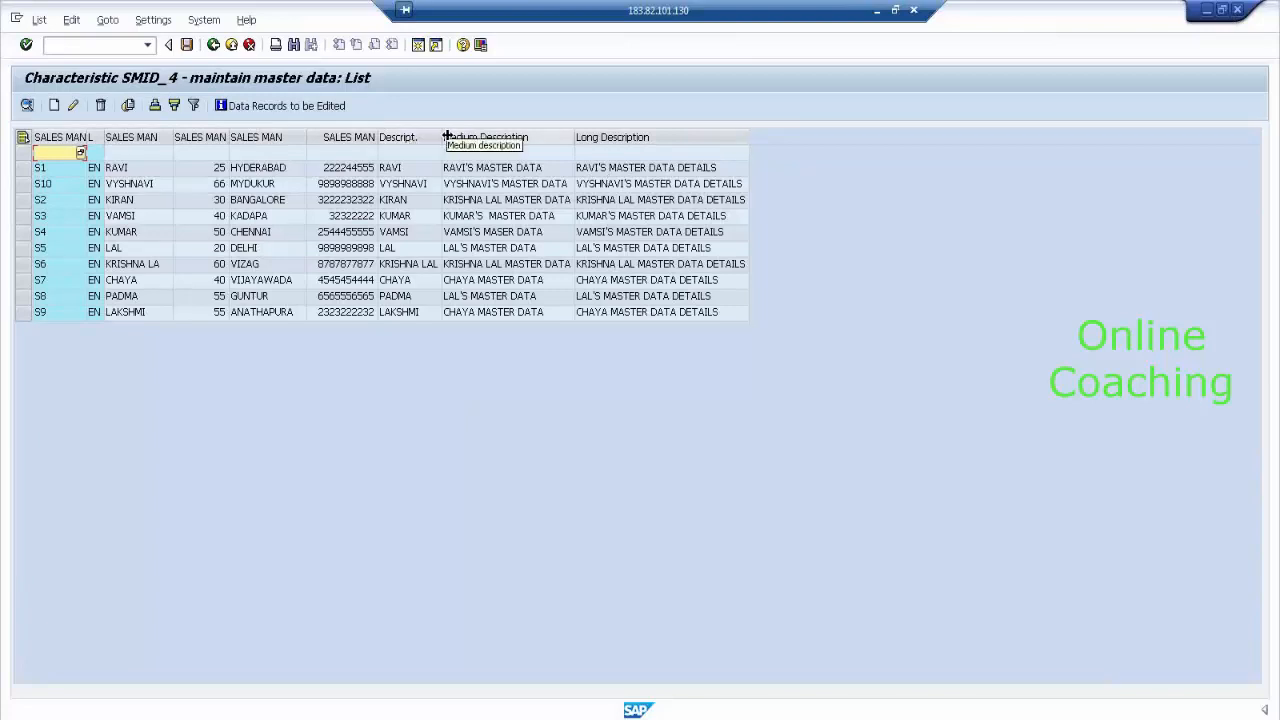
left_click_drag(446, 136, 503, 134)
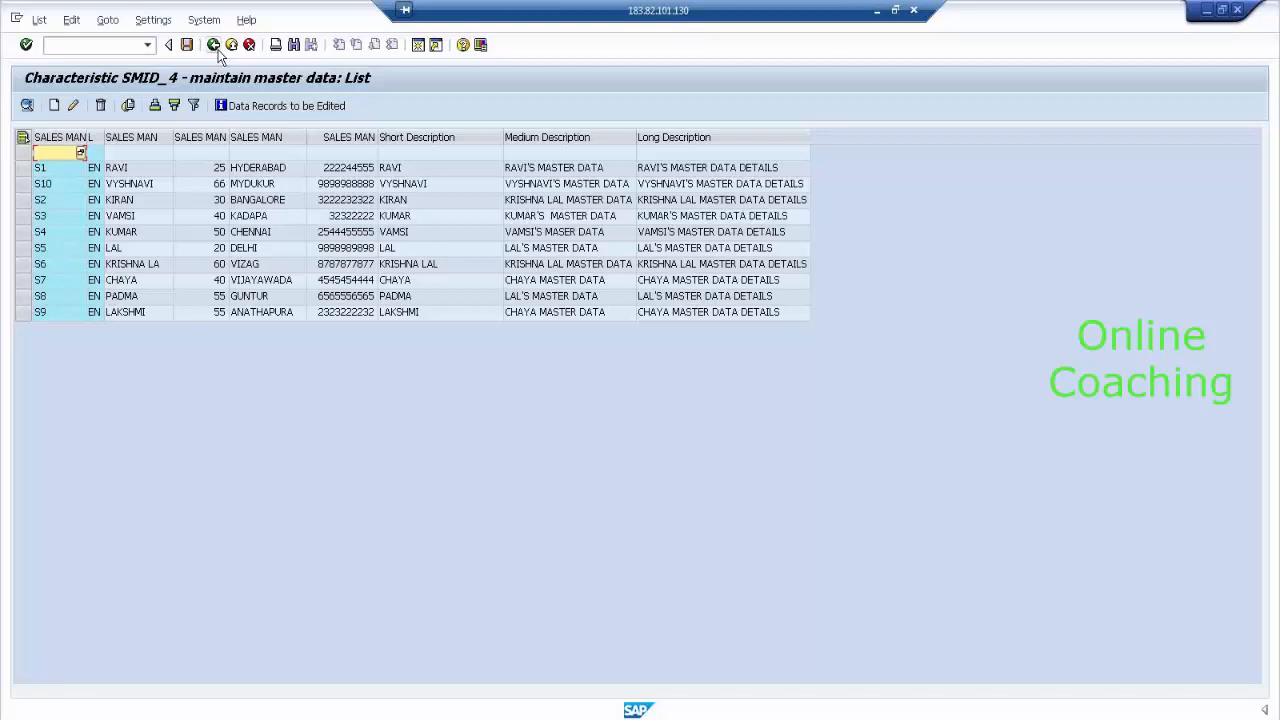
left_click(213, 45)
left_click(213, 45)
left_click(214, 46)
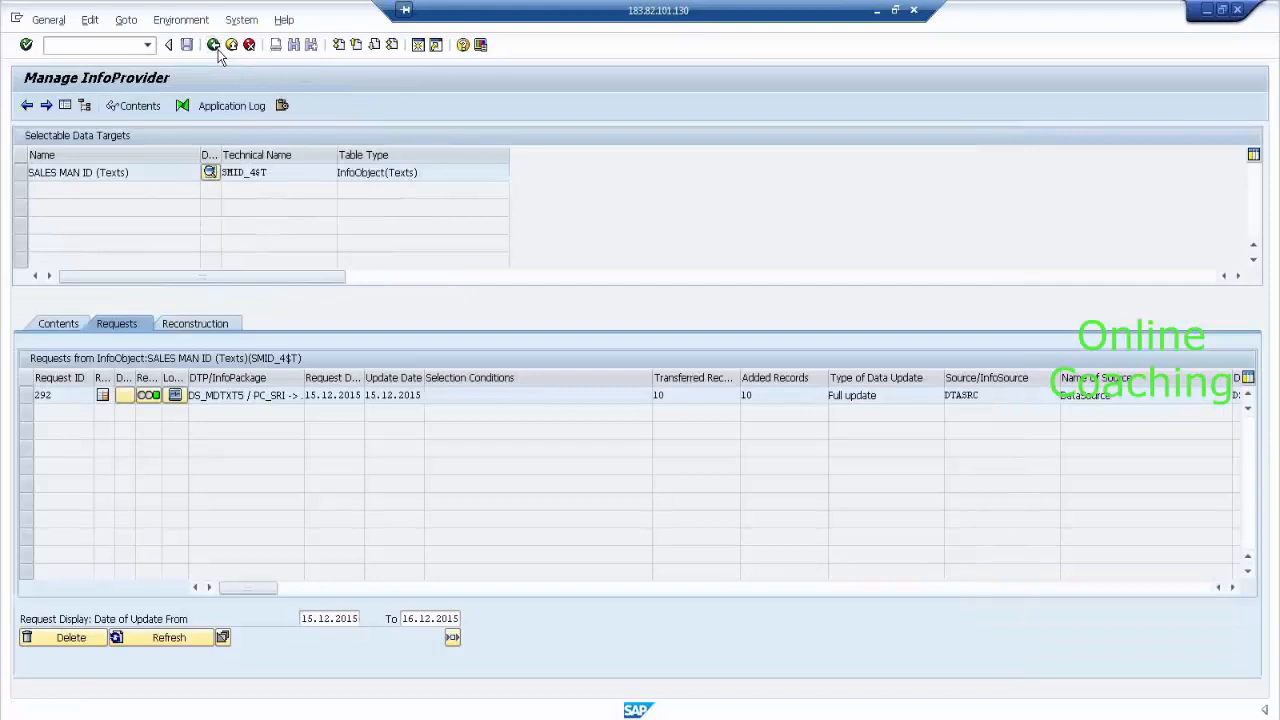
left_click(213, 45)
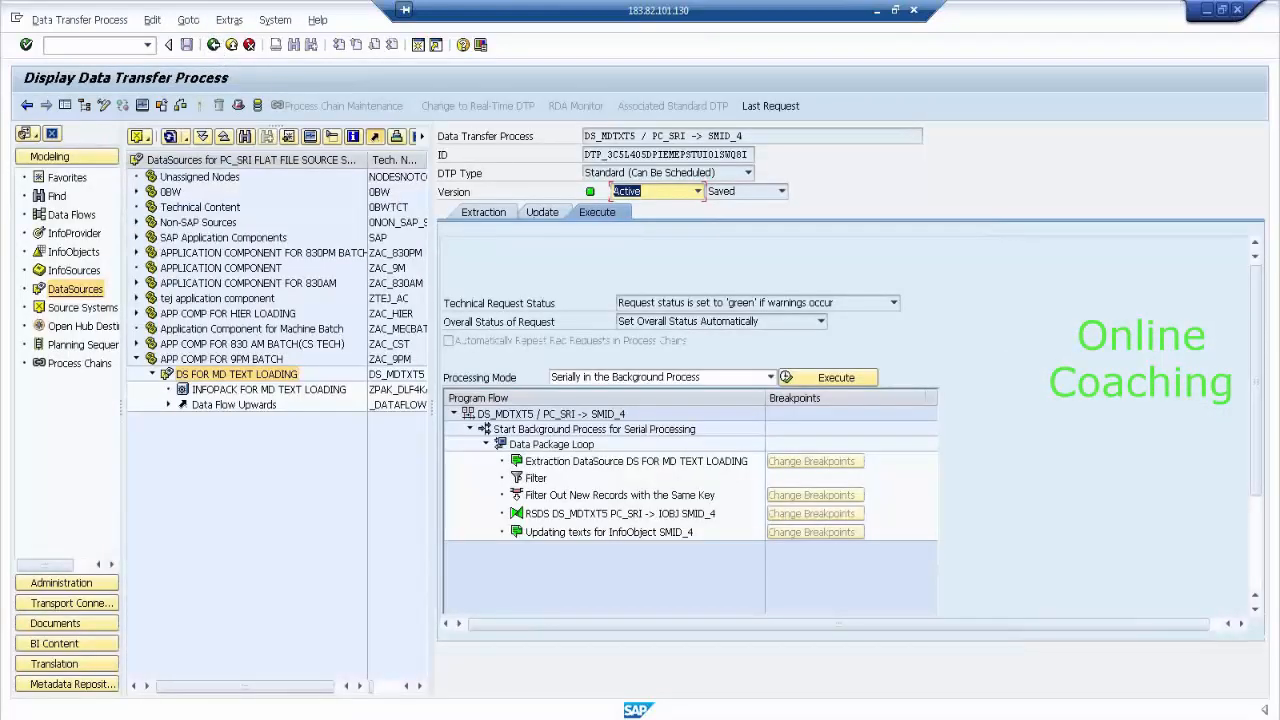
Open the SALES MAN ID characteristic from the InfoObjects tree and view its master data and text settings.
left_click(230, 718)
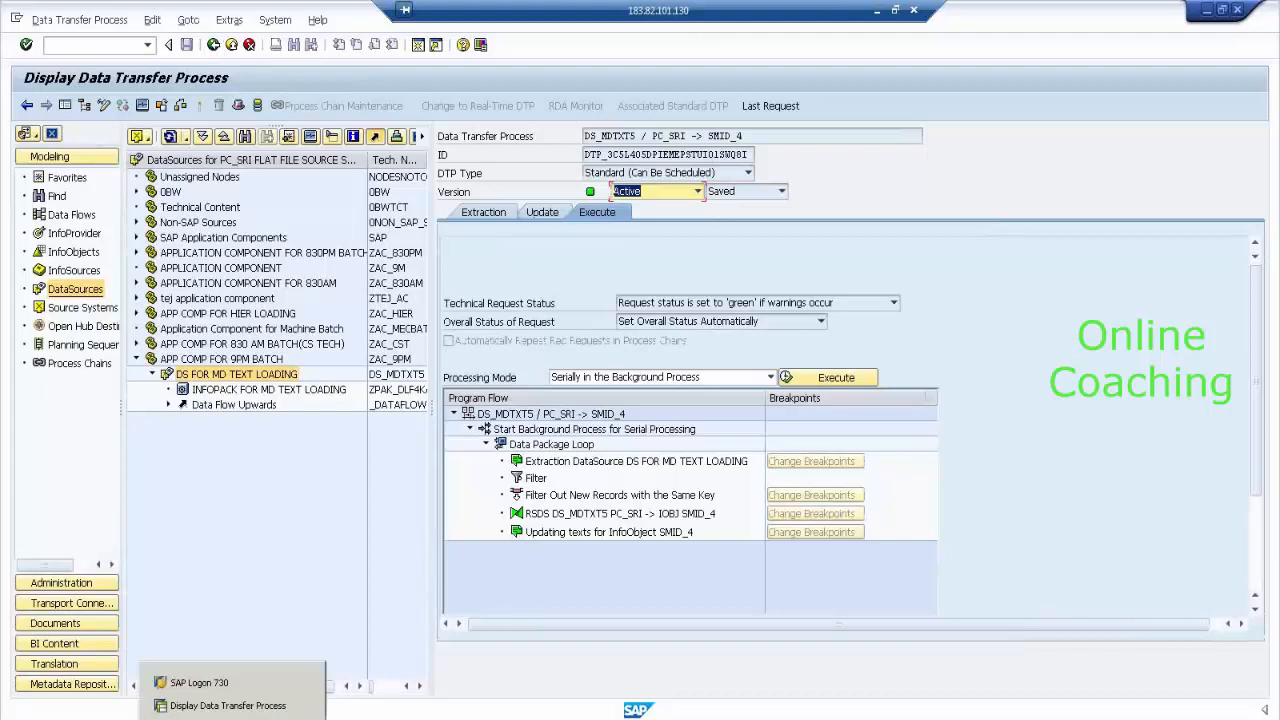
left_click(73, 252)
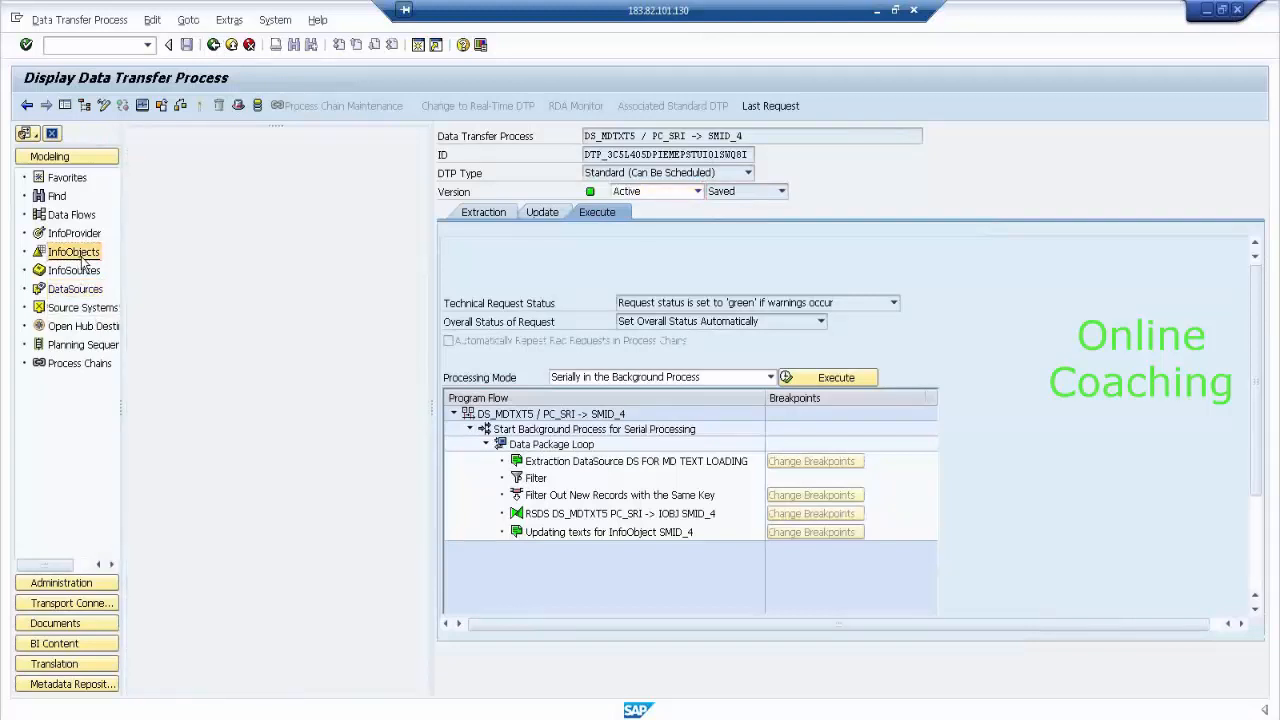
double_click(224, 541)
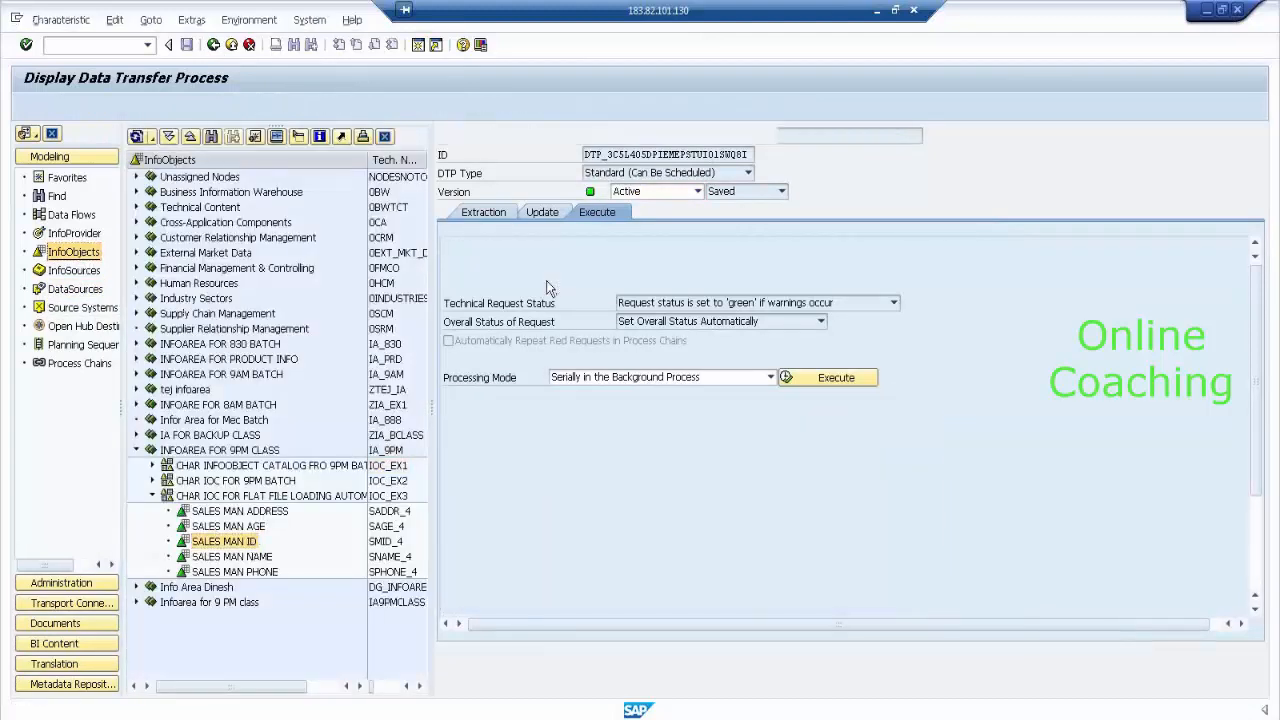
left_click(628, 250)
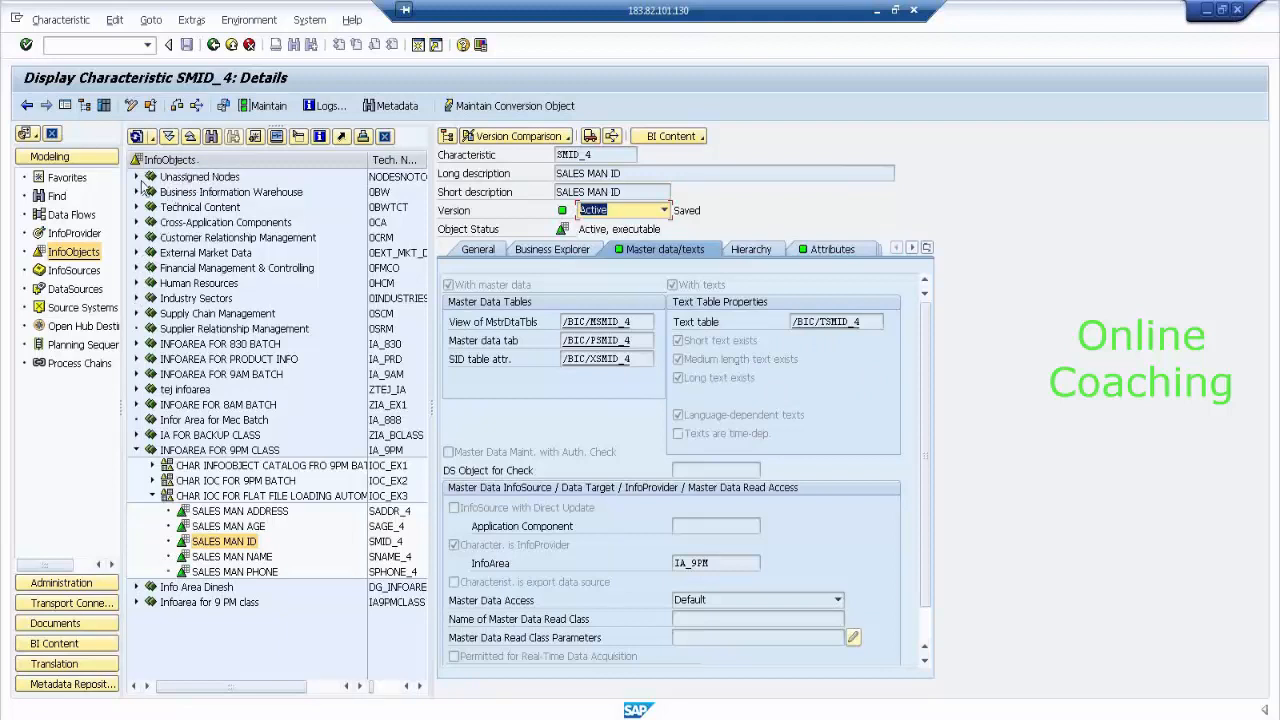
Search the InfoObjects tree for 0LANGU, display the Language key characteristic's details, and widen the tree to show full technical names.
left_click(212, 137)
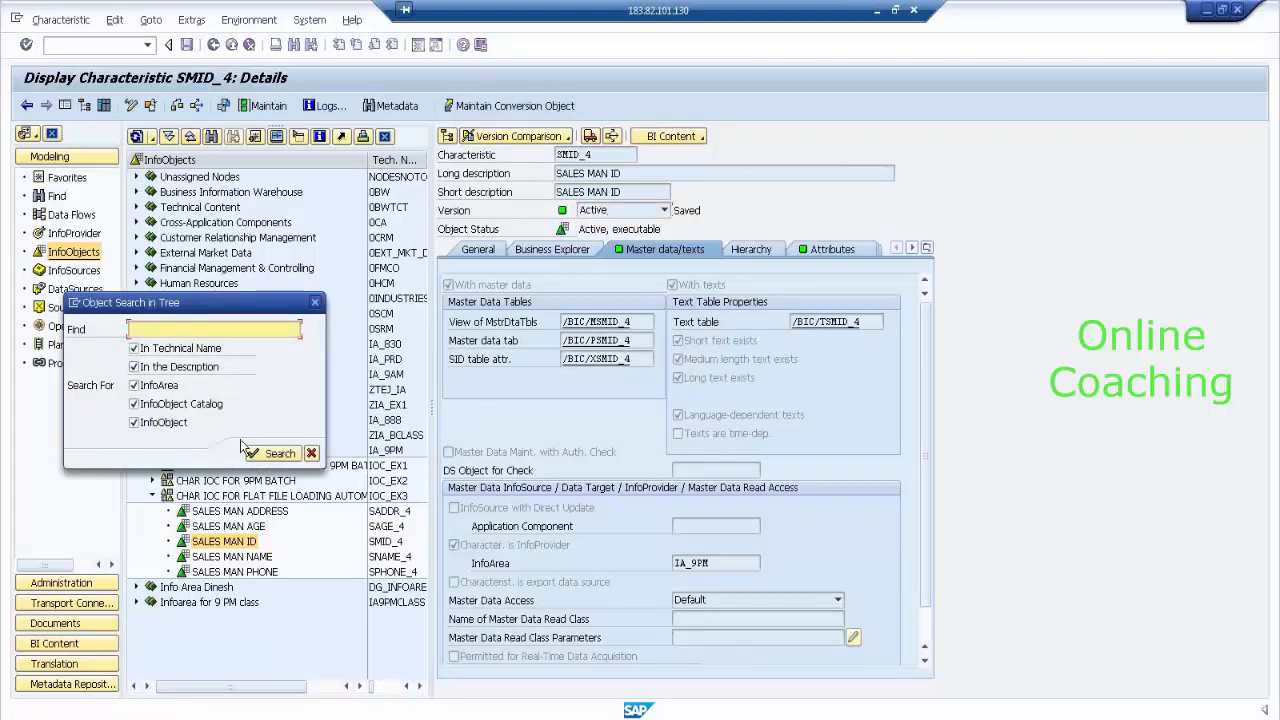
type("0LANGU")
left_click(278, 453)
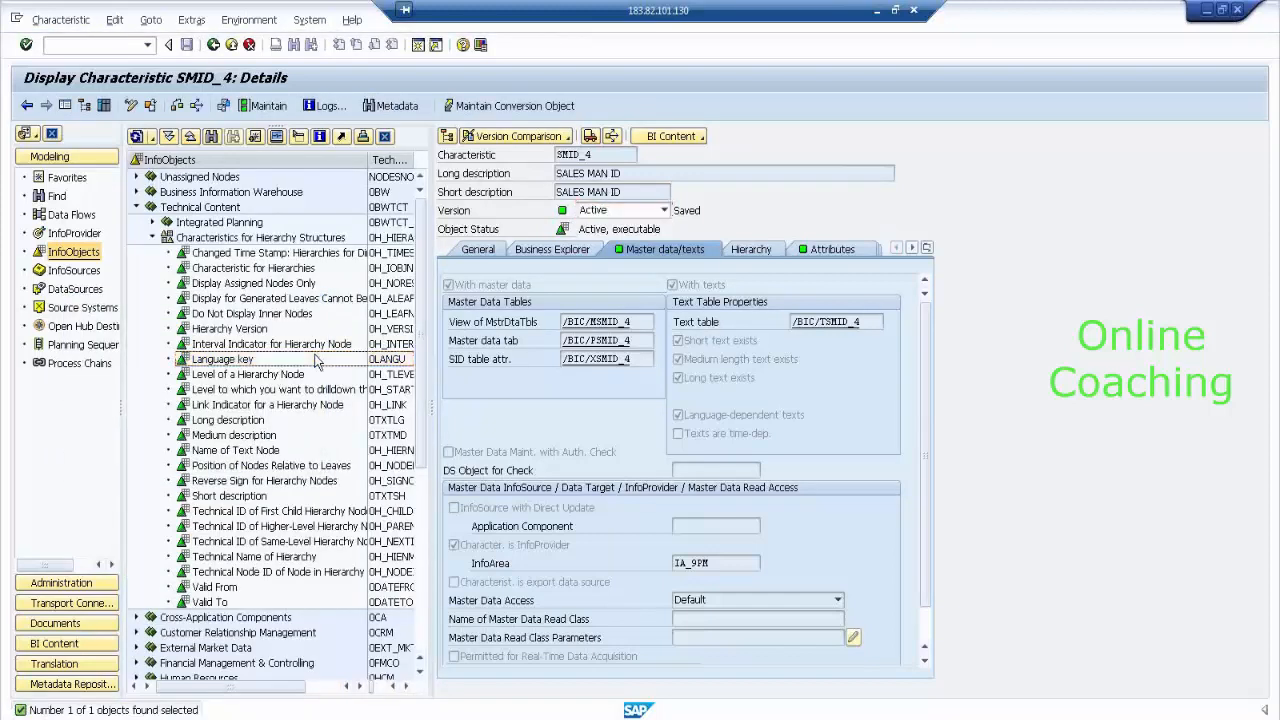
double_click(238, 360)
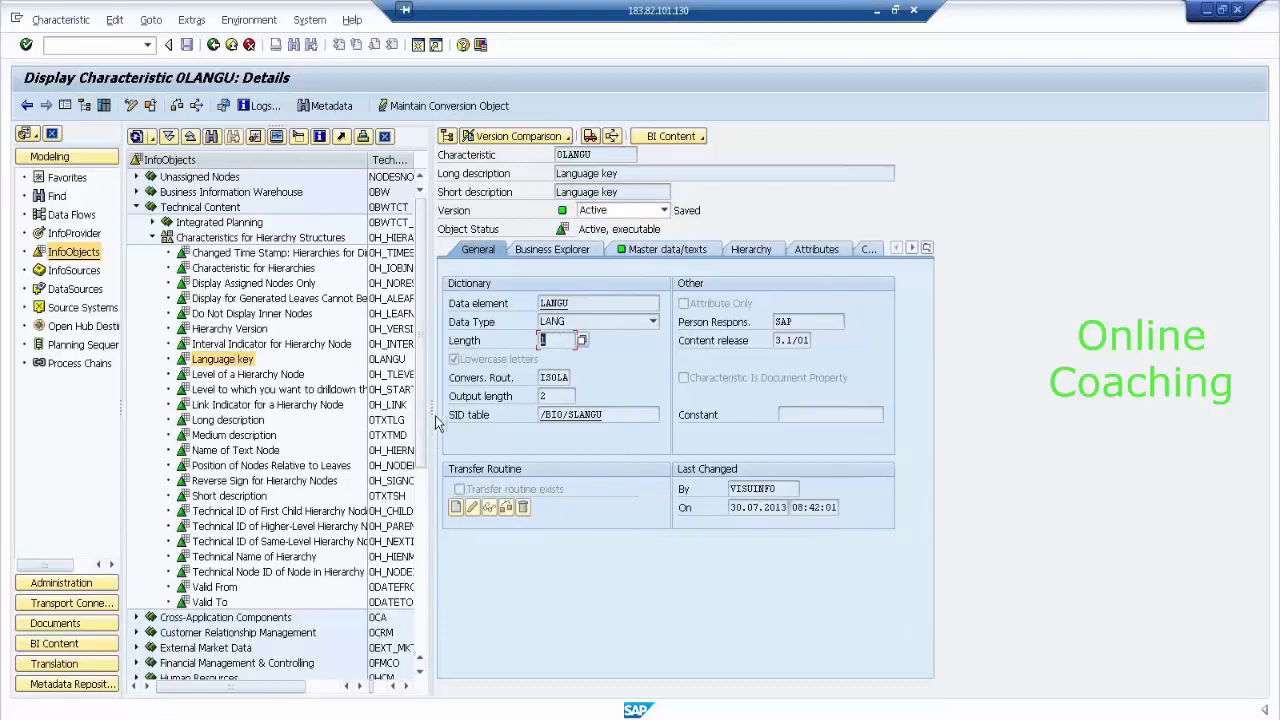
left_click_drag(432, 408, 480, 410)
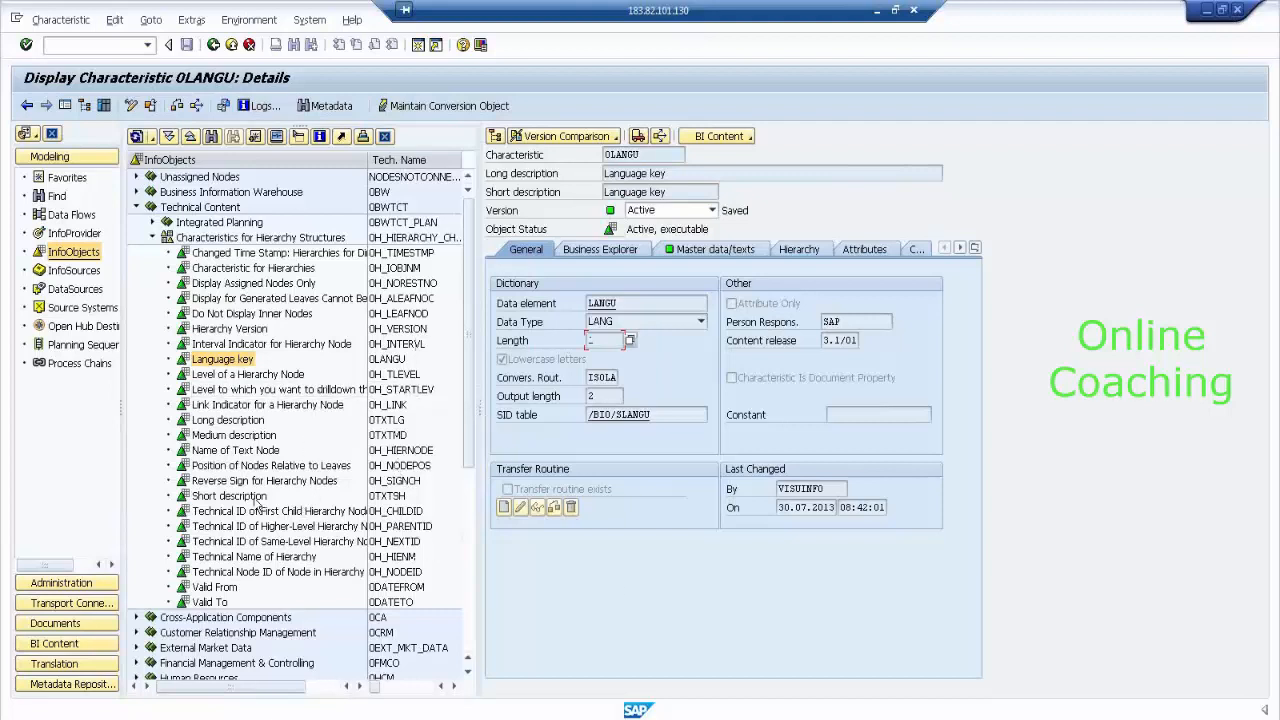
Display the Short description characteristic 0TXTSH and check its length.
left_click(253, 497)
double_click(254, 500)
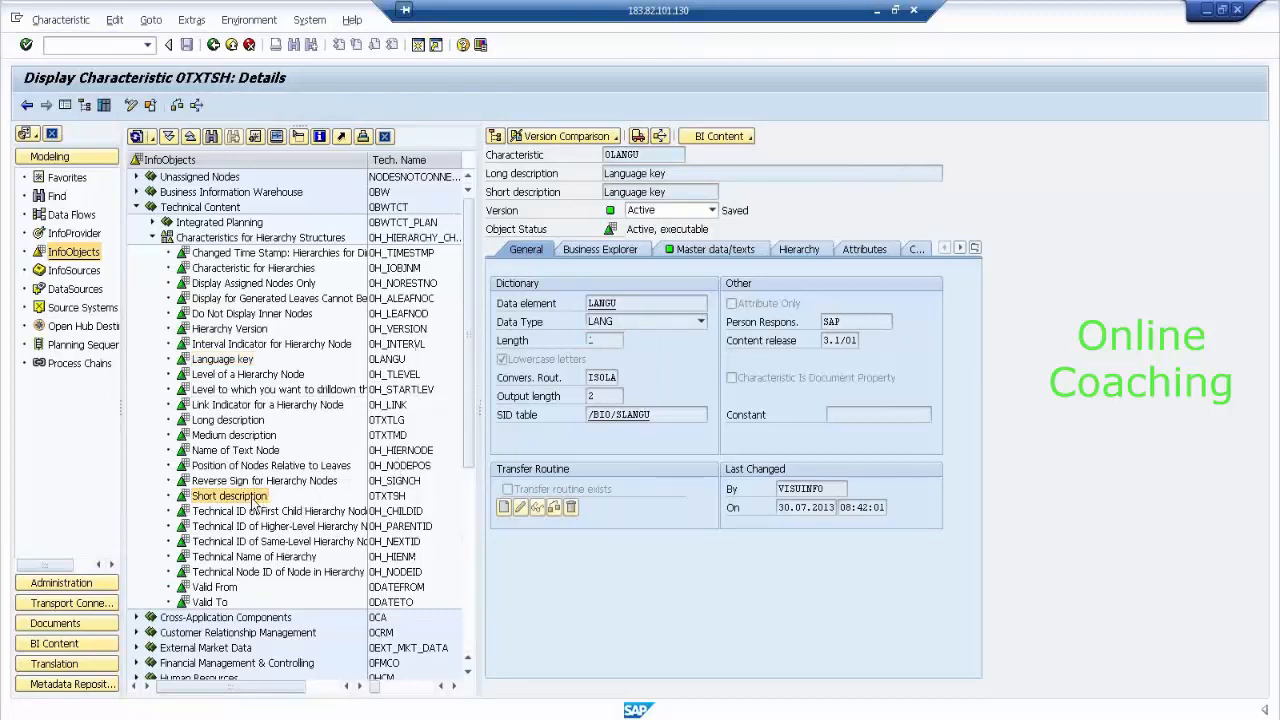
left_click(603, 340)
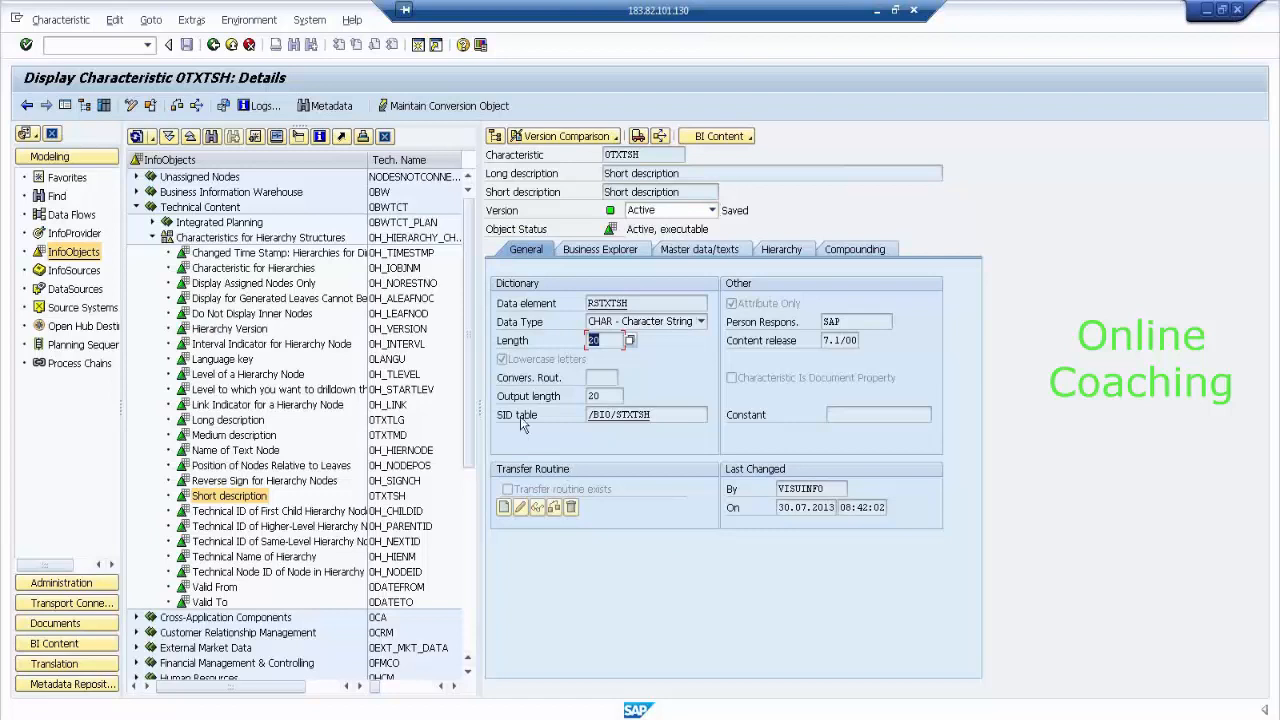
Search for 0TXTMD and check the Medium description's length, and check the length of Long description 0TXTLG as well.
left_click(211, 137)
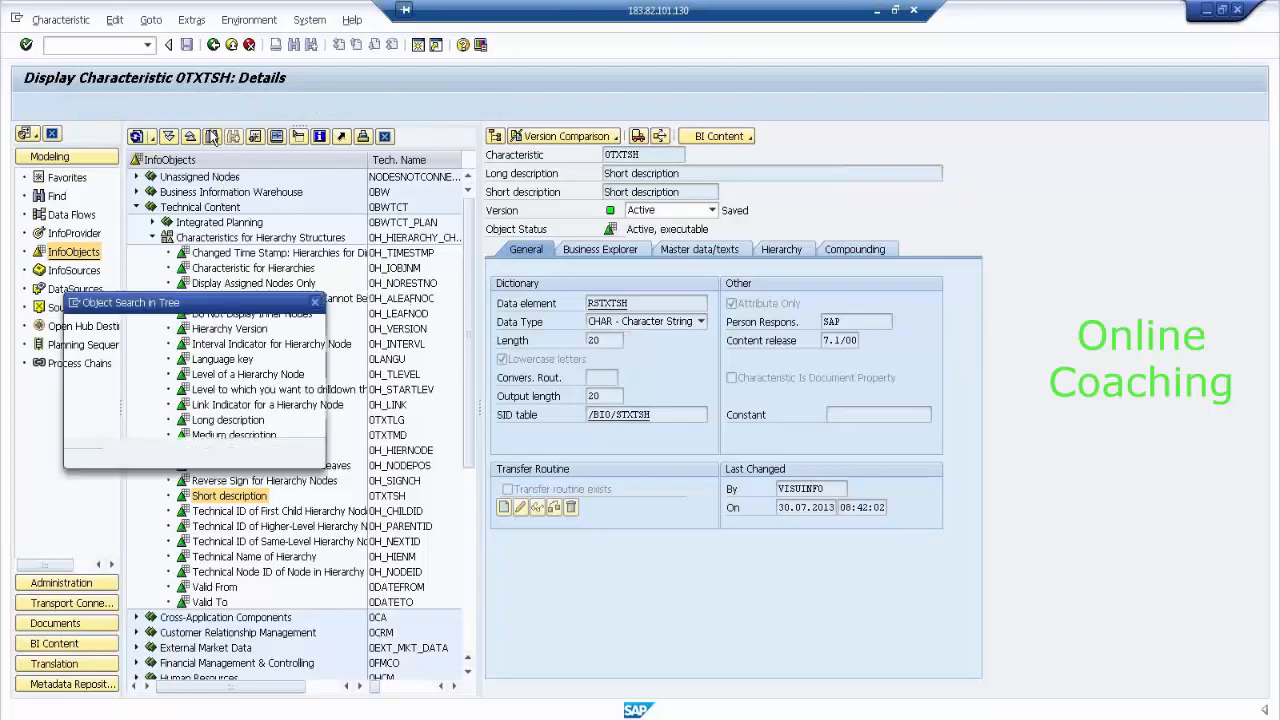
type("0TXTMD")
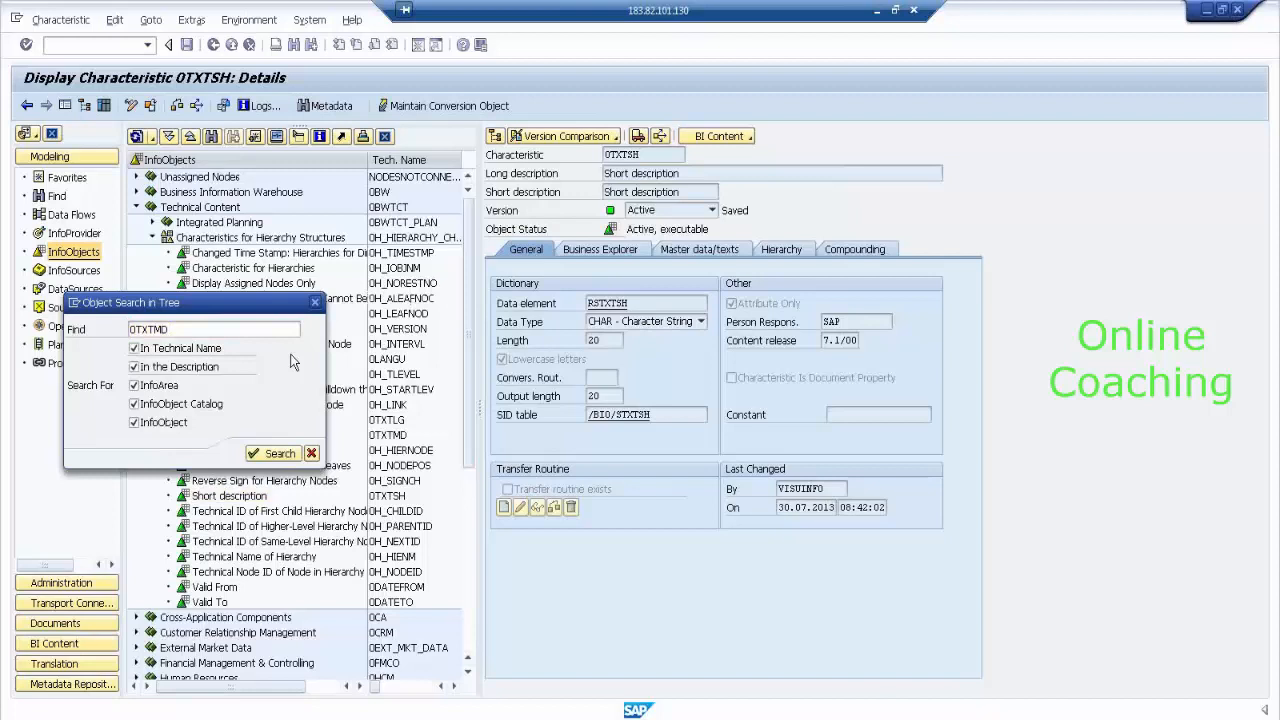
key("Return")
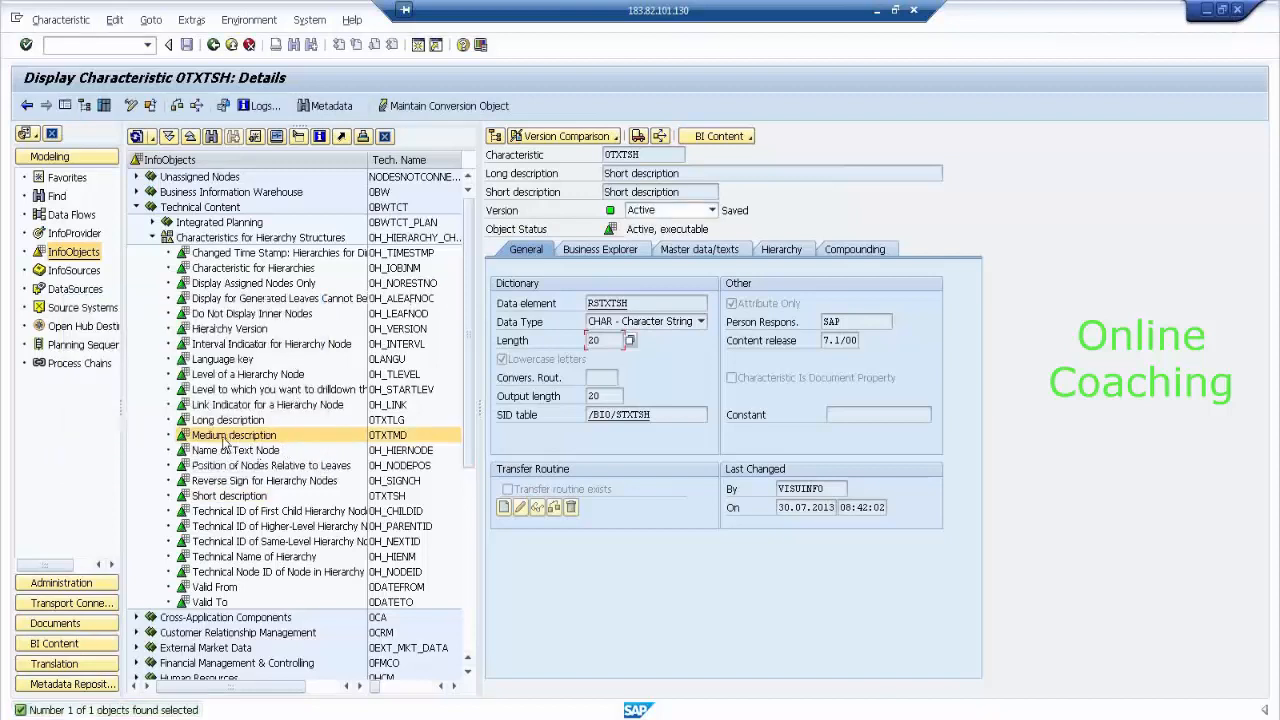
double_click(225, 441)
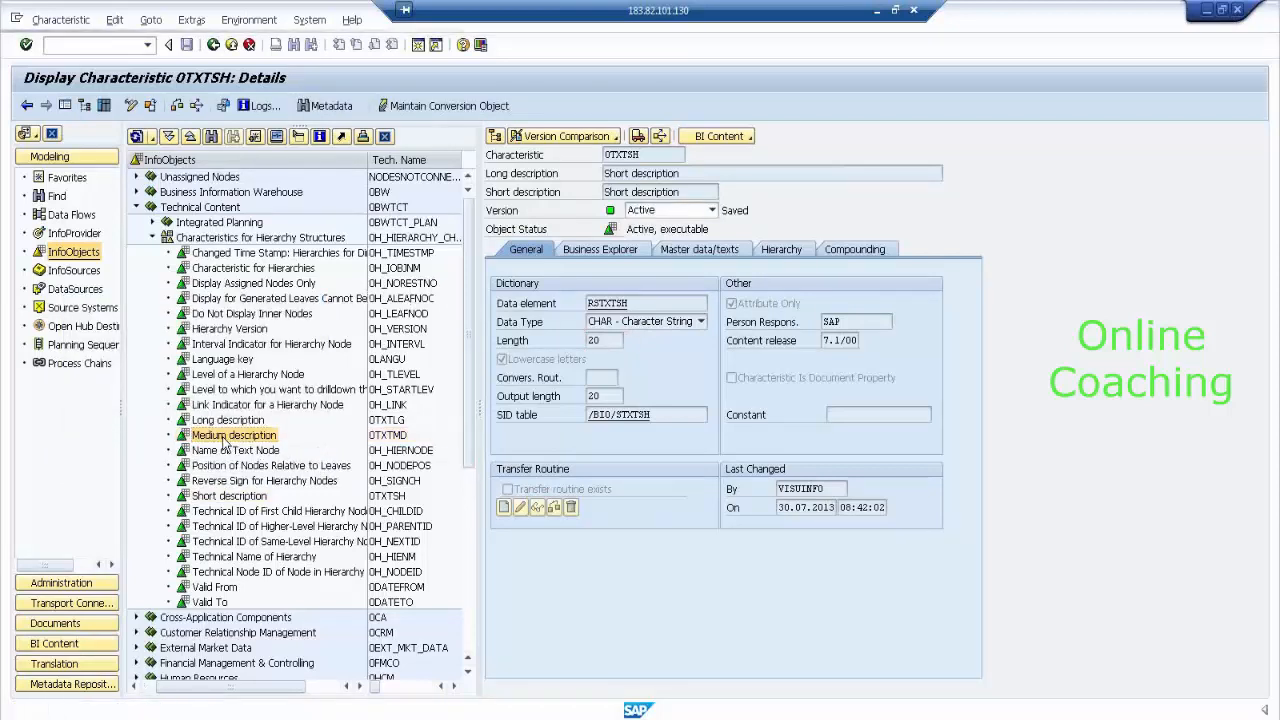
left_click(598, 341)
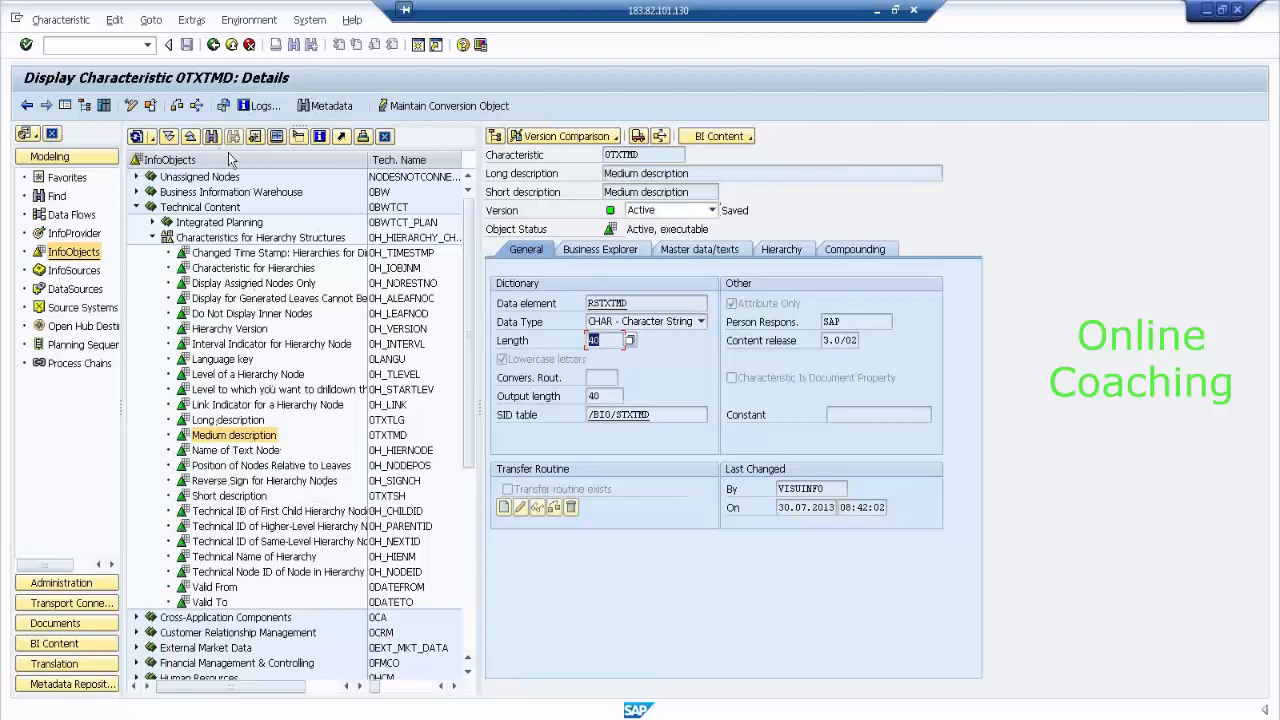
left_click(250, 427)
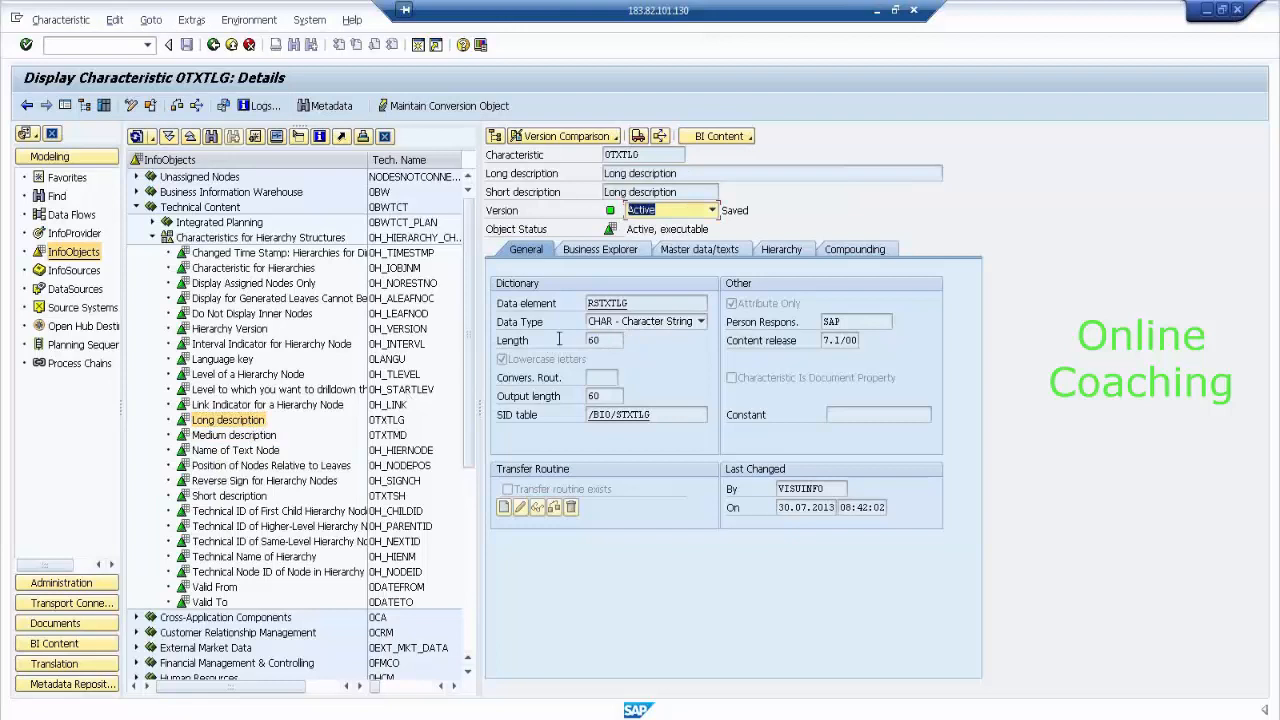
left_click_drag(613, 340, 565, 342)
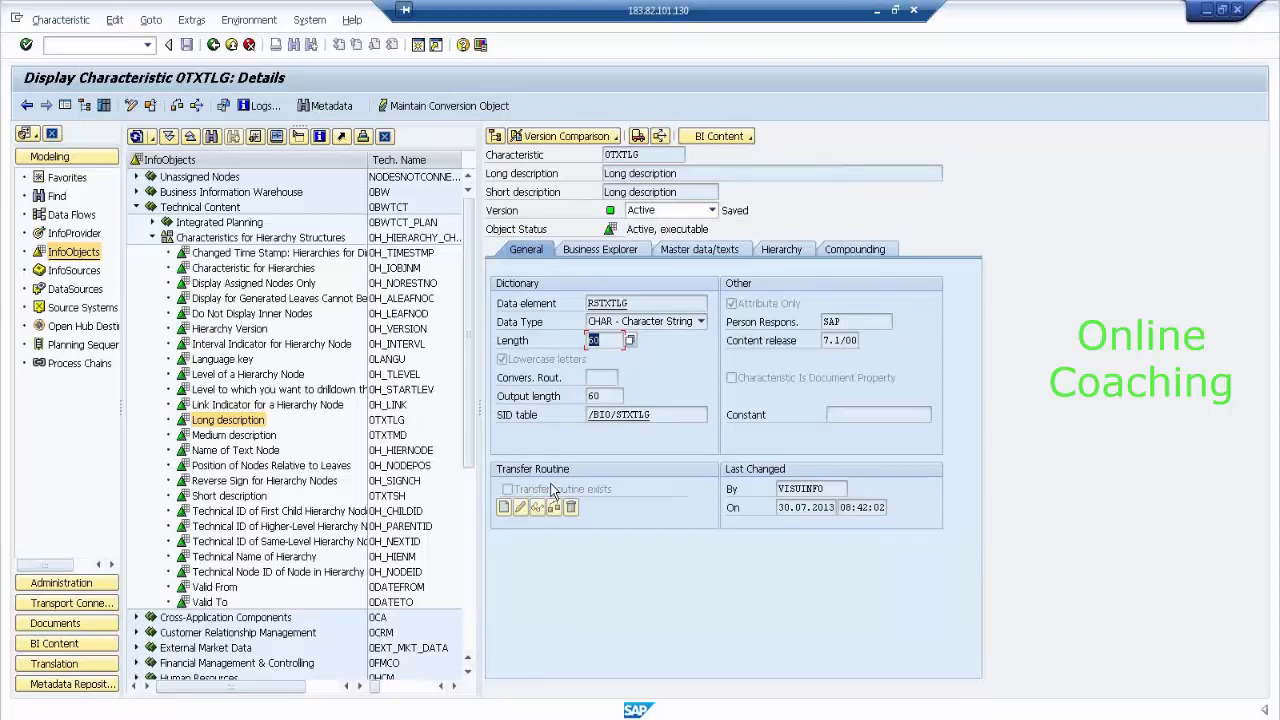
Go back out of the description characteristics, collapse the Technical Content branch, and reopen the SALES MAN ID characteristic.
left_click(215, 45)
left_click(215, 45)
left_click(215, 45)
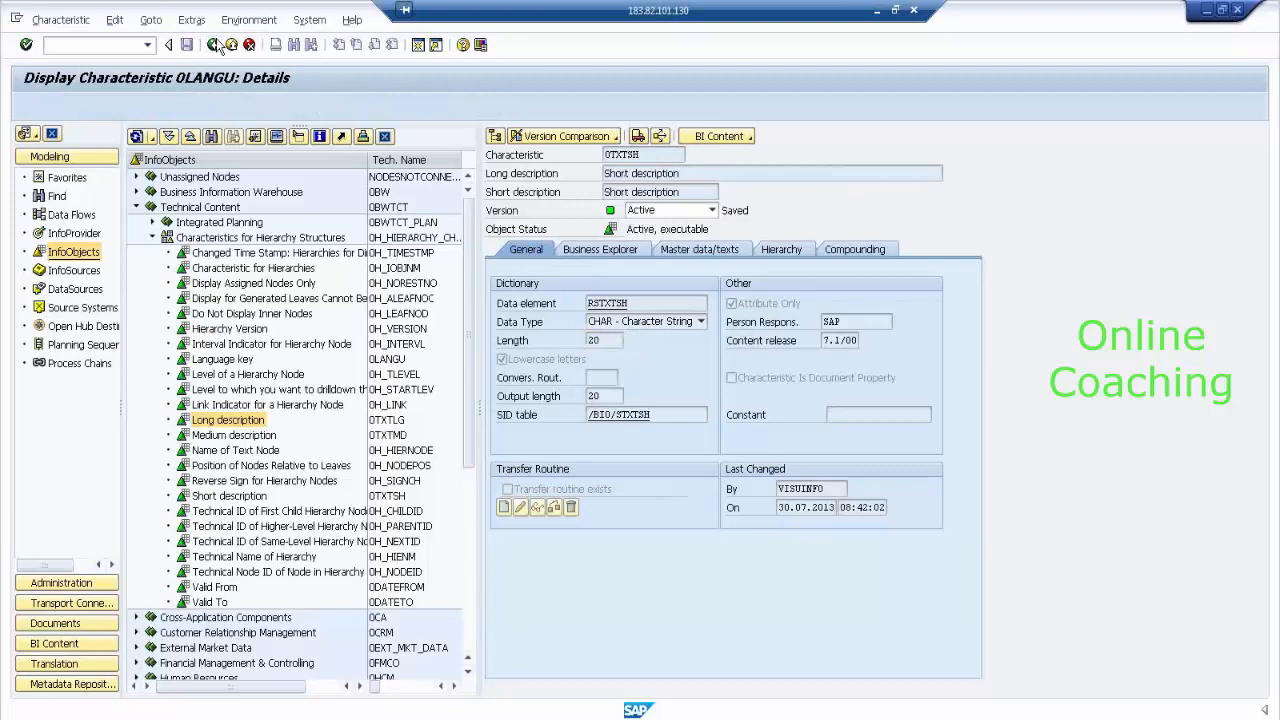
left_click(215, 45)
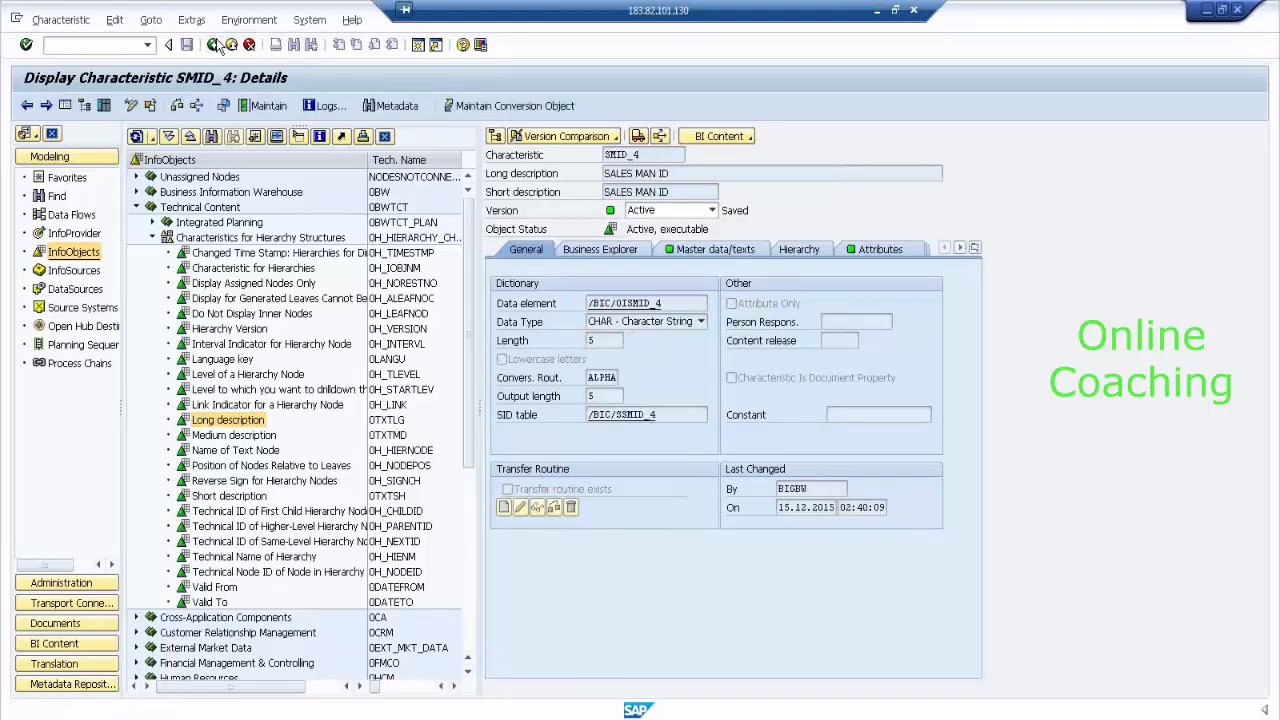
left_click(215, 45)
left_click(215, 45)
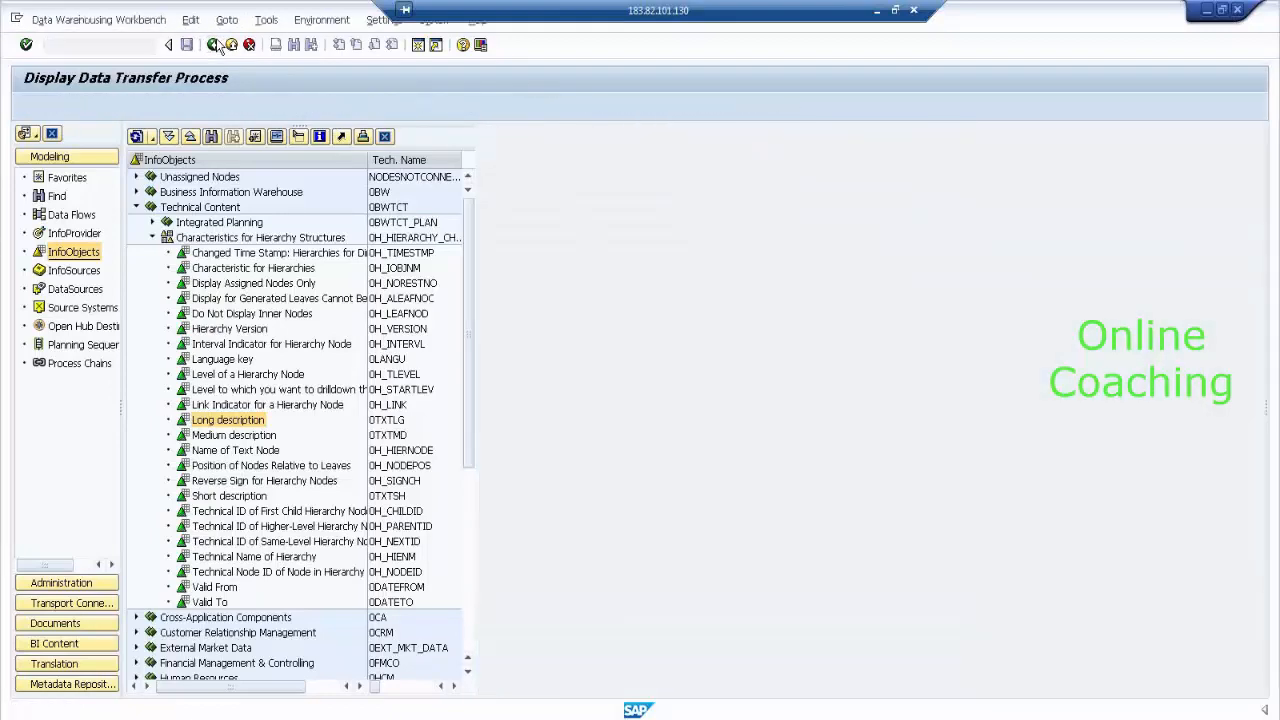
left_click(137, 207)
left_click(243, 544)
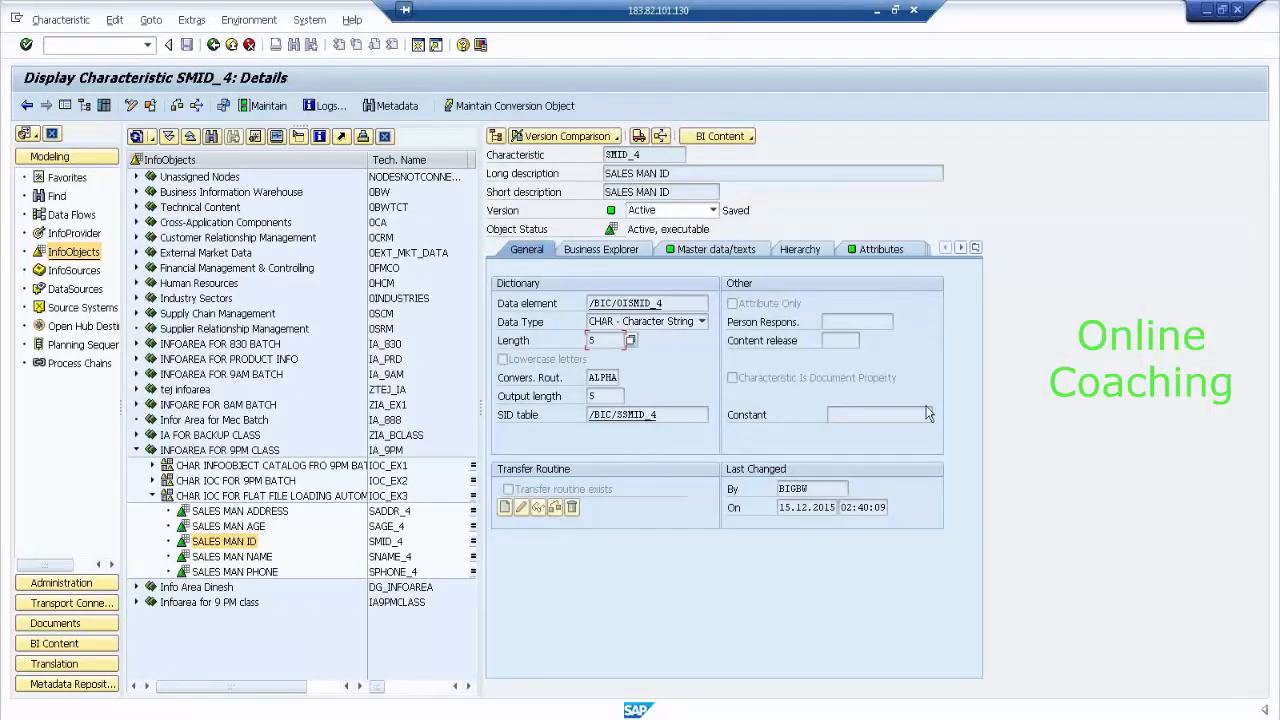
Examine SMID_4's master data view, master data table and attribute SID table names in its master data and text settings.
left_click(732, 254)
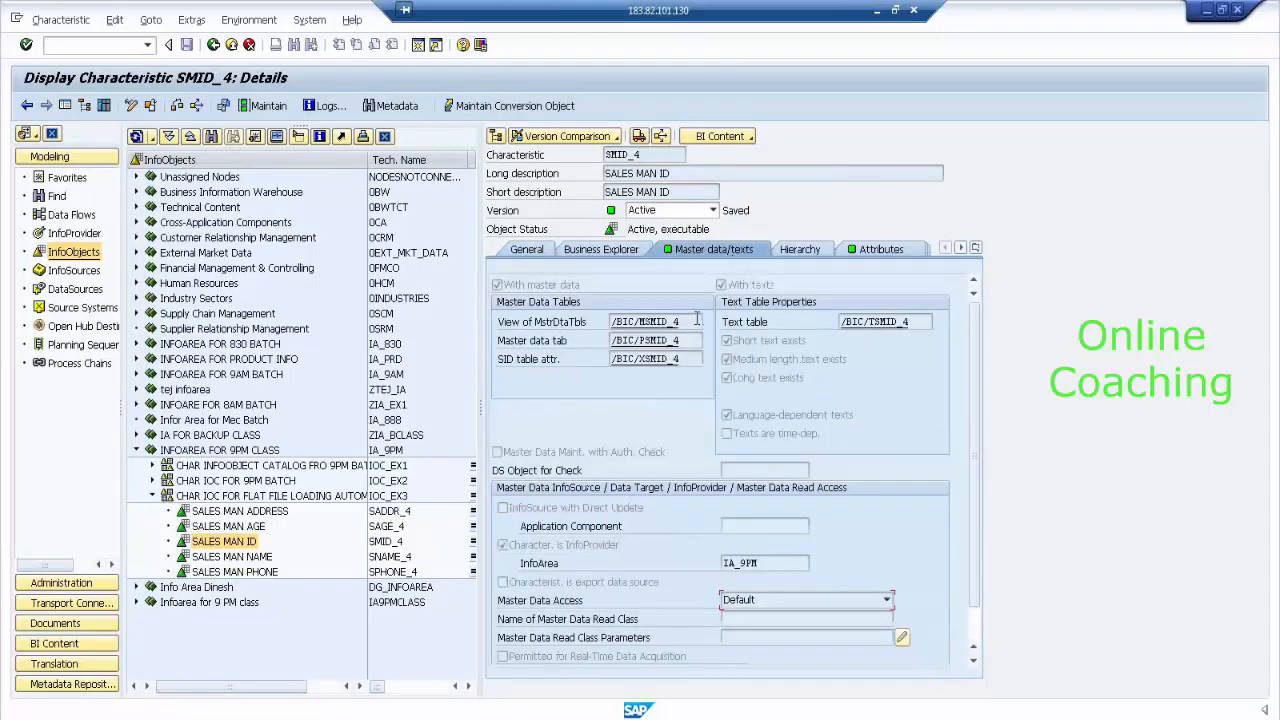
left_click_drag(698, 321, 604, 320)
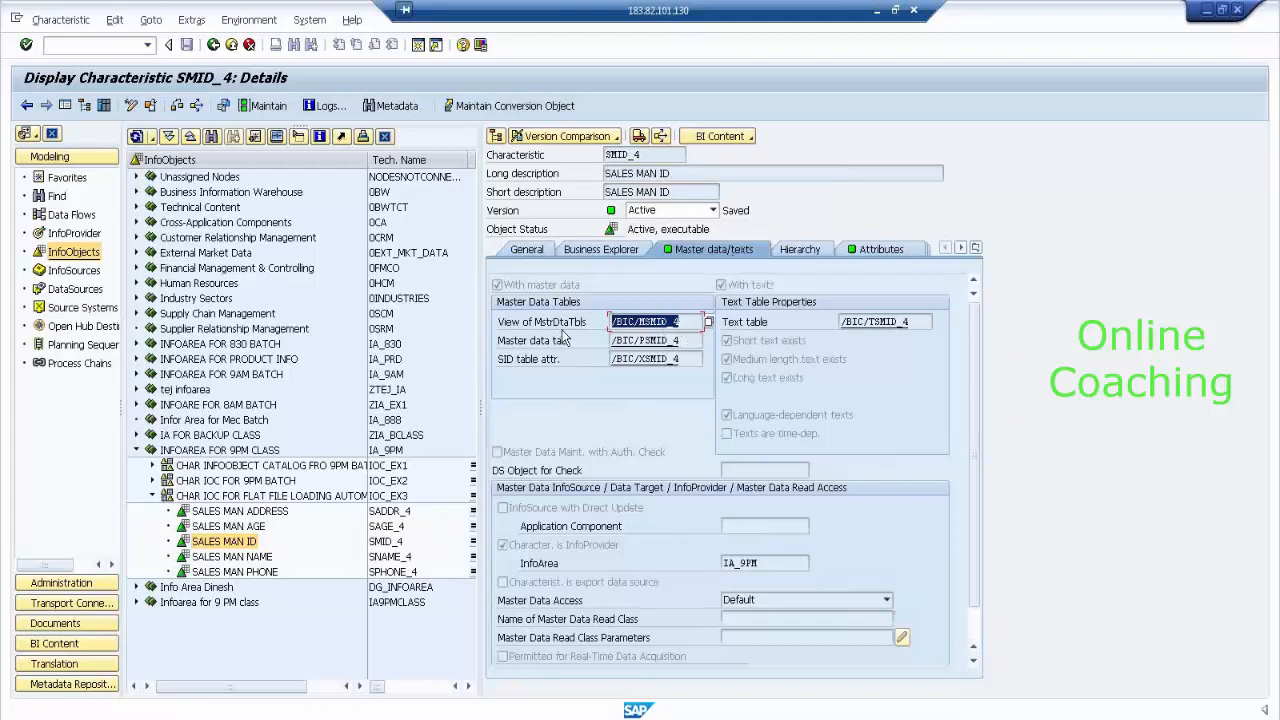
left_click(645, 322)
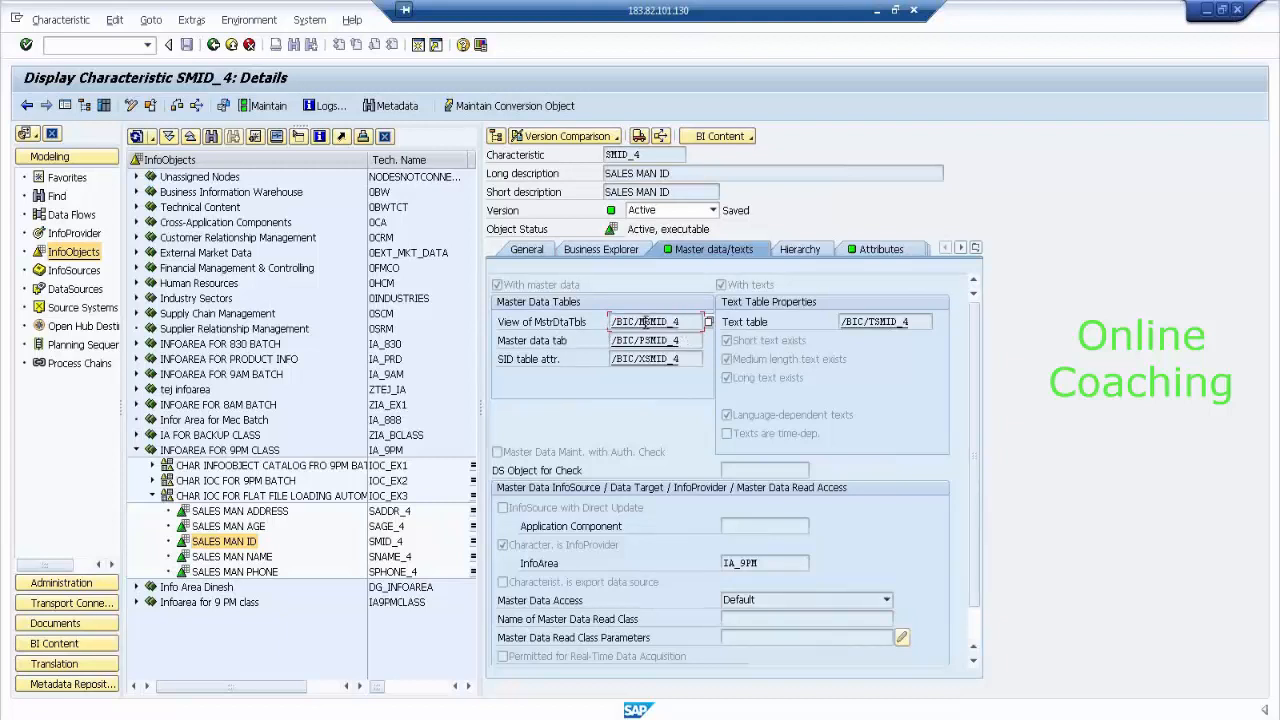
key("Down")
key("shift+Home")
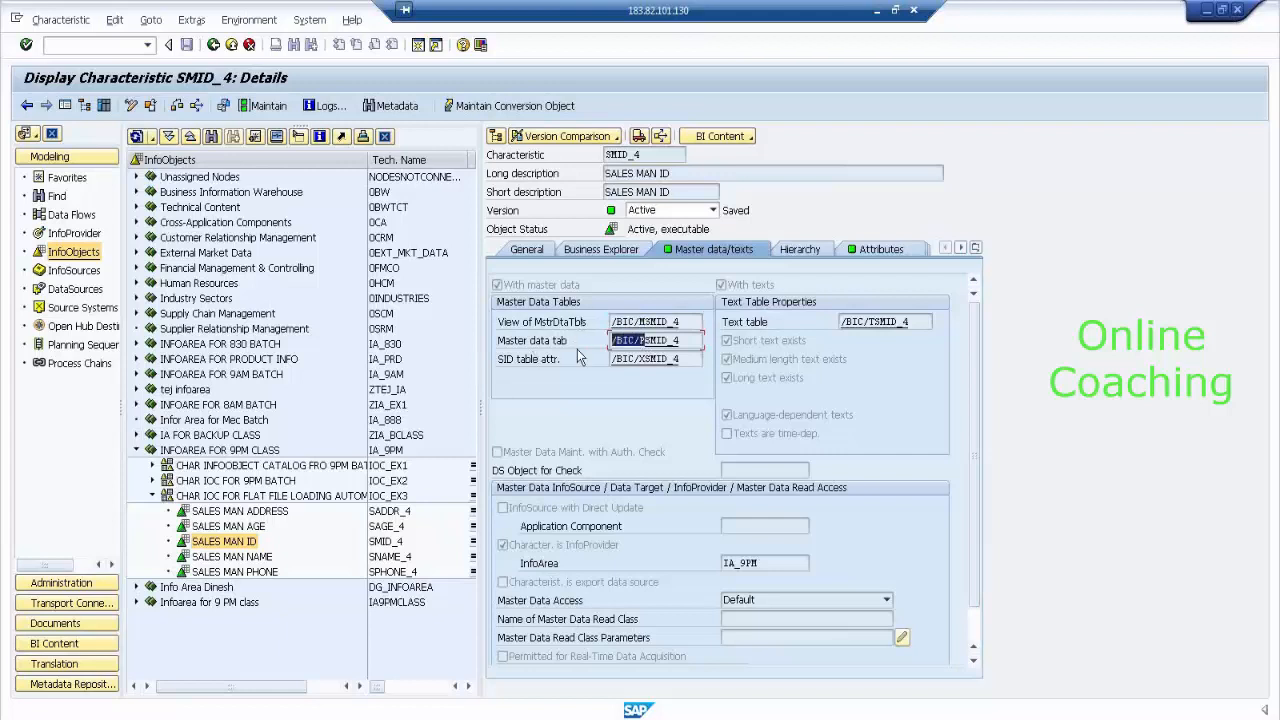
left_click(648, 343)
left_click_drag(610, 359, 688, 358)
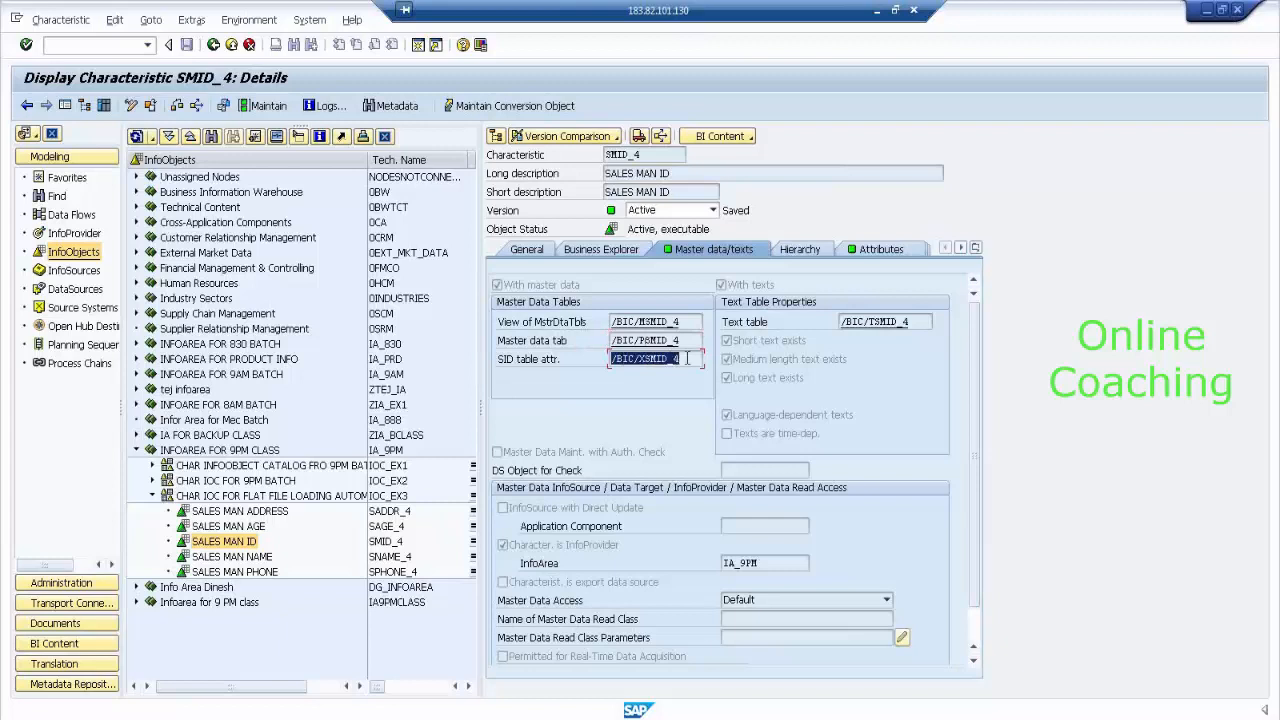
Check the name of SMID_4's SID table in its general settings and of its text table in the text table properties.
left_click(536, 251)
left_click_drag(655, 414, 578, 413)
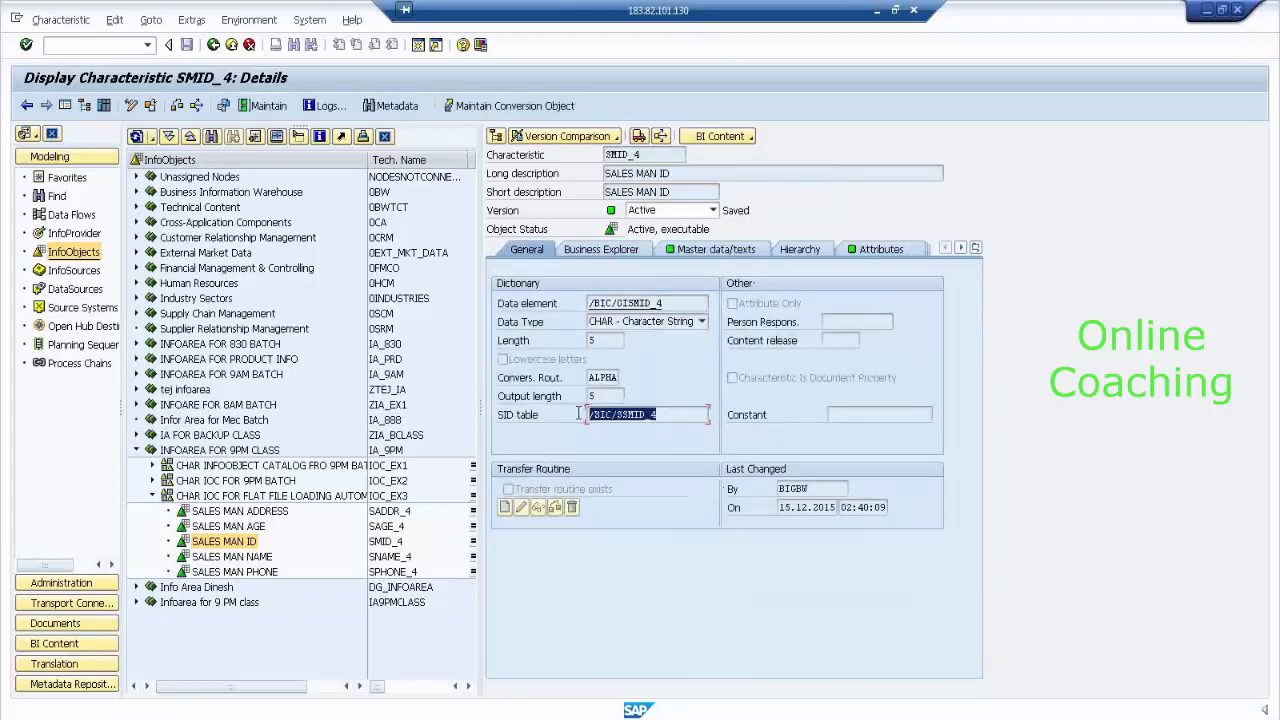
left_click(700, 258)
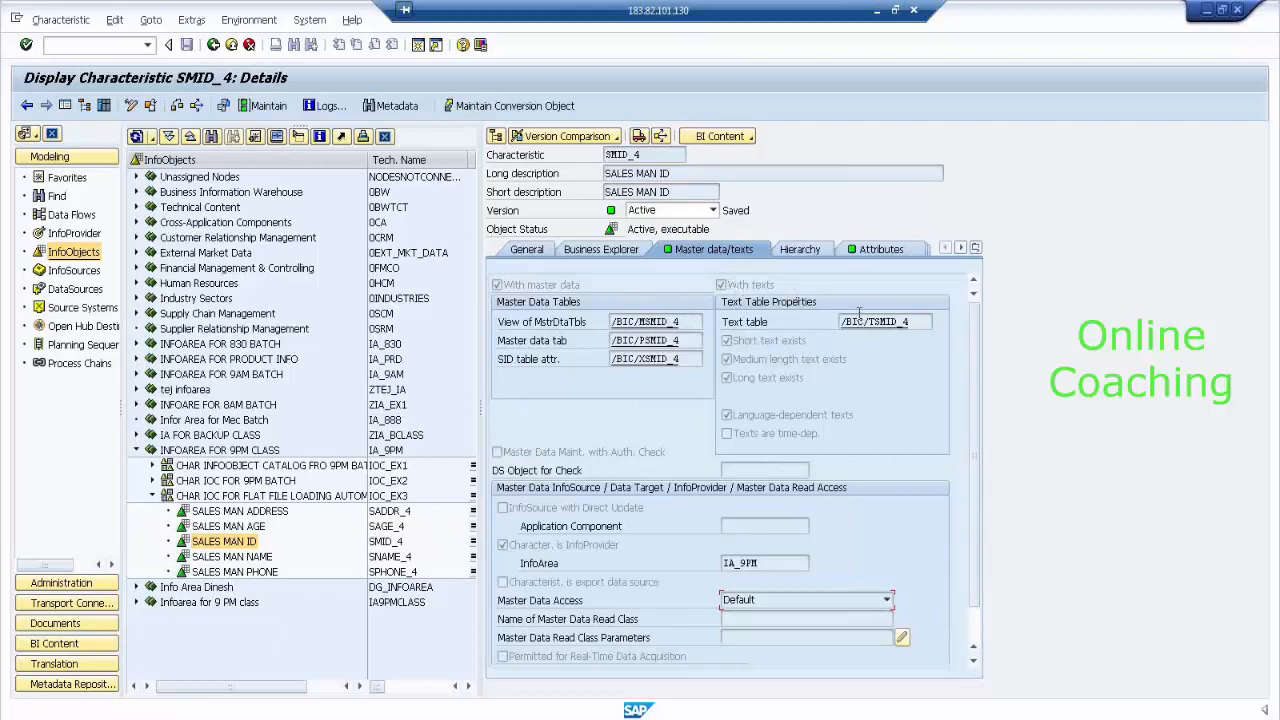
left_click(912, 323)
left_click_drag(914, 323, 826, 322)
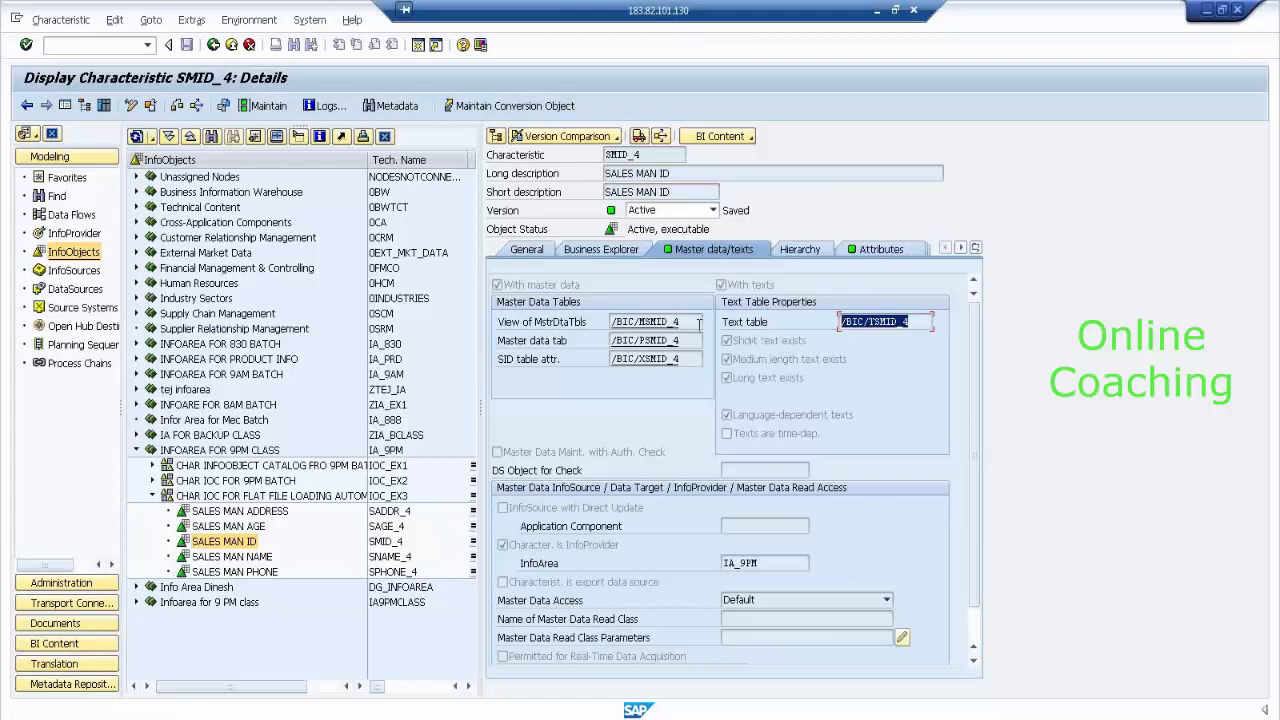
Open the ABAP Dictionary in a new session with the transaction command /OSE11.
left_click(124, 44)
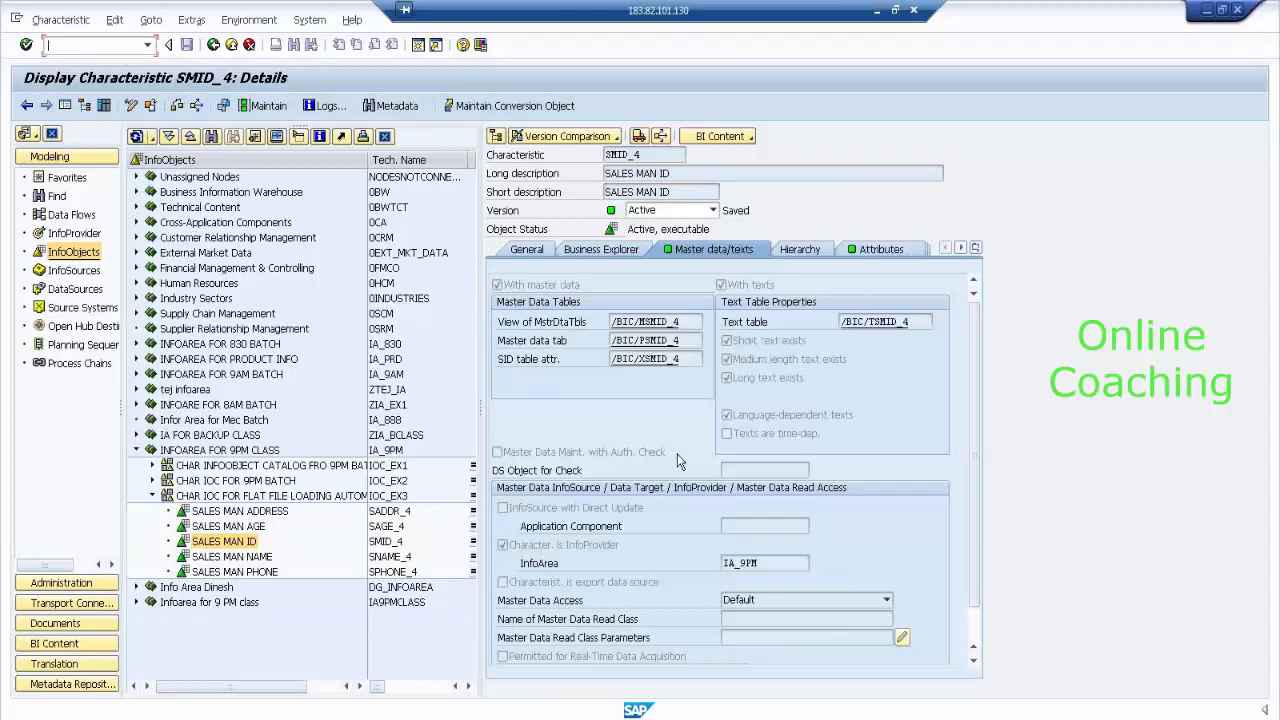
type("/O")
key("BackSpace")
type("N")
key("BackSpace")
type("OSE11")
key("Return")
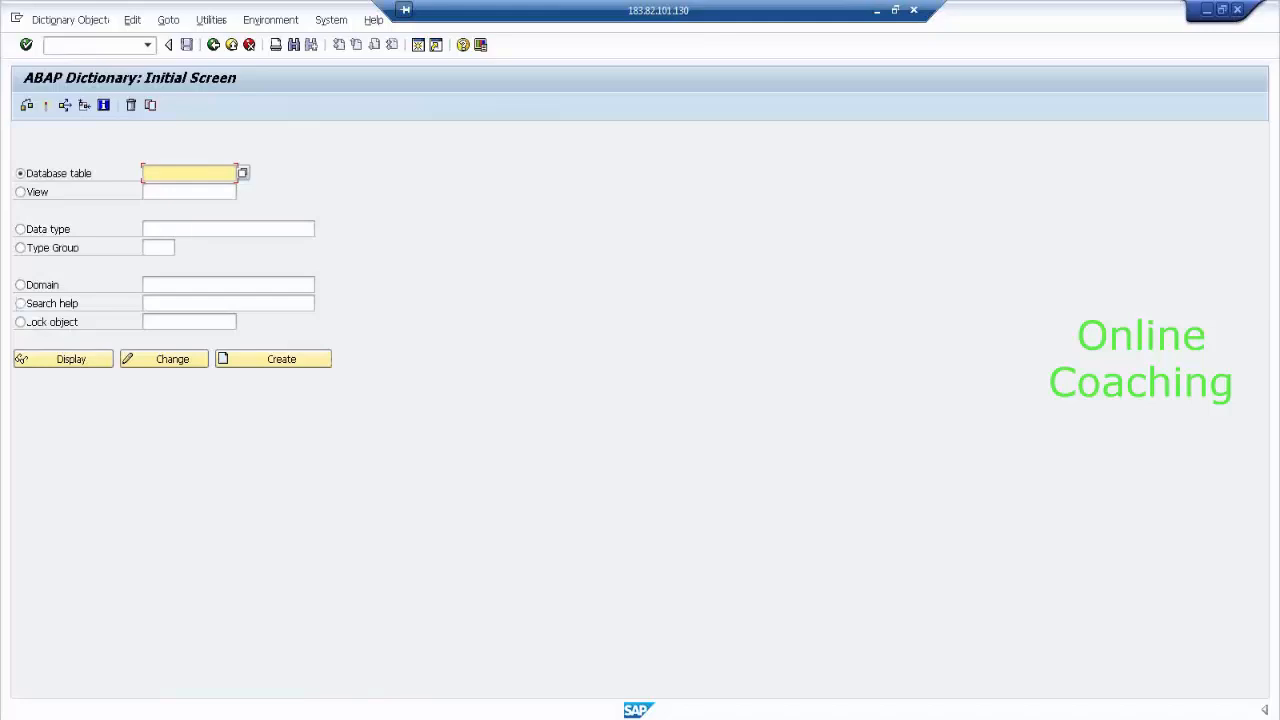
Display the definition of the master data view /BIC/MSMID_4 and examine its short description and view fields.
type("/B")
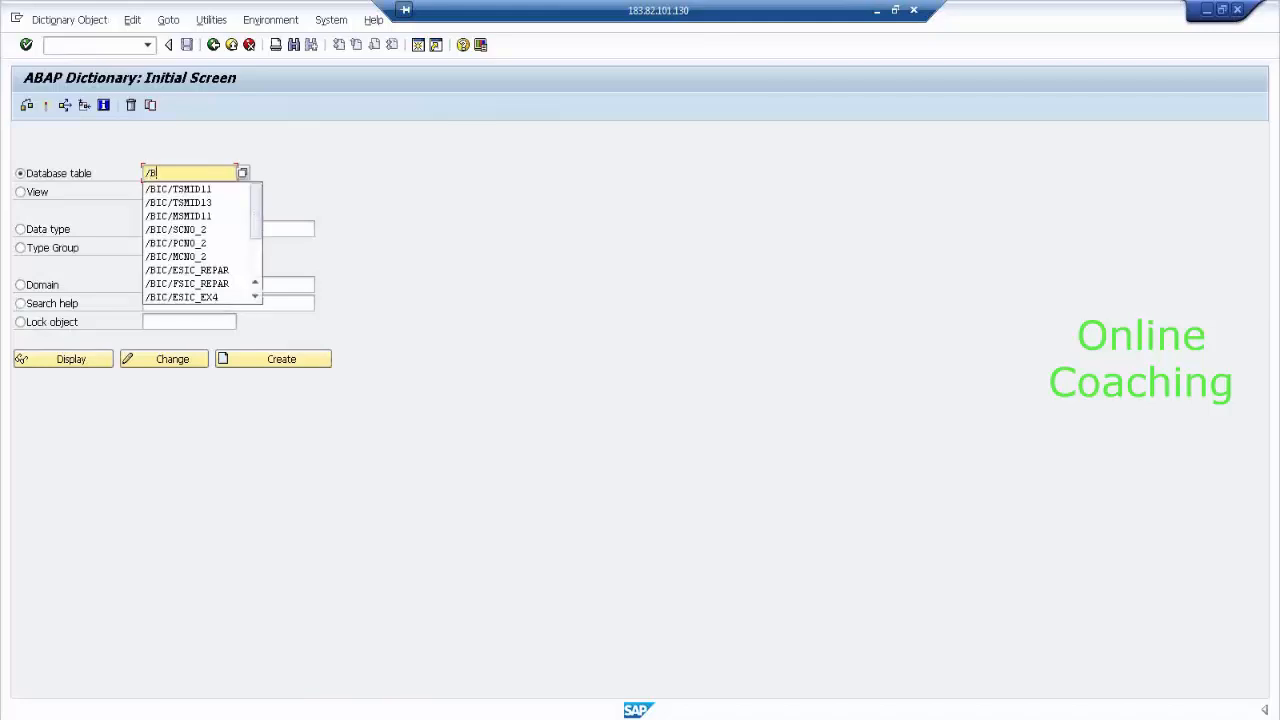
type("IC/M")
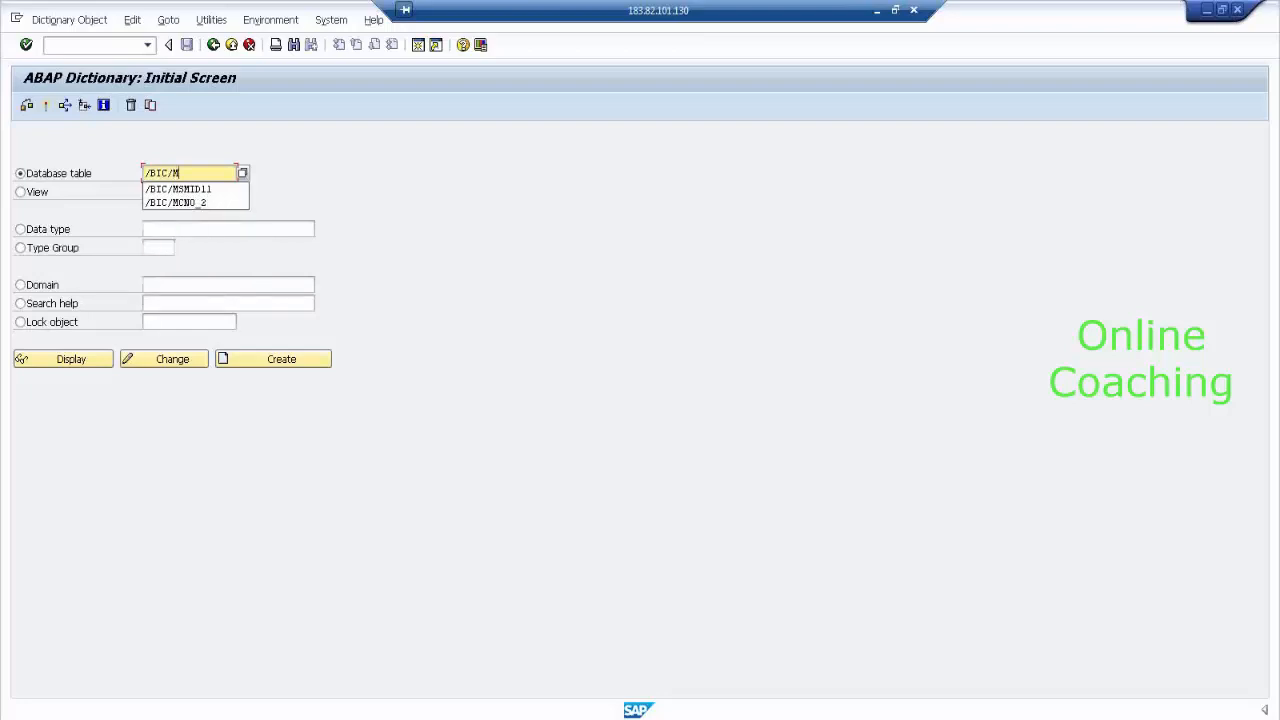
type("SMID")
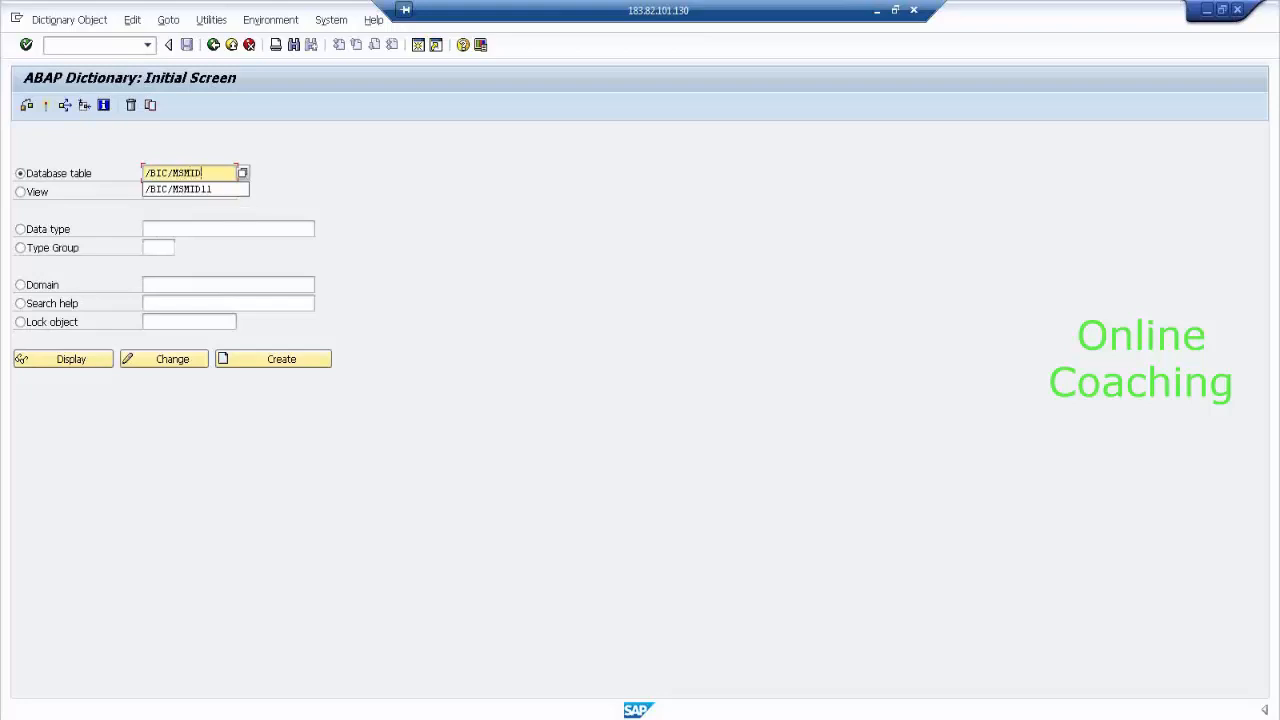
type("_4")
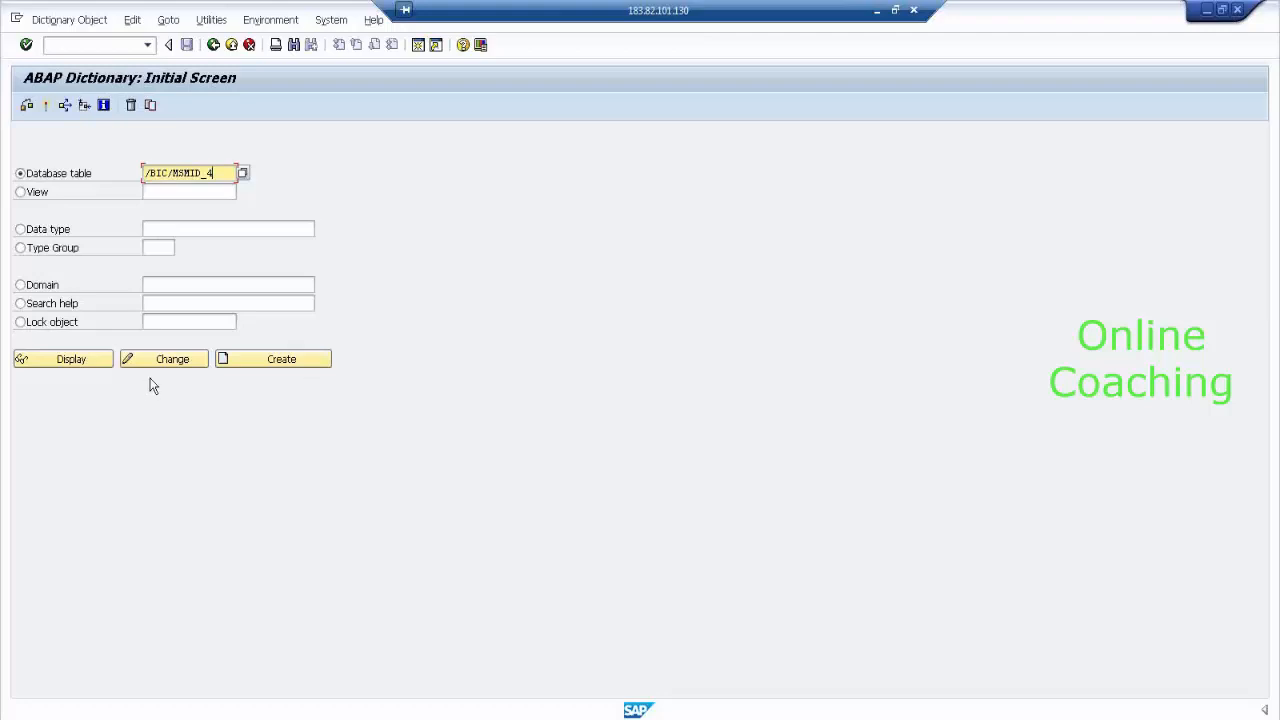
left_click(85, 368)
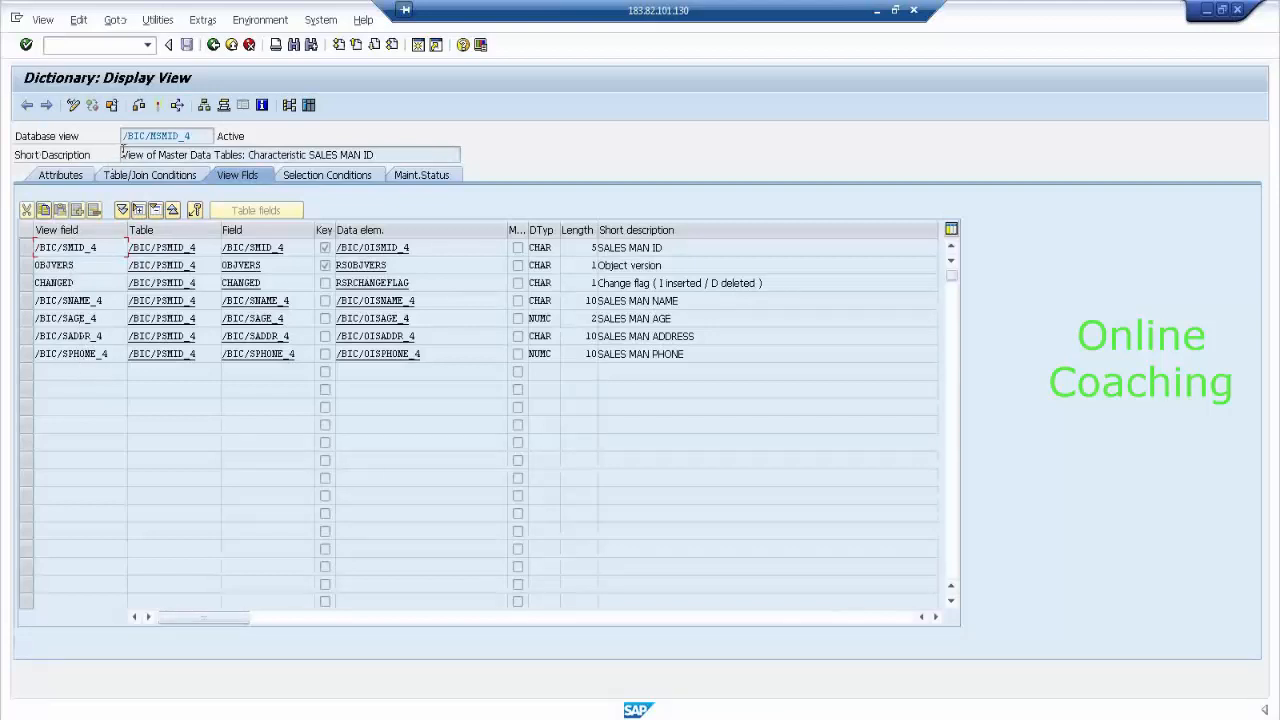
left_click(148, 151)
left_click_drag(122, 155, 246, 155)
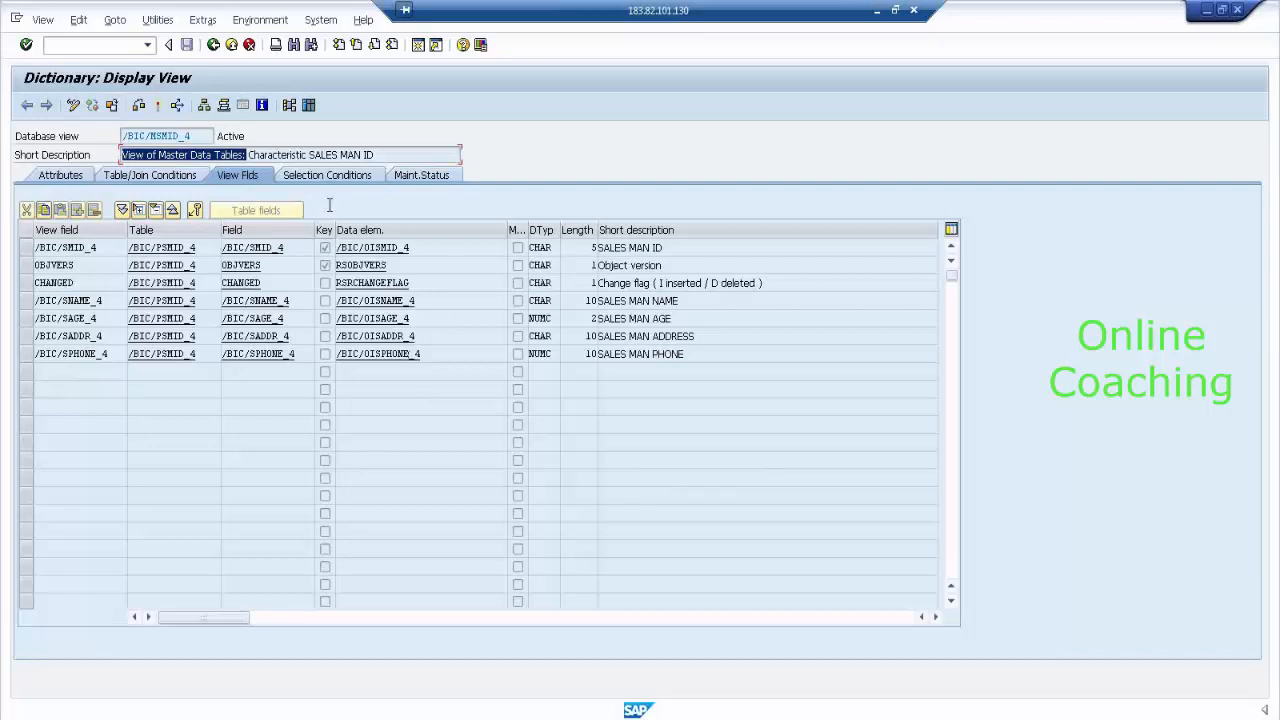
List all entries of the view /BIC/MSMID_4 with no selection restrictions, and return to the Dictionary's initial screen.
left_click(309, 105)
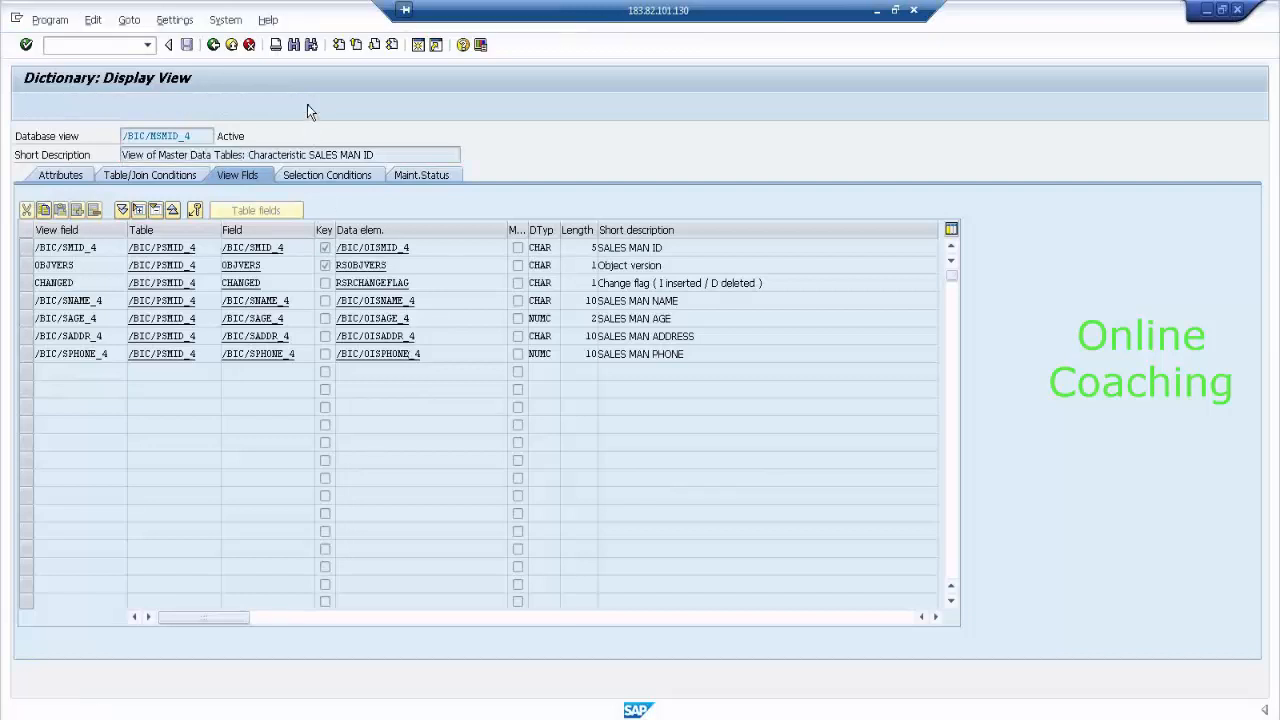
left_click(27, 105)
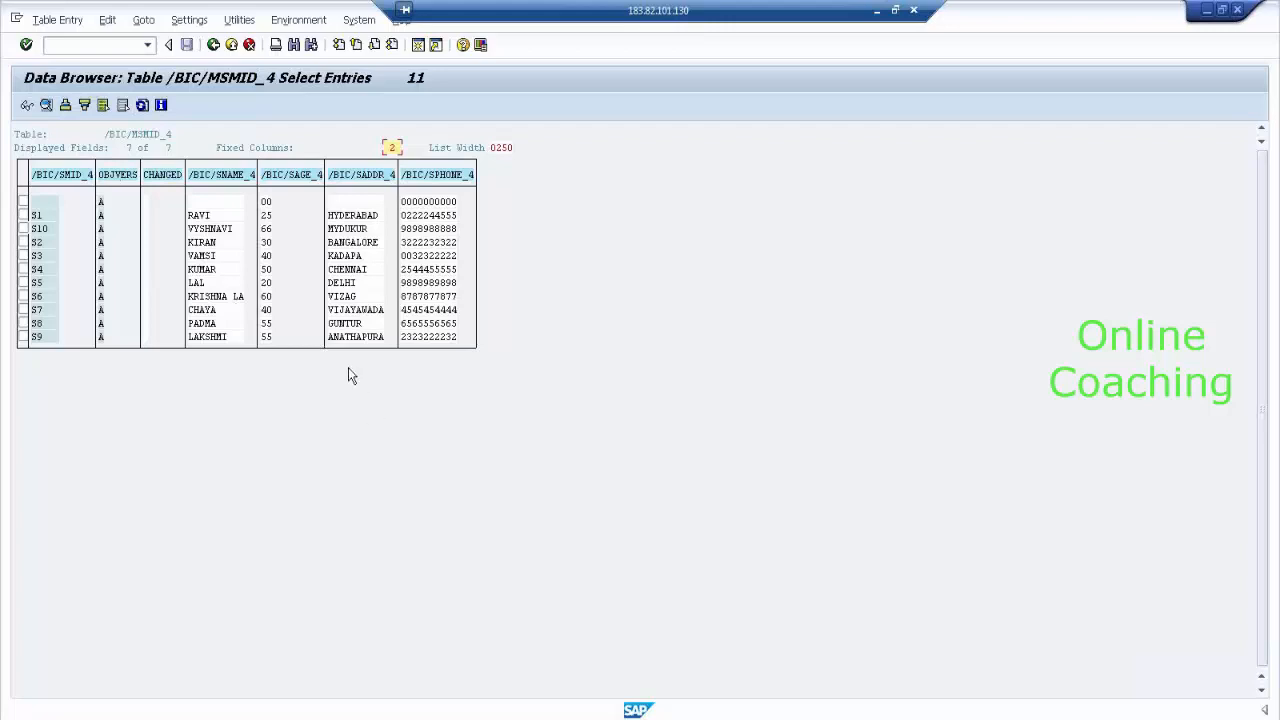
left_click(213, 45)
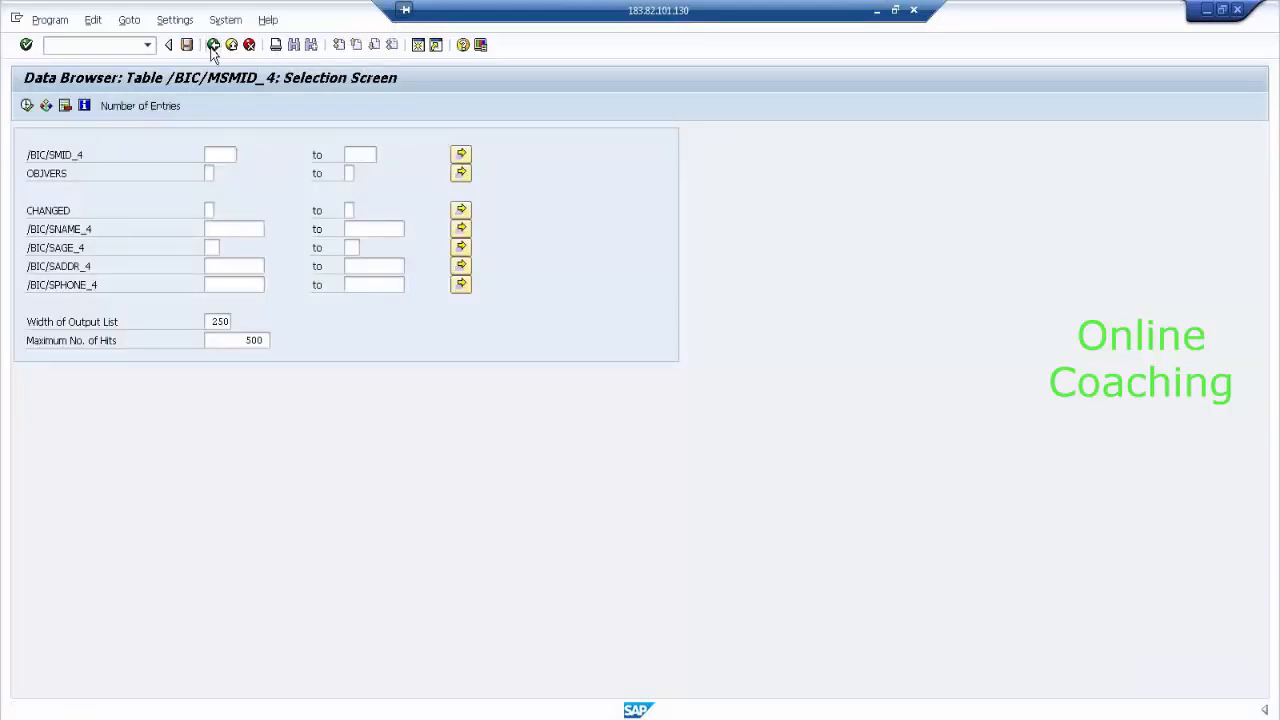
left_click(213, 45)
left_click(213, 45)
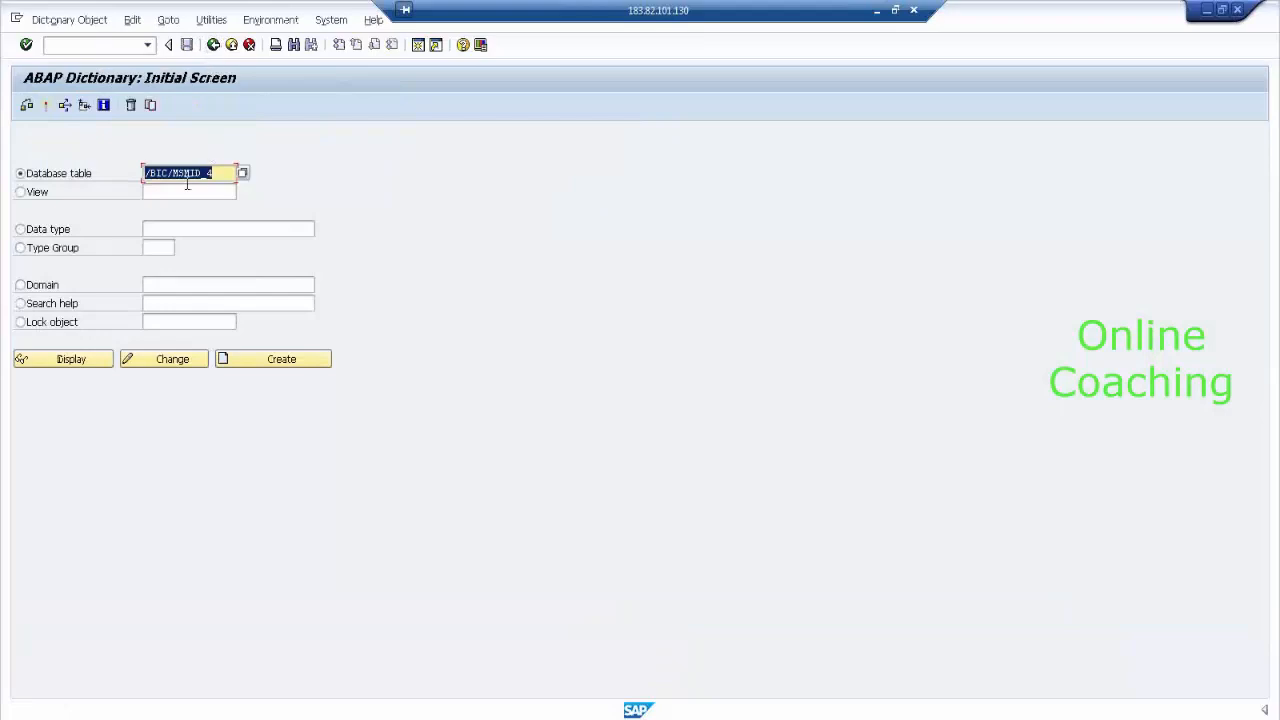
Display the definition of the master data table /BIC/PSMID_4.
left_click_drag(173, 172, 221, 172)
type("P")
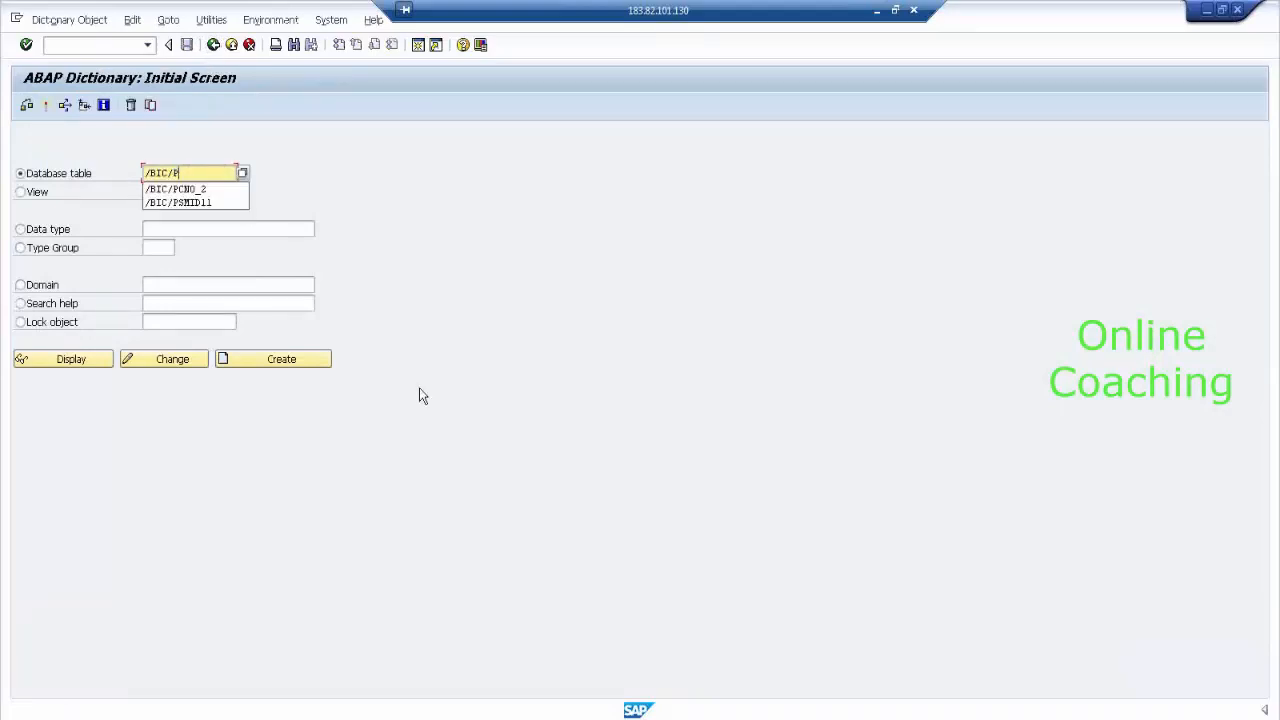
type("SMID_4")
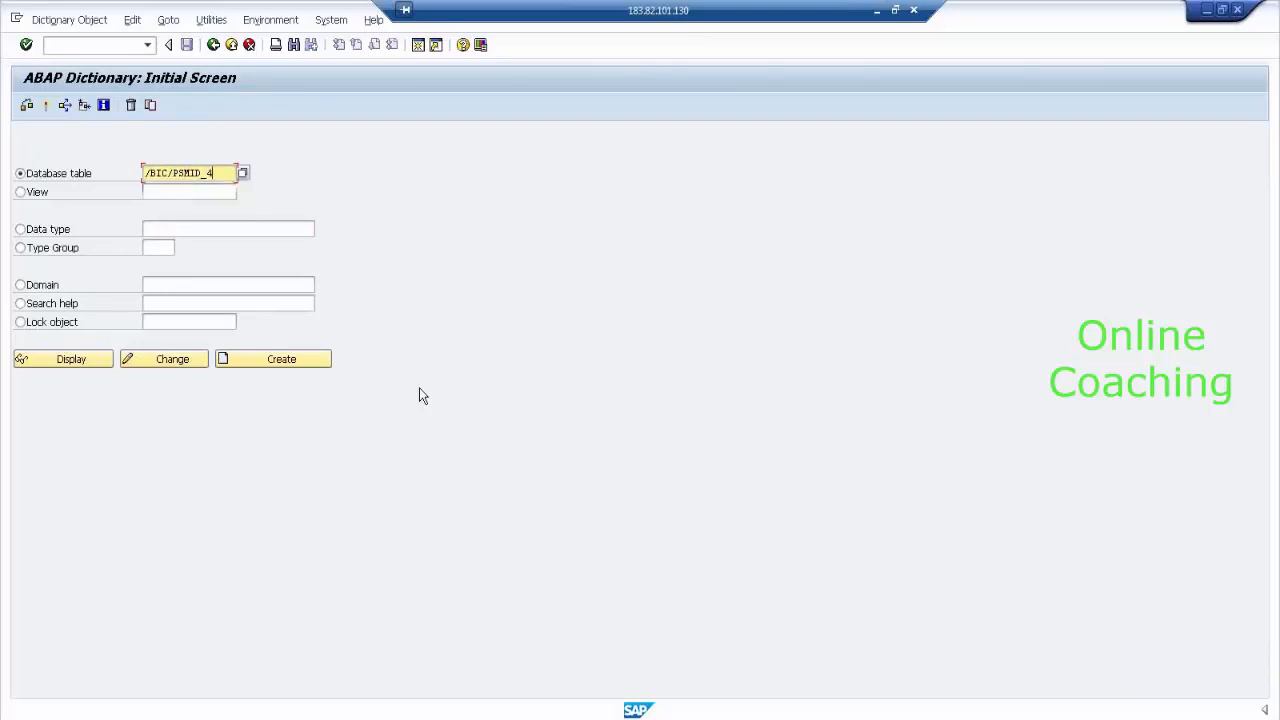
key("ctrl+a")
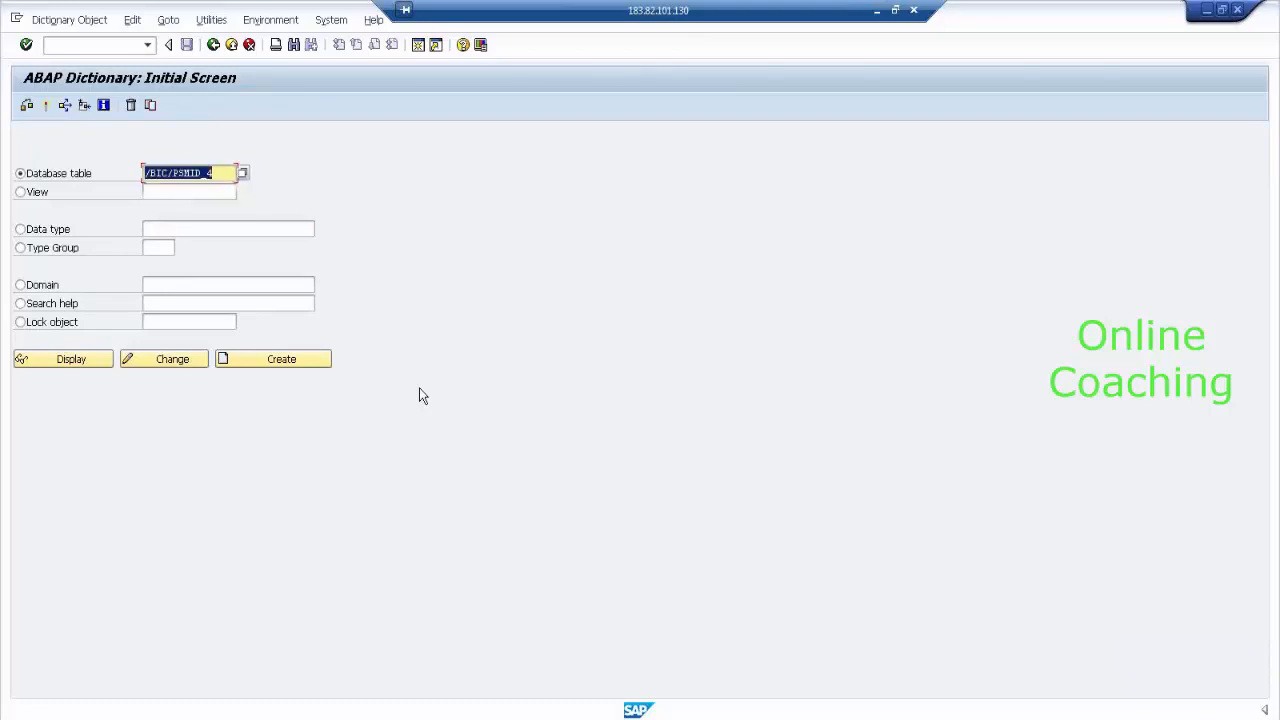
left_click(43, 362)
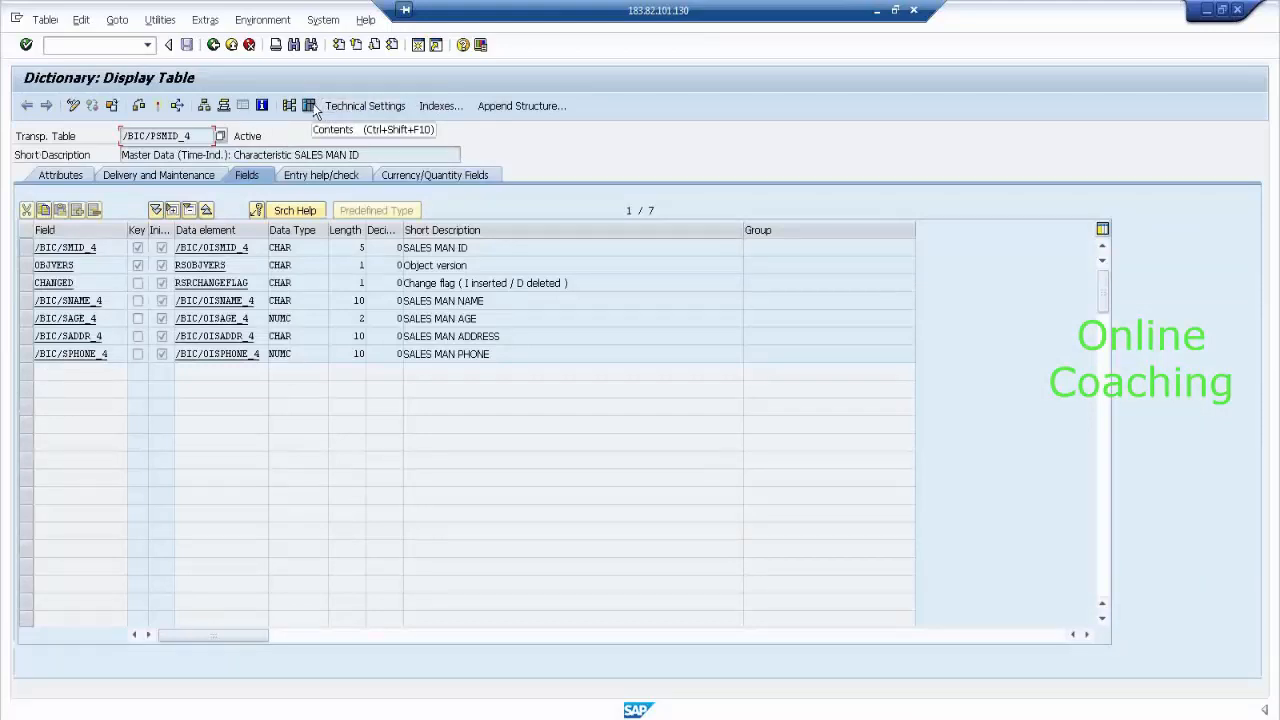
List all entries of the table /BIC/PSMID_4 with no selection restrictions, and return to the Dictionary's initial screen.
left_click(311, 107)
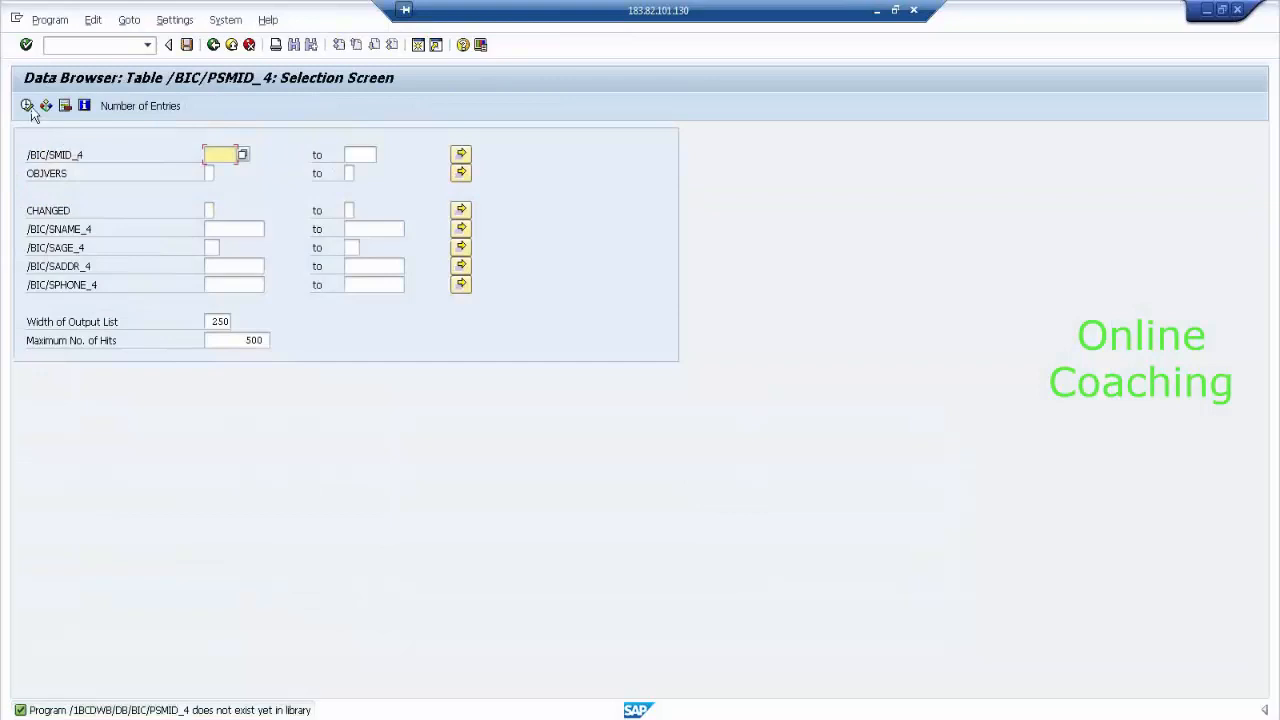
key("F8")
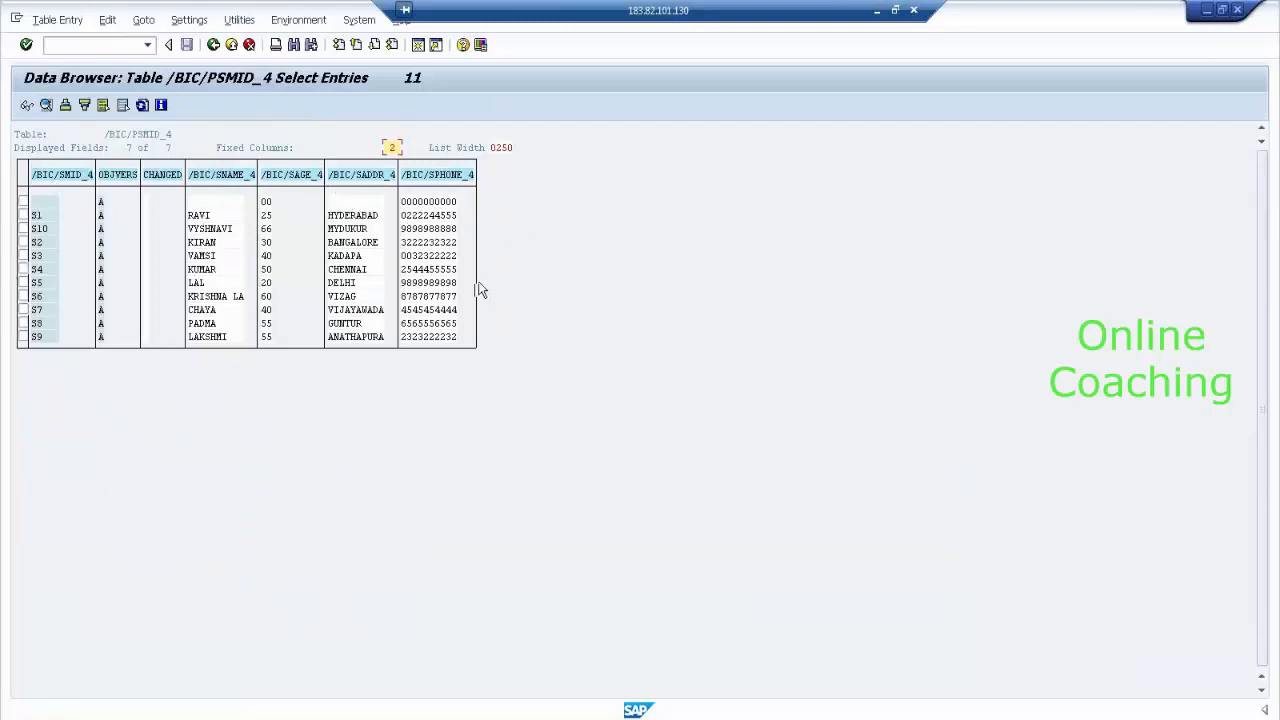
left_click(213, 46)
left_click(213, 46)
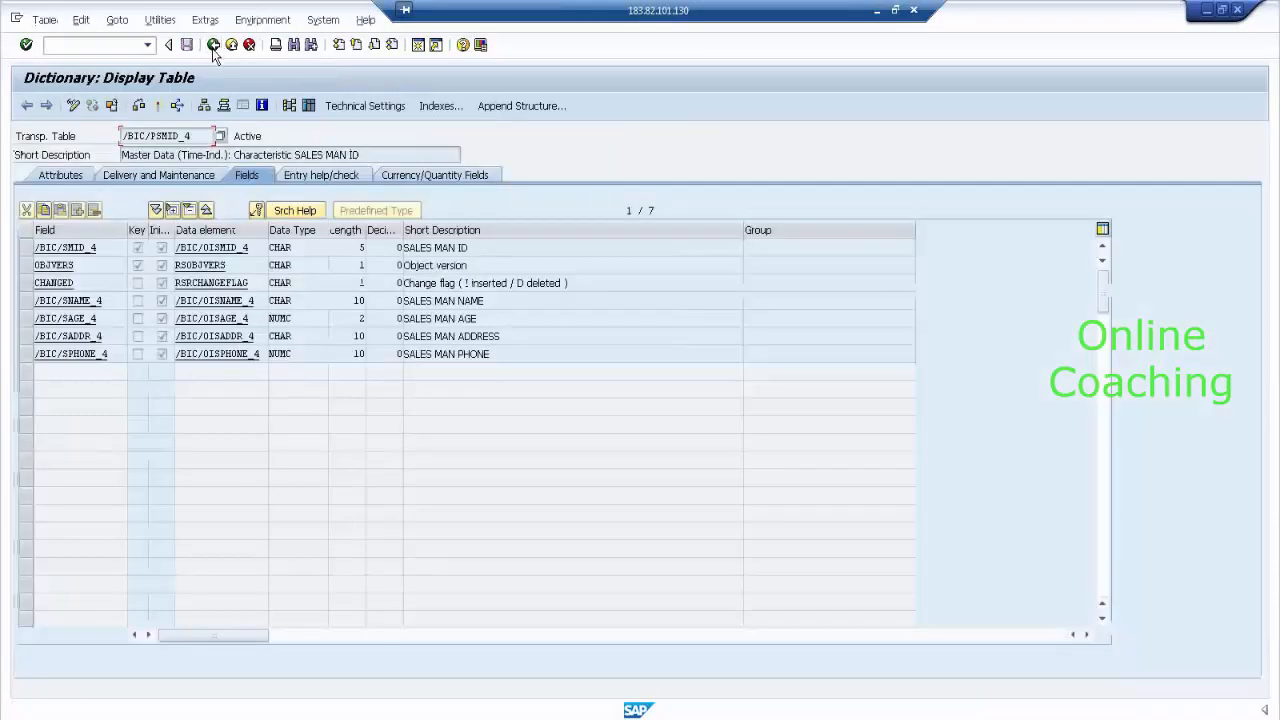
left_click(213, 46)
Display the definition of the text table /BIC/TSMID_4.
left_click(179, 175)
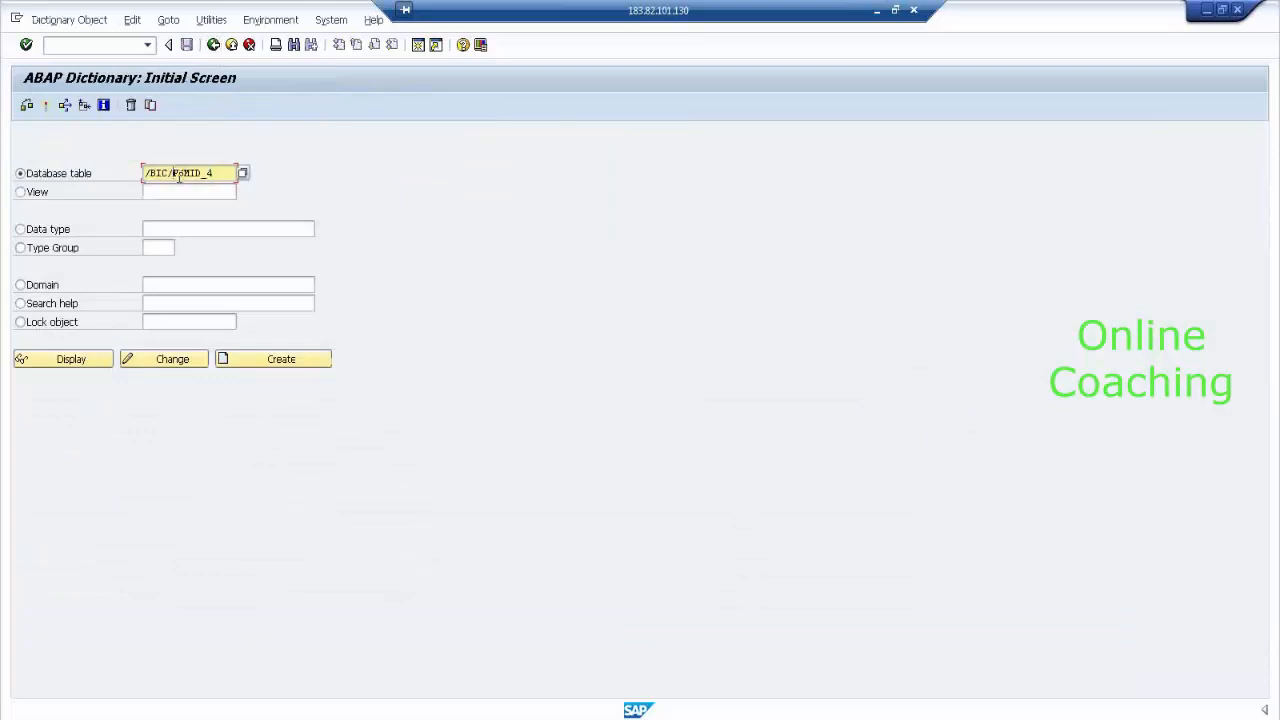
left_click_drag(176, 175, 215, 175)
type("T")
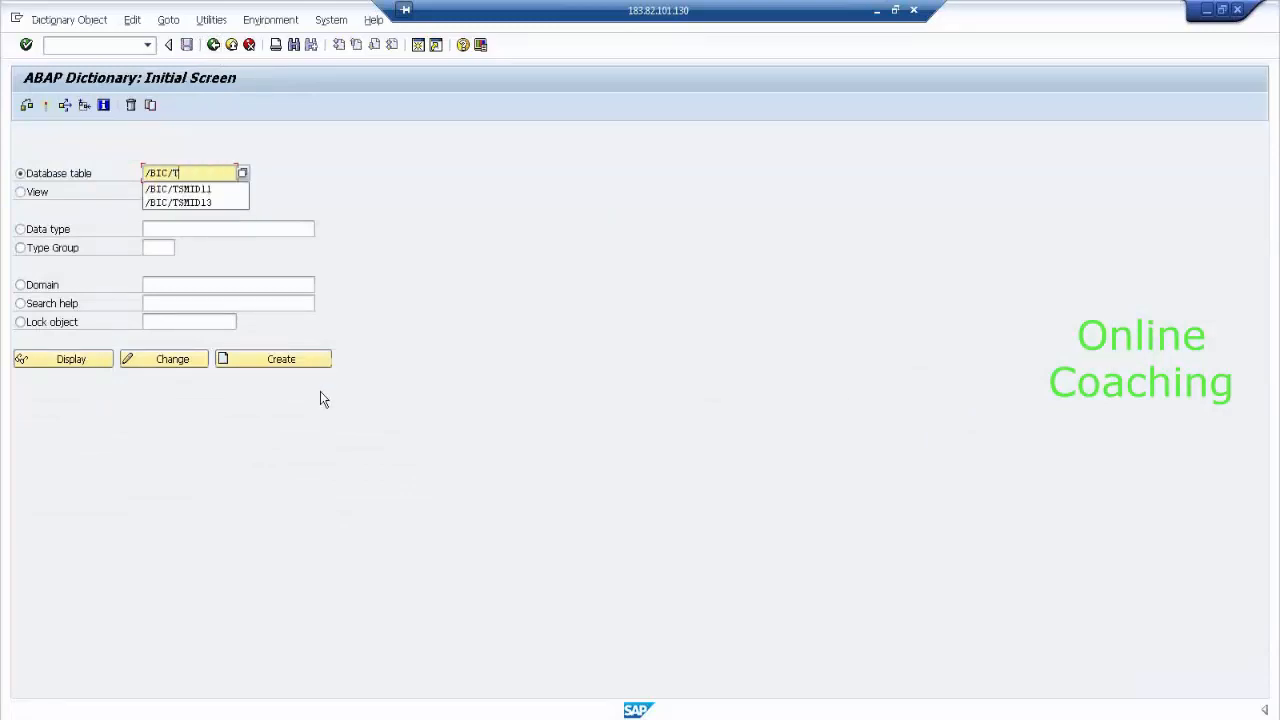
type("SMID_4")
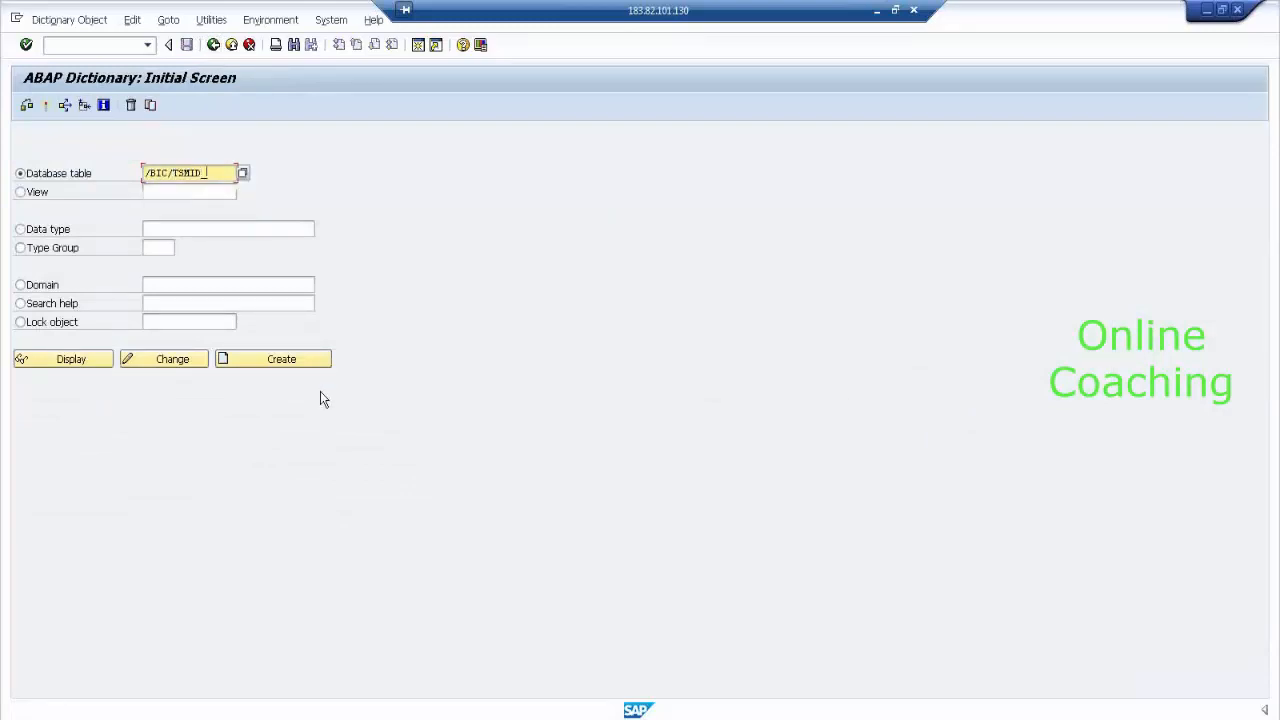
left_click(89, 361)
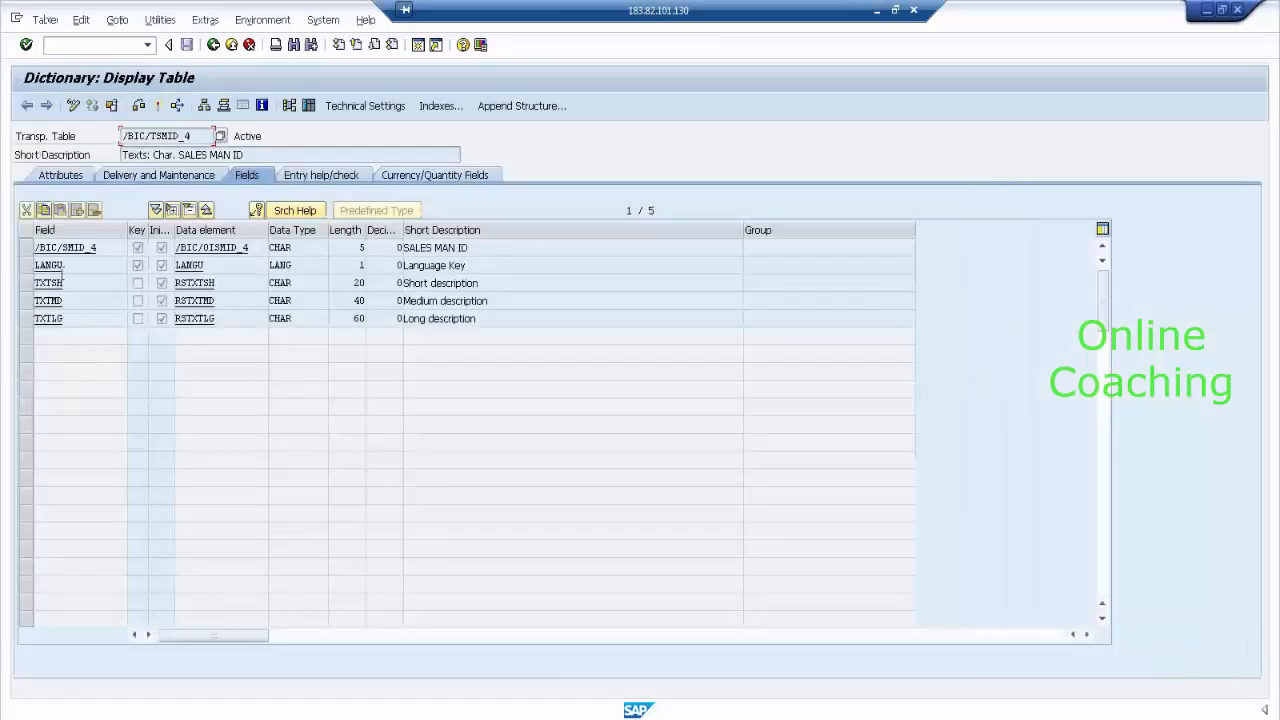
Examine the text table's ID, language and description fields, including the lengths of the short and long descriptions.
left_click(100, 250)
left_click(27, 247)
left_click_drag(28, 268, 211, 386)
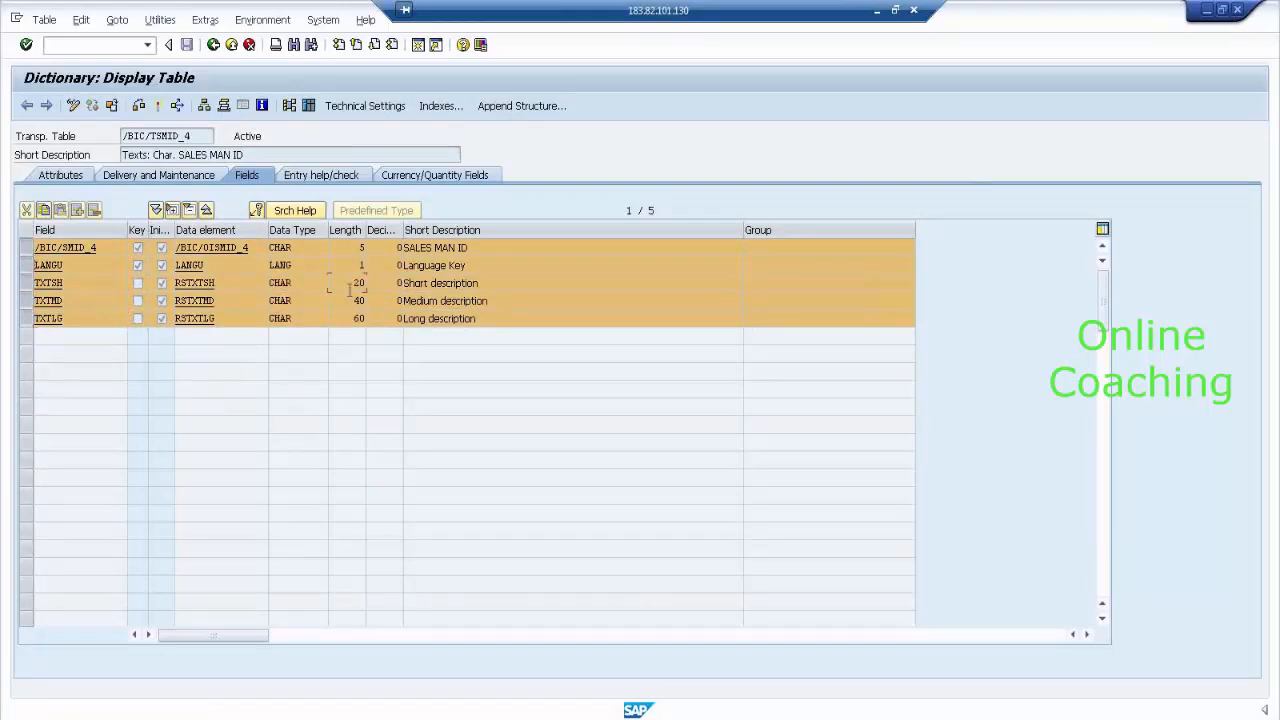
left_click(25, 248)
left_click(25, 265)
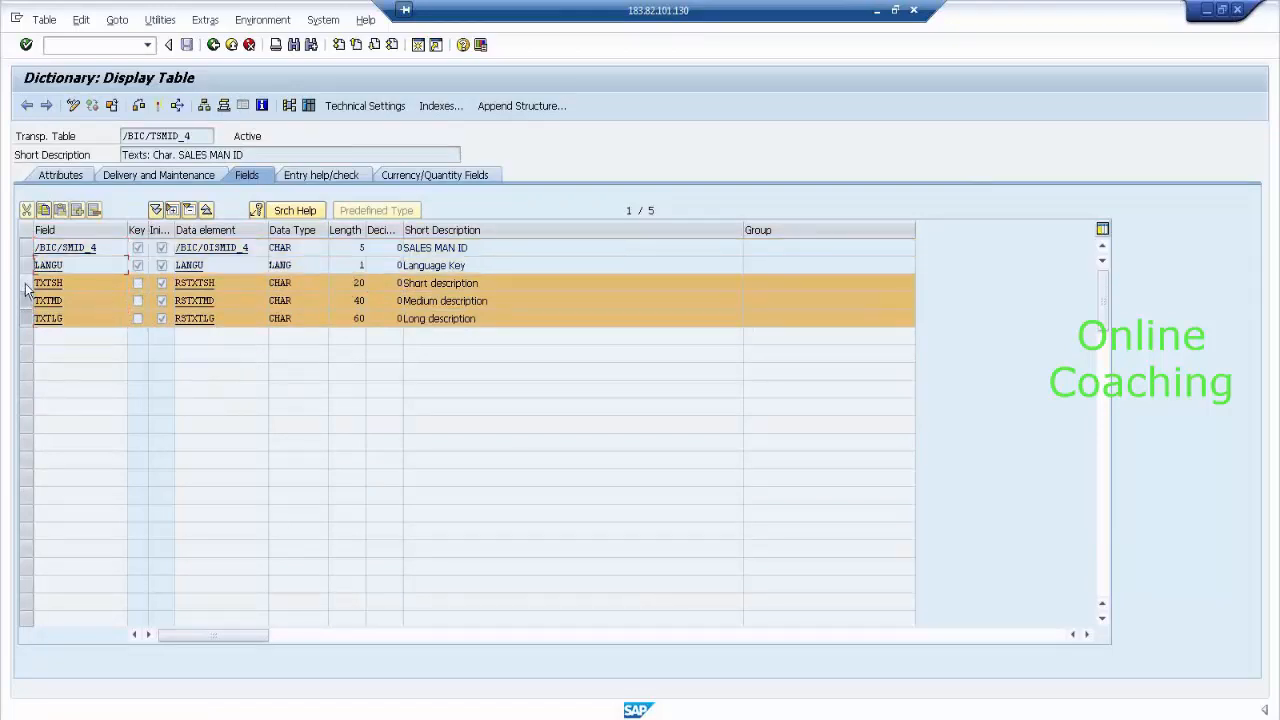
left_click(25, 283)
left_click(25, 300)
left_click(25, 318)
left_click(350, 284)
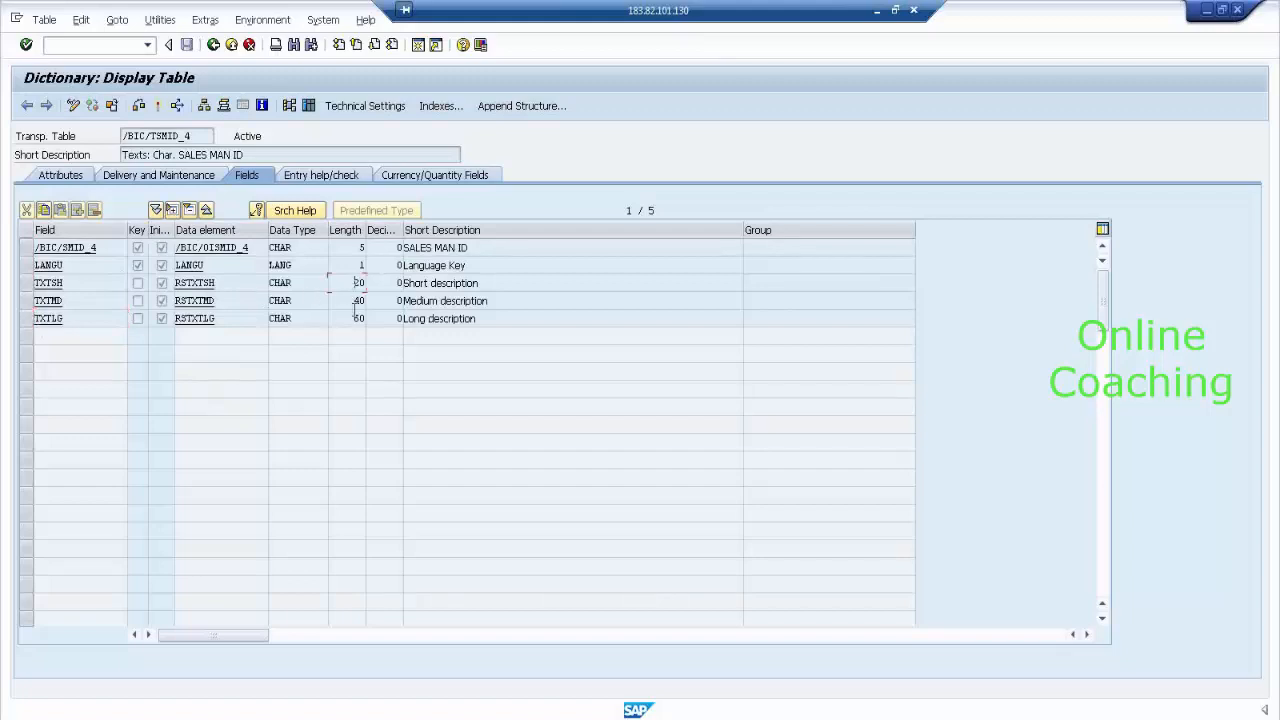
left_click(355, 320)
List all entries of /BIC/TSMID_4, check the short, medium and long texts per sales man ID, and return to the Dictionary's initial screen.
left_click(310, 105)
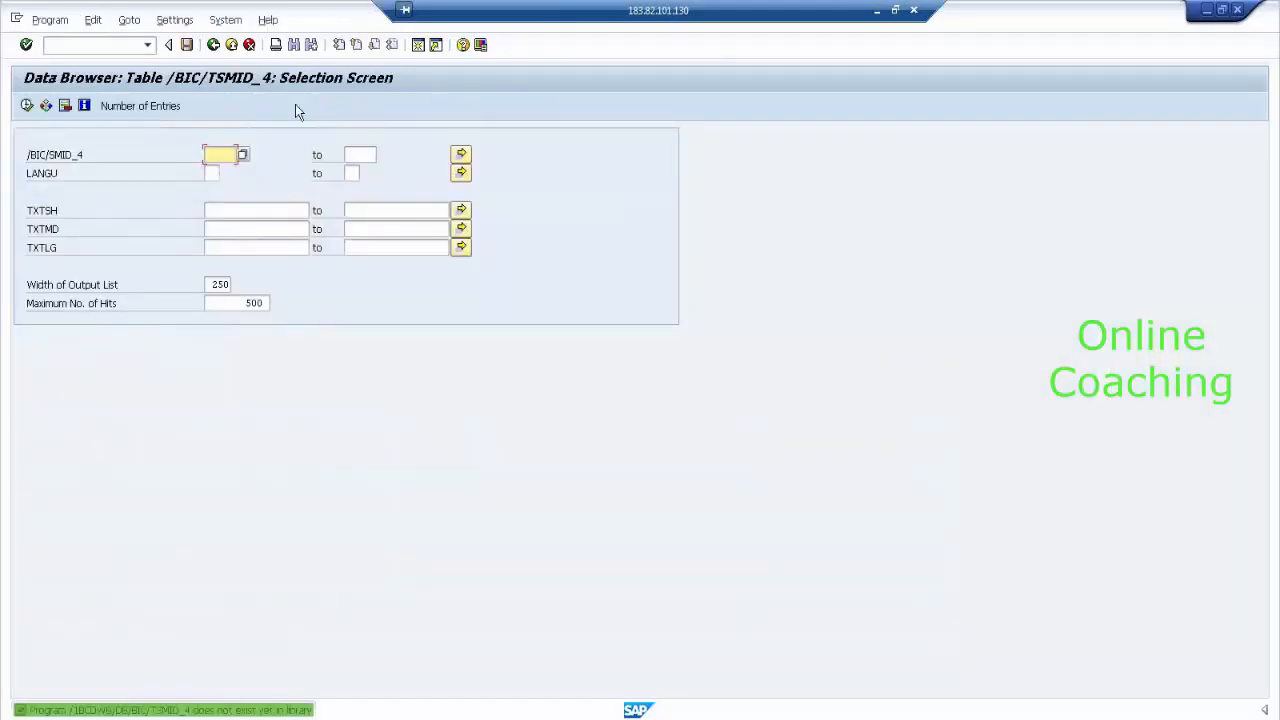
left_click(32, 107)
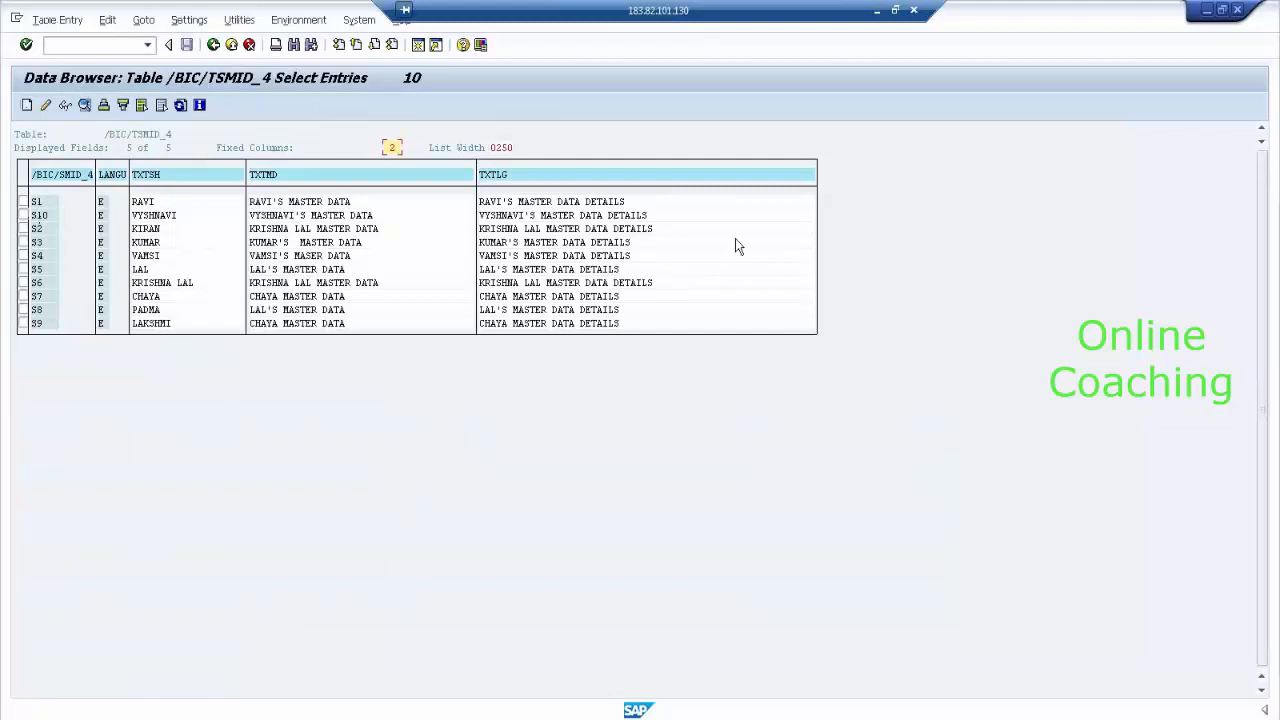
left_click(60, 250)
left_click(117, 229)
left_click(364, 270)
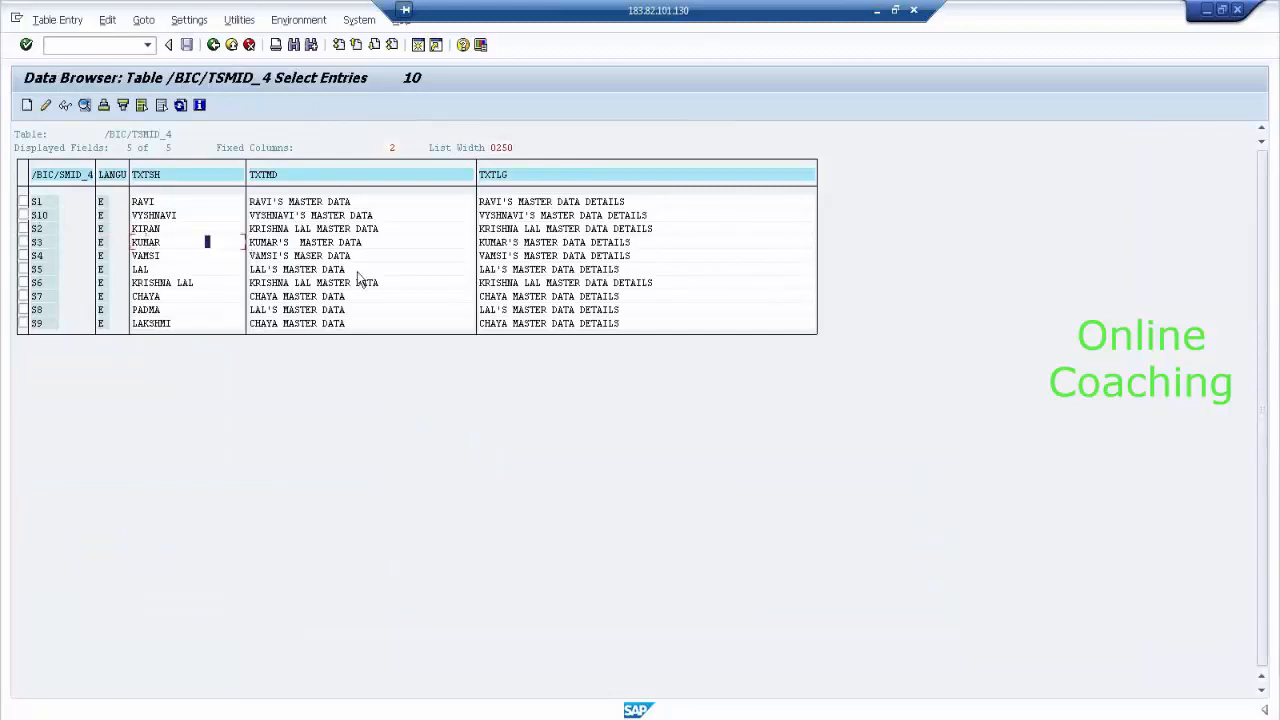
left_click(636, 283)
left_click(213, 45)
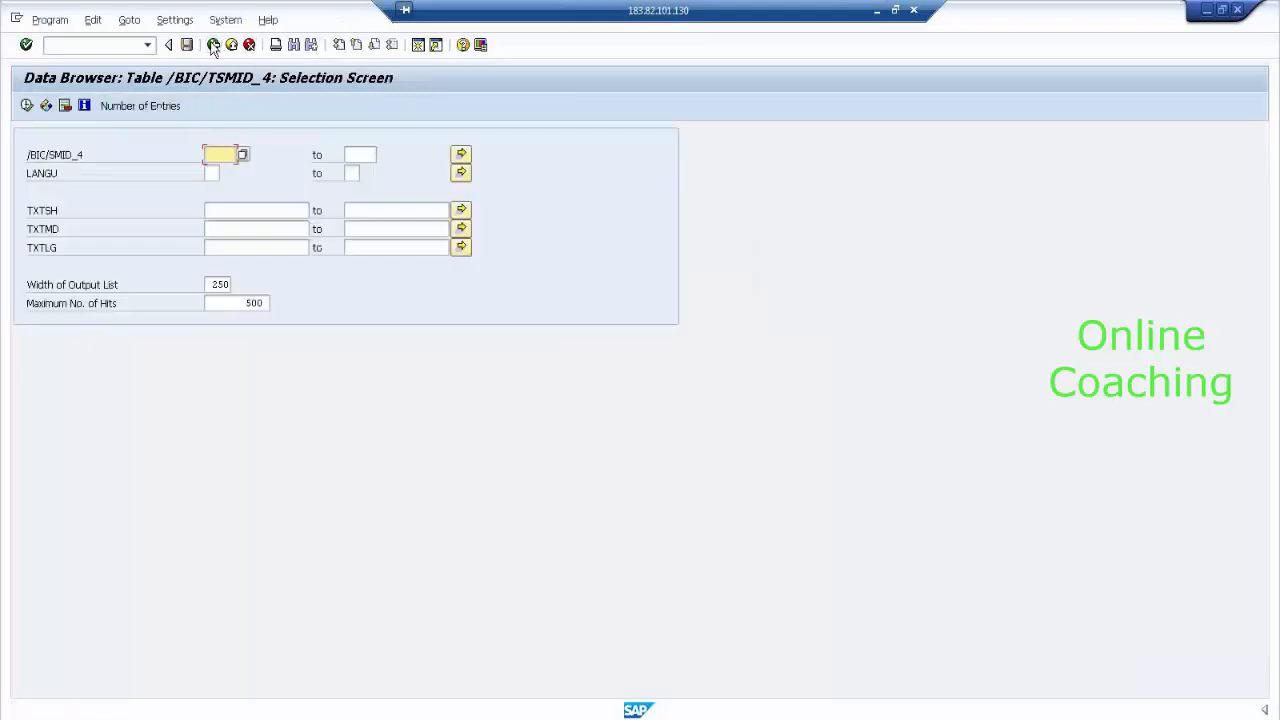
left_click(213, 45)
left_click(213, 45)
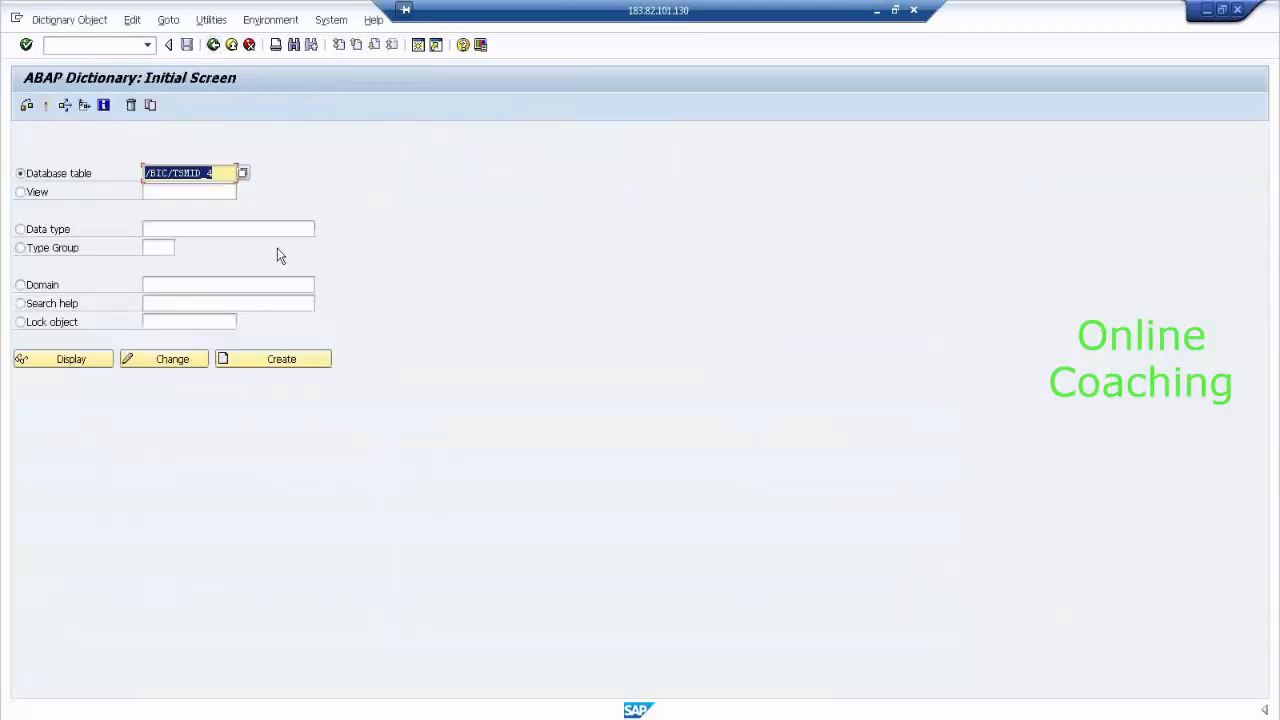
Display the definition of the SID table /BIC/SSMID_4.
double_click(175, 174)
type("S")
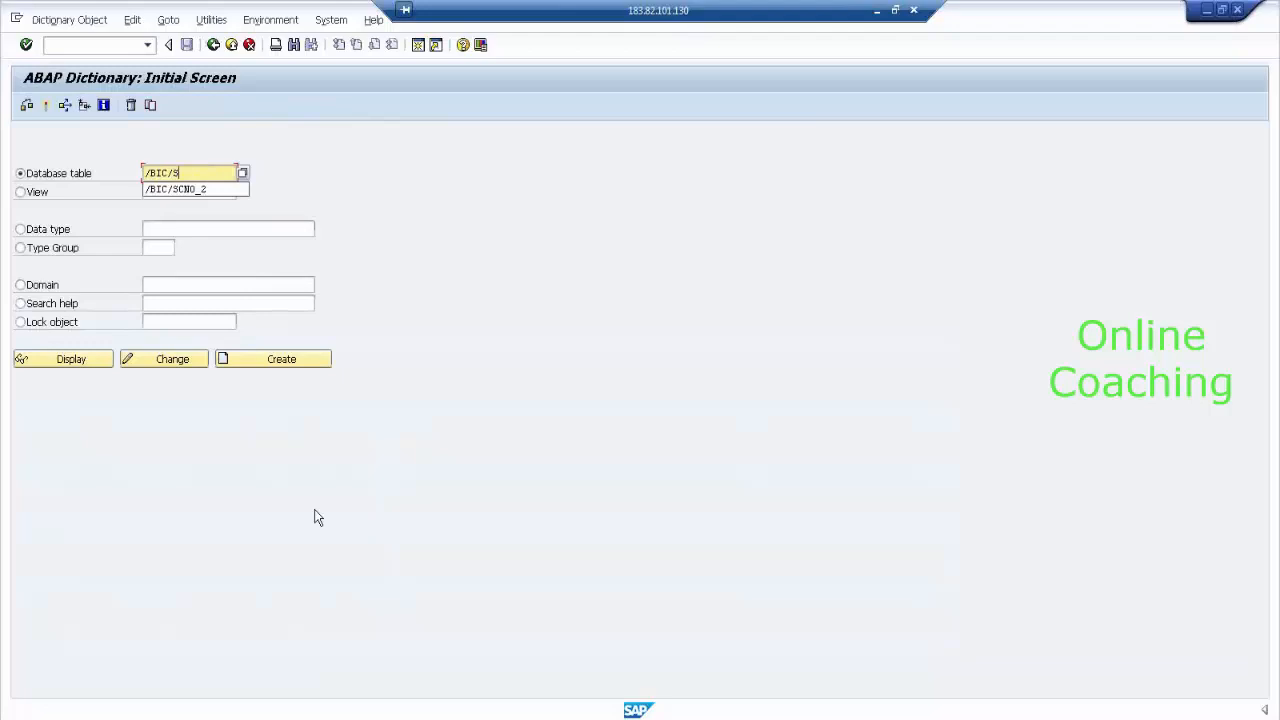
type("S")
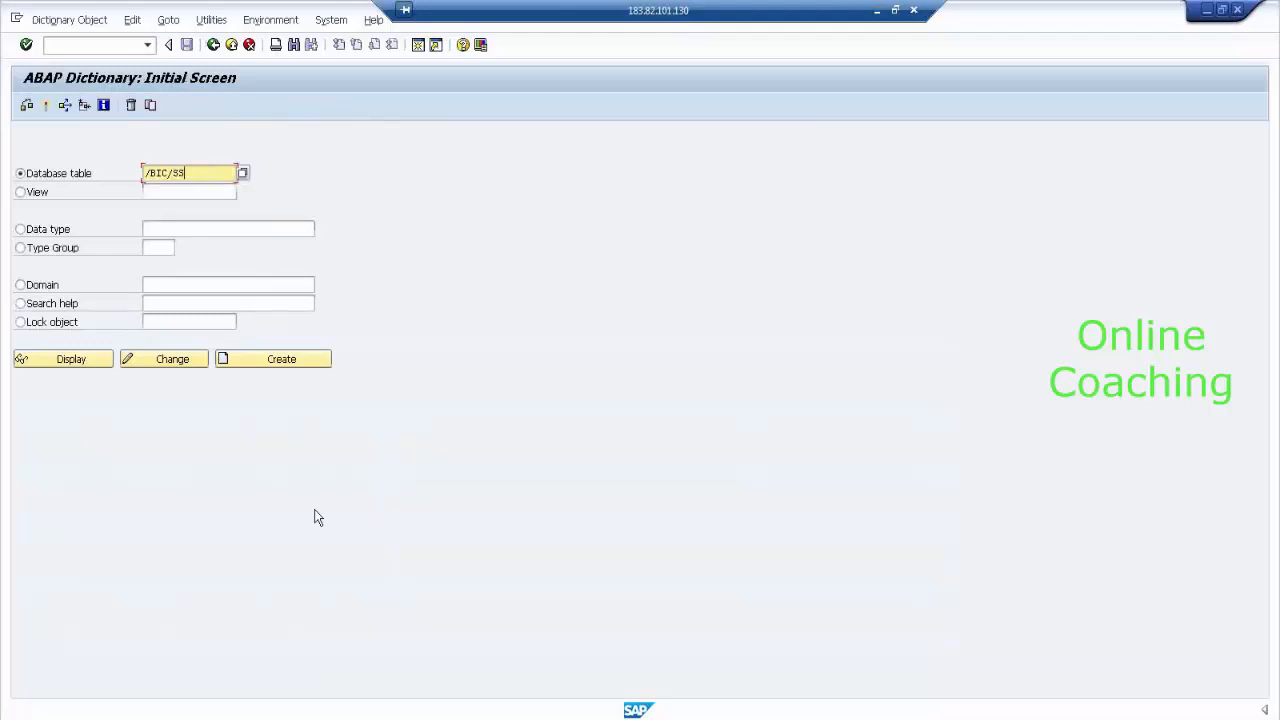
type("MID_4")
left_click(93, 360)
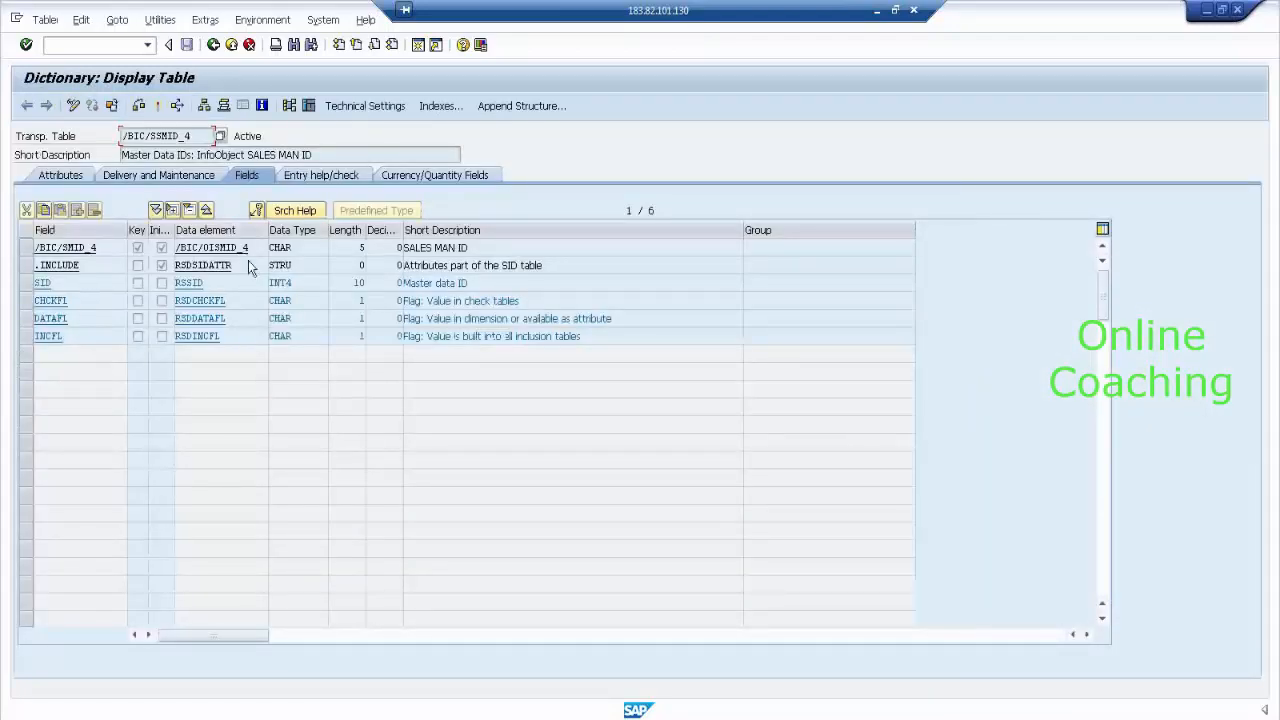
List all entries of /BIC/SSMID_4 to check the SID assigned to each sales man ID, and go back to the selection screen.
left_click(311, 107)
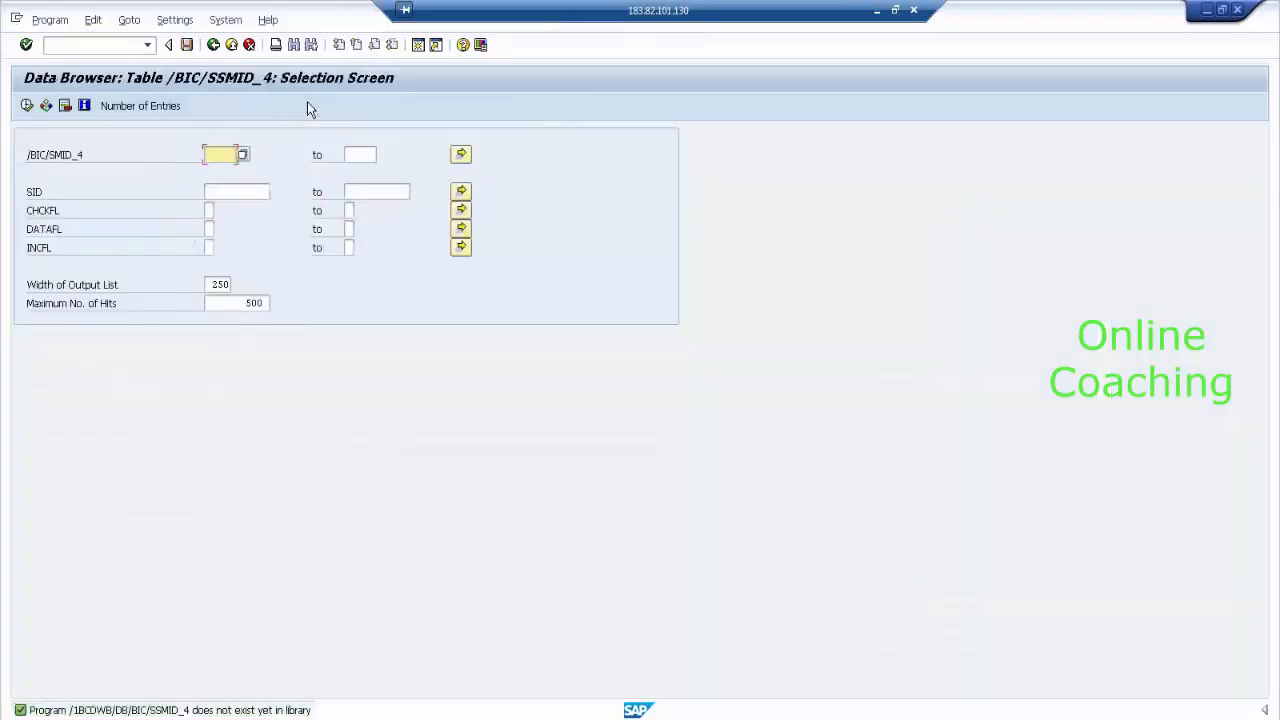
left_click(27, 105)
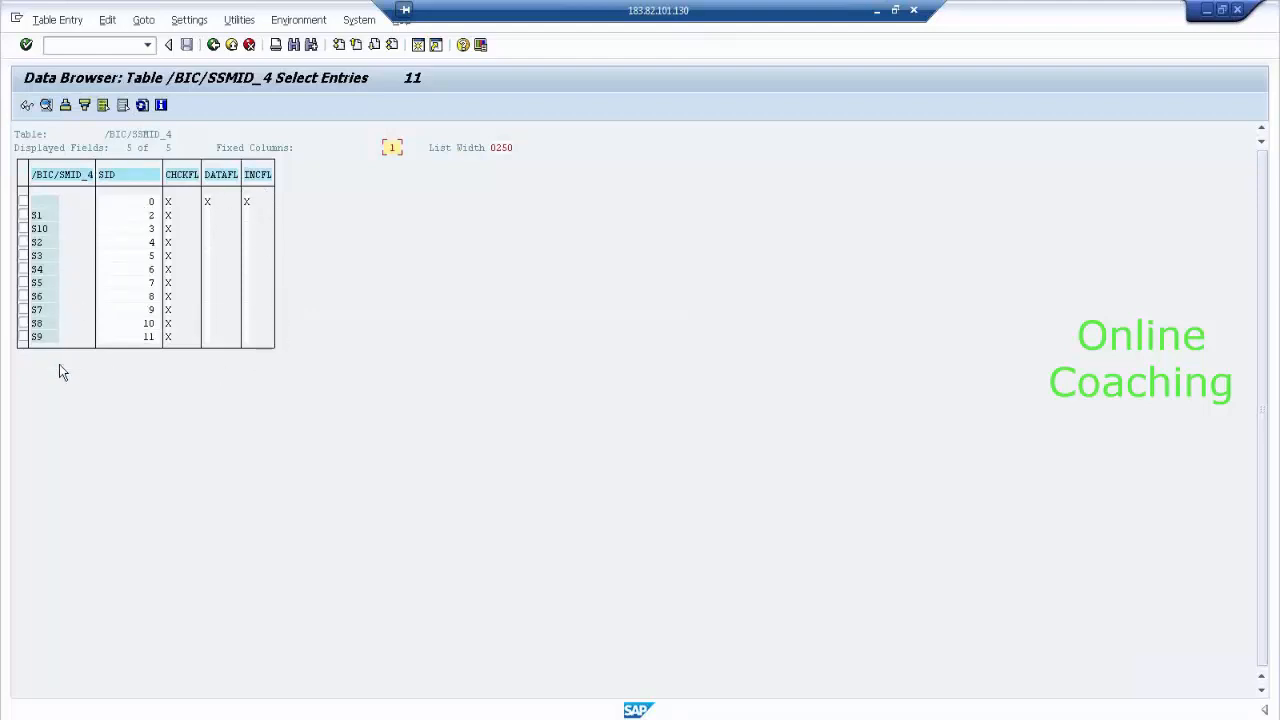
left_click(213, 45)
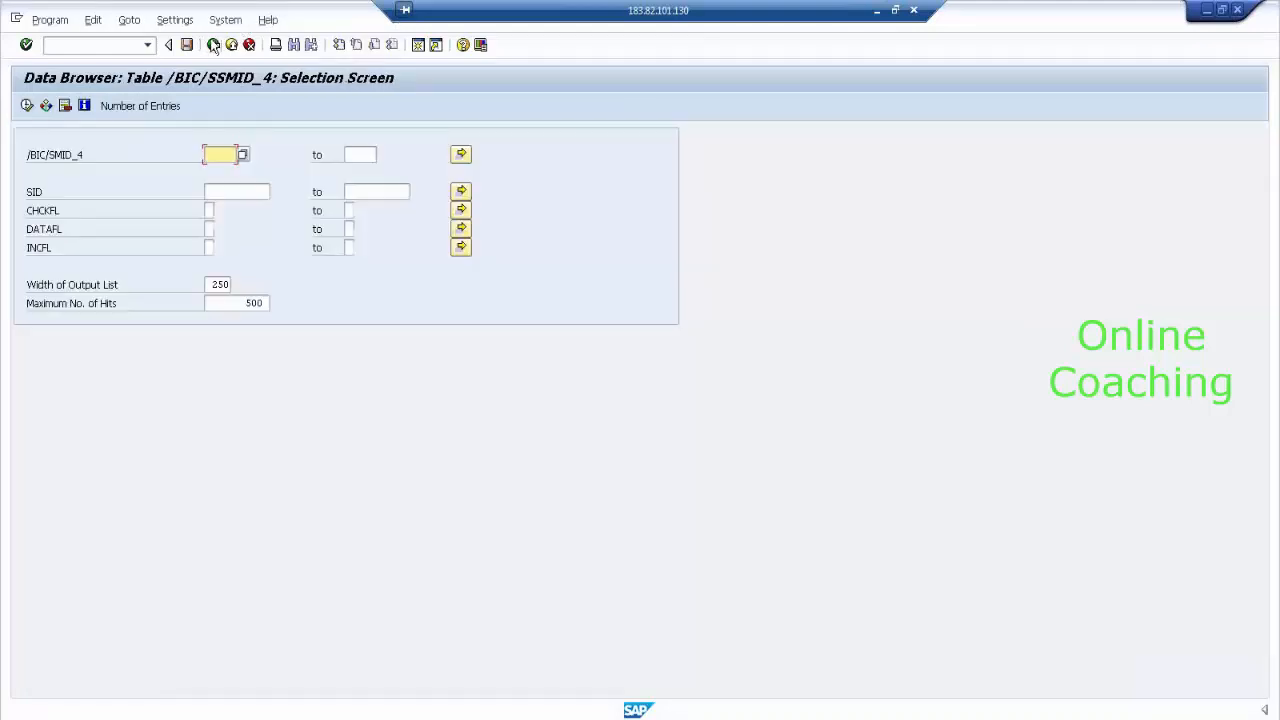
Leave the SID table's selection screen and the Dictionary, and return to the details of characteristic SMID_4.
left_click(213, 45)
left_click(213, 45)
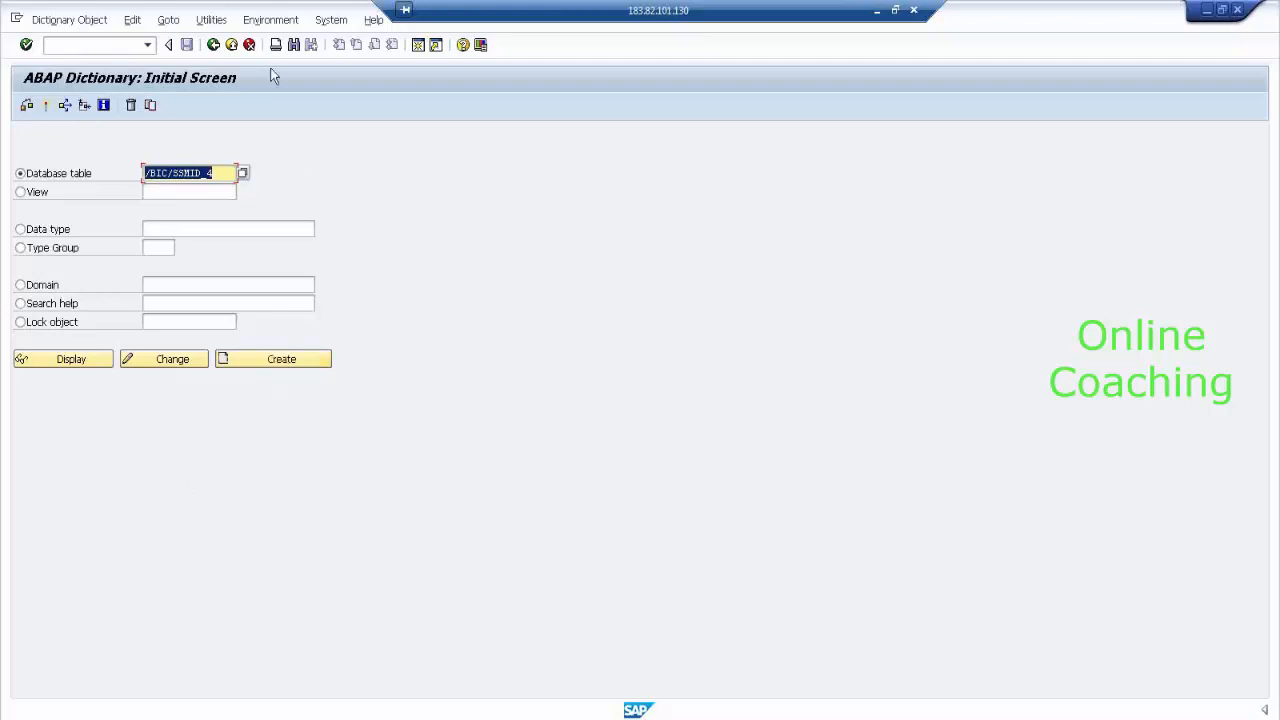
left_click(213, 45)
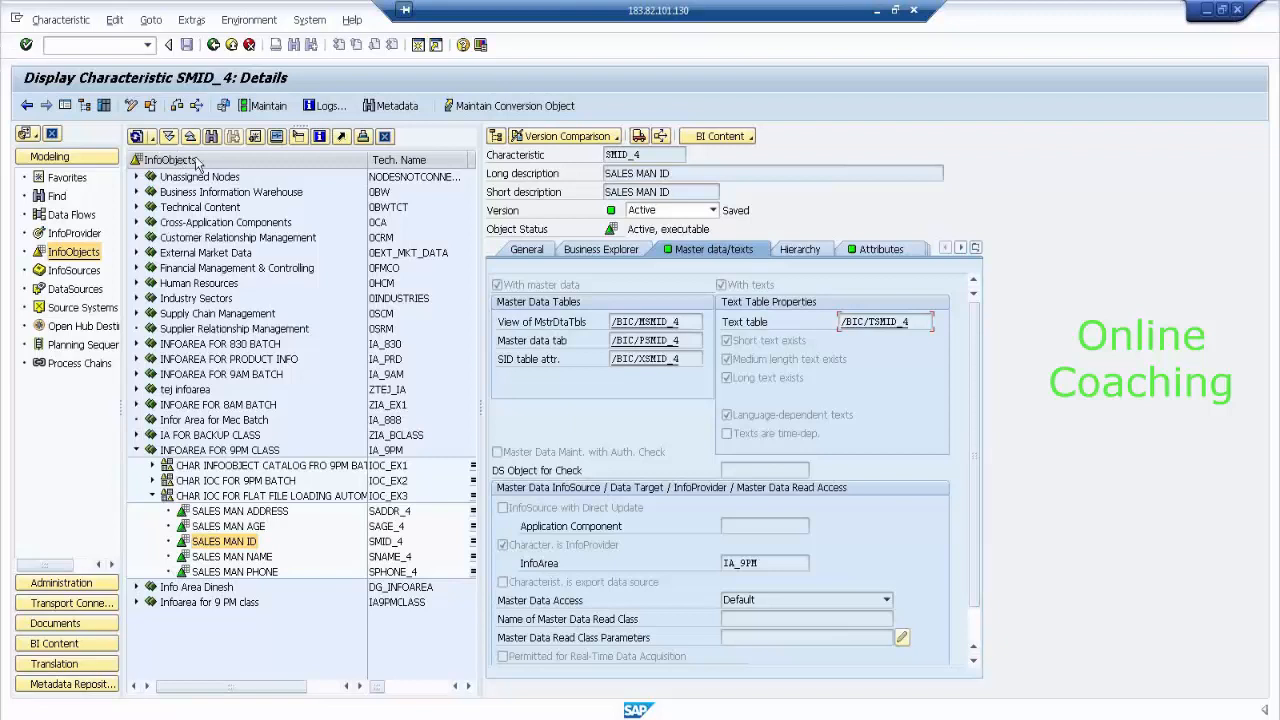
Switch to the desktop and open the SMAN HIER file from the FLAT FILES folder in Excel.
left_click(1207, 10)
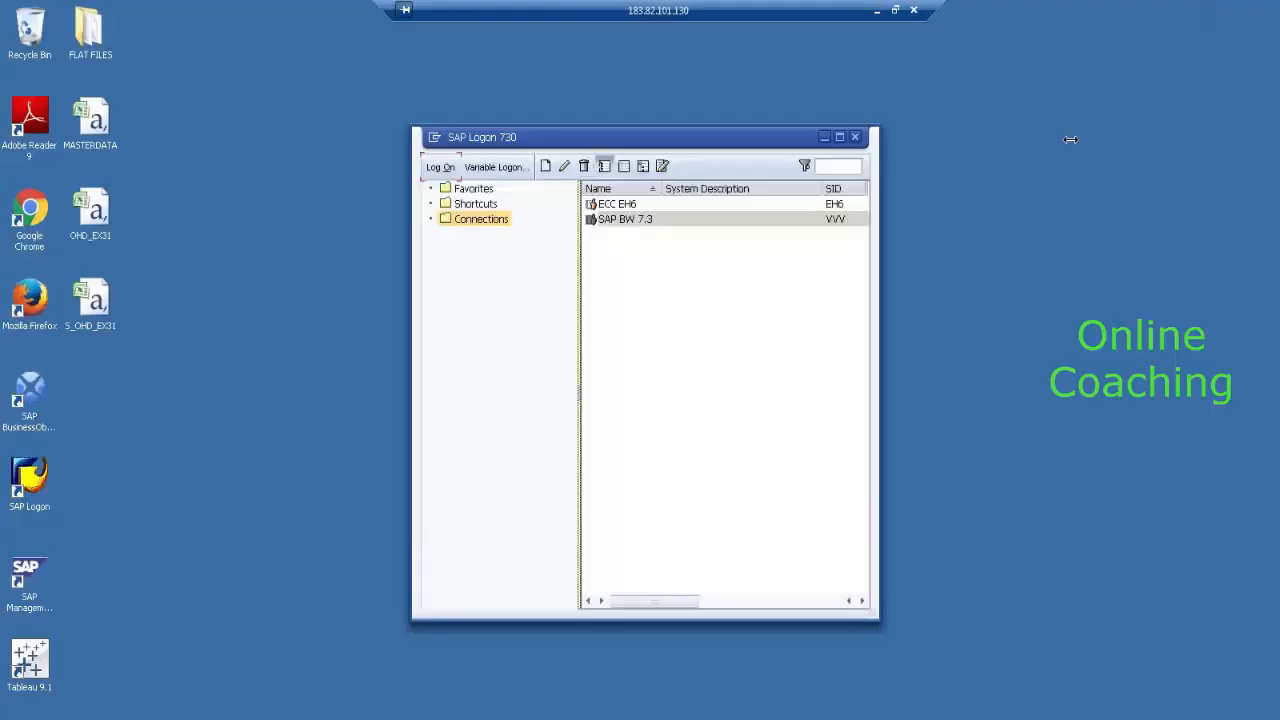
left_click(824, 137)
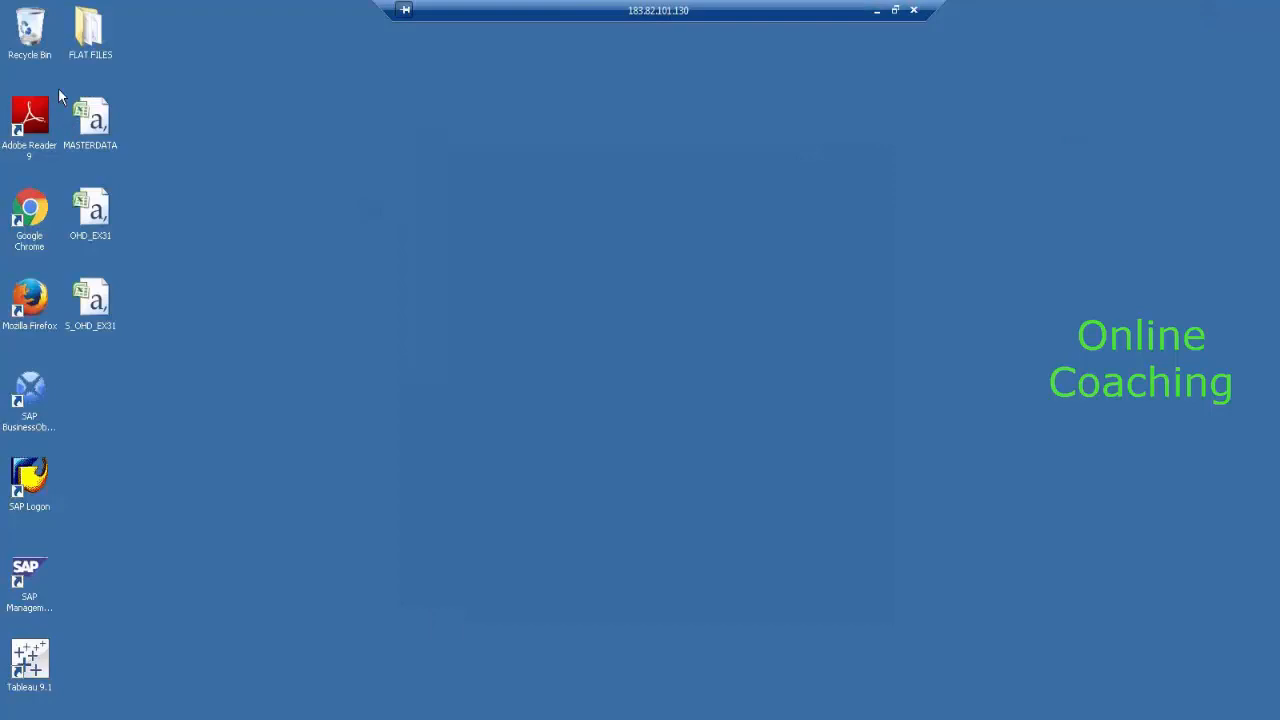
double_click(88, 28)
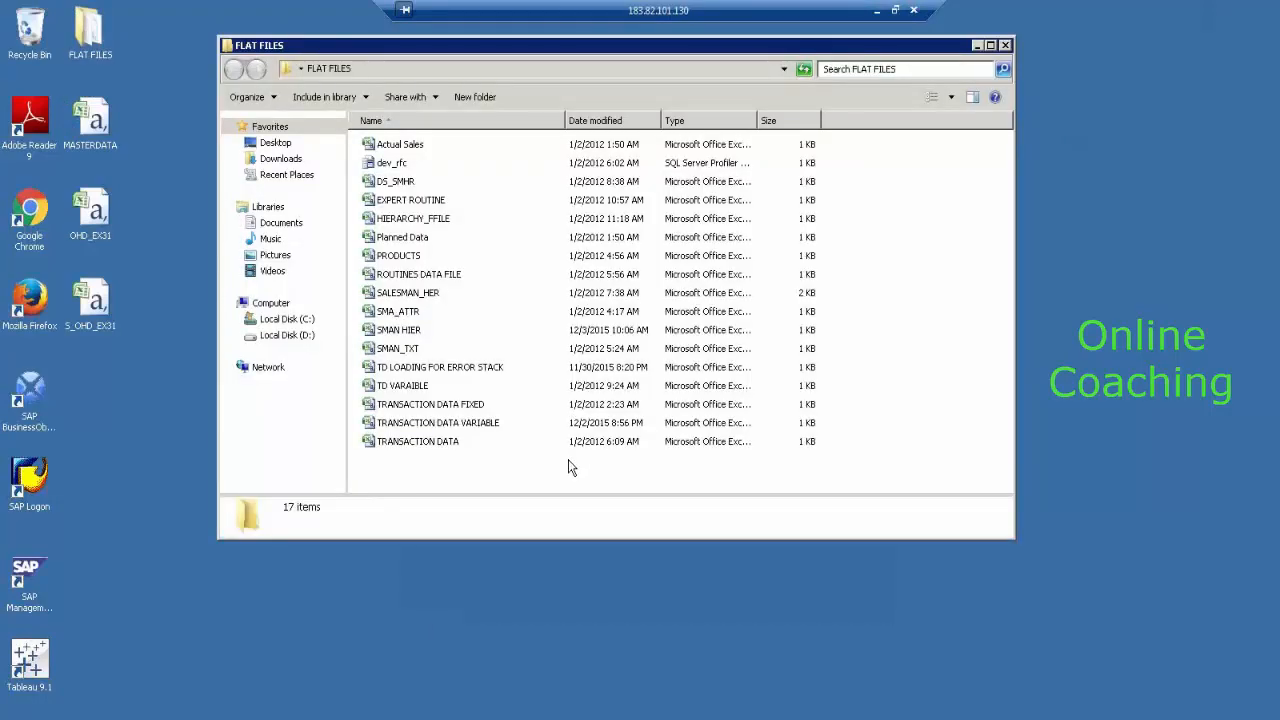
left_click(408, 337)
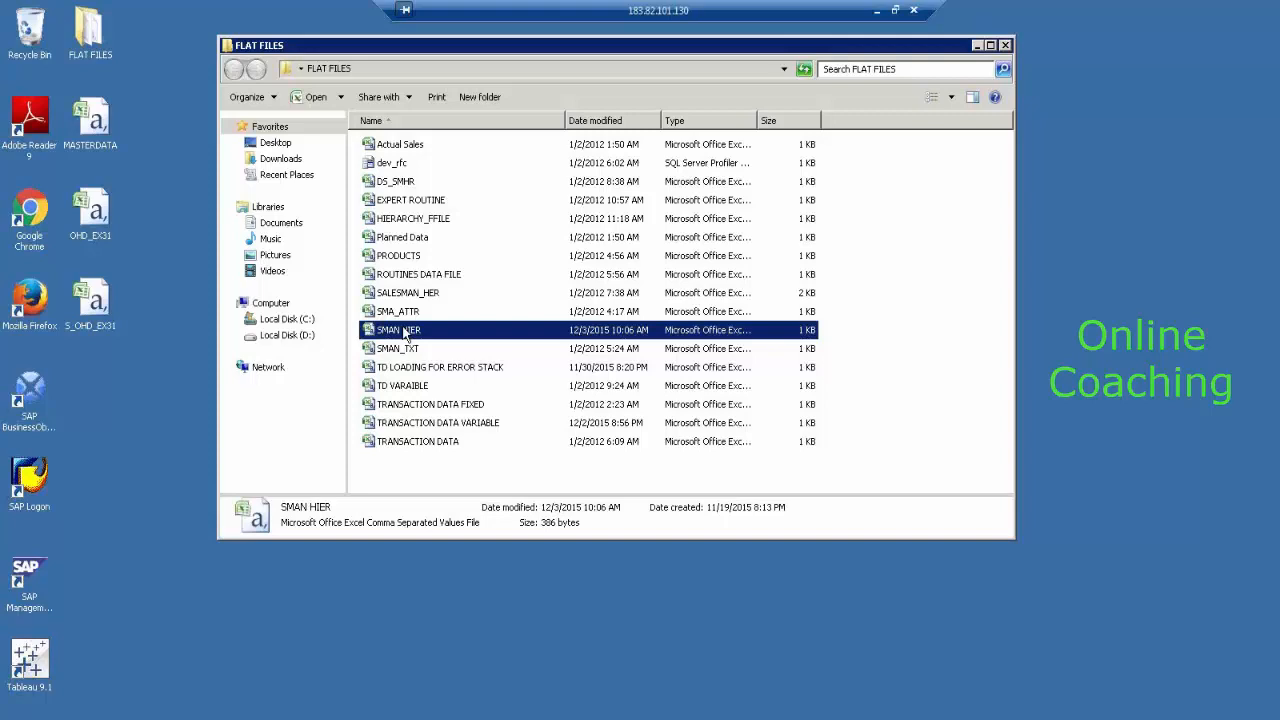
left_click(405, 312)
left_click(407, 350)
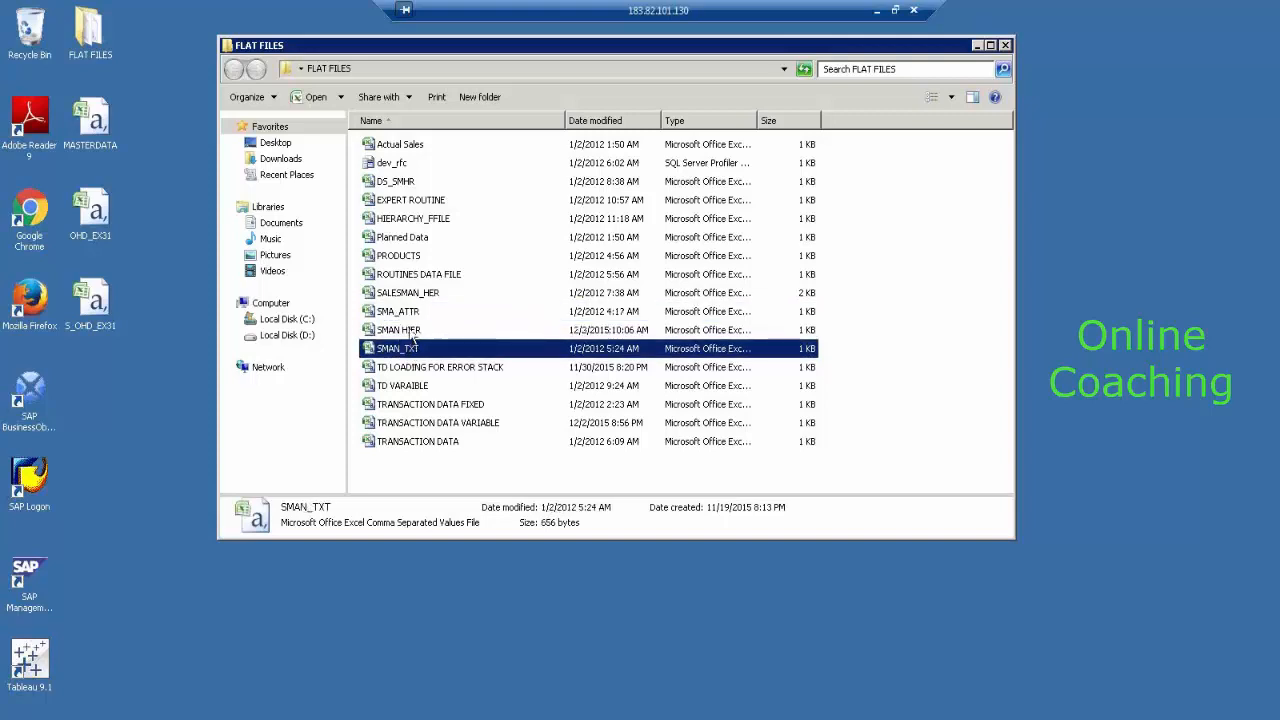
left_click(410, 333)
double_click(410, 333)
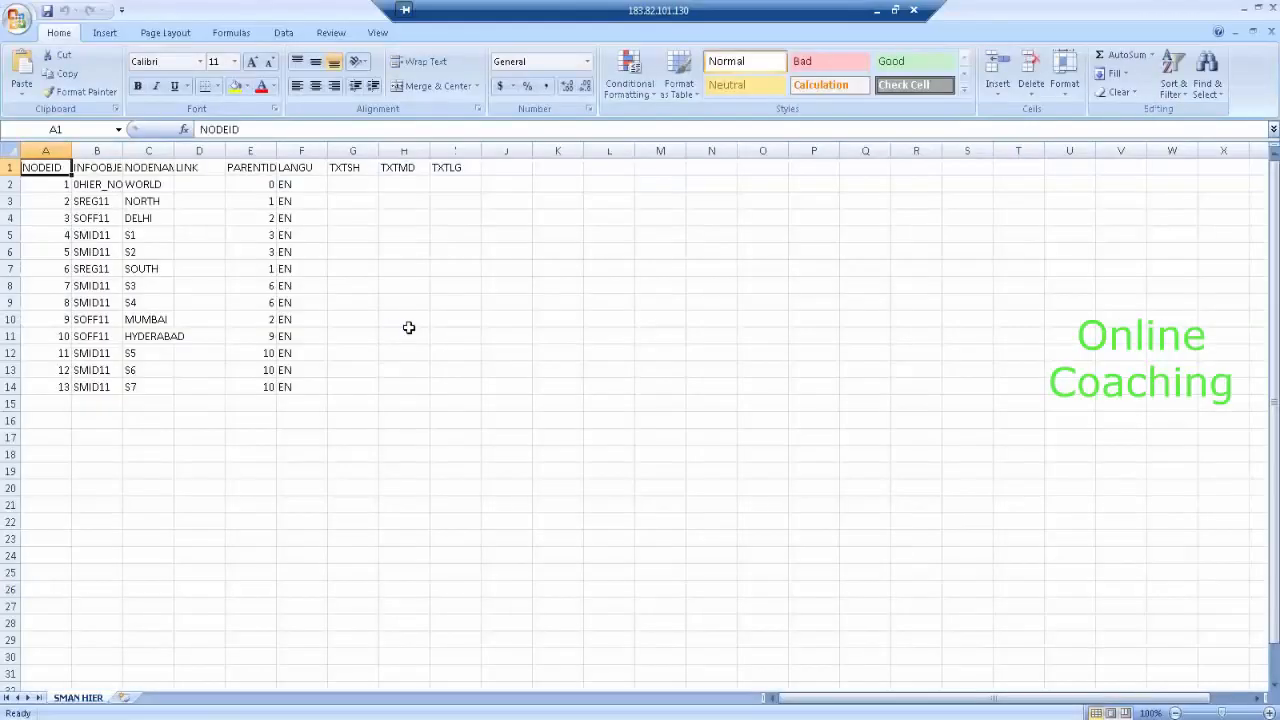
Fit the widths of the INFOOBJECT and NODENAME columns to their contents, and review the header row and the hierarchy records below it.
double_click(122, 150)
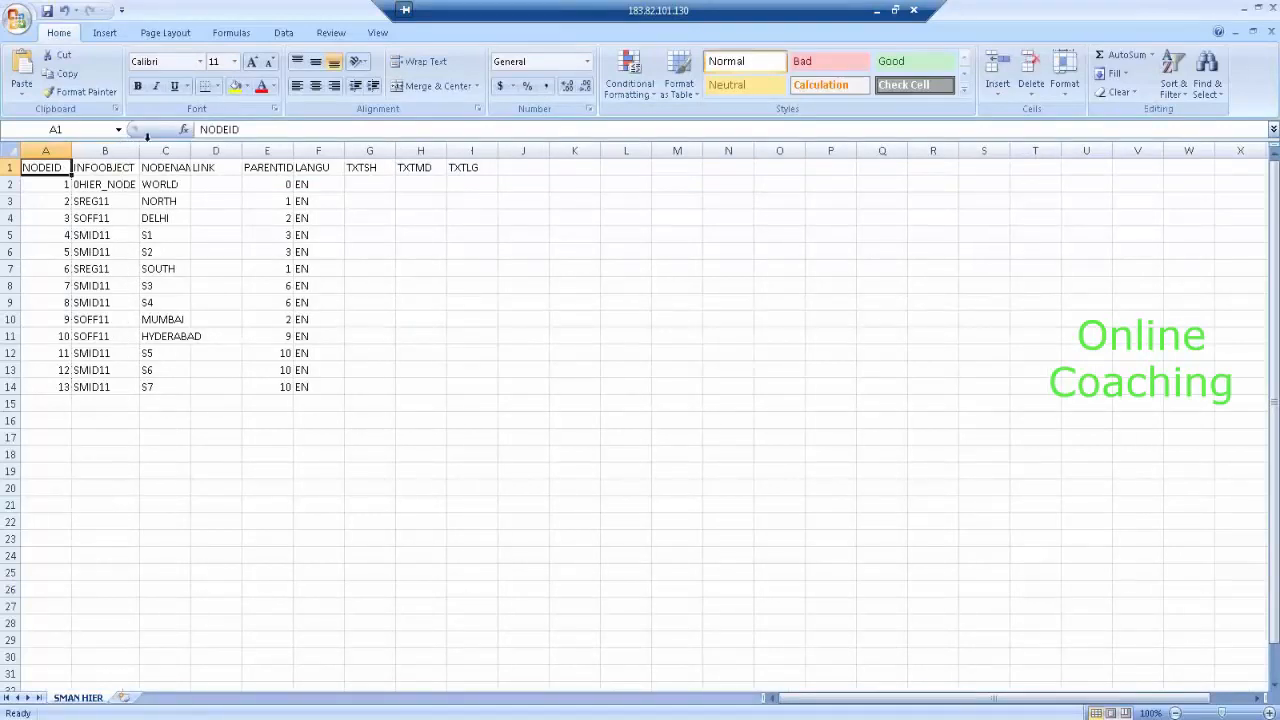
double_click(190, 150)
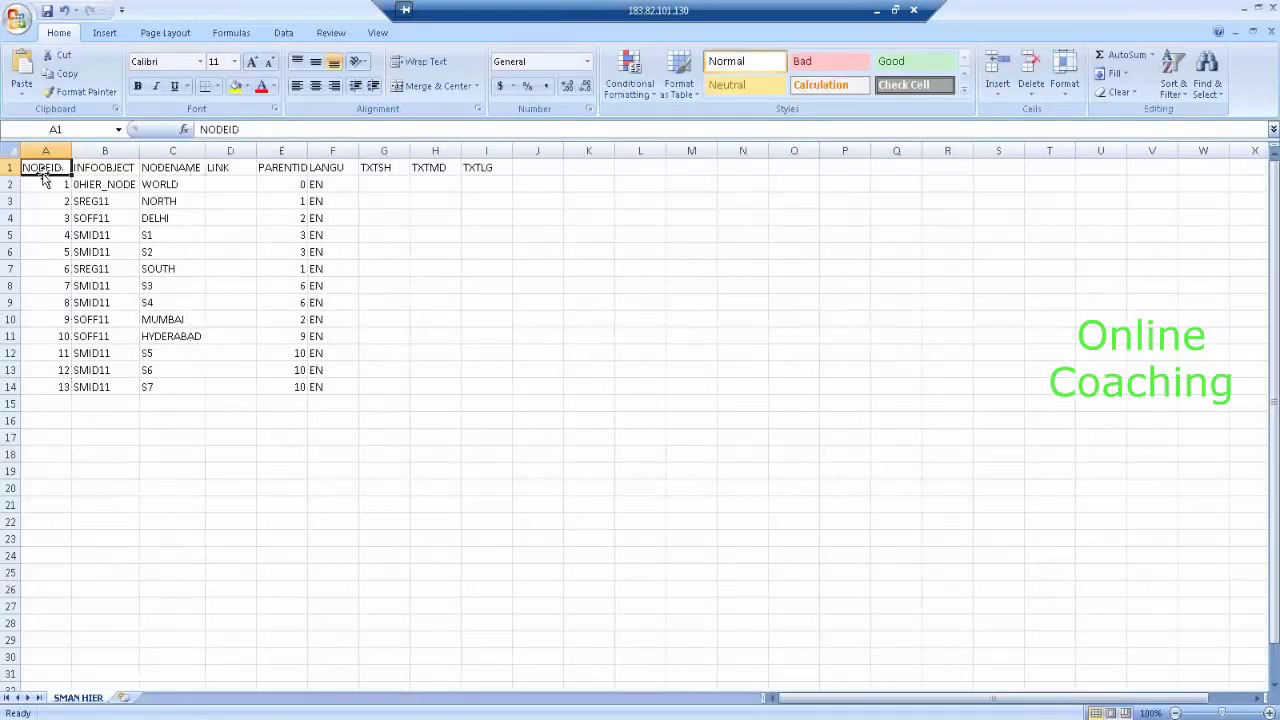
left_click(5, 168)
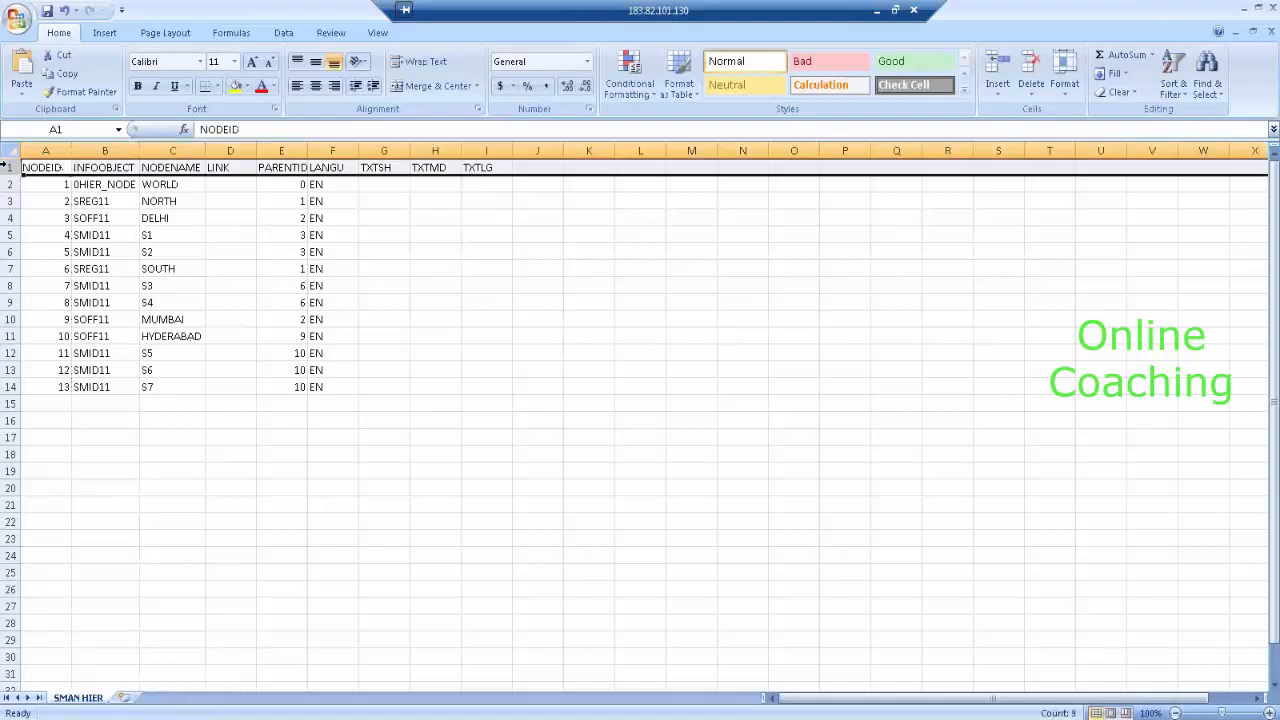
left_click_drag(45, 185, 483, 388)
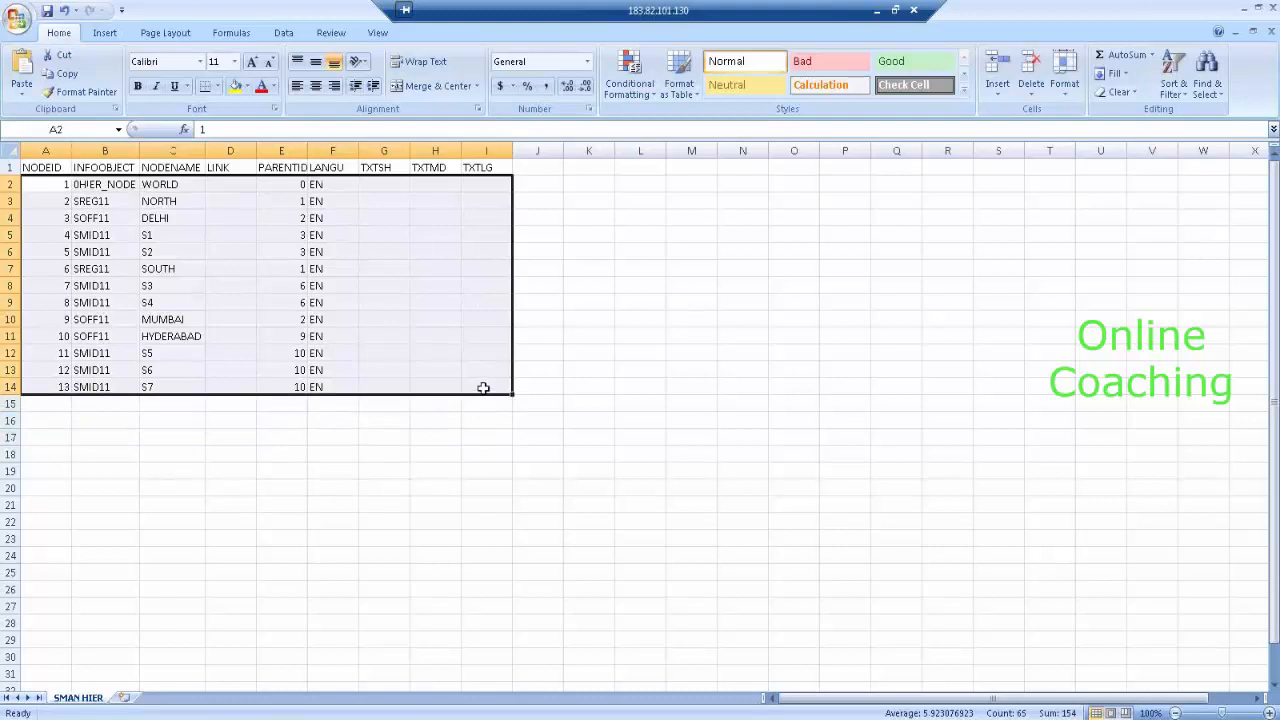
left_click(468, 437)
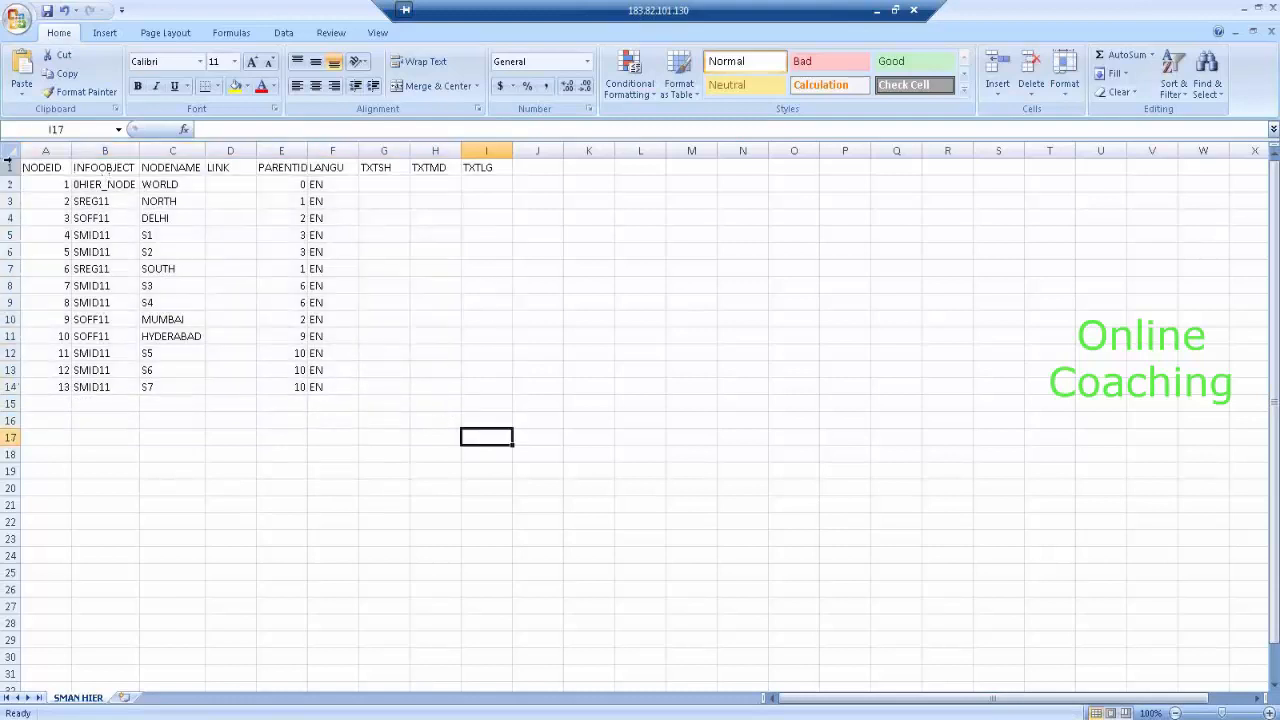
Examine the hierarchy file's header fields, from NODEID, INFOOBJECT, NODENAME, LINK, PARENTID and LANGU to the short, medium and long text columns.
left_click(10, 166)
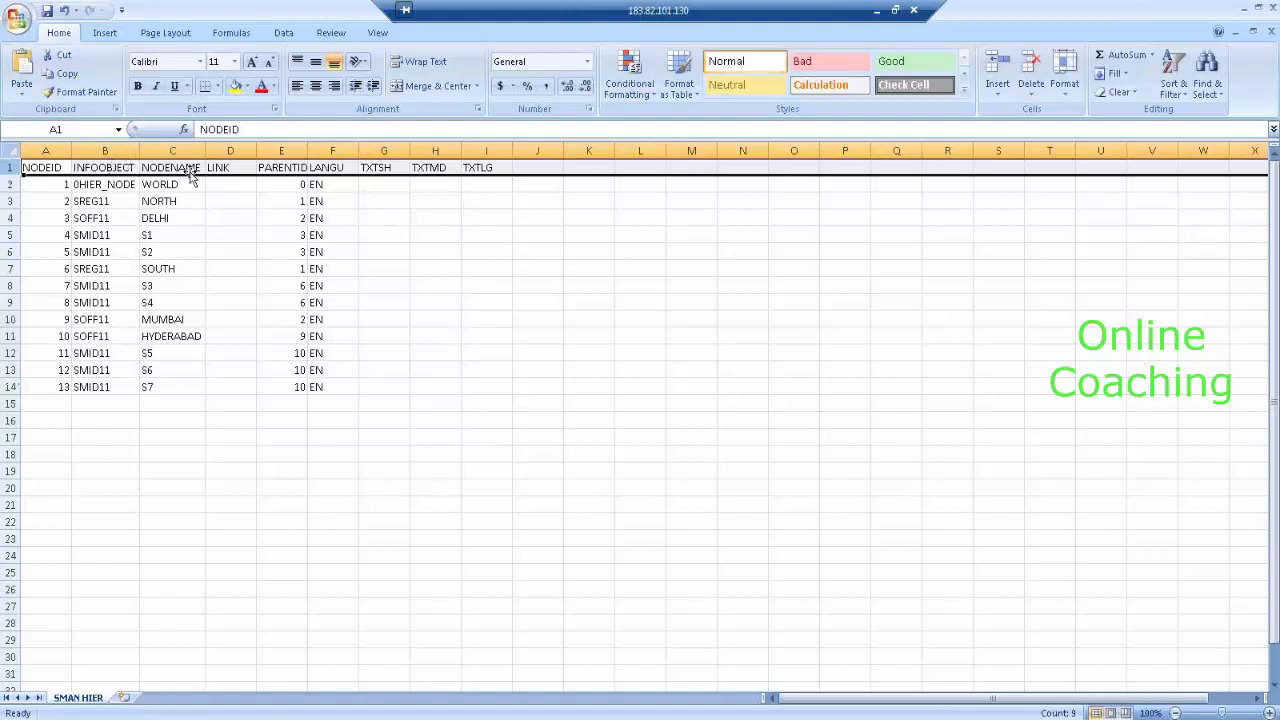
left_click(488, 167)
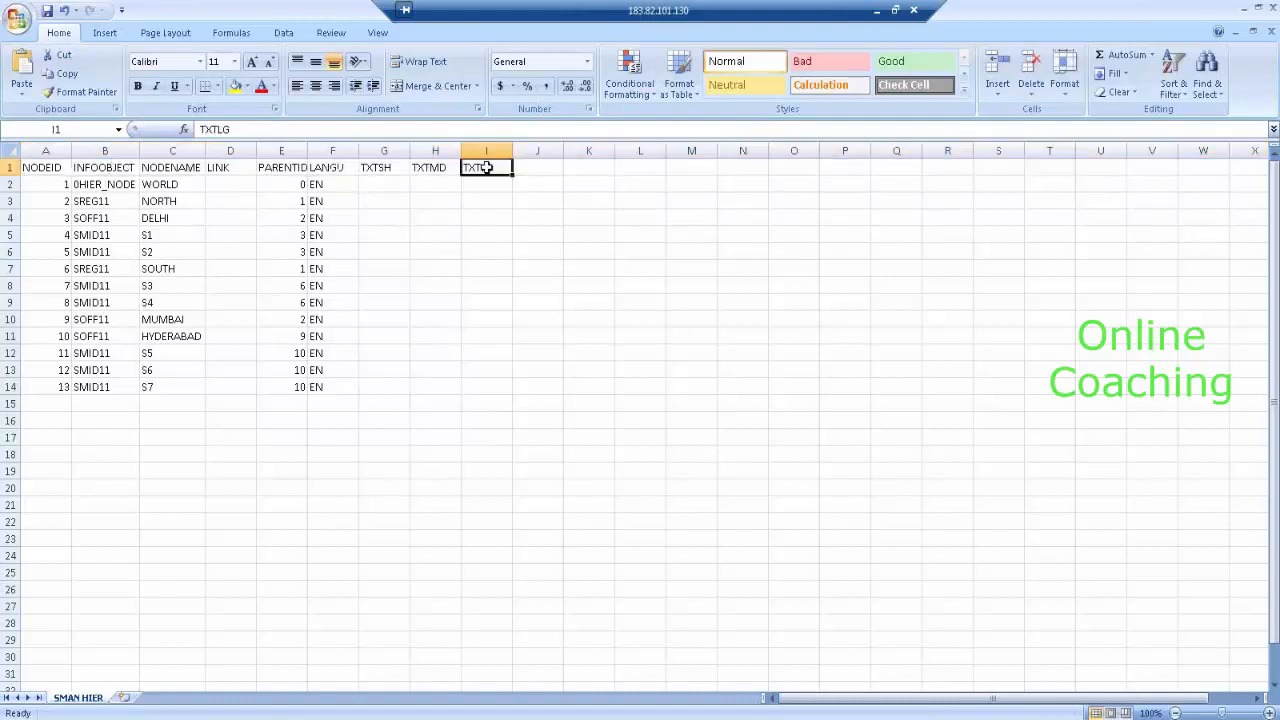
left_click_drag(340, 168, 30, 167)
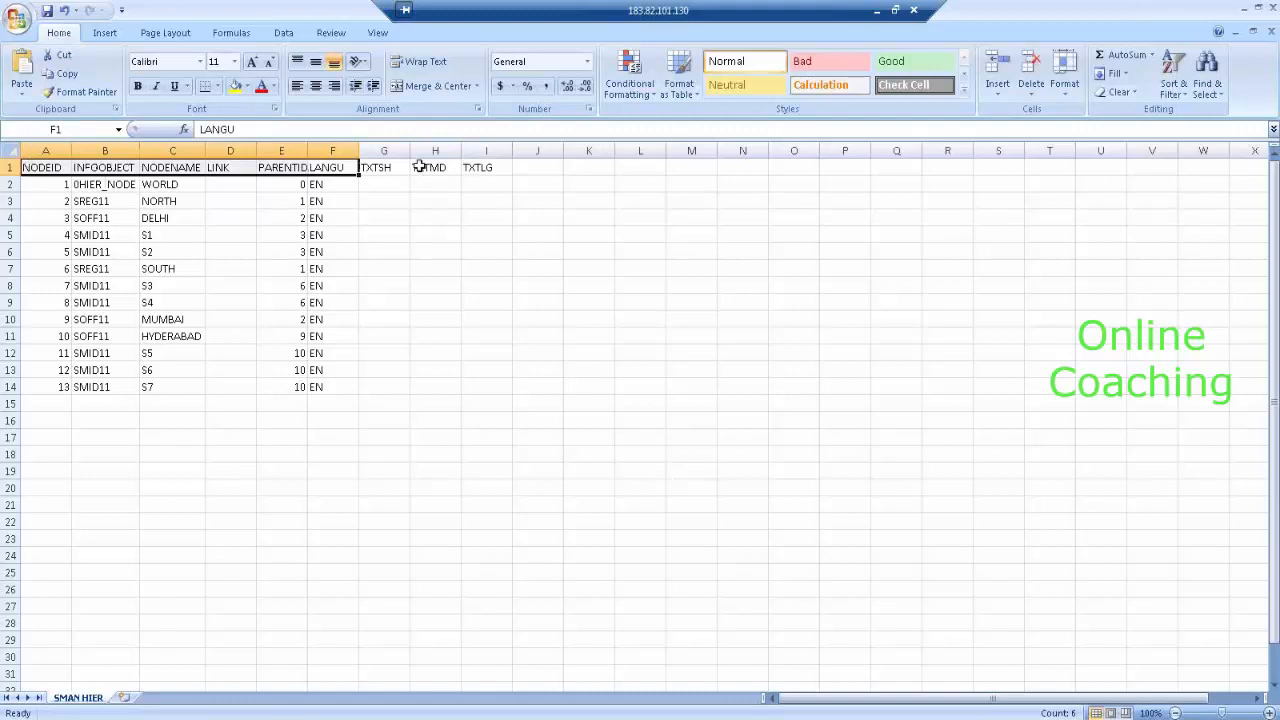
left_click_drag(390, 168, 482, 383)
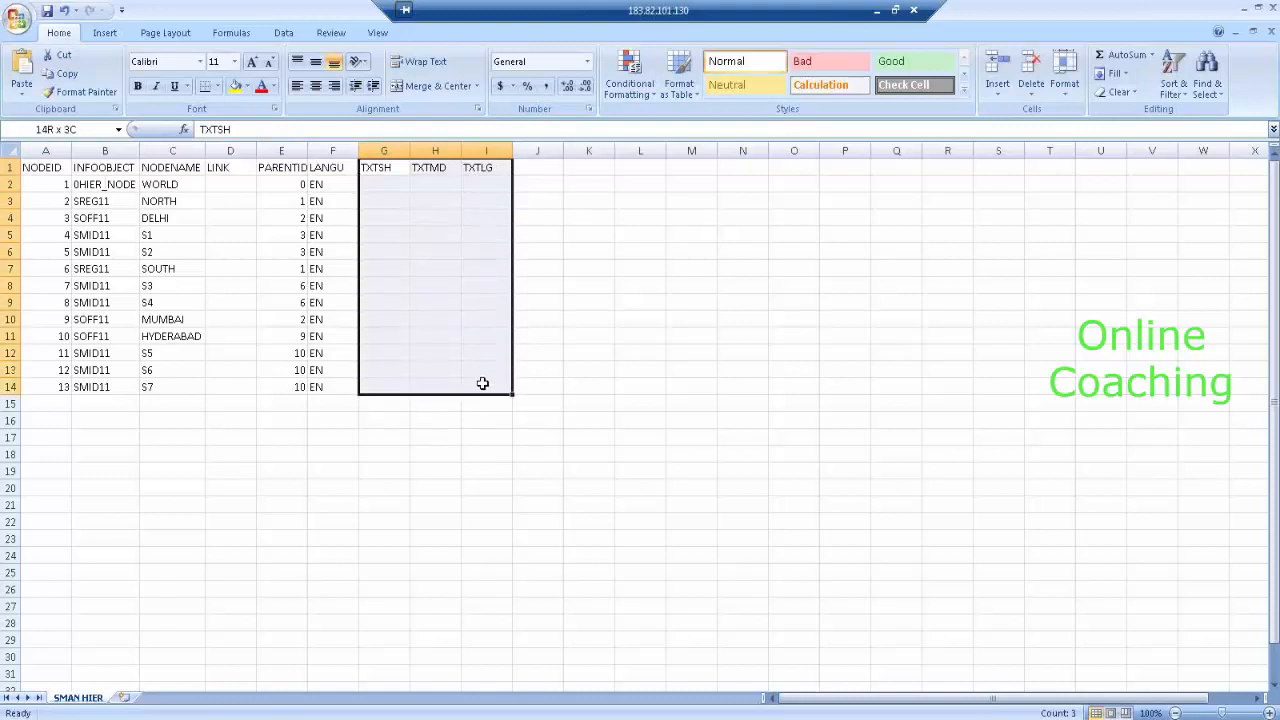
left_click(338, 166)
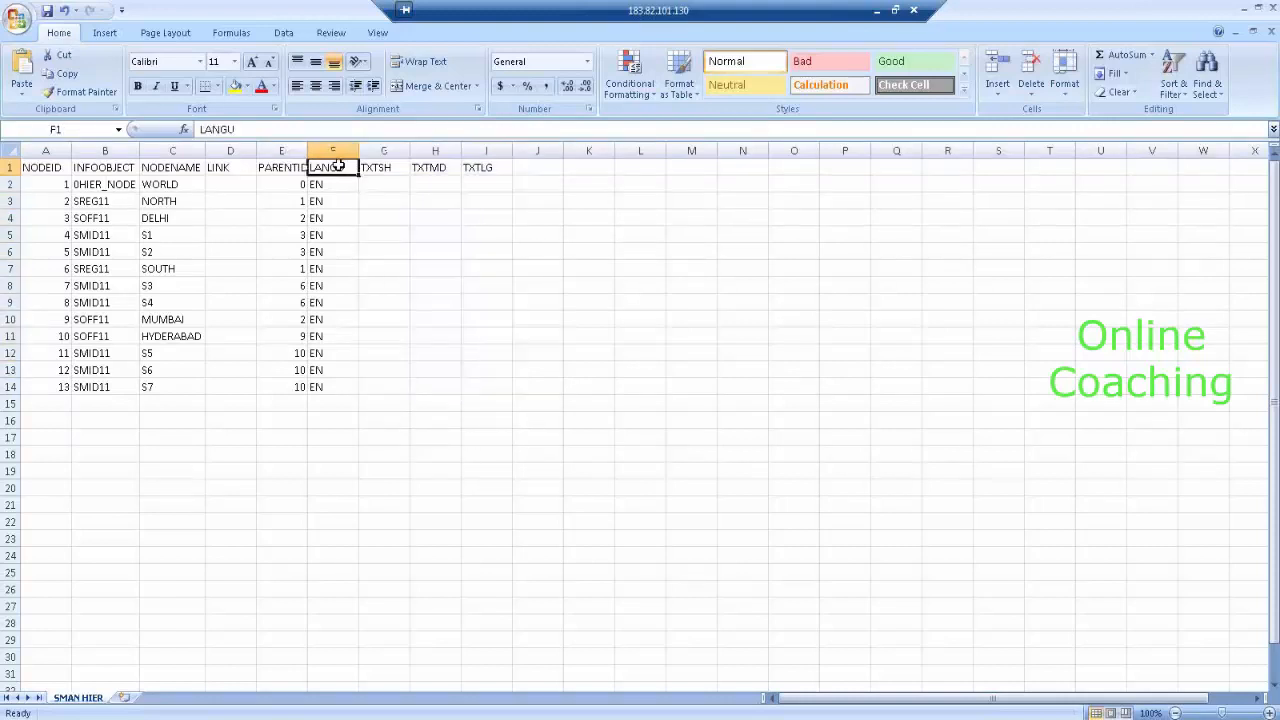
left_click(285, 169)
left_click(219, 168)
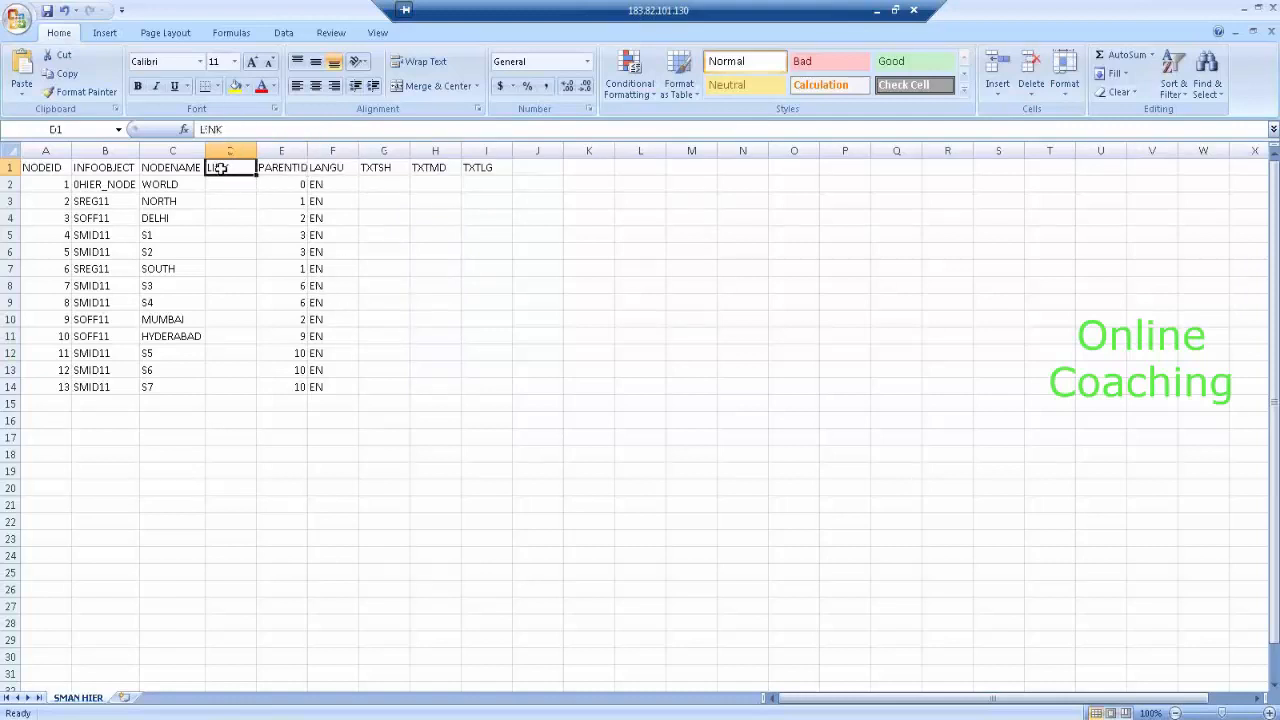
left_click(168, 167)
left_click(104, 167)
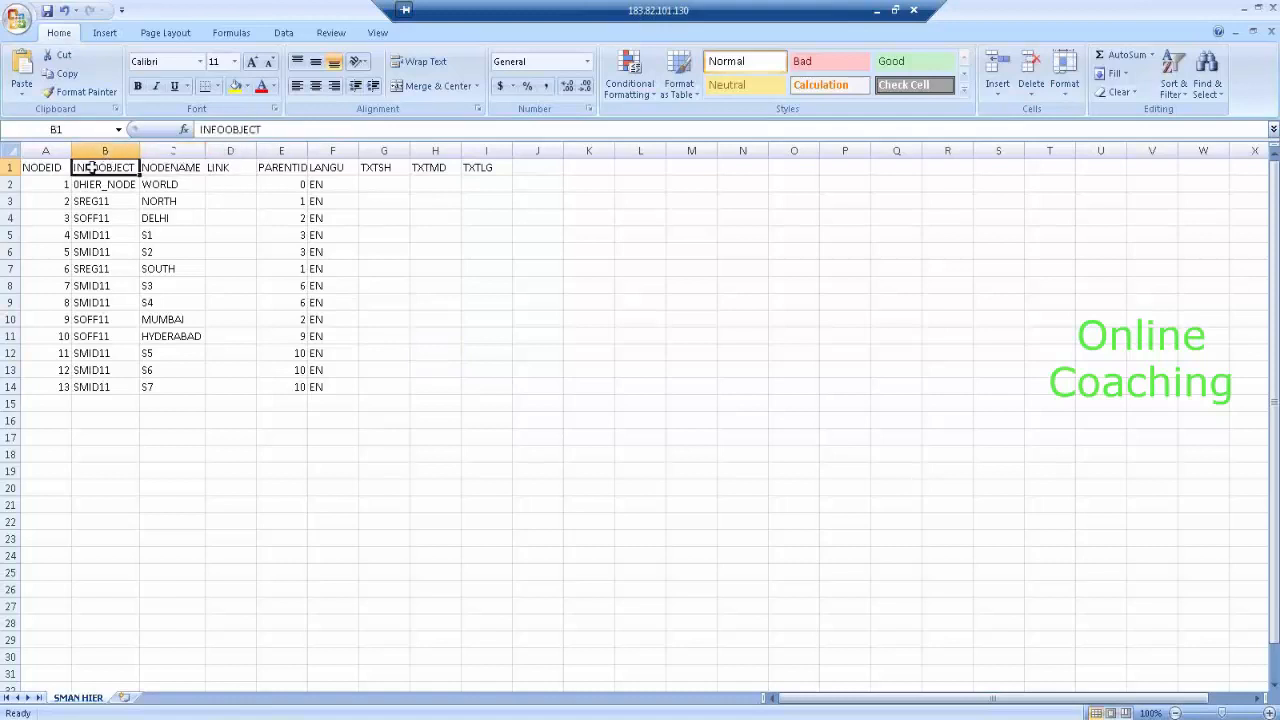
left_click(38, 167)
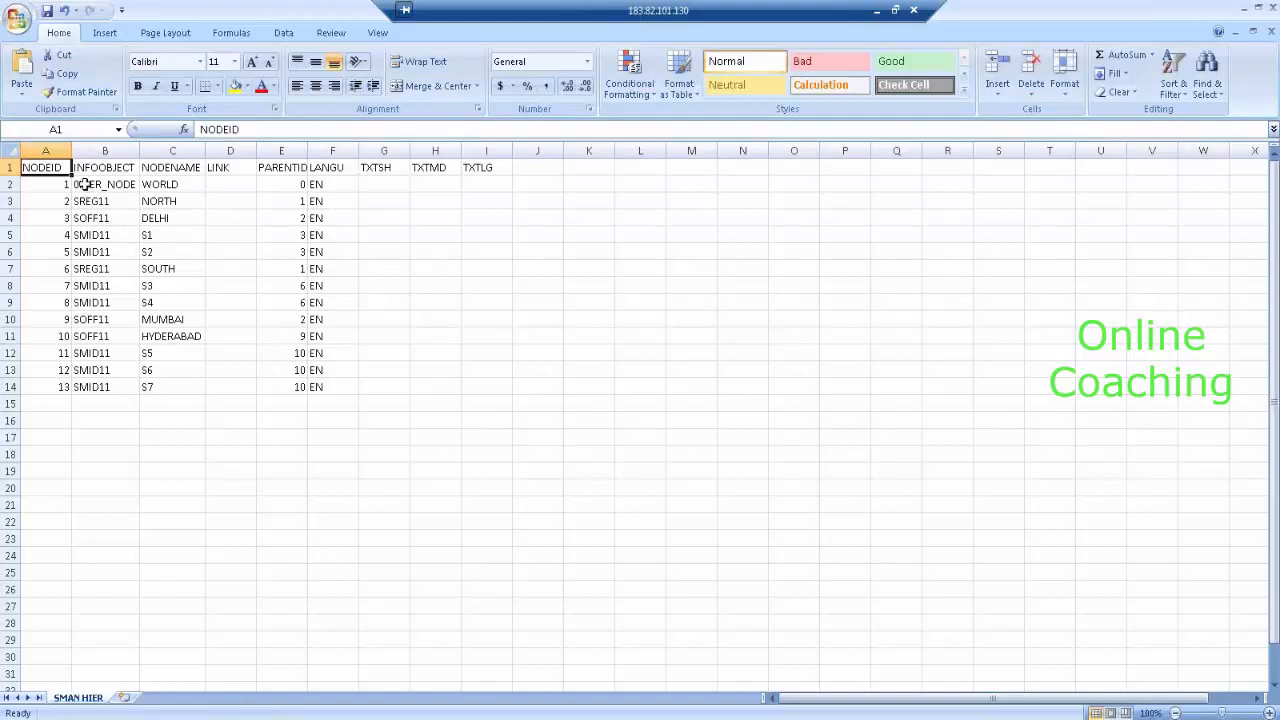
Compare the entries in the INFOOBJECT column with those in the NODENAME column for all hierarchy records.
left_click_drag(85, 184, 97, 395)
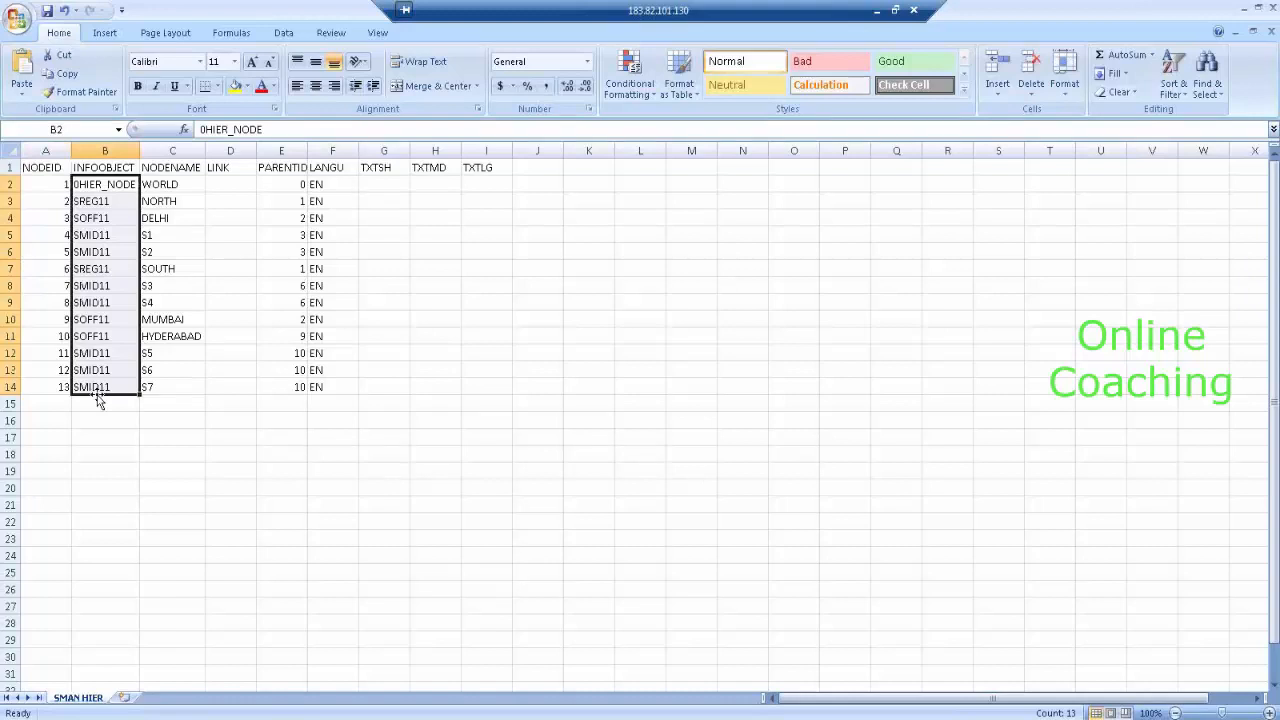
left_click_drag(104, 186, 113, 385)
left_click_drag(113, 385, 112, 383)
left_click_drag(173, 183, 169, 388)
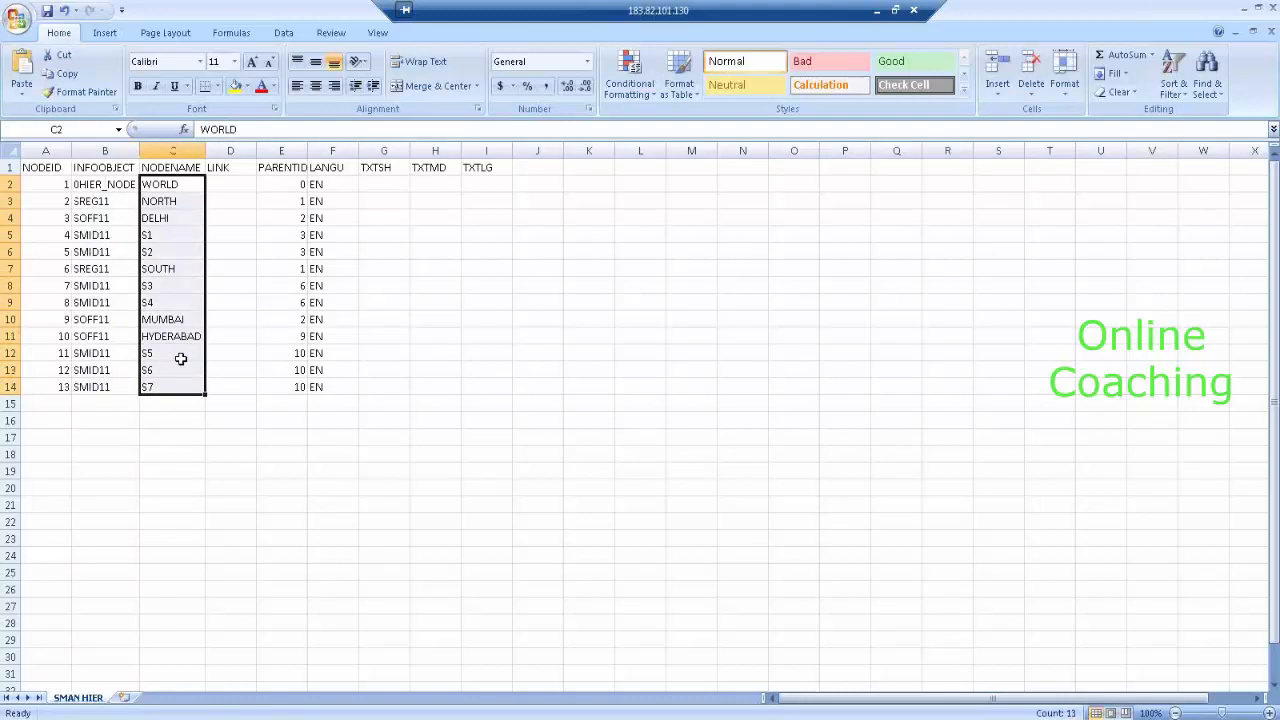
left_click_drag(108, 188, 106, 390)
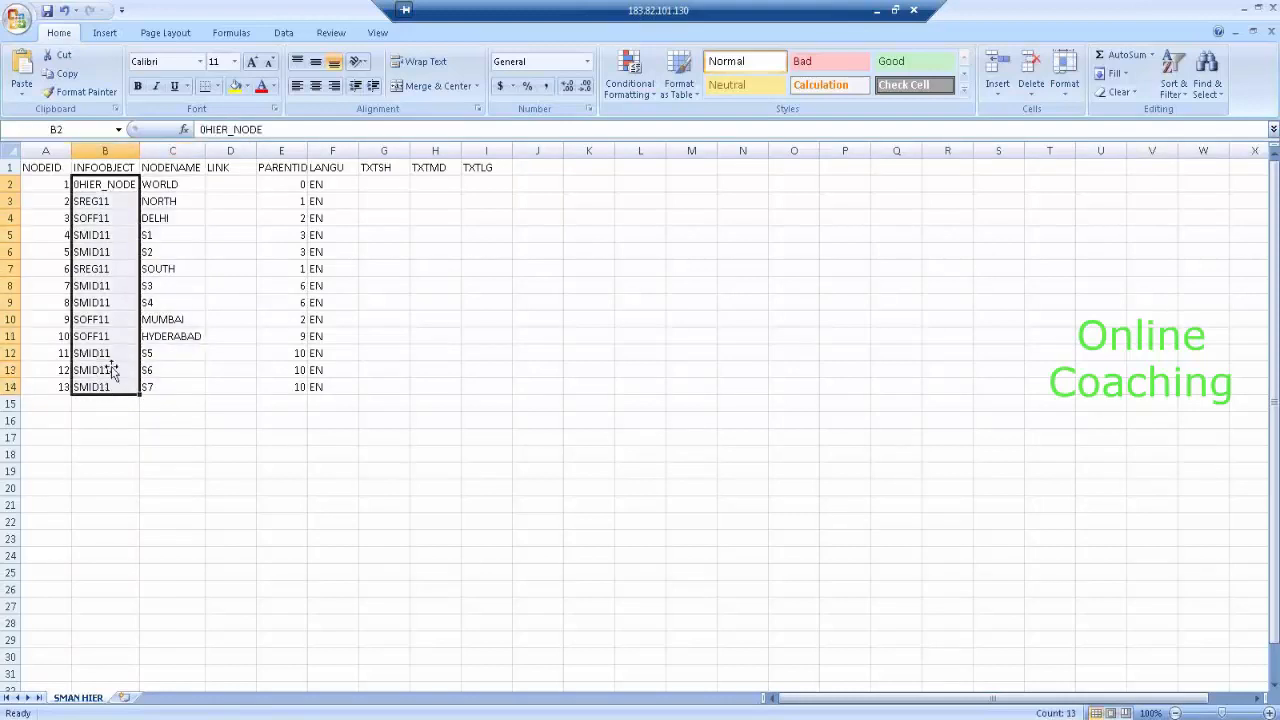
left_click_drag(166, 184, 176, 388)
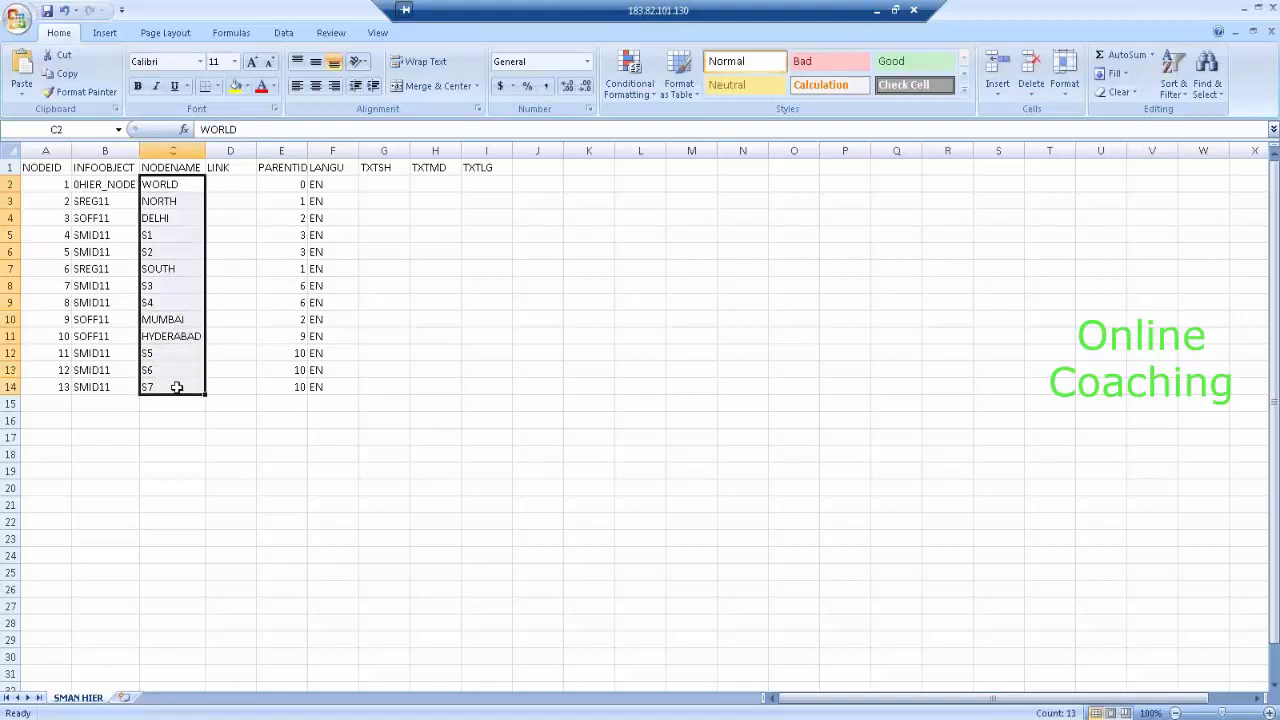
Check which InfoObject each of the nodes NORTH, DELHI, S1 and S2 belongs to.
left_click(105, 200)
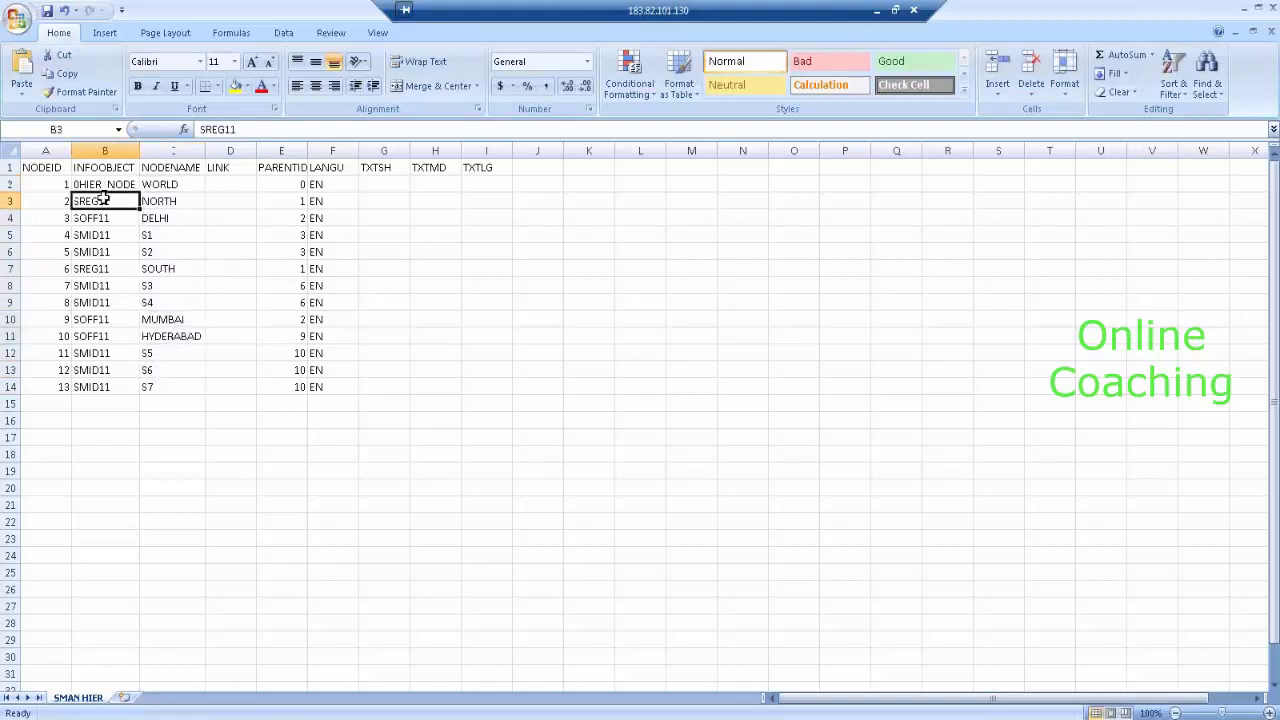
left_click(160, 200)
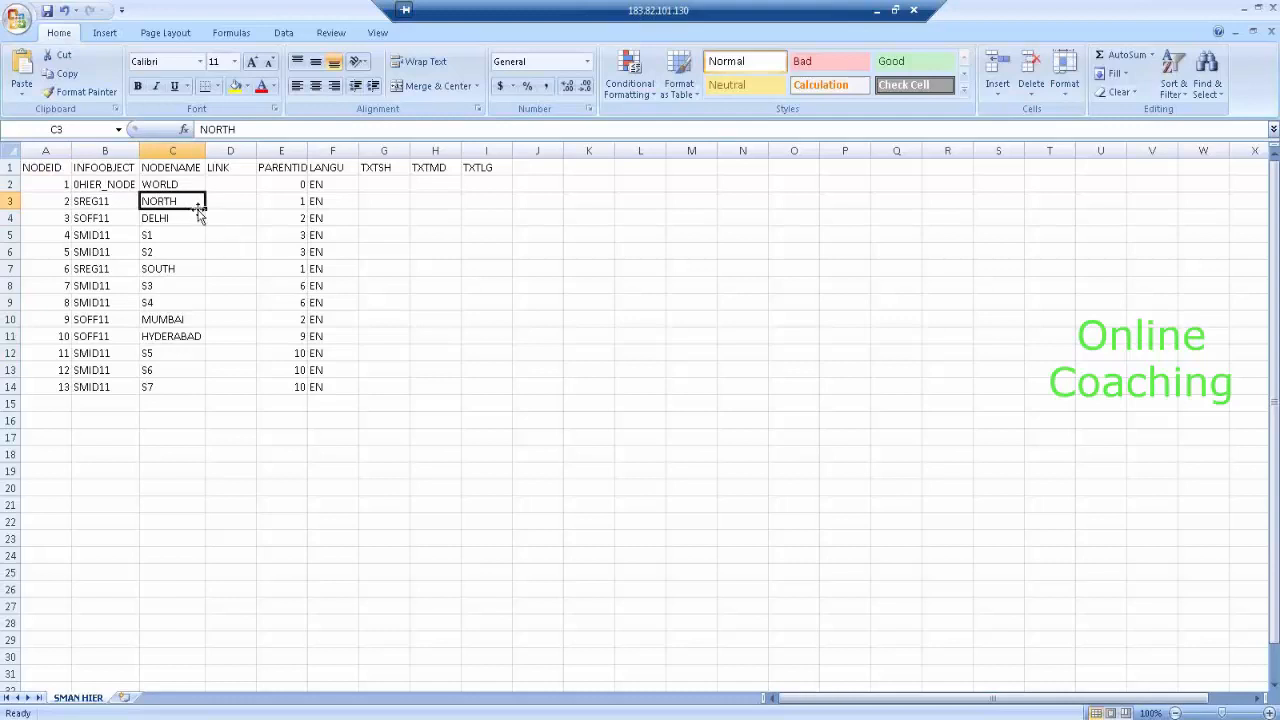
left_click(96, 200)
left_click(164, 201)
left_click(106, 217)
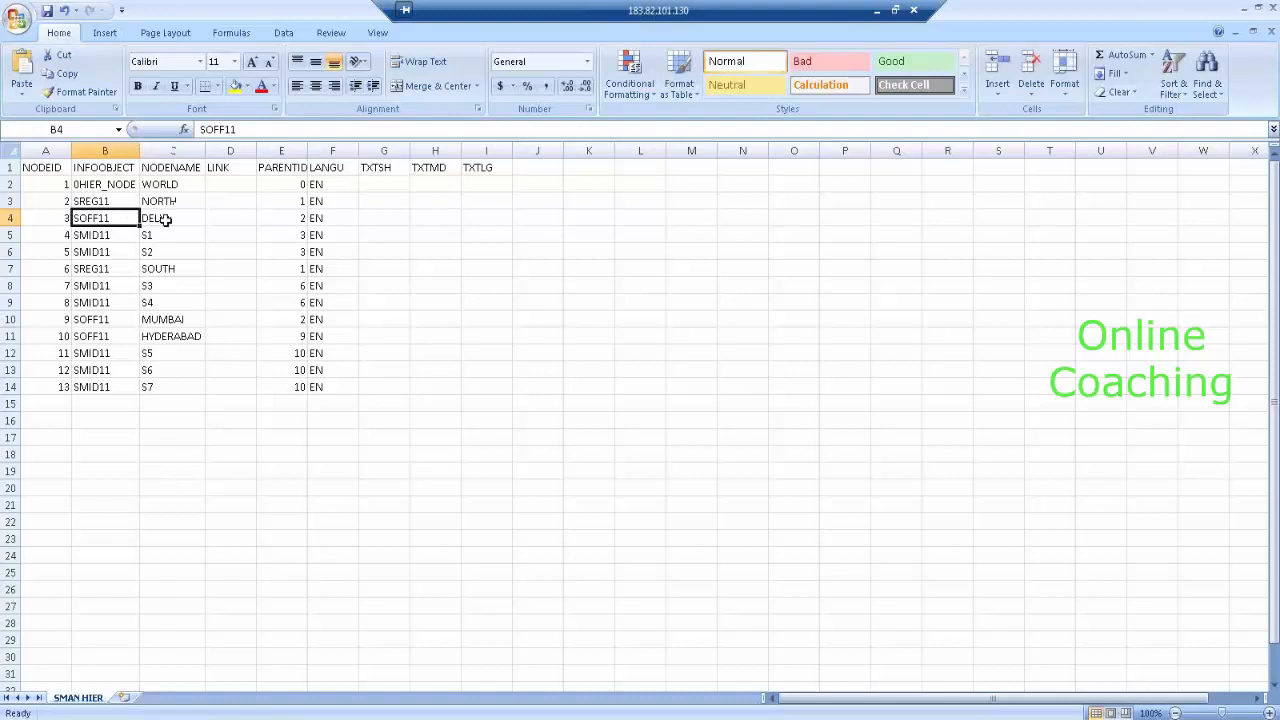
left_click(165, 220)
left_click(101, 238)
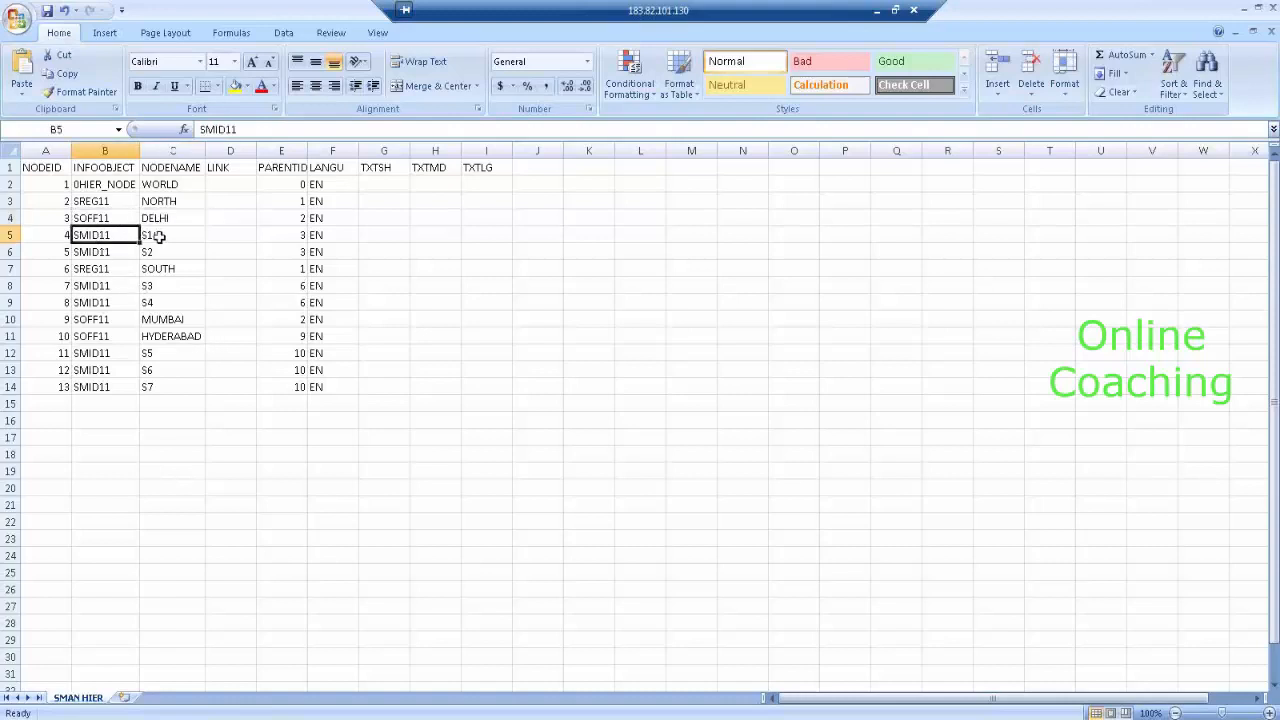
left_click(159, 236)
left_click(99, 250)
left_click(165, 252)
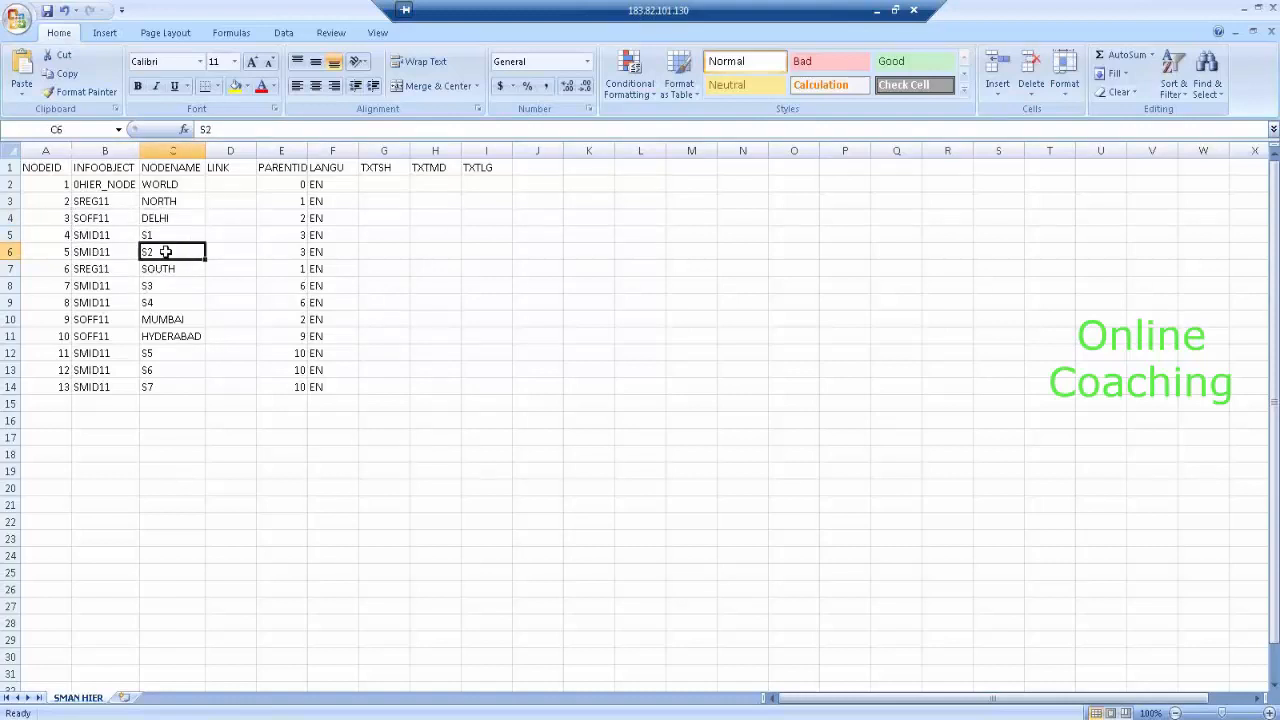
Check the InfoObject of the SOUTH node, and review the NODEID and INFOOBJECT headings again.
left_click(105, 269)
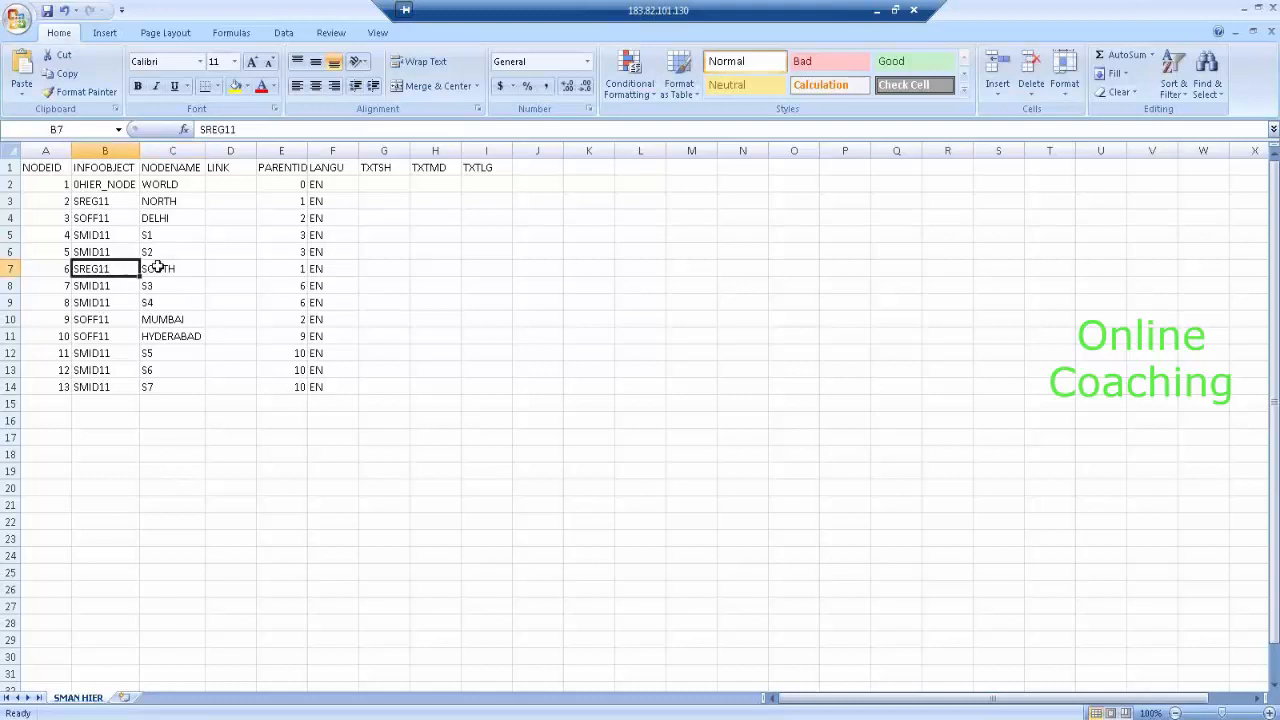
left_click(158, 268)
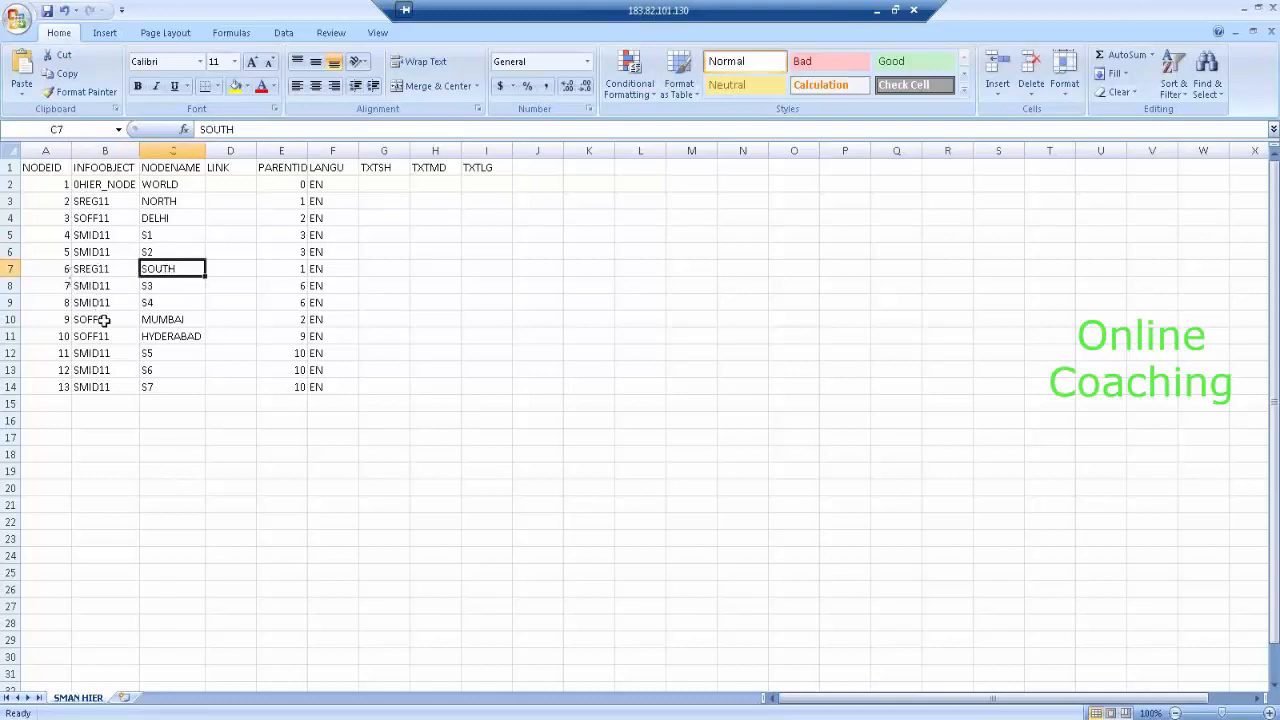
left_click(134, 272)
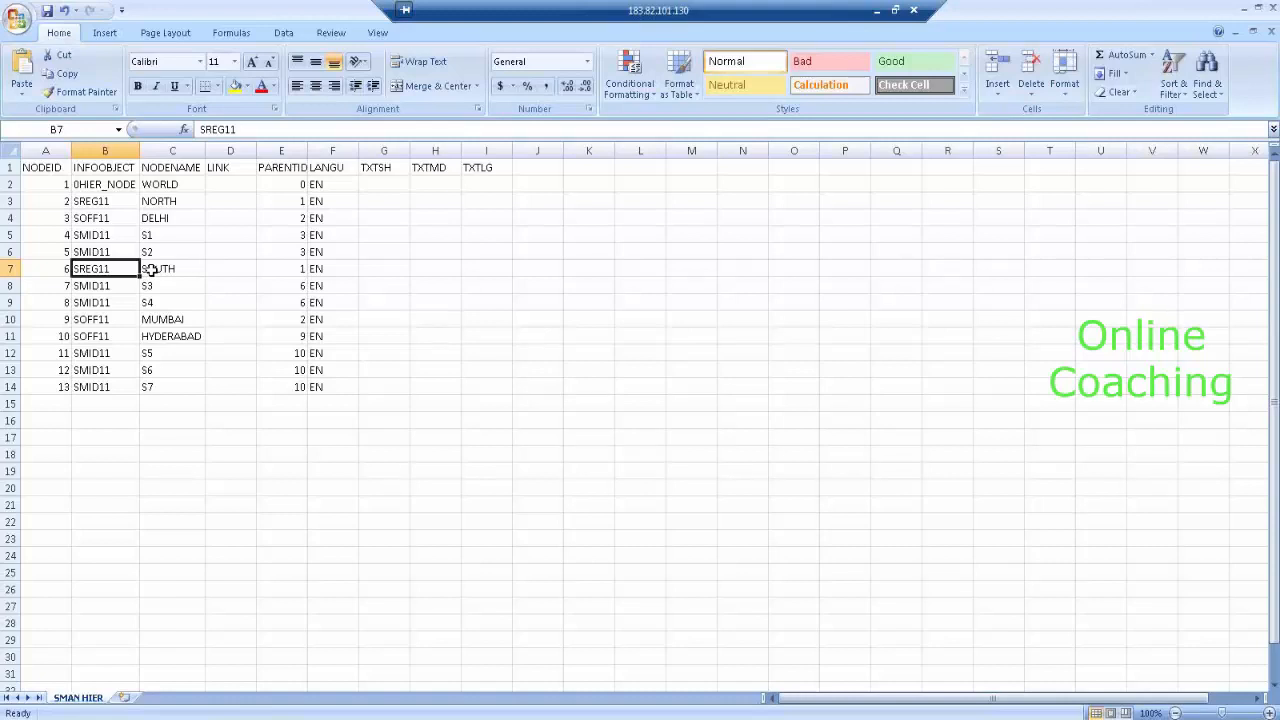
left_click(50, 164)
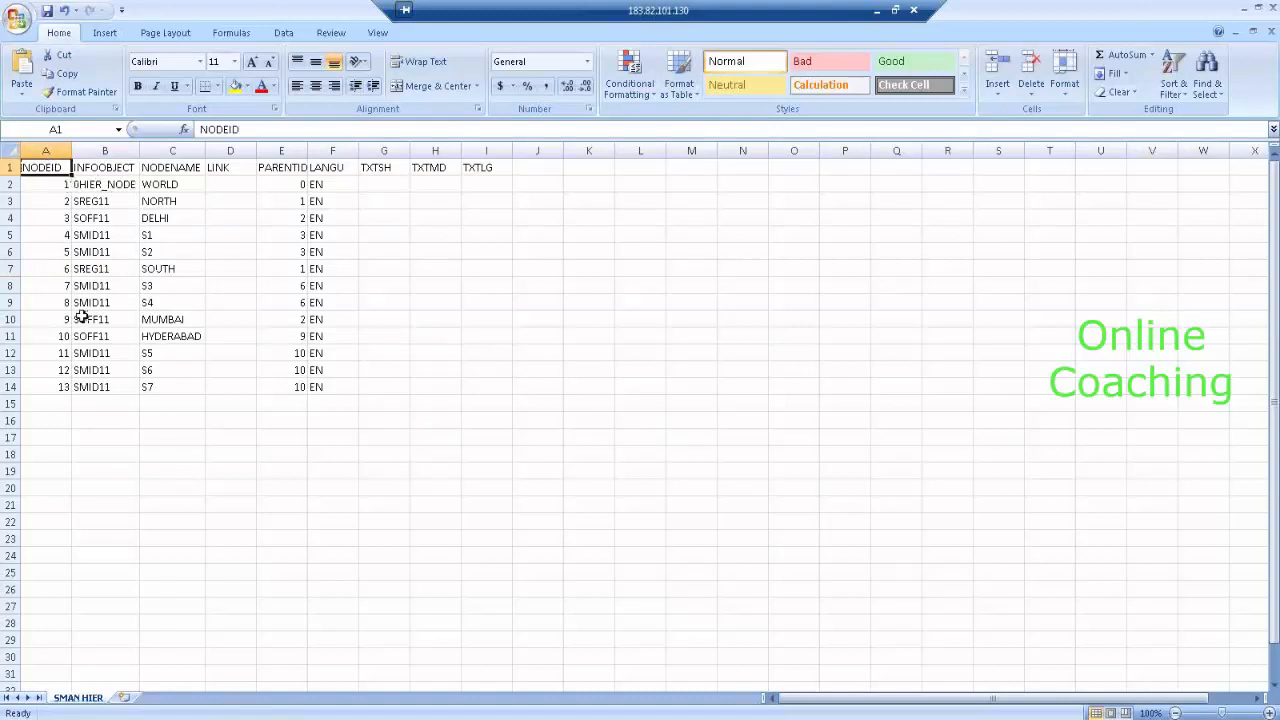
left_click(103, 168)
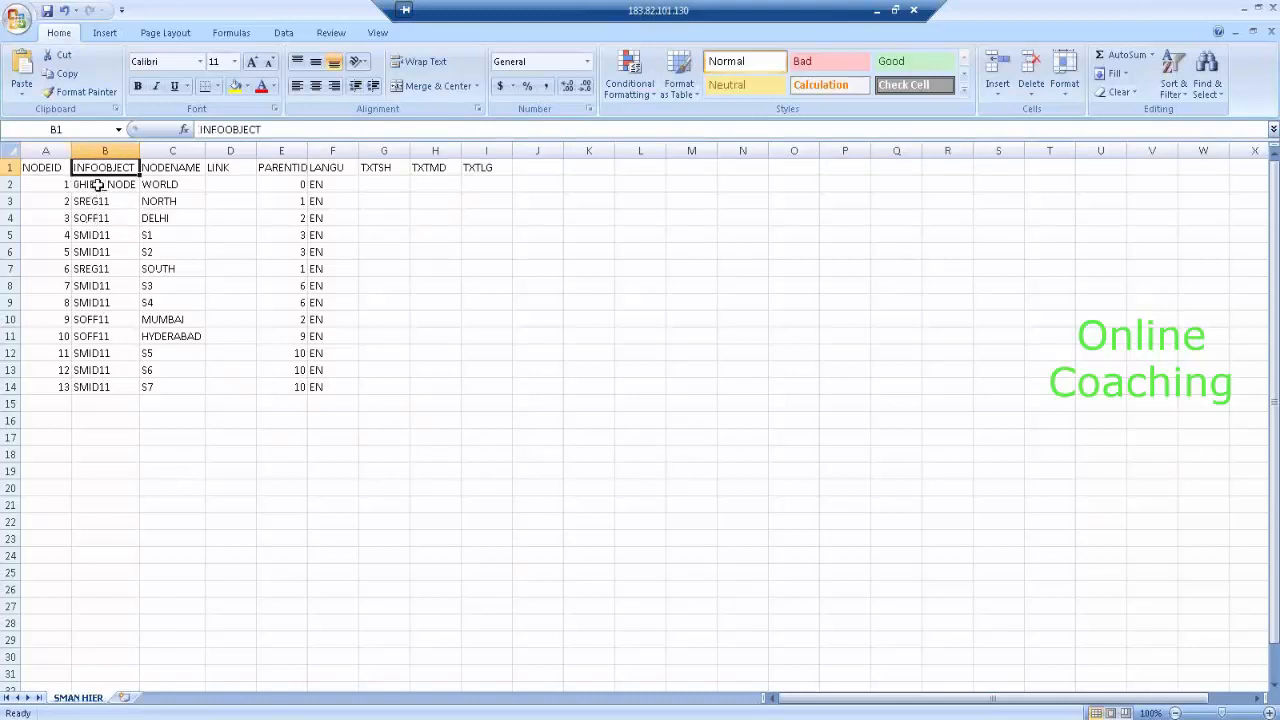
Review the INFOOBJECT column, then examine the InfoObject, node name and link fields of the WORLD root record.
left_click_drag(99, 185, 92, 438)
left_click(100, 186)
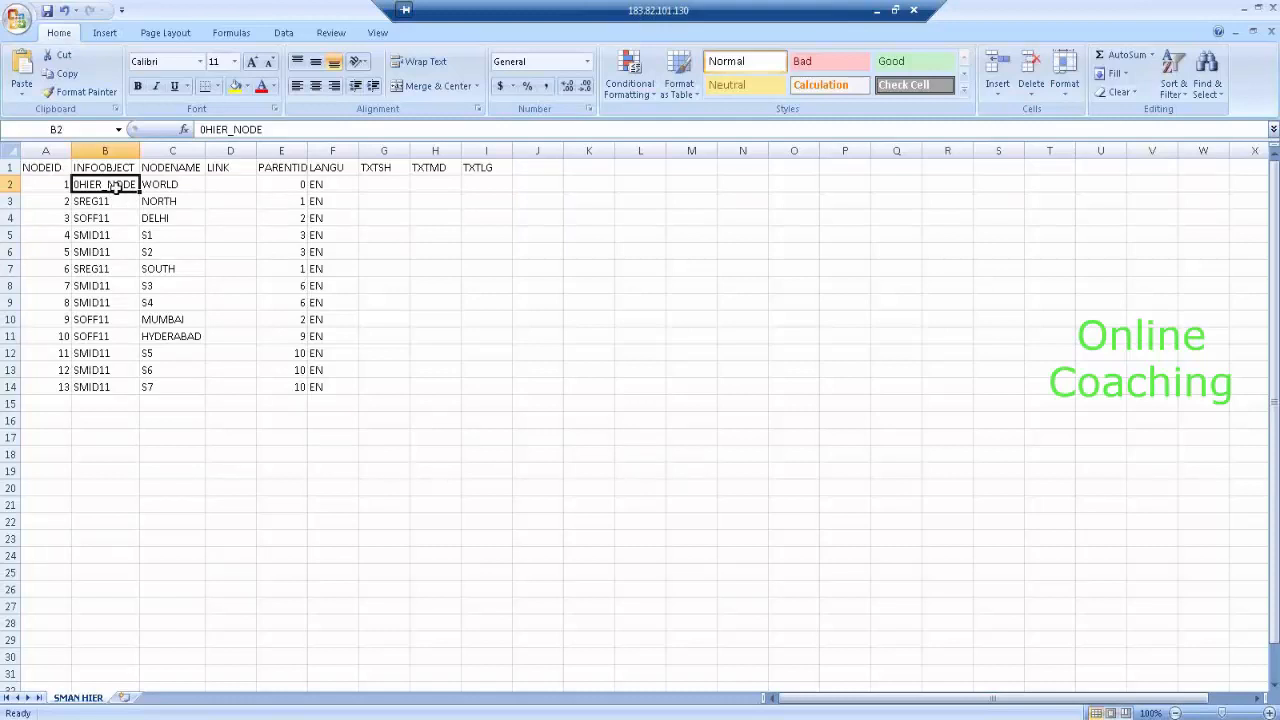
left_click(171, 184)
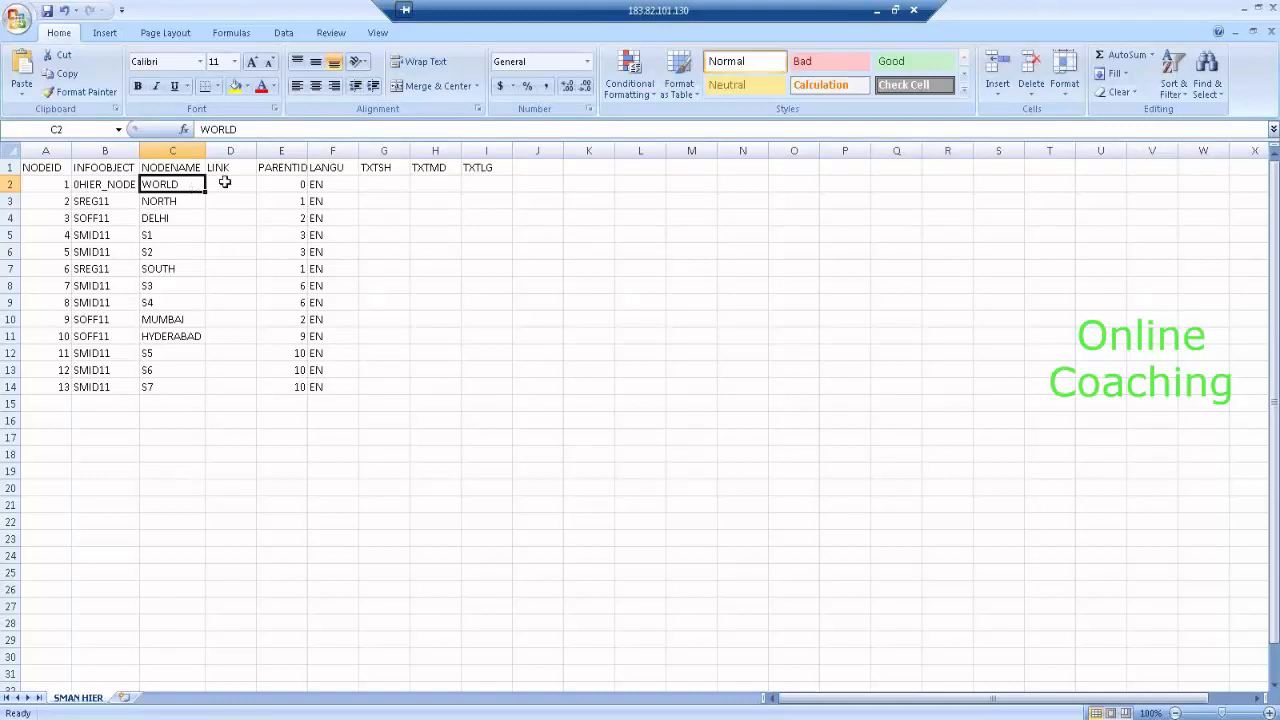
left_click(225, 182)
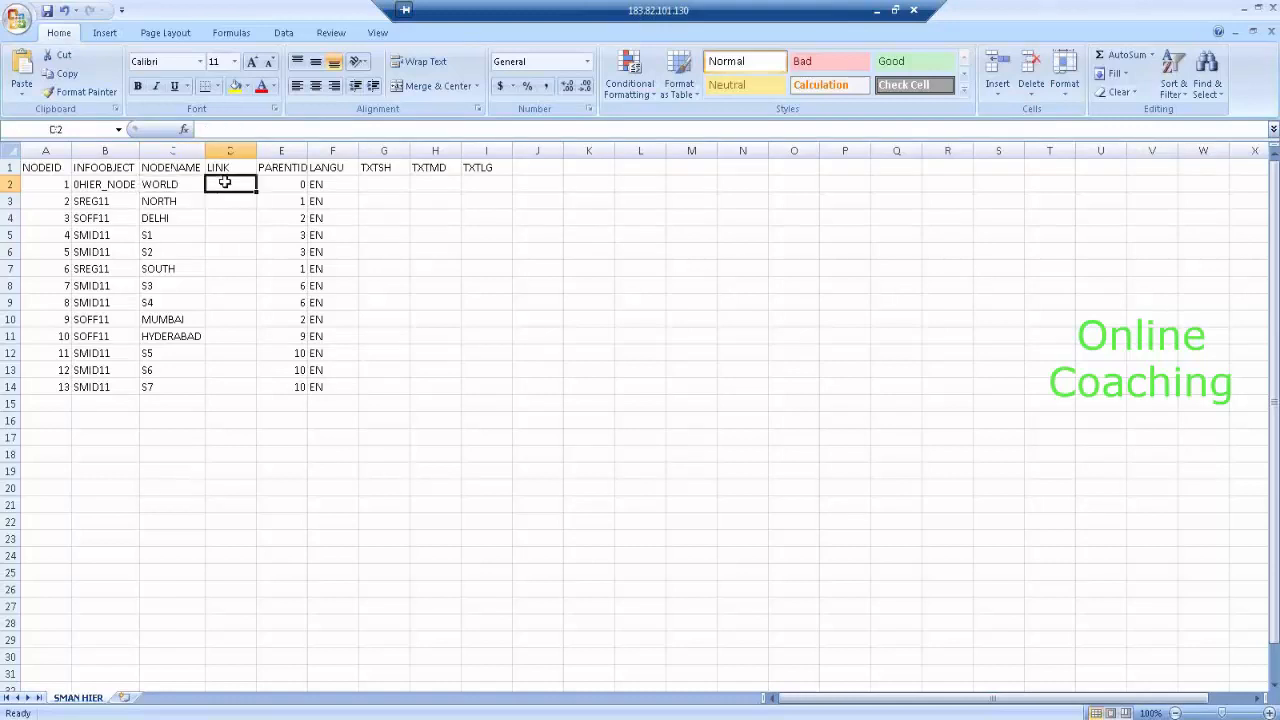
Compare the NODENAME and INFOOBJECT entries for all records, and examine the LINK and PARENTID columns.
left_click(168, 168)
left_click_drag(170, 184, 180, 383)
left_click_drag(108, 186, 103, 383)
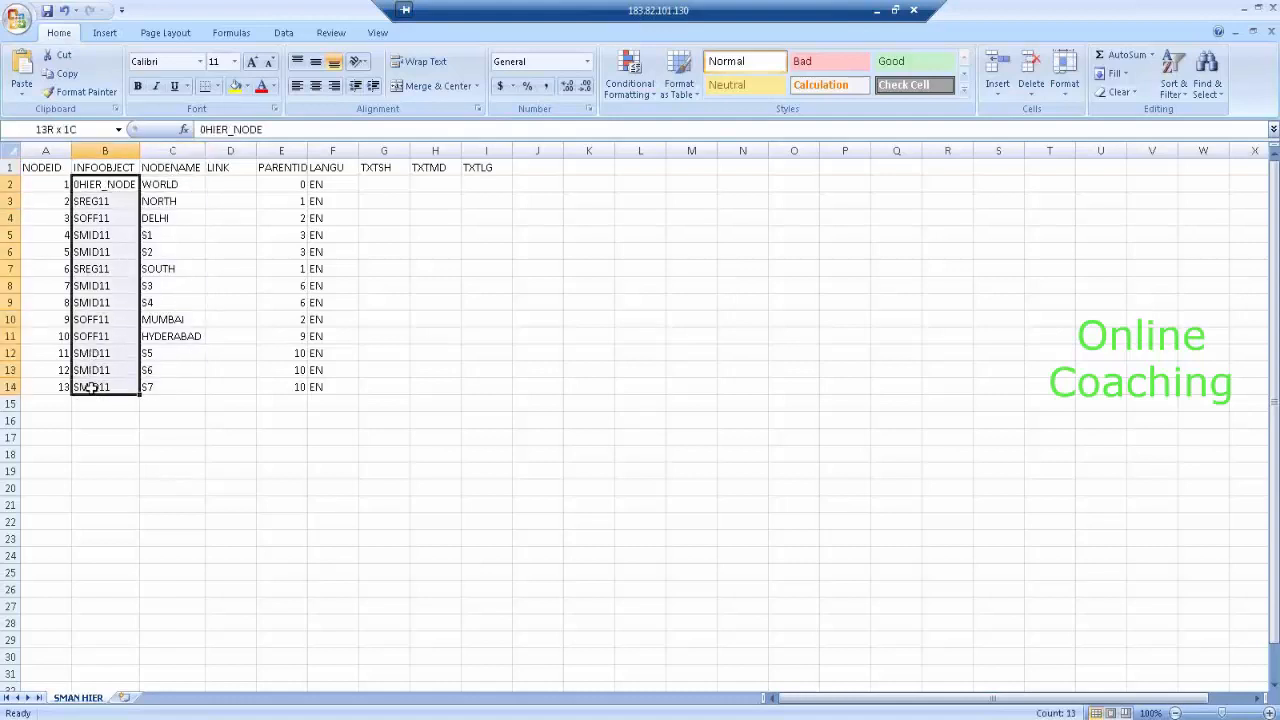
left_click(226, 182)
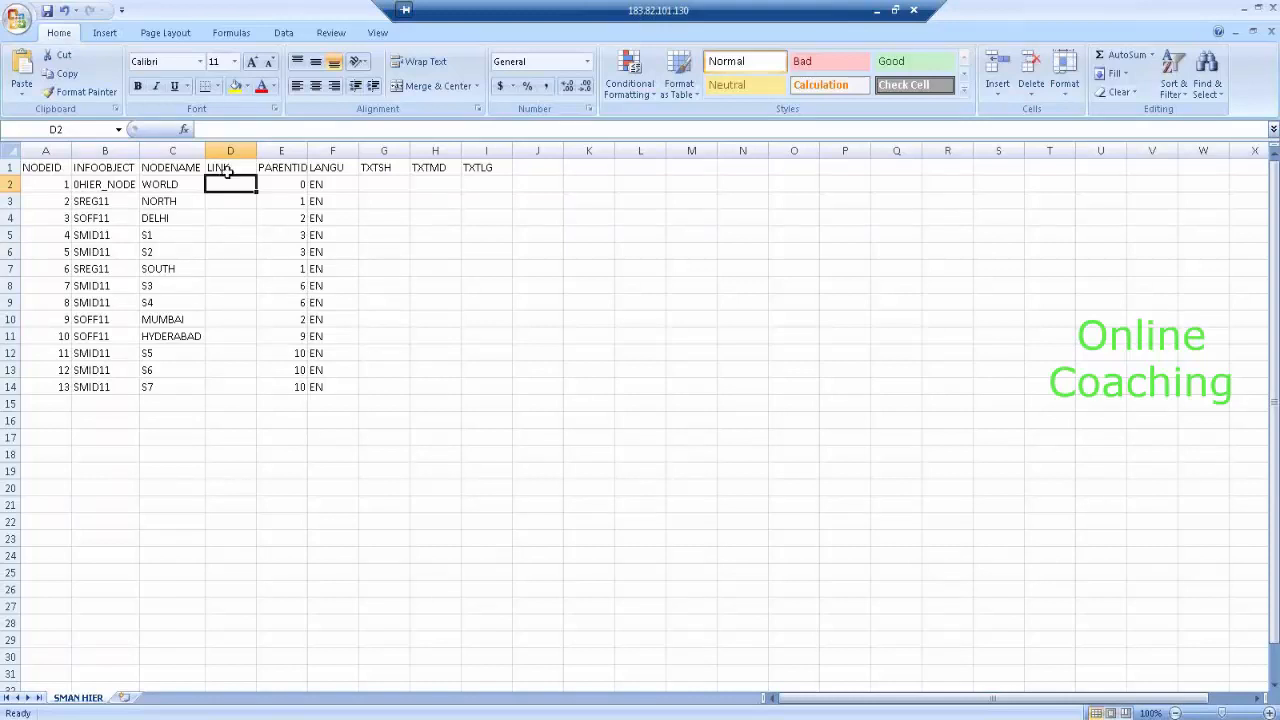
left_click_drag(300, 186, 297, 388)
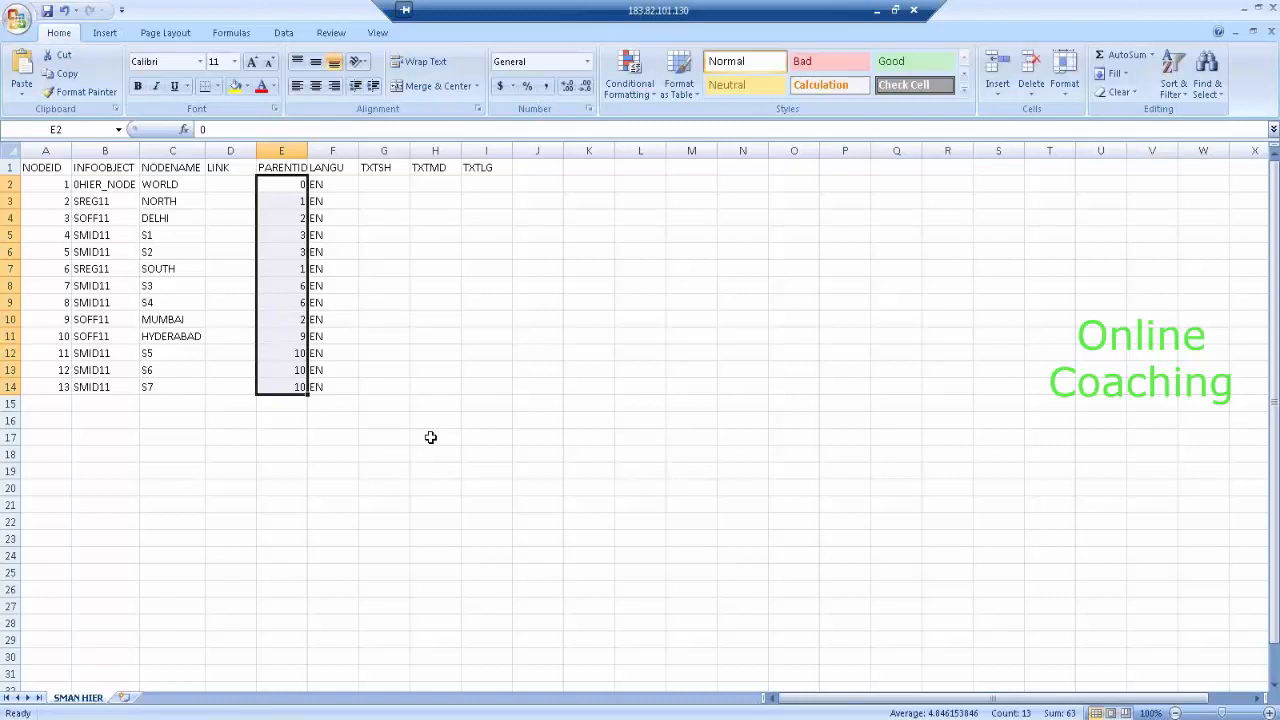
Minimize the remote desktop session and open the recent SAP BW 7.4 presentation in Microsoft Office PowerPoint 2007.
left_click(877, 14)
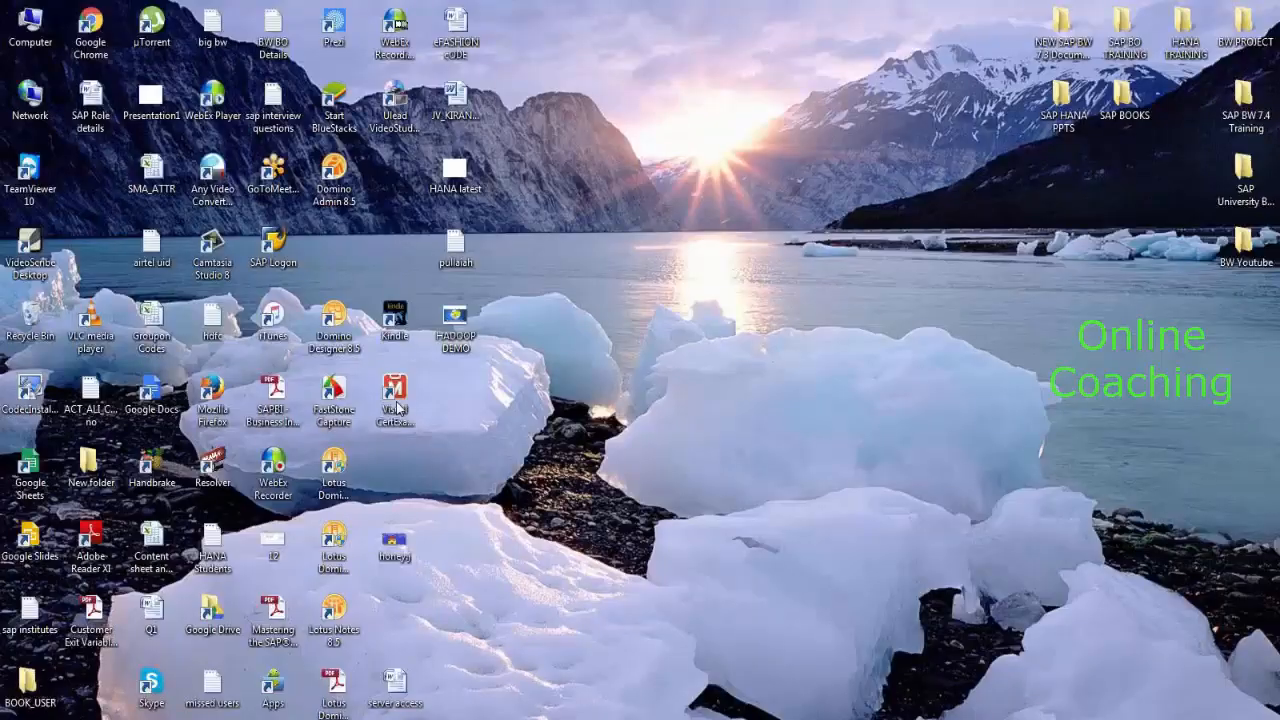
left_click(22, 717)
mouse_move(117, 366)
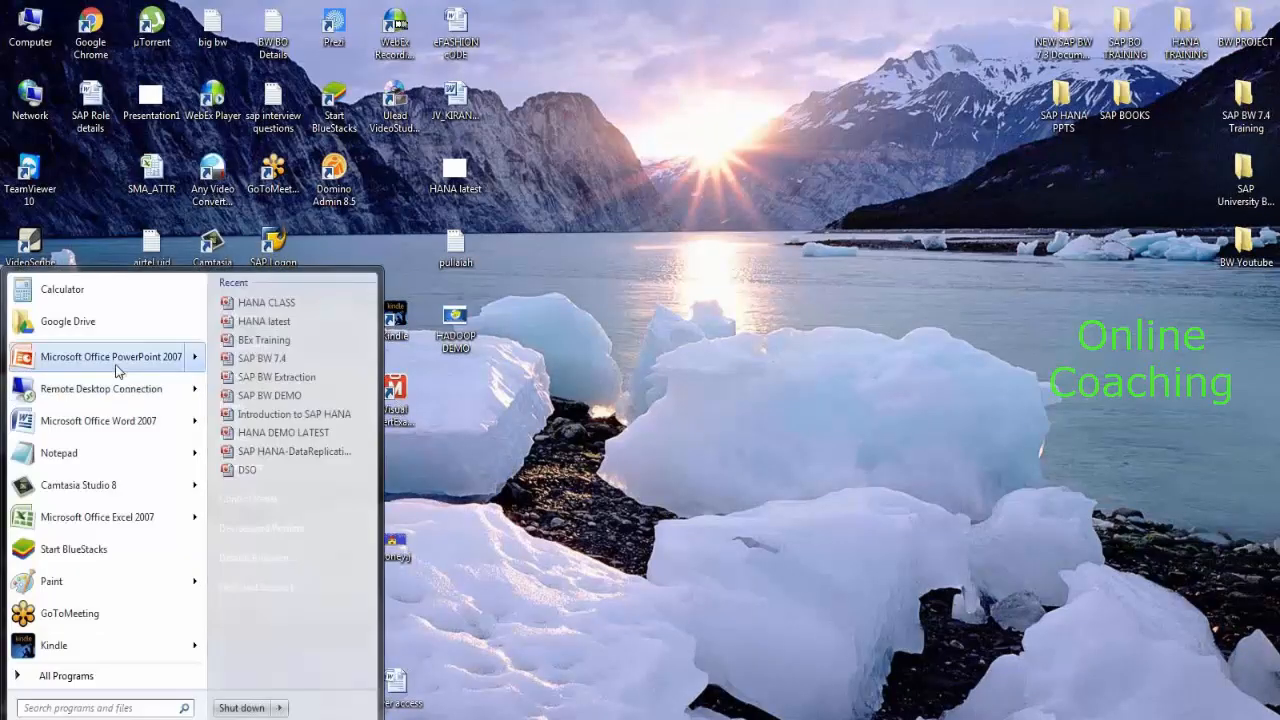
left_click(314, 357)
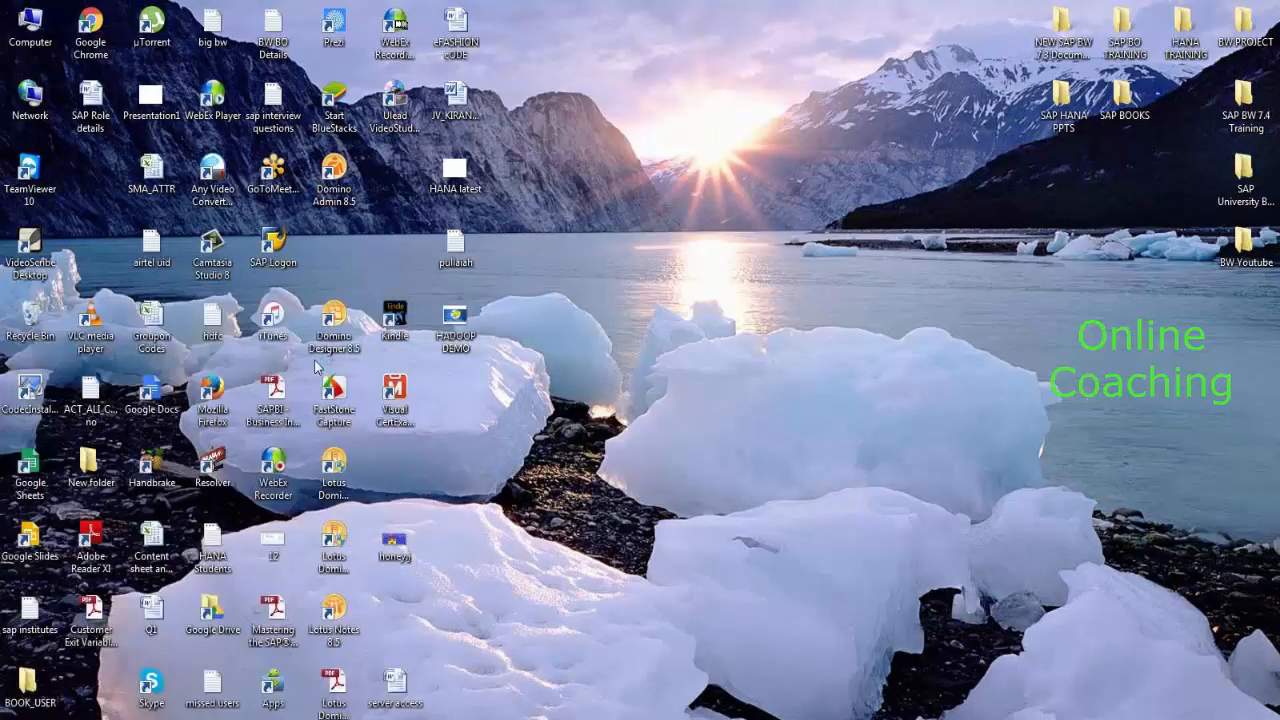